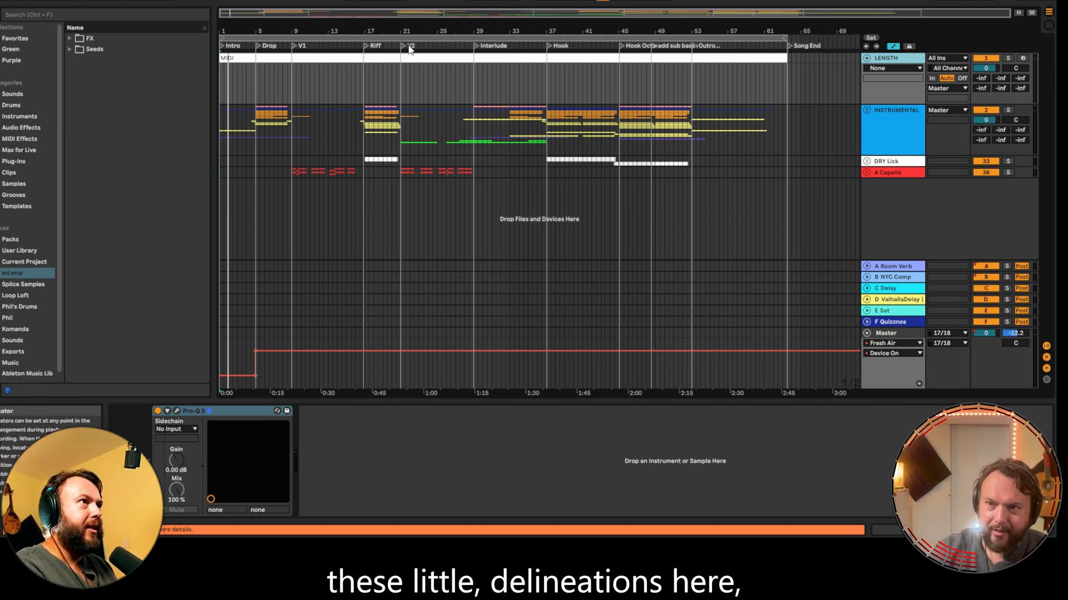
- Play the arrangement from the V2 locator
right_click(428, 47)
left_click(444, 75)
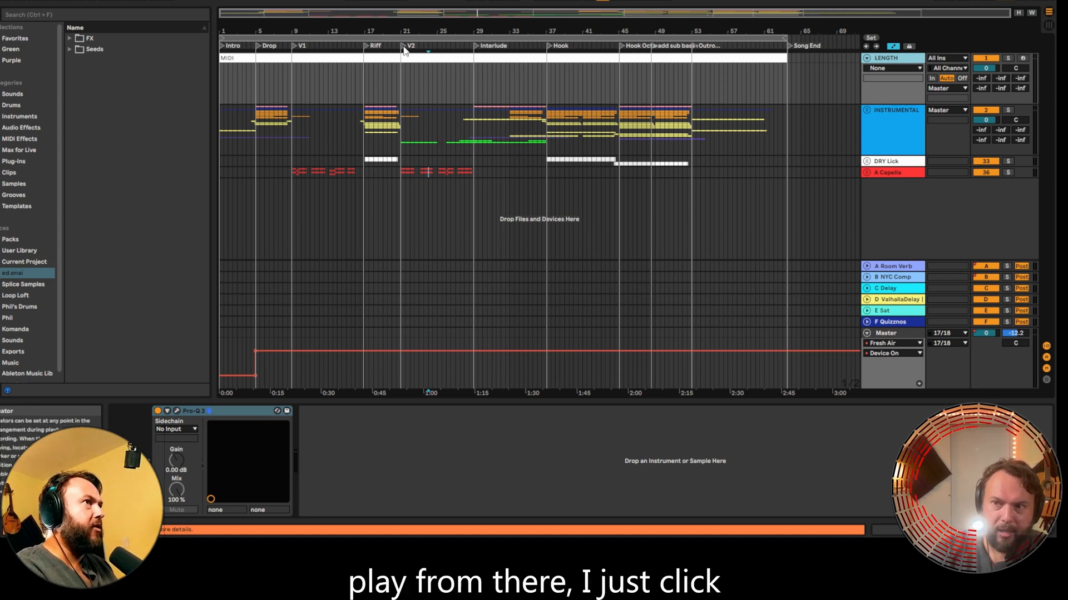
left_click(403, 47)
left_click(435, 1)
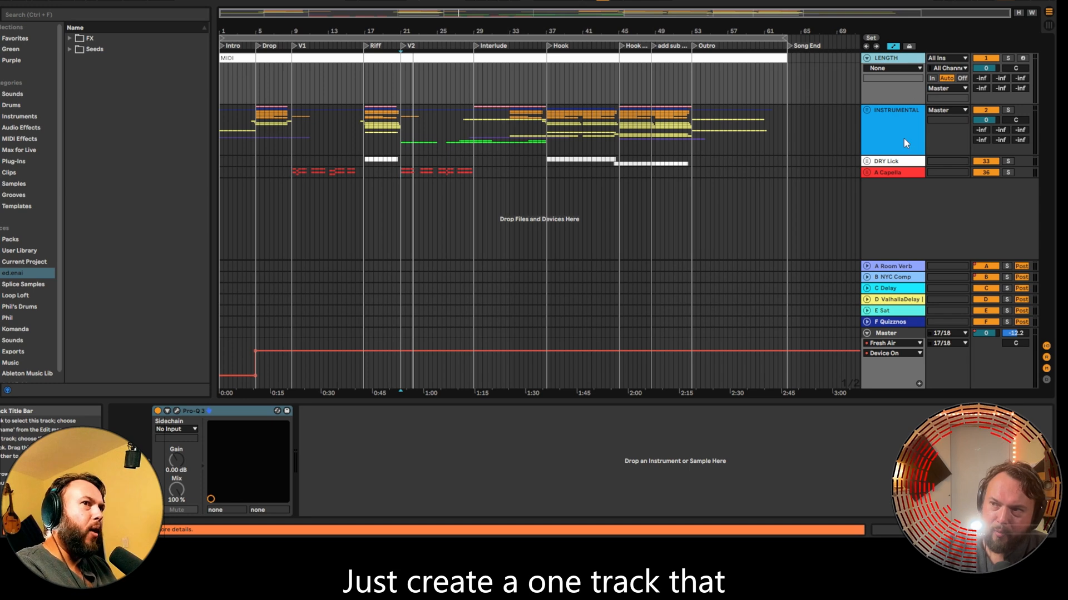
- Insert a new MIDI track directly below the LENGTH track and select it
left_click(896, 90)
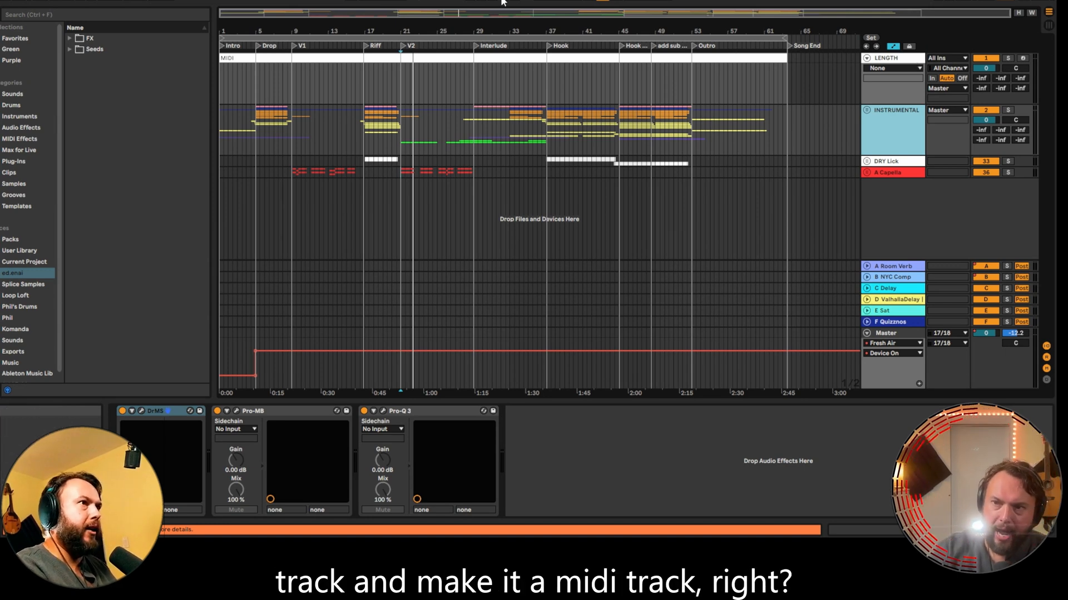
left_click(800, 83)
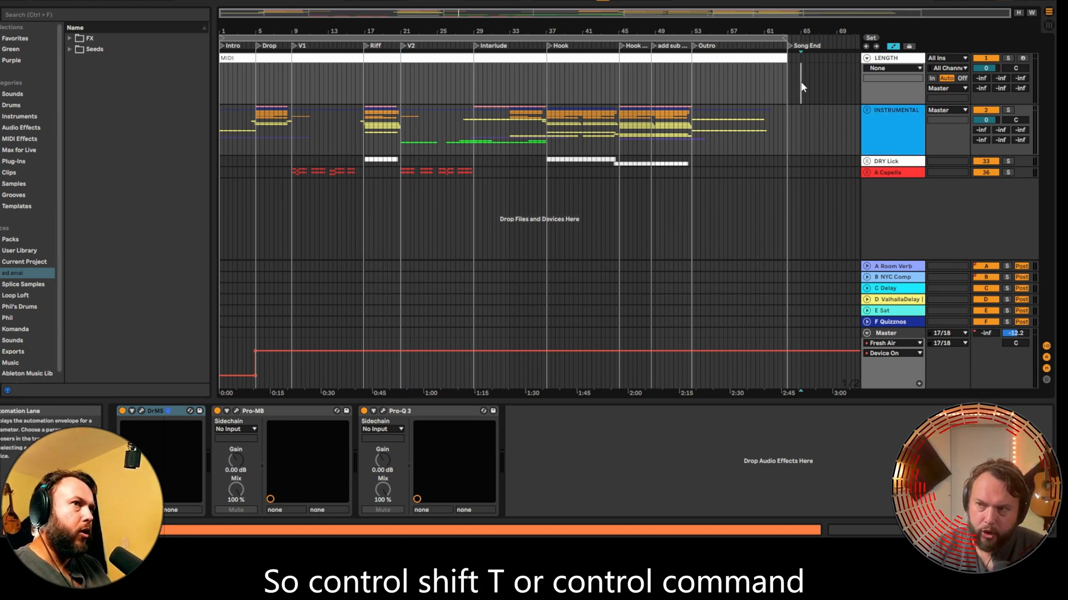
key("ctrl+shift+t")
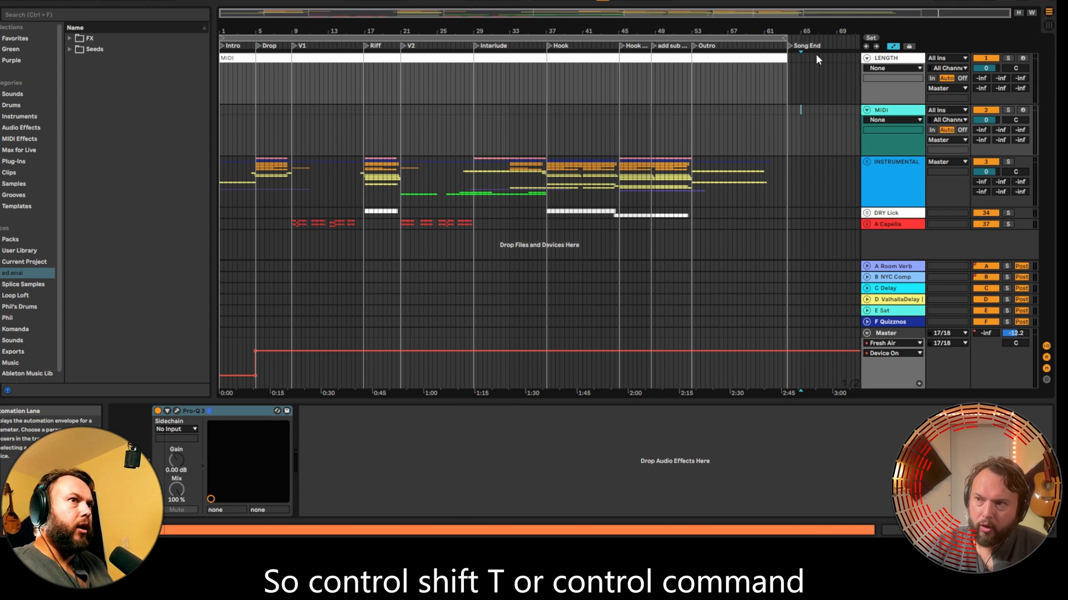
left_click(896, 59)
left_click(901, 110)
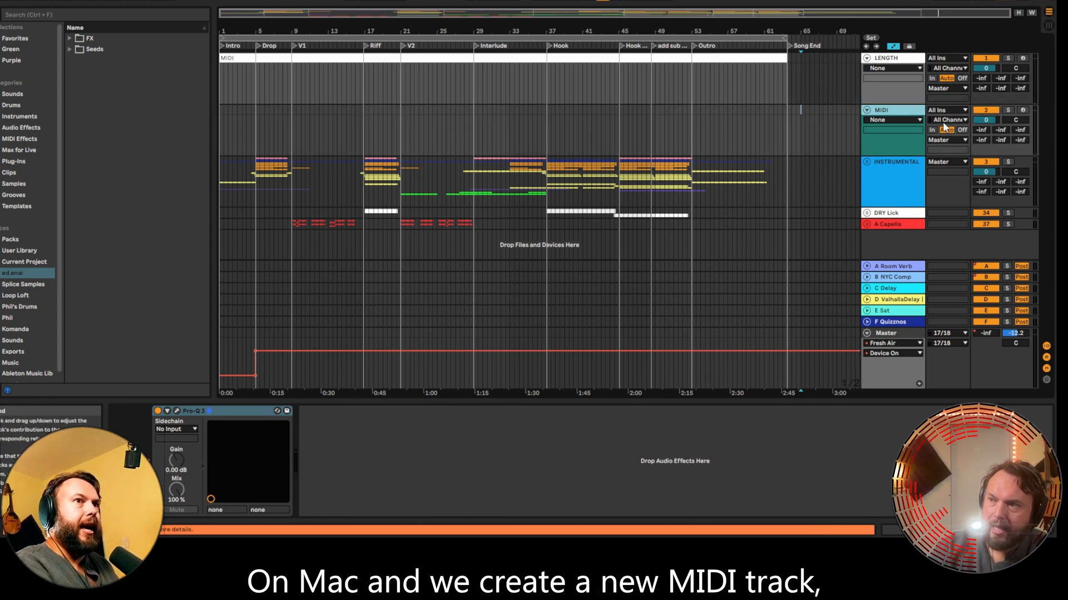
- Arm the new MIDI track and record a very short clip starting at about bar 24 in the V2 section
left_click(428, 131)
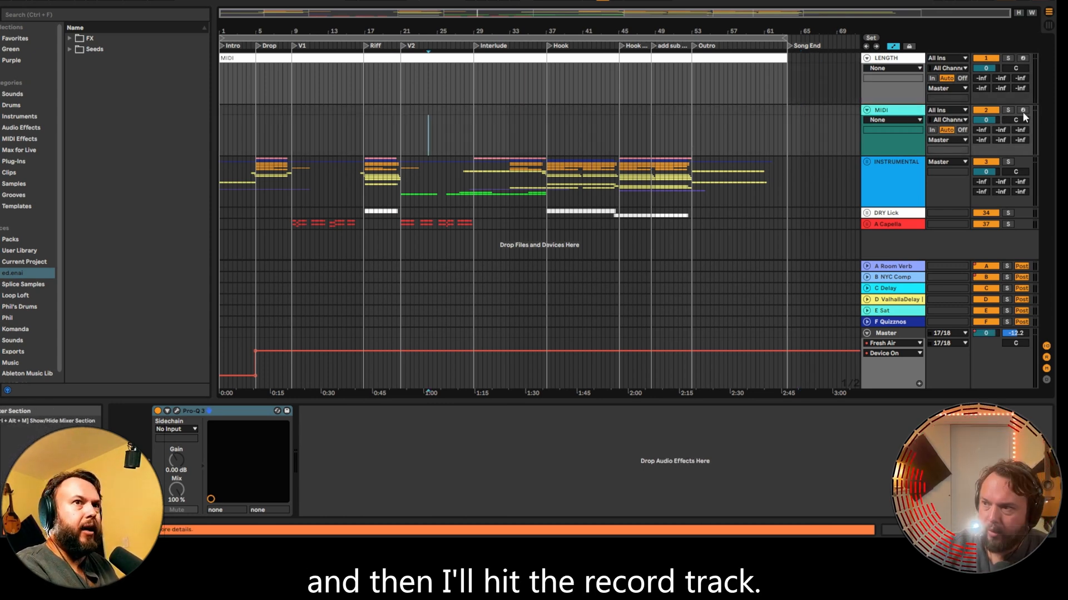
left_click(1022, 110)
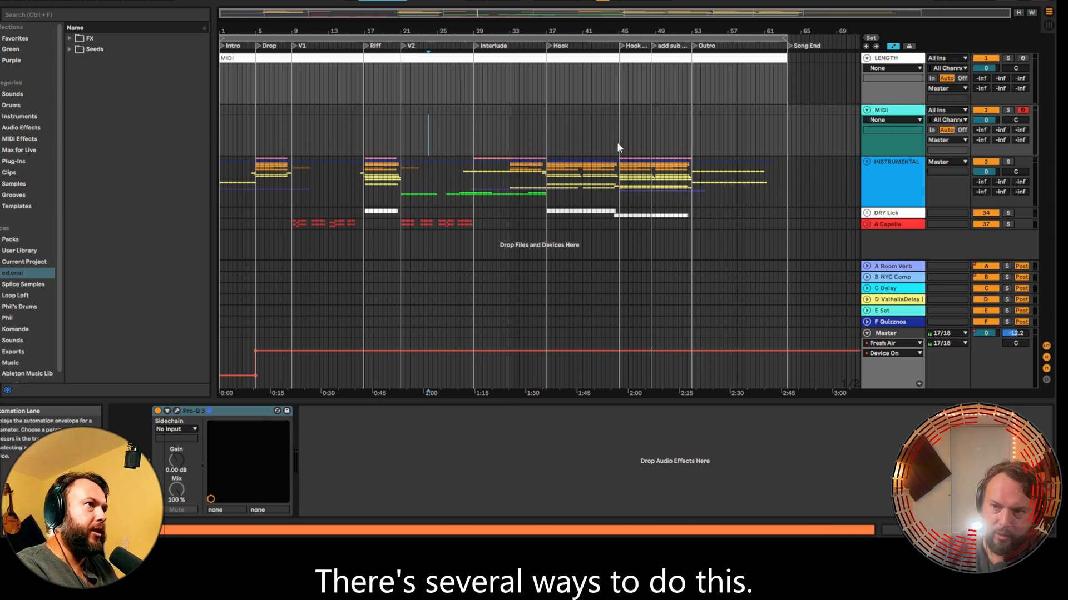
key("F9")
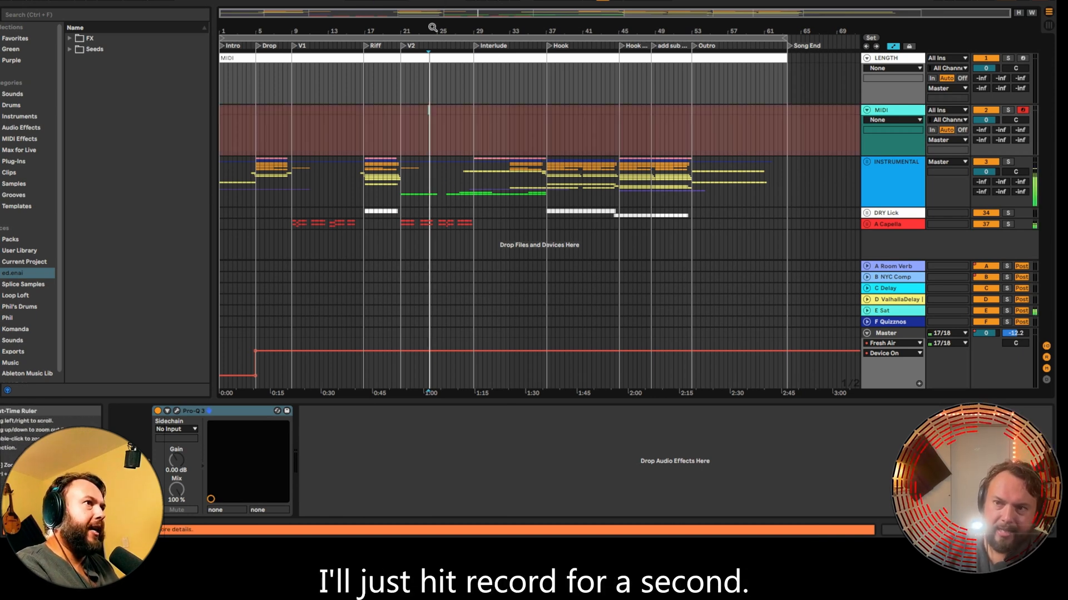
left_click_drag(433, 27, 435, 26)
key("space")
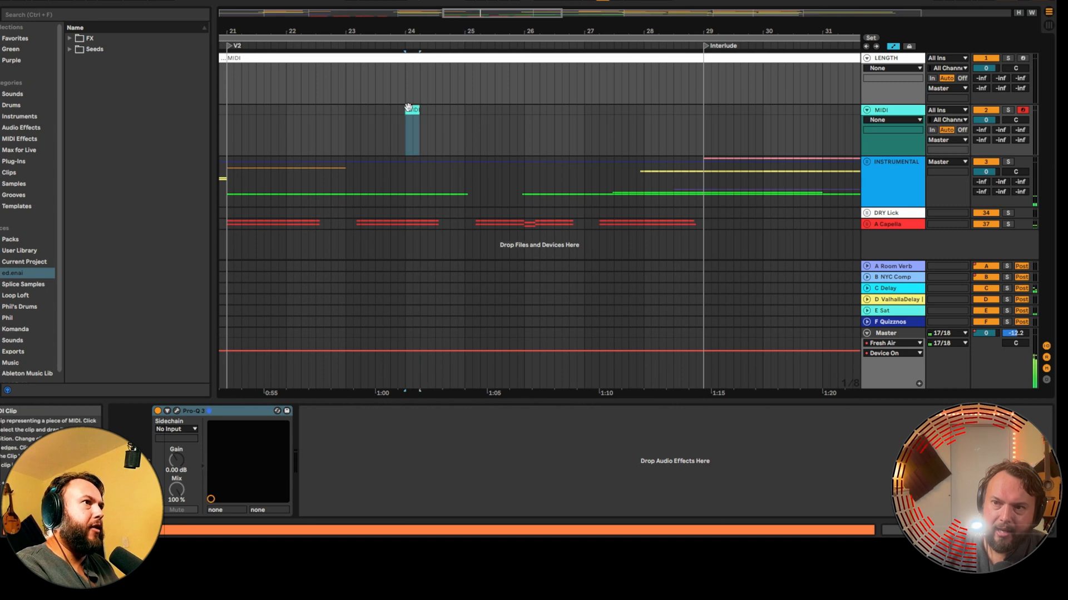
- Stretch the recorded clip from bar 1 to just past the Song End locator and rename its track LENGTH
left_click_drag(407, 110, 121, 99)
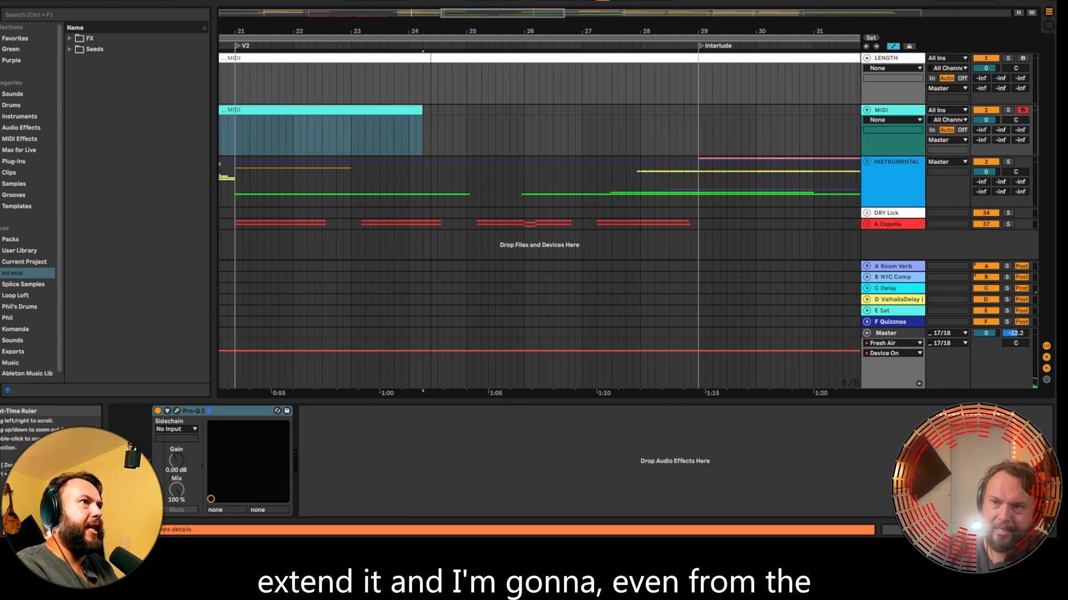
key("w")
left_click_drag(194, 92, 219, 109)
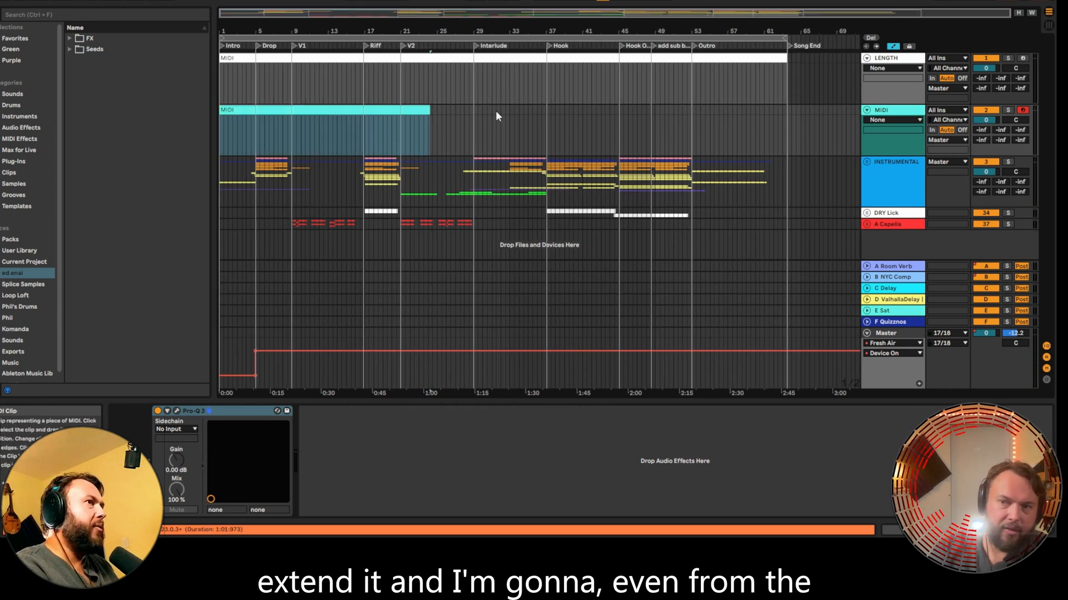
left_click_drag(430, 114, 826, 125)
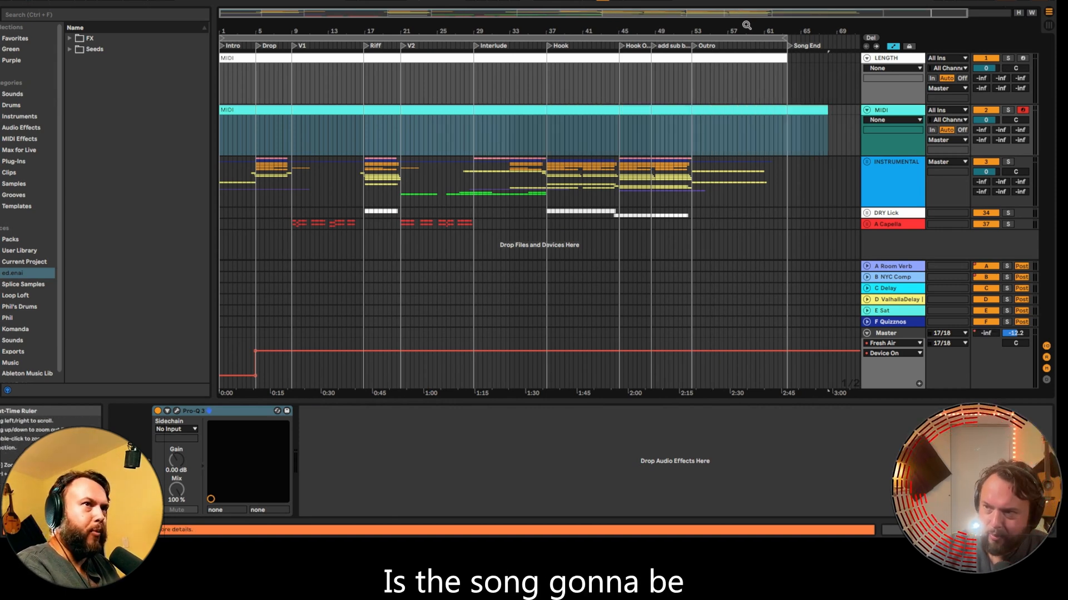
left_click_drag(742, 26, 710, 26)
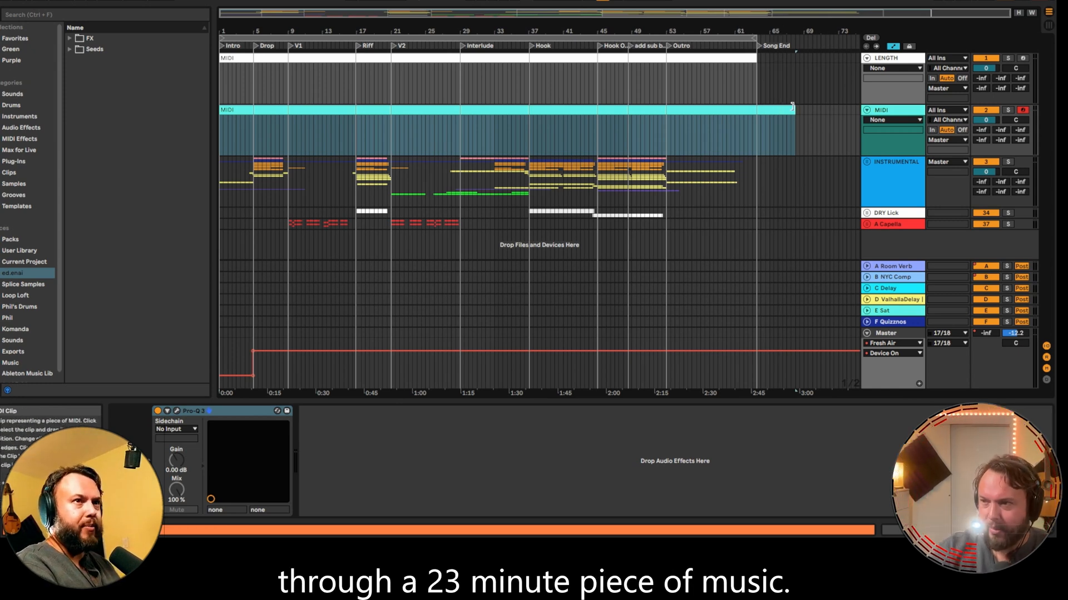
left_click_drag(794, 107, 765, 108)
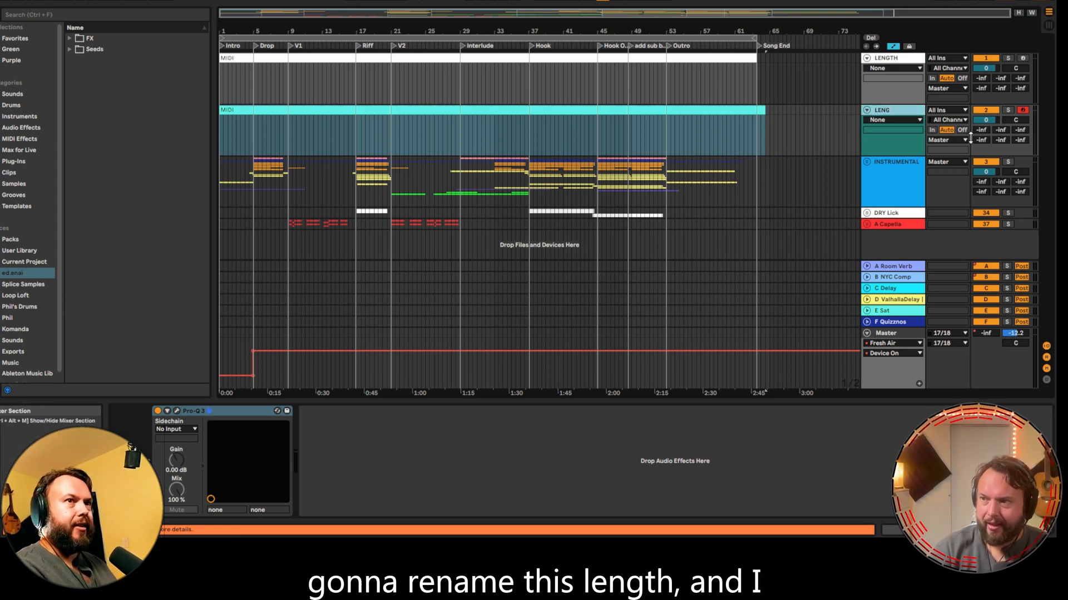
left_click(833, 131)
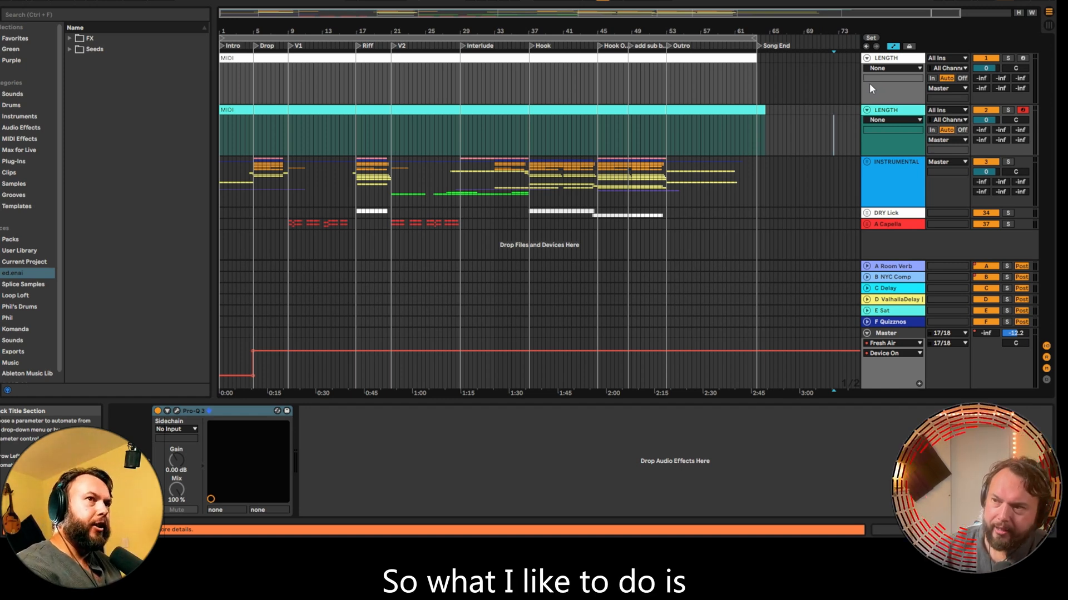
- Colour the new LENGTH track white and assign the track colour to its clip
right_click(902, 110)
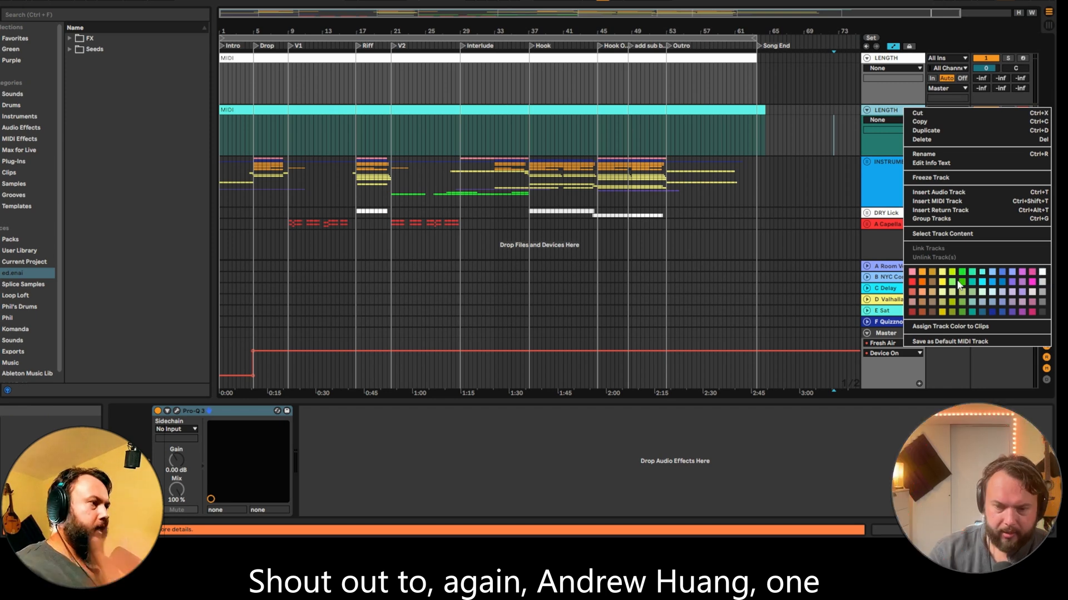
left_click(1042, 275)
right_click(897, 111)
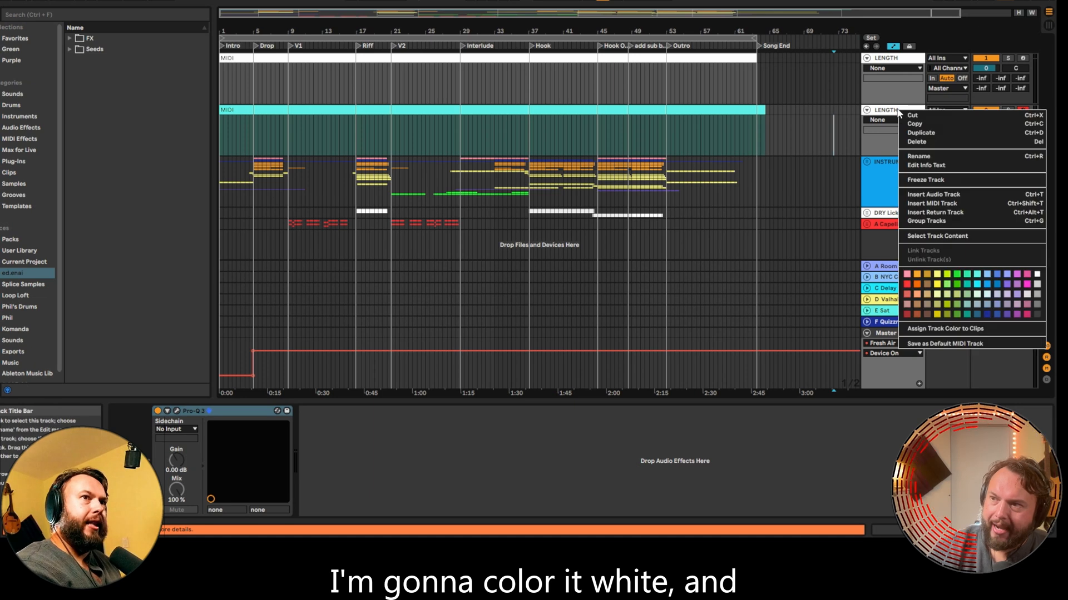
left_click(948, 329)
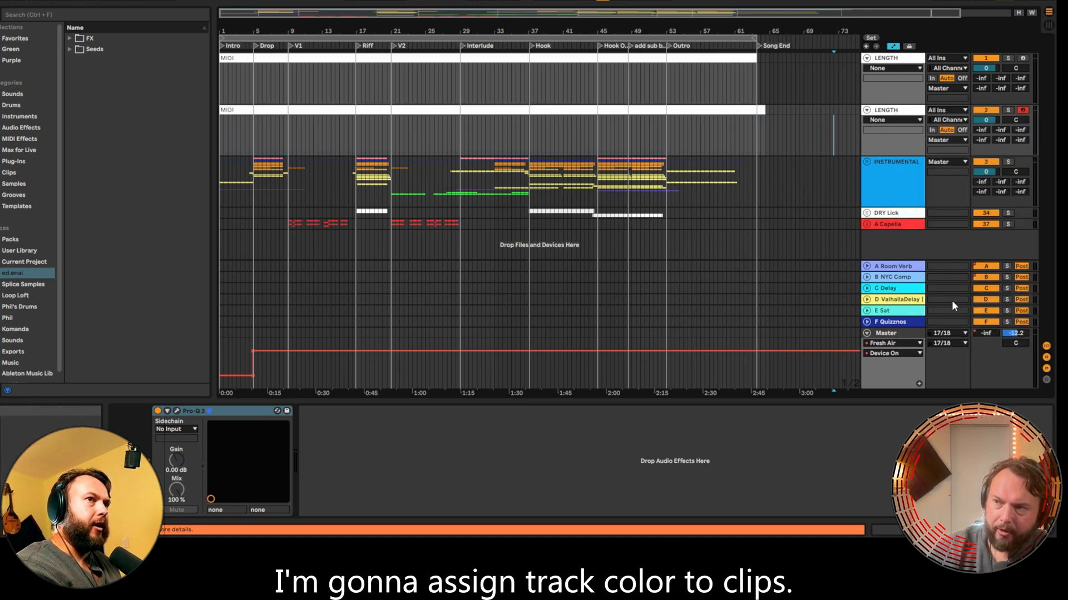
right_click(901, 109)
left_click(889, 104)
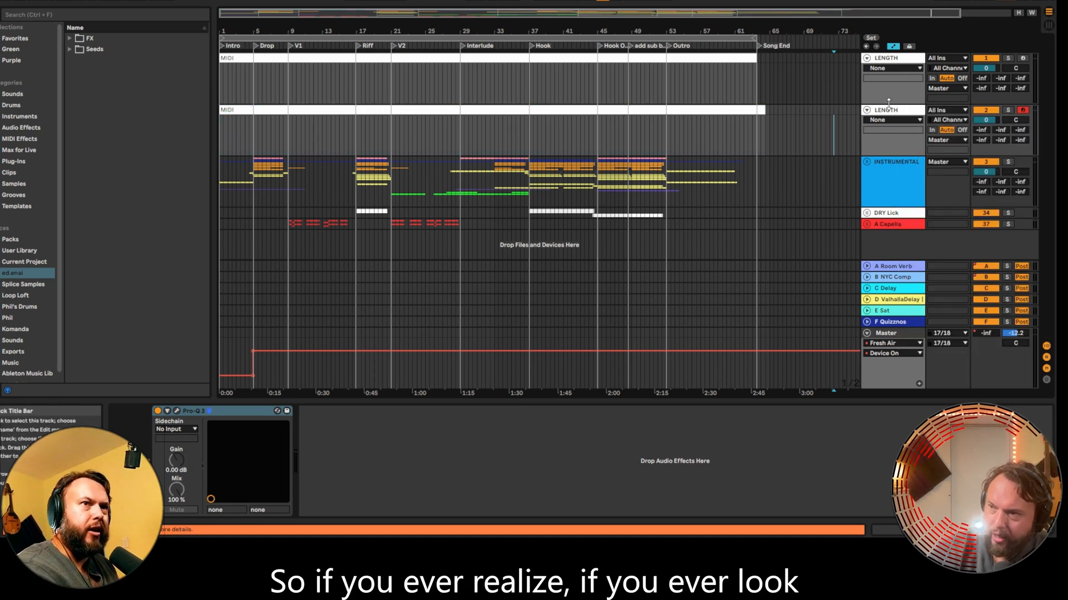
- Recolour the new LENGTH track grey and assign that track colour to its clip
right_click(888, 110)
left_click(1027, 293)
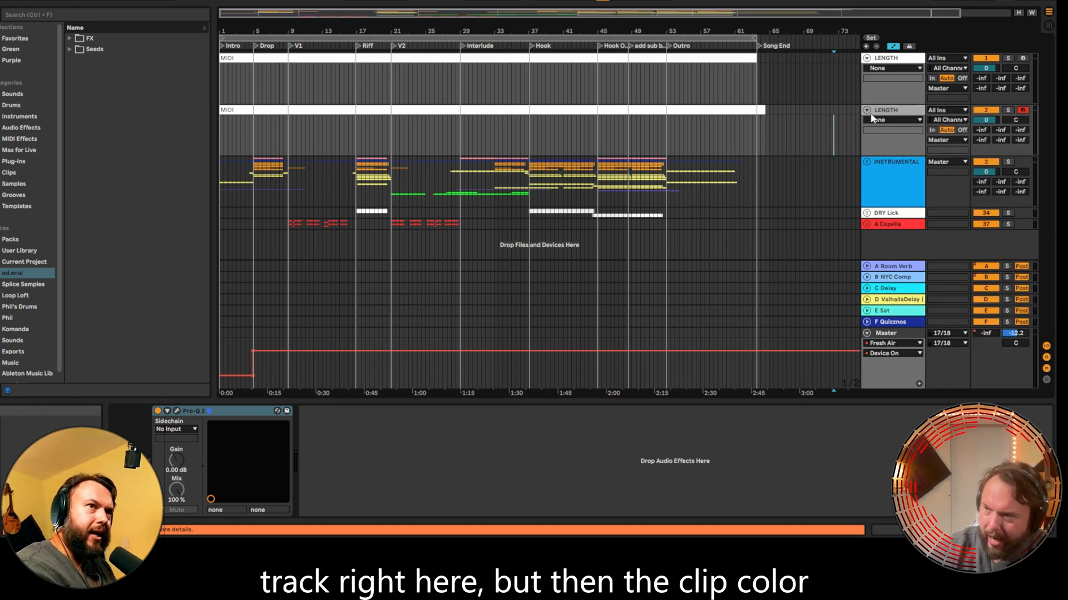
left_click(722, 110)
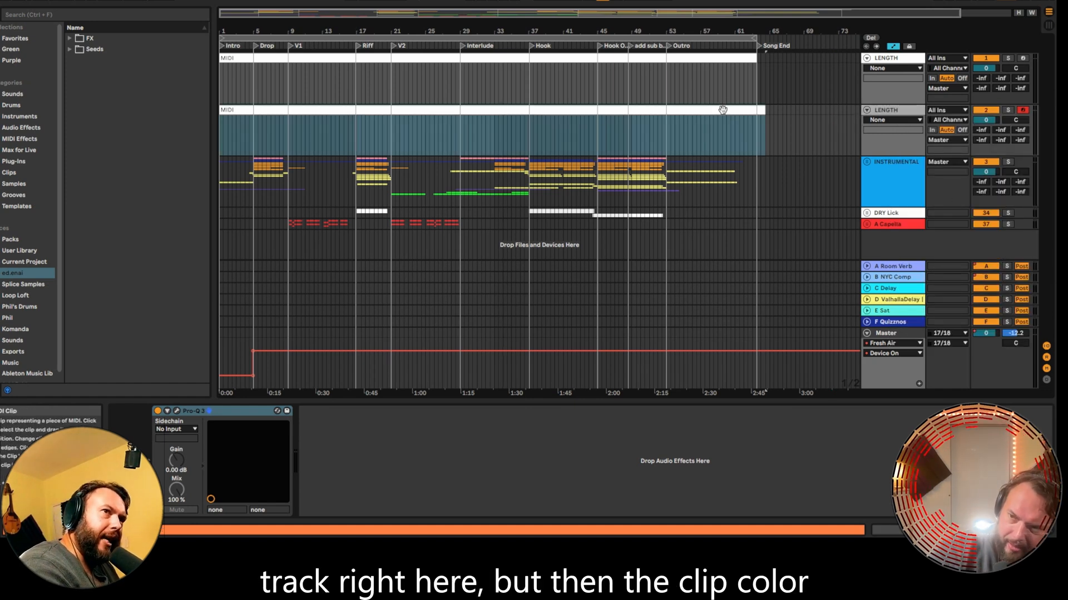
right_click(894, 113)
left_click(1005, 334)
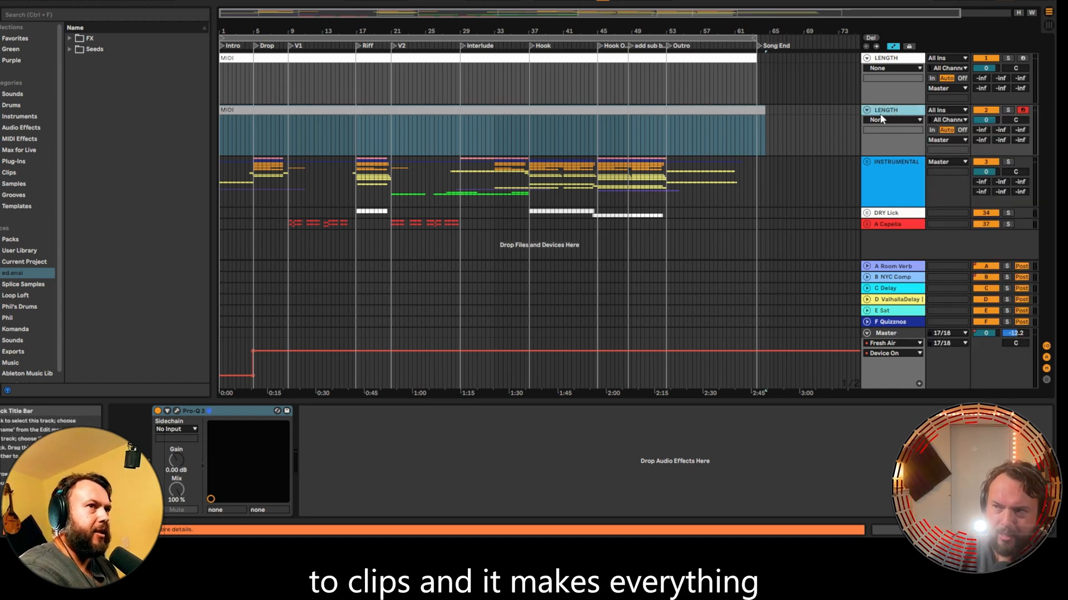
- Set the second LENGTH track back to white and apply that colour to its clip
right_click(895, 113)
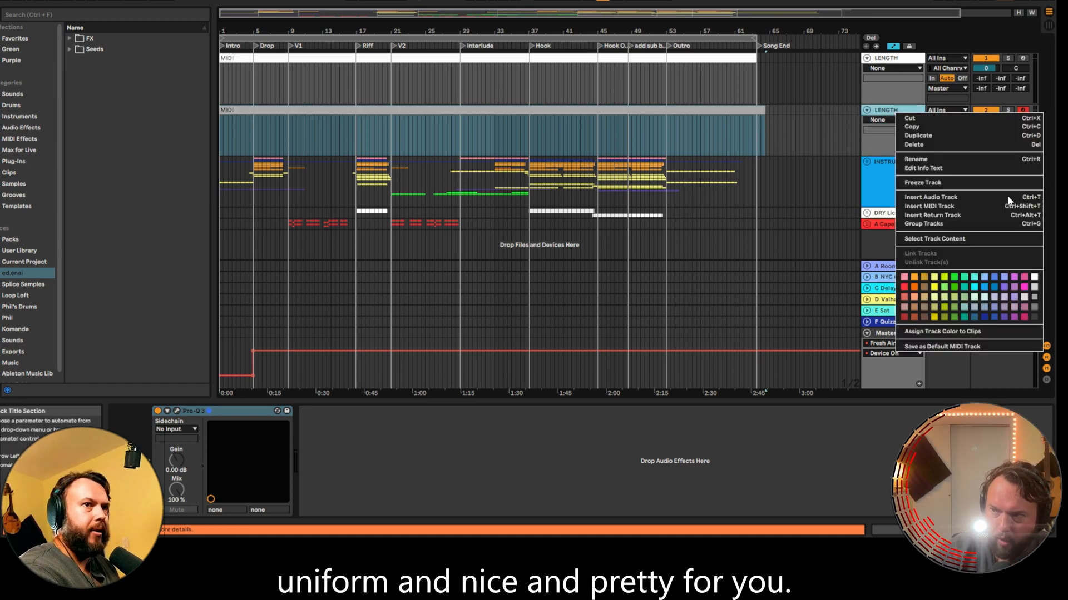
left_click(1034, 276)
right_click(894, 112)
left_click(956, 331)
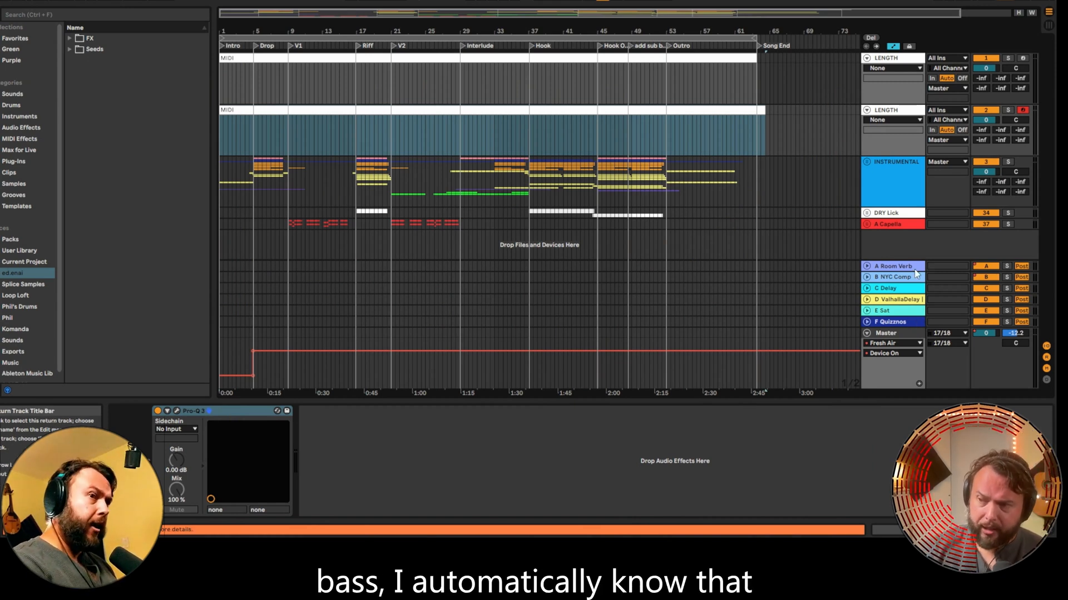
- Look at the devices on the F Quizznos return track and at its first plug-in's window
left_click(890, 323)
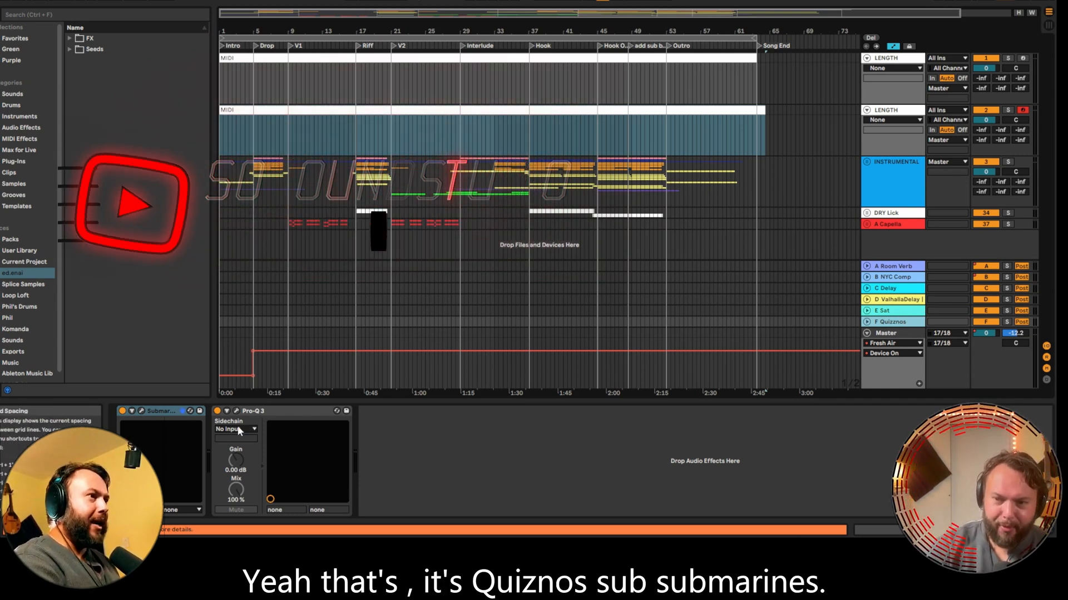
left_click(141, 411)
left_click(1051, 135)
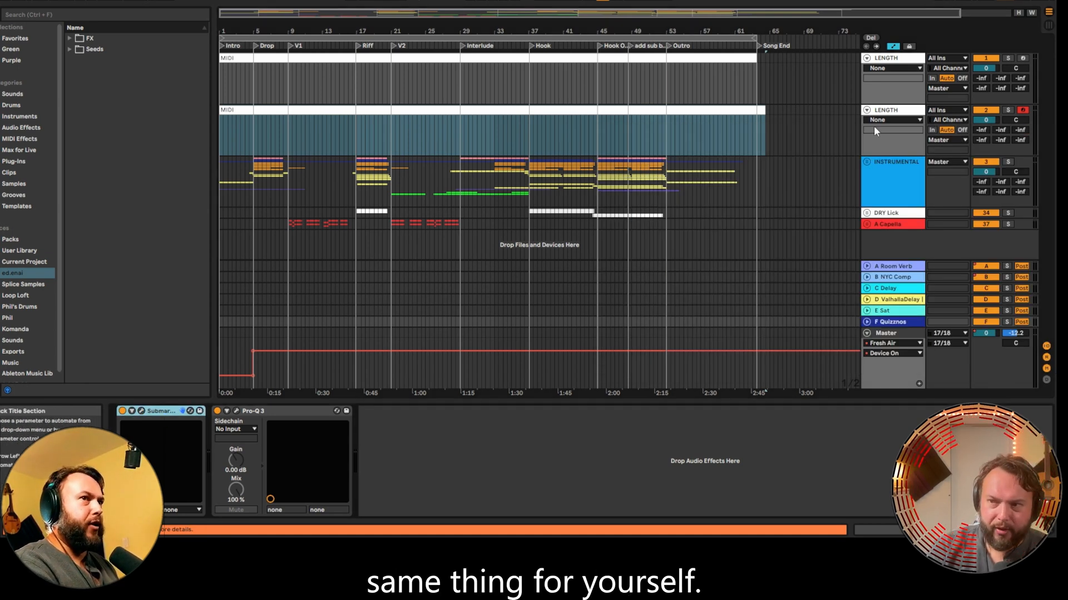
- Trim the end of the new LENGTH track's clip to the Song End locator
left_click(881, 114)
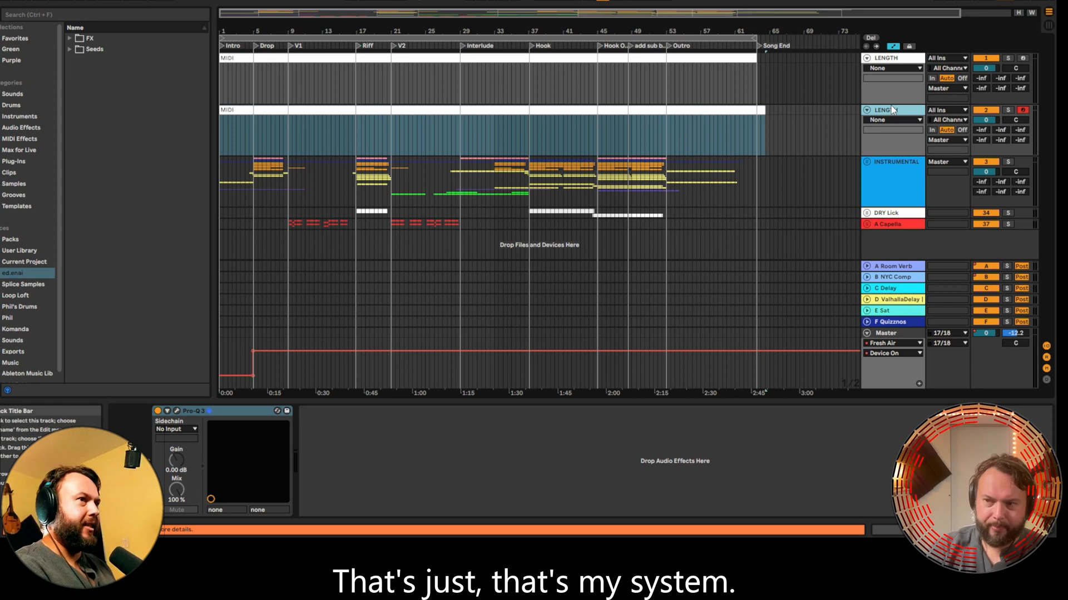
left_click_drag(765, 111, 757, 112)
left_click(486, 130)
- Loop the first two bars of the V1 section, from bar 9 to bar 11, and play the loop
left_click_drag(460, 26, 549, 96)
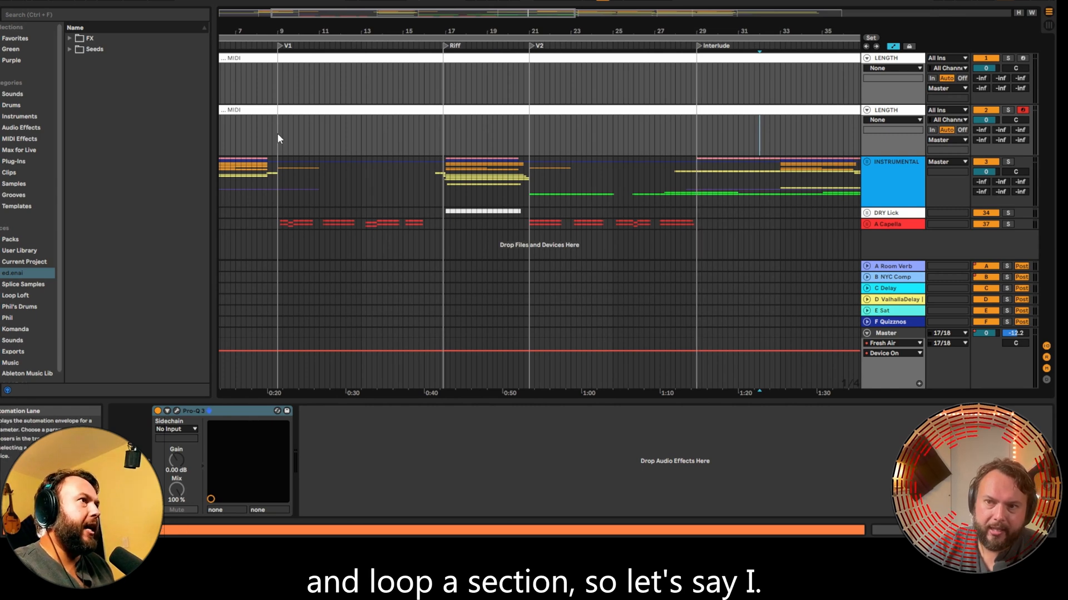
left_click_drag(278, 139, 318, 139)
key("ctrl+l")
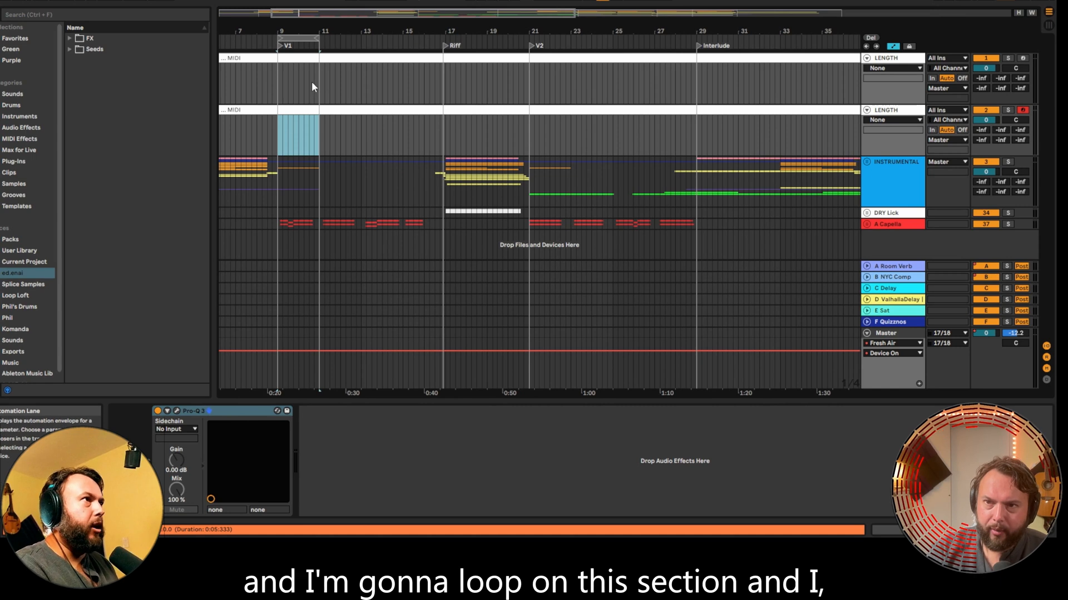
key("space")
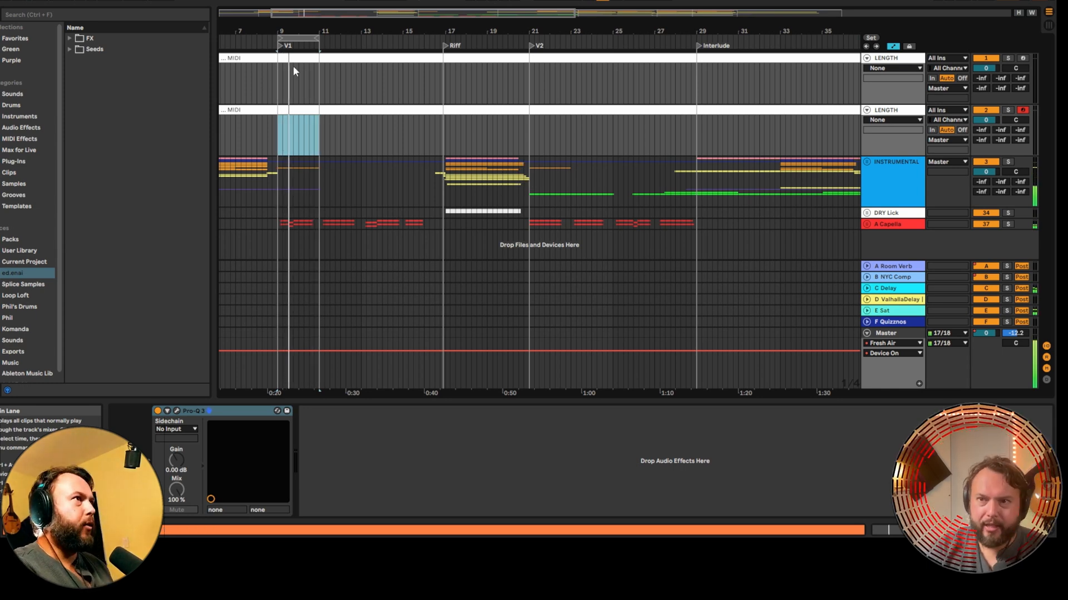
- Extend the loop region by hand, moving its start to bar 1 and its end to about bar 51
left_click(300, 38)
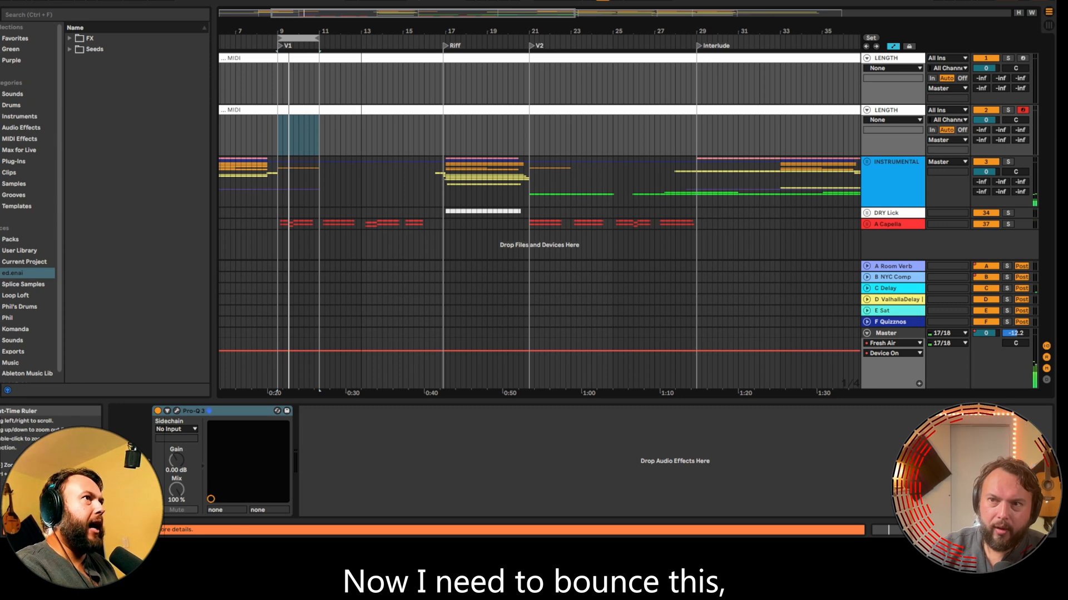
double_click(300, 30)
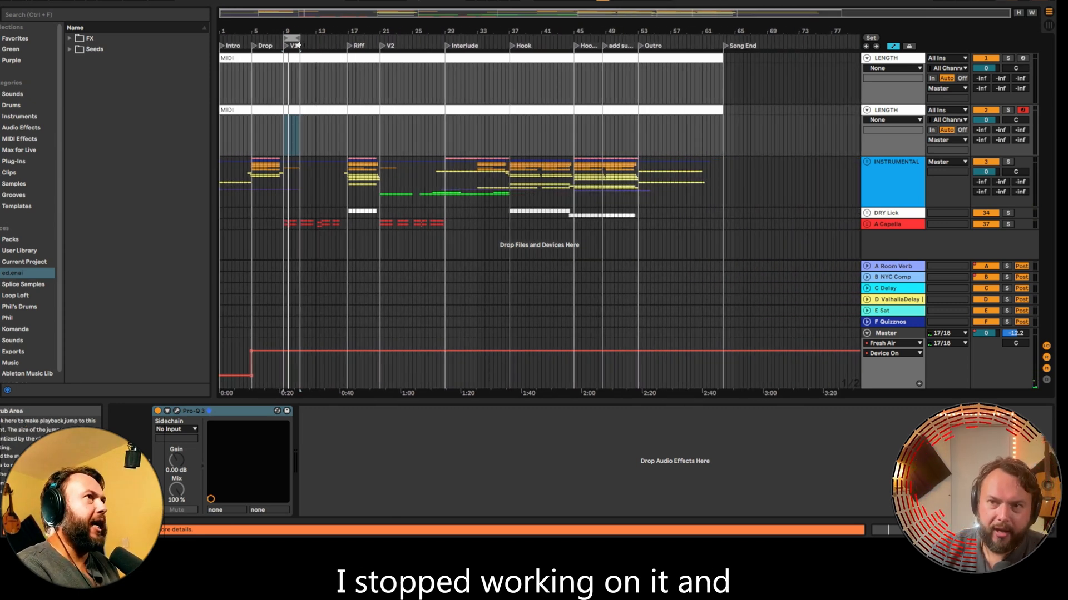
left_click_drag(292, 32, 221, 38)
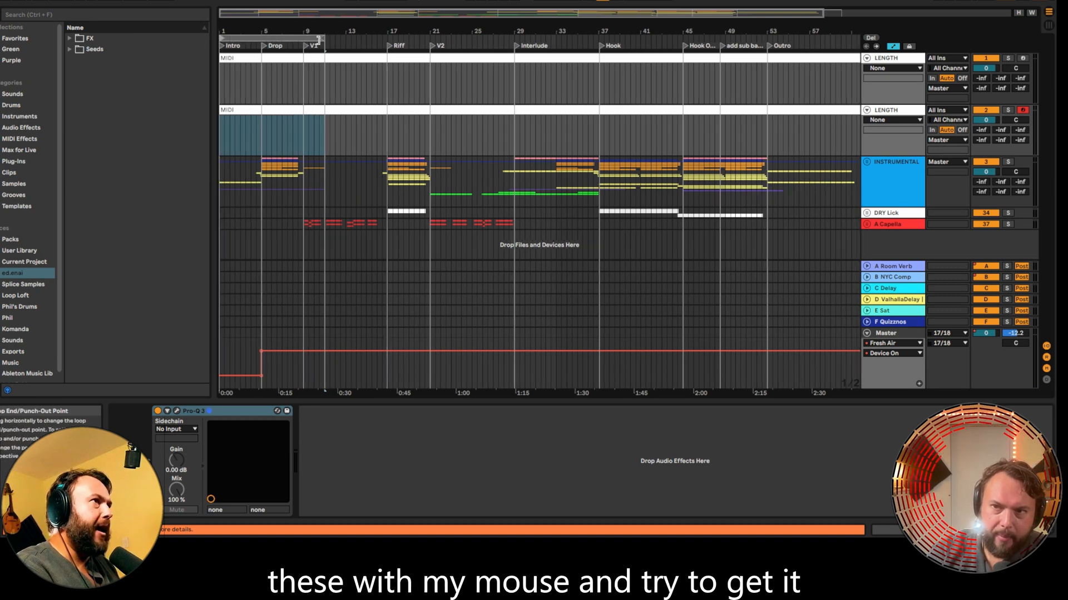
left_click_drag(319, 38, 745, 37)
left_click_drag(745, 33, 620, 35)
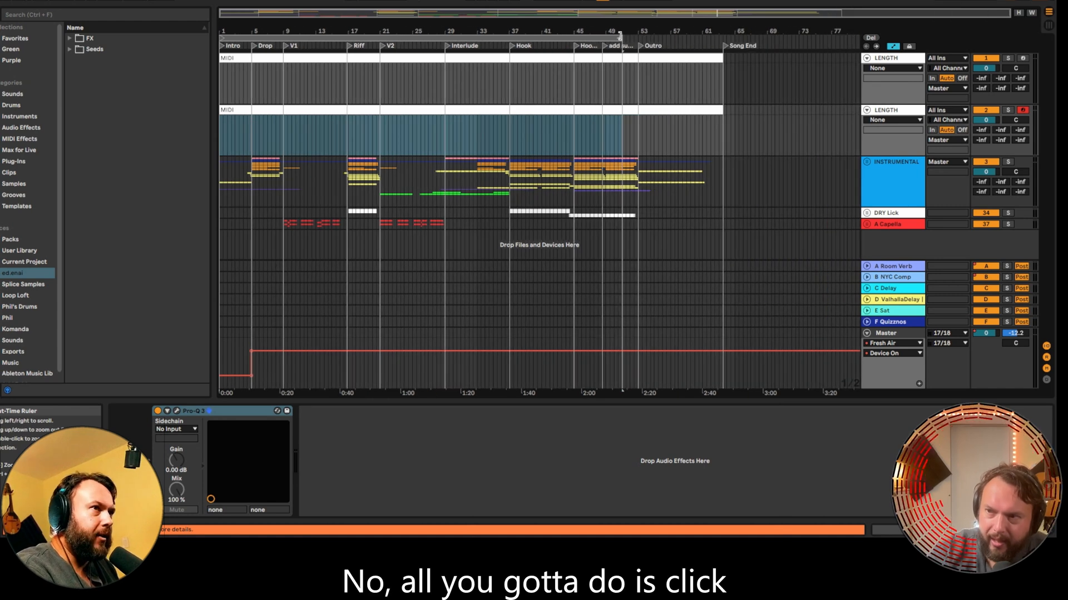
- Set the loop region to the full song from the clip on the second LENGTH track
left_click(593, 110)
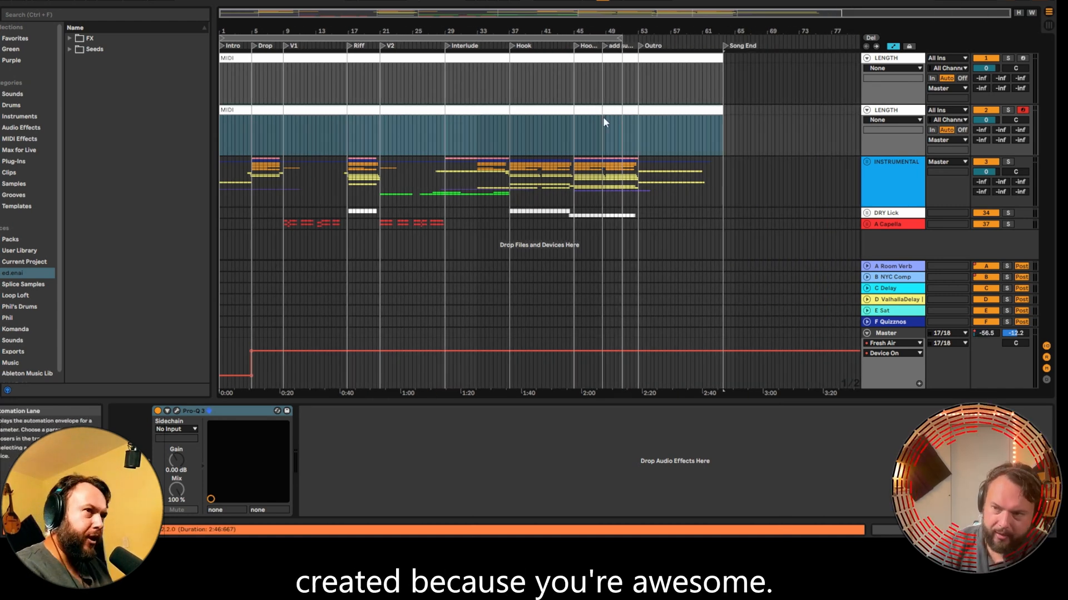
key("ctrl+l")
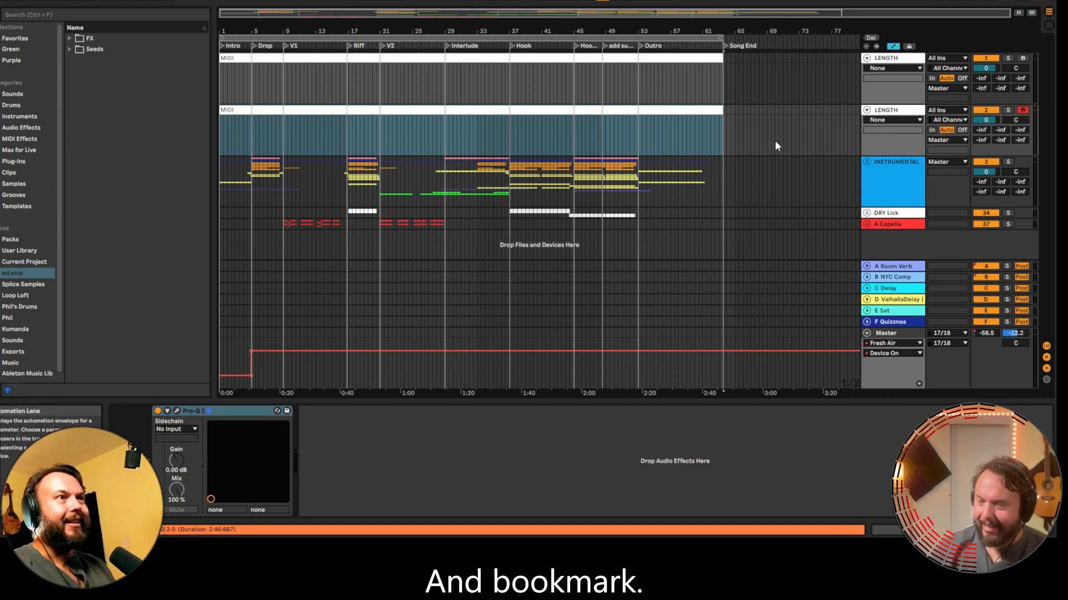
- Delete the second LENGTH track and fold the remaining LENGTH track
left_click(885, 111)
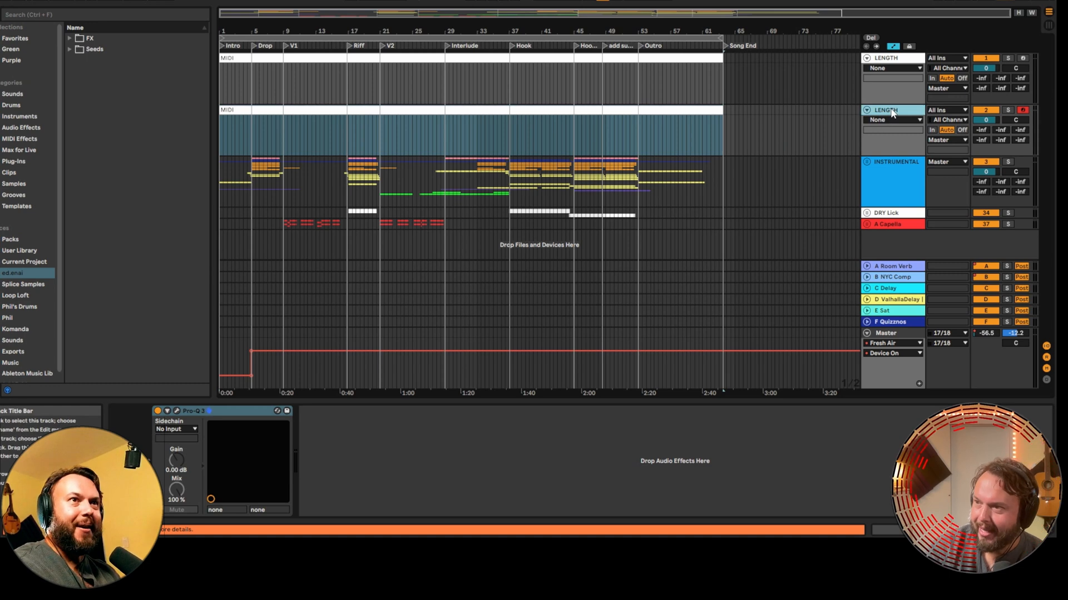
key("Delete")
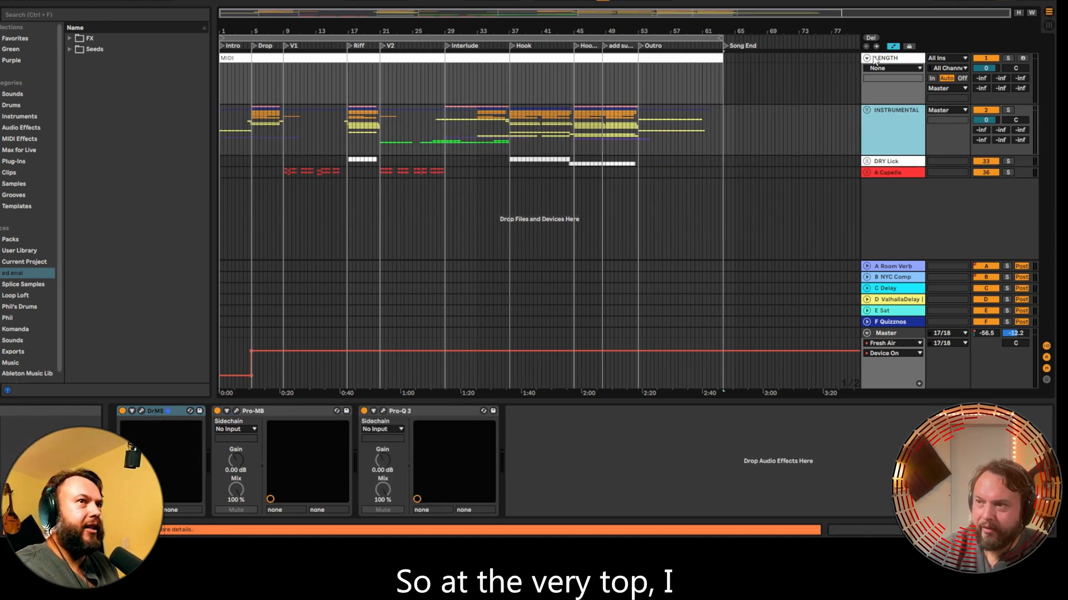
left_click(874, 57)
left_click(867, 57)
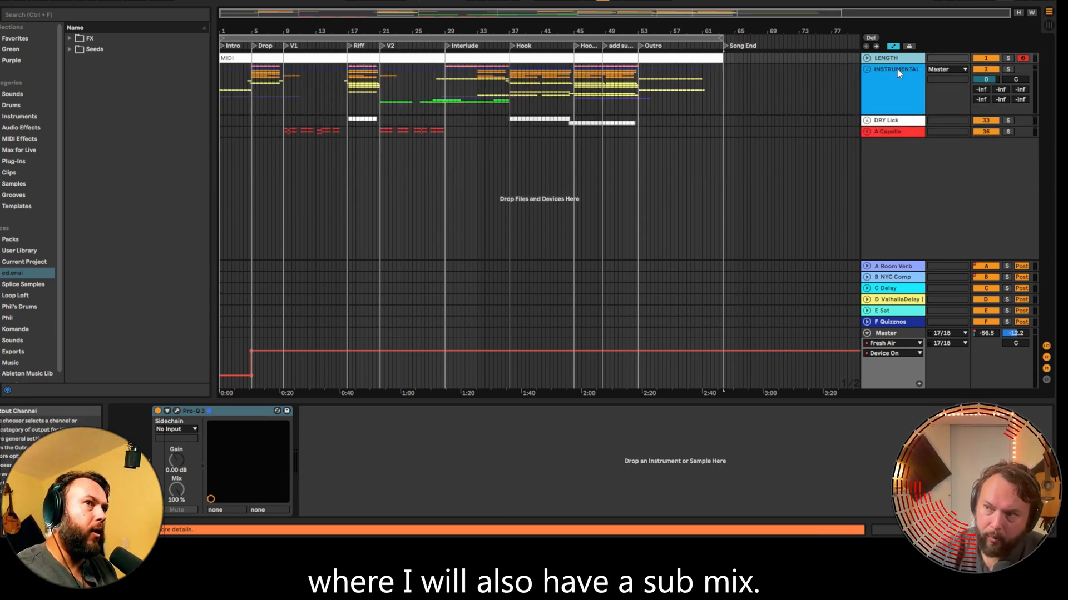
- Look at the INSTRUMENTAL, DRY Lick and A Capella groups and the devices on each of them
left_click(896, 84)
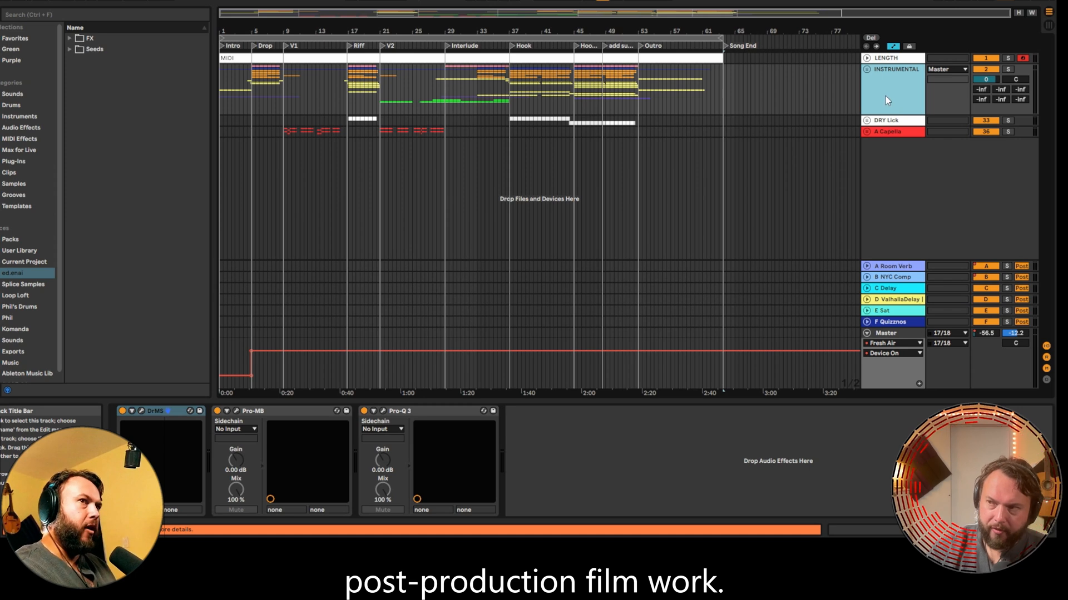
right_click(904, 72)
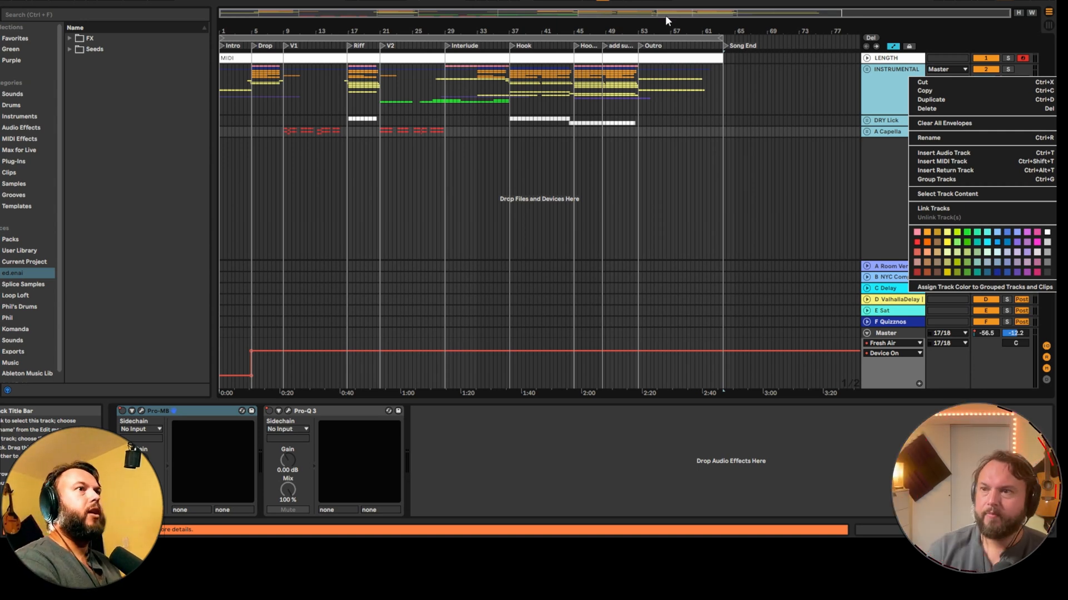
left_click(905, 85)
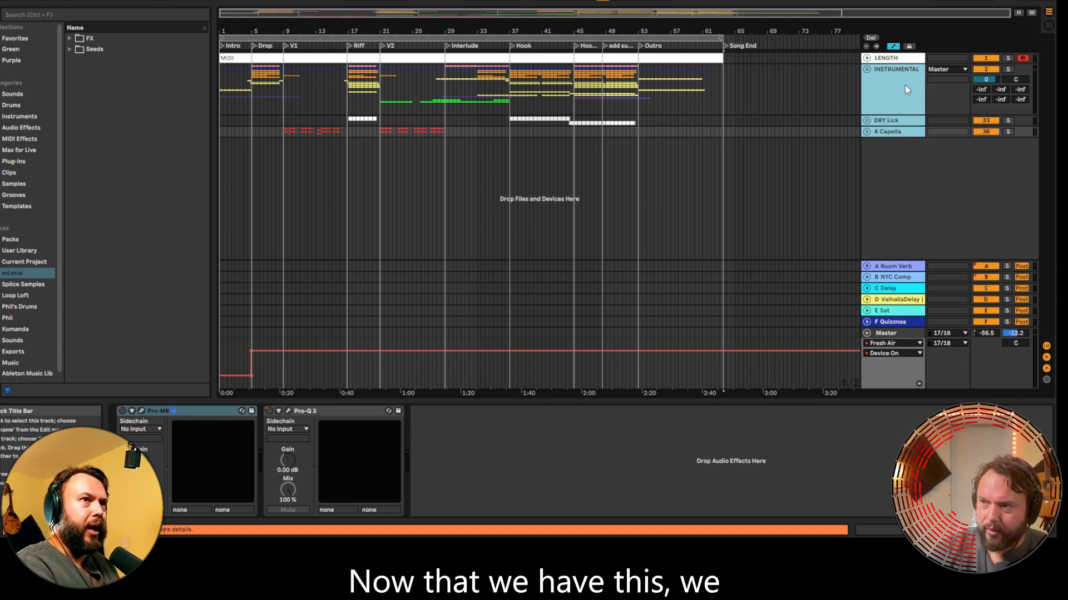
left_click(817, 79)
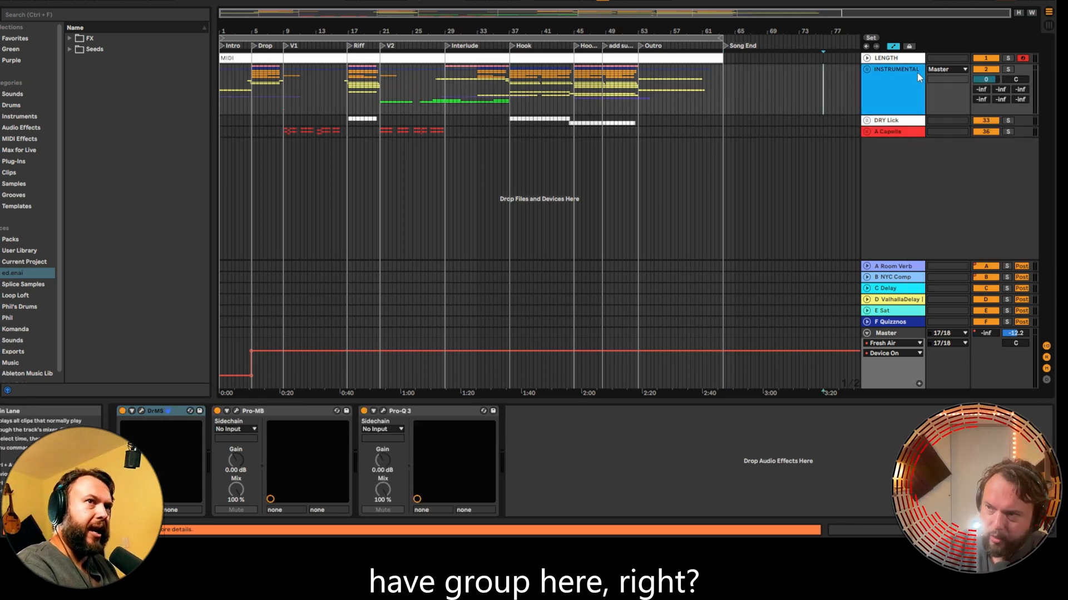
left_click(896, 124)
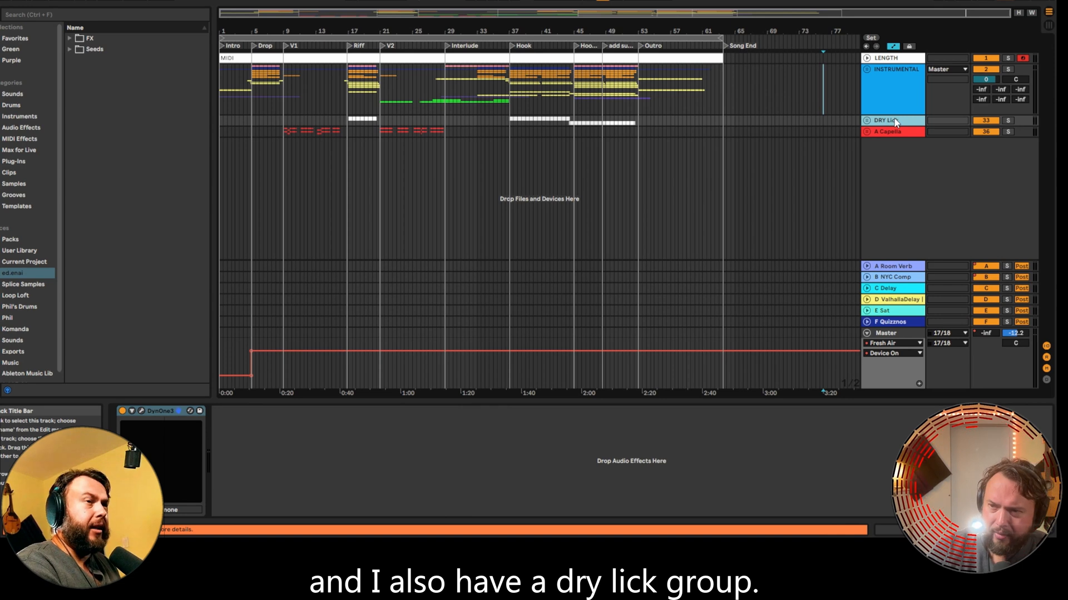
left_click(898, 131)
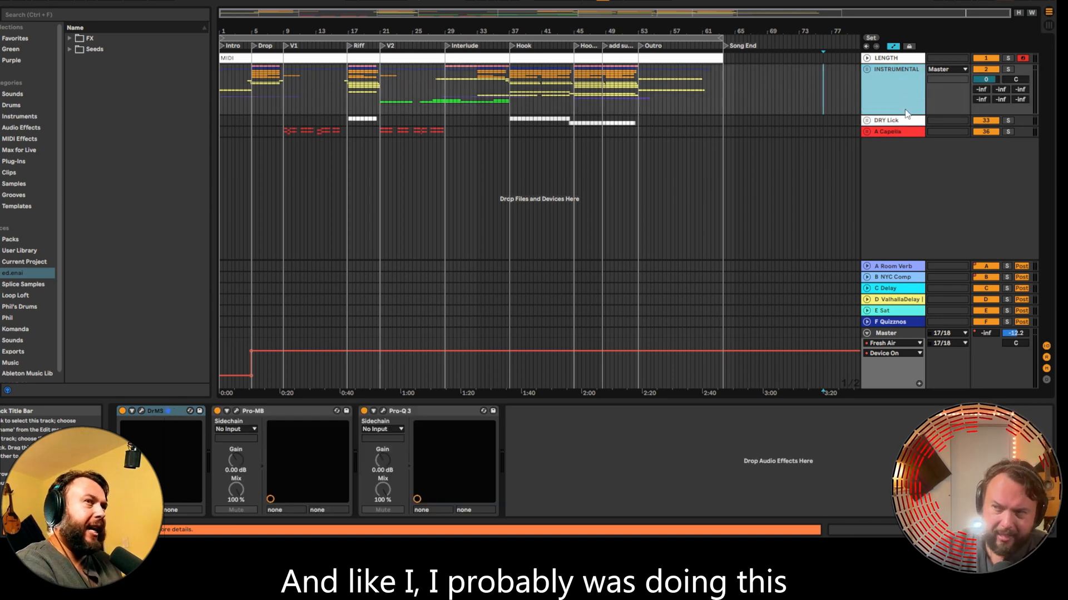
left_click(904, 119)
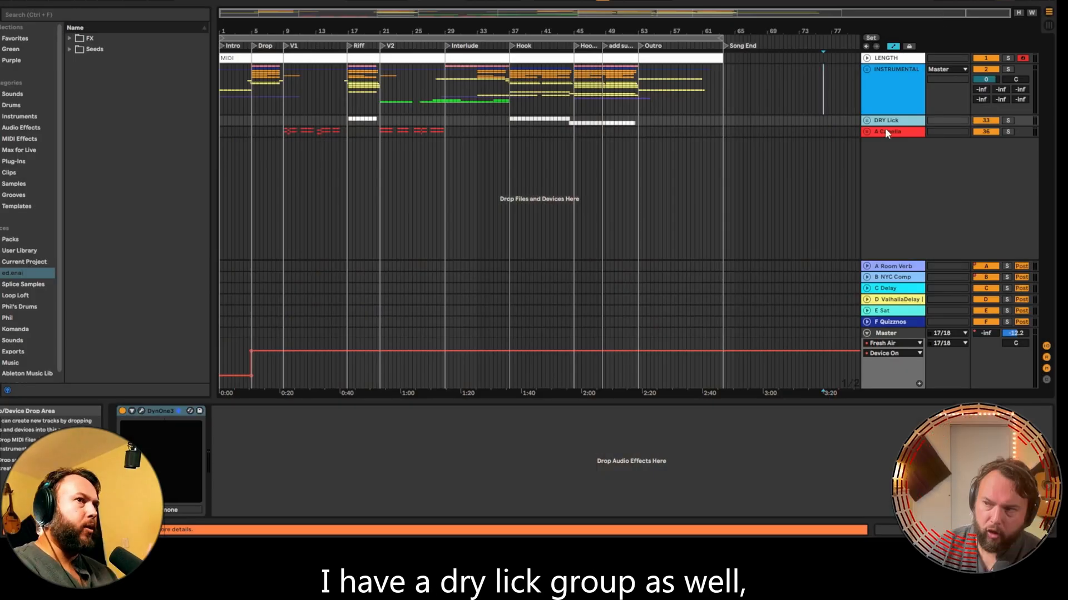
left_click(885, 132)
left_click(909, 118)
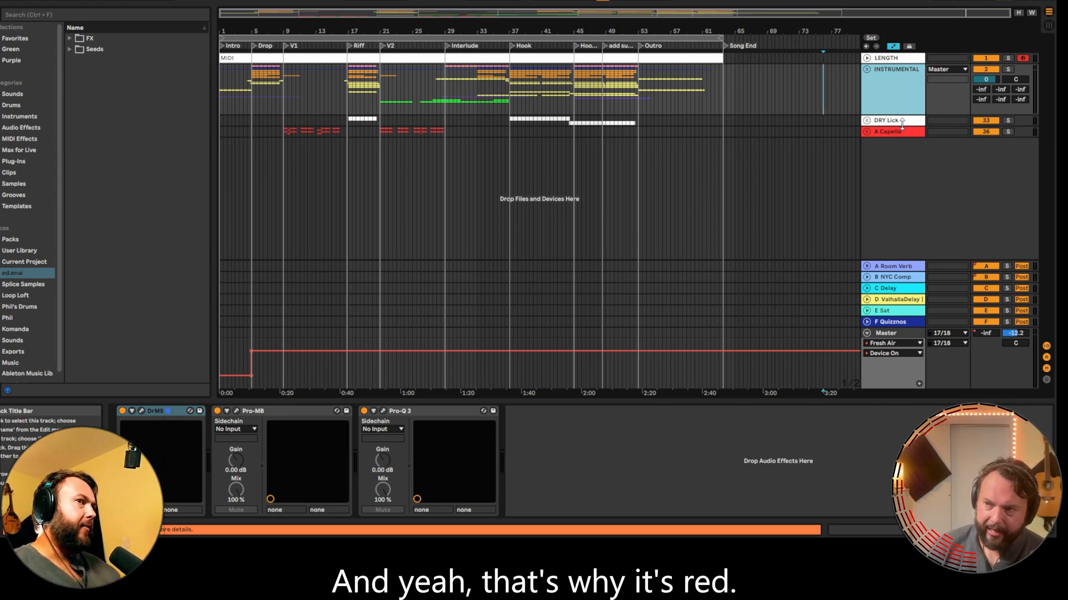
left_click(853, 82)
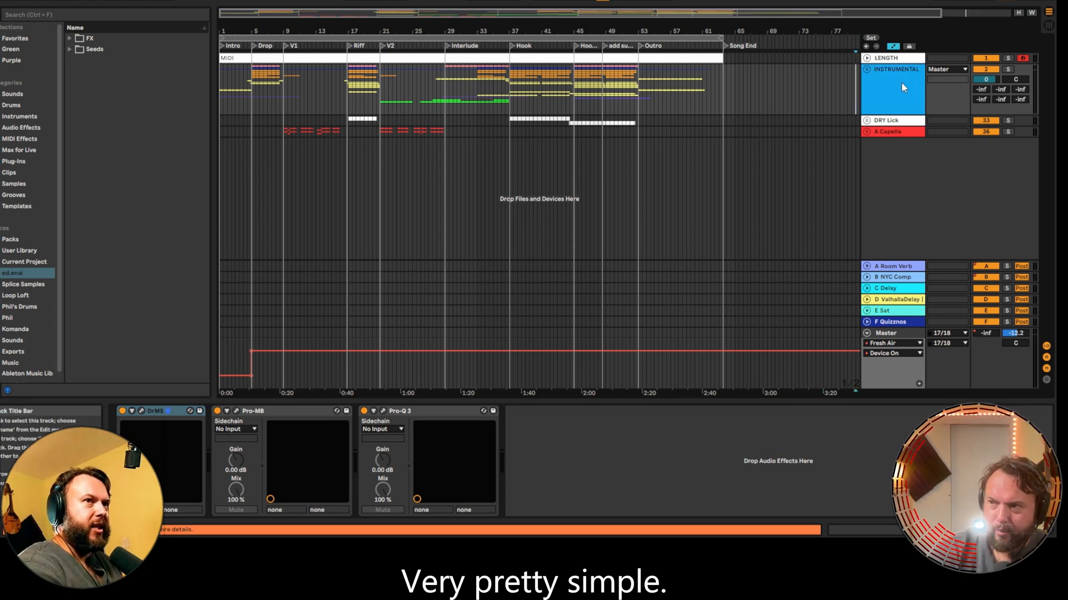
- Unfold the INSTRUMENTAL group, view the BASS group's devices and tracks, and fold the BASS group
left_click(866, 69)
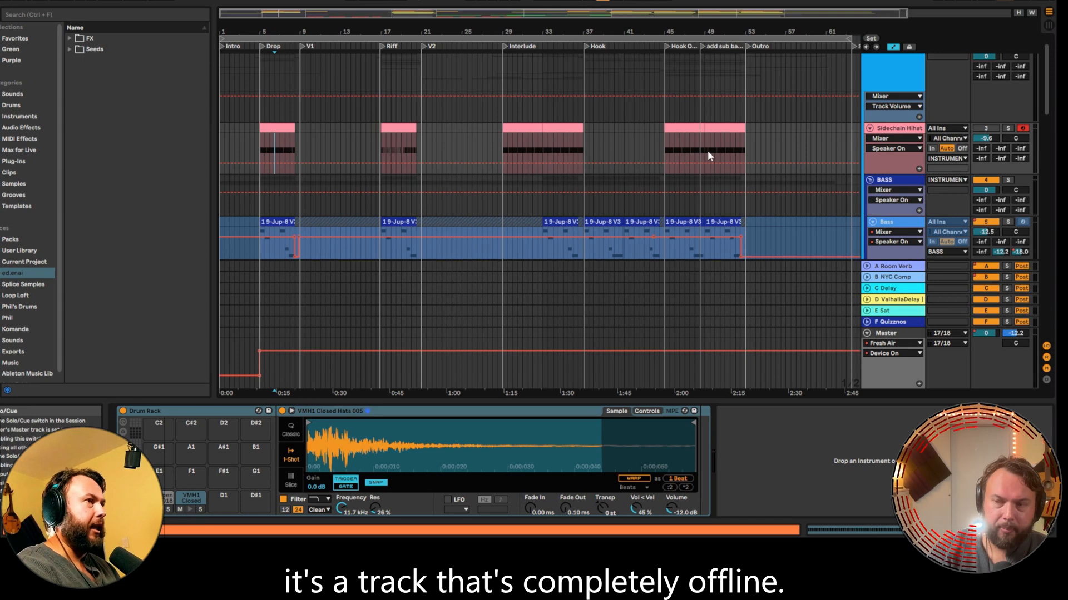
left_click(892, 183)
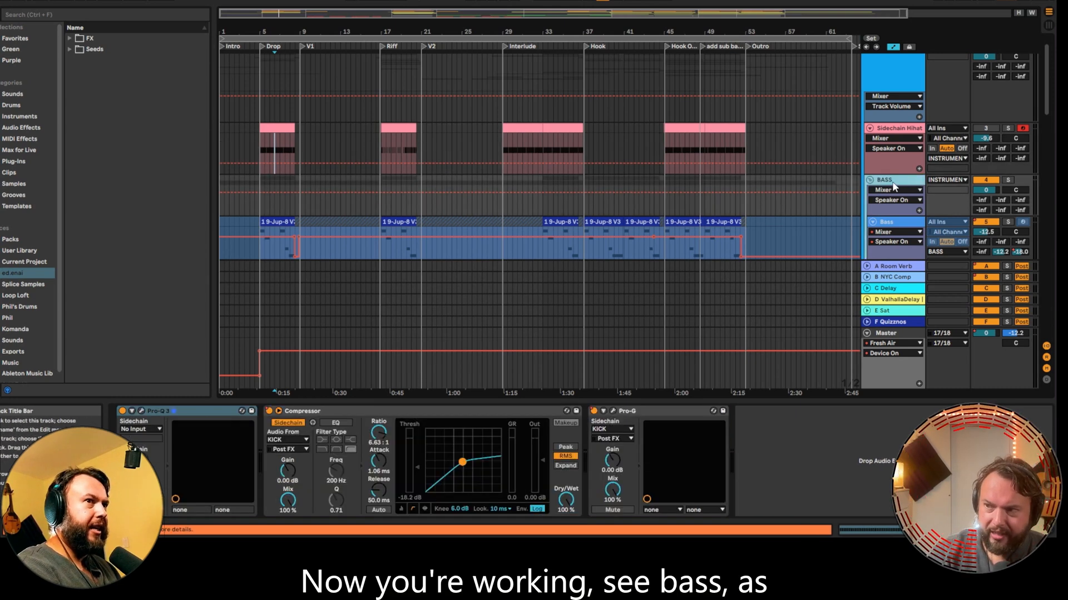
scroll(448, 187, "down", 2)
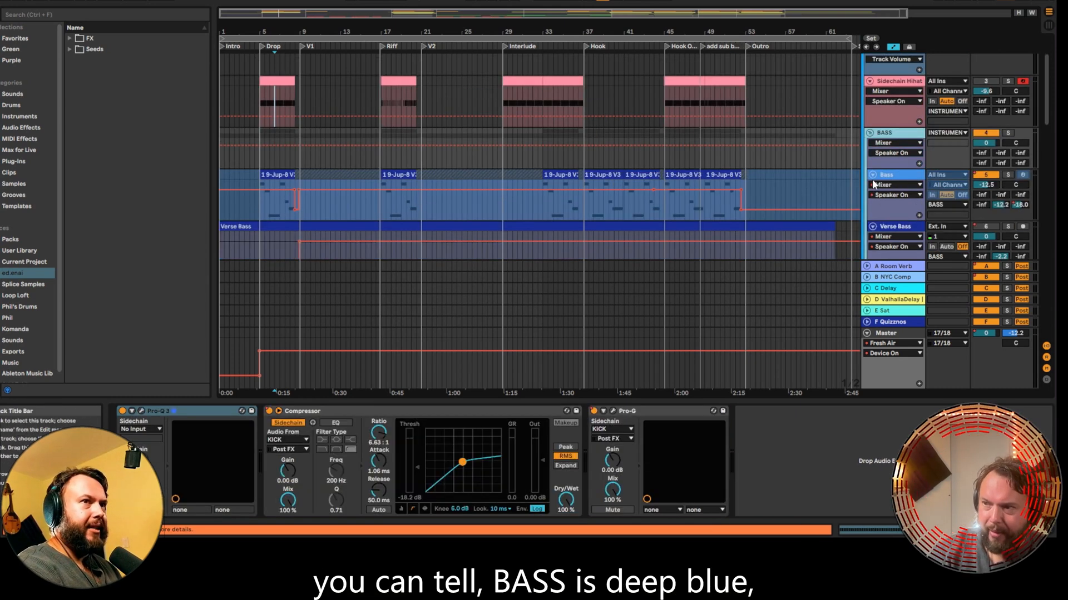
left_click(871, 134)
- Unfold the DRUMS group and look through its KICK, Snare and other percussion tracks down to the GUITARS group
left_click(872, 145)
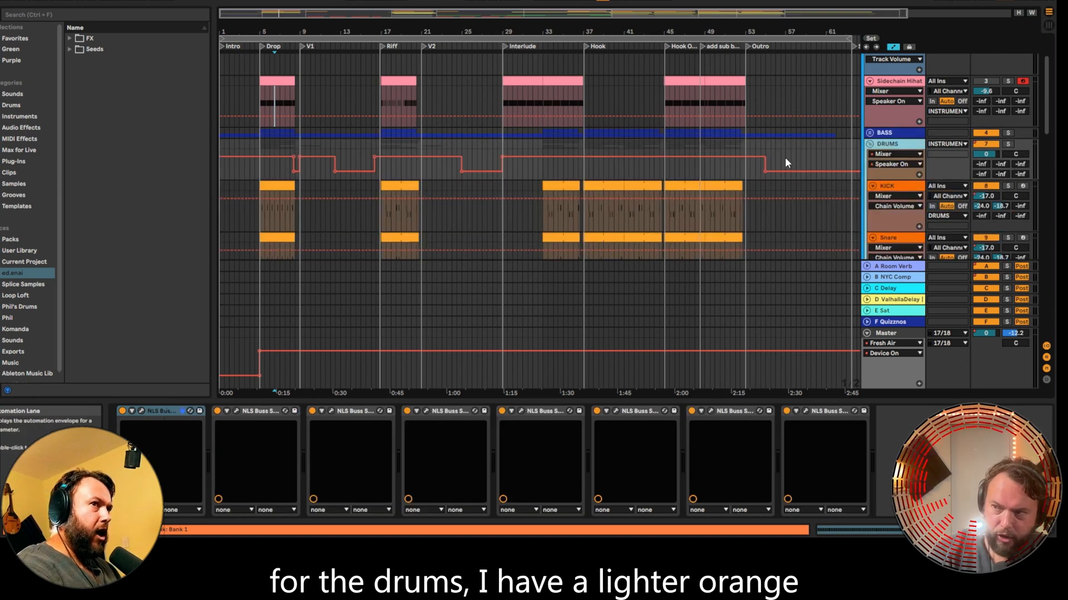
left_click(889, 188)
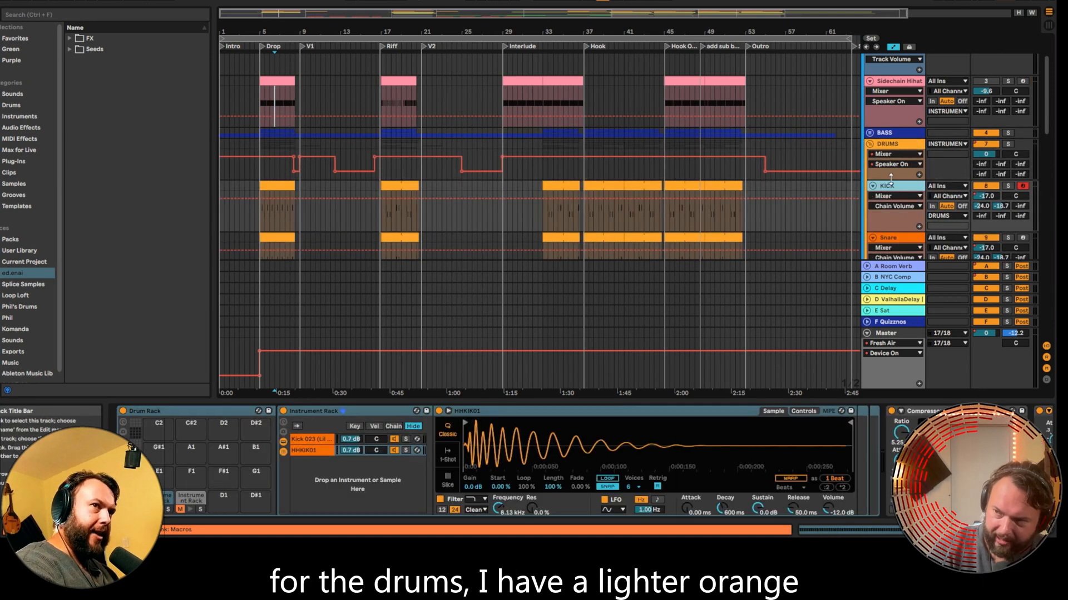
left_click(891, 236)
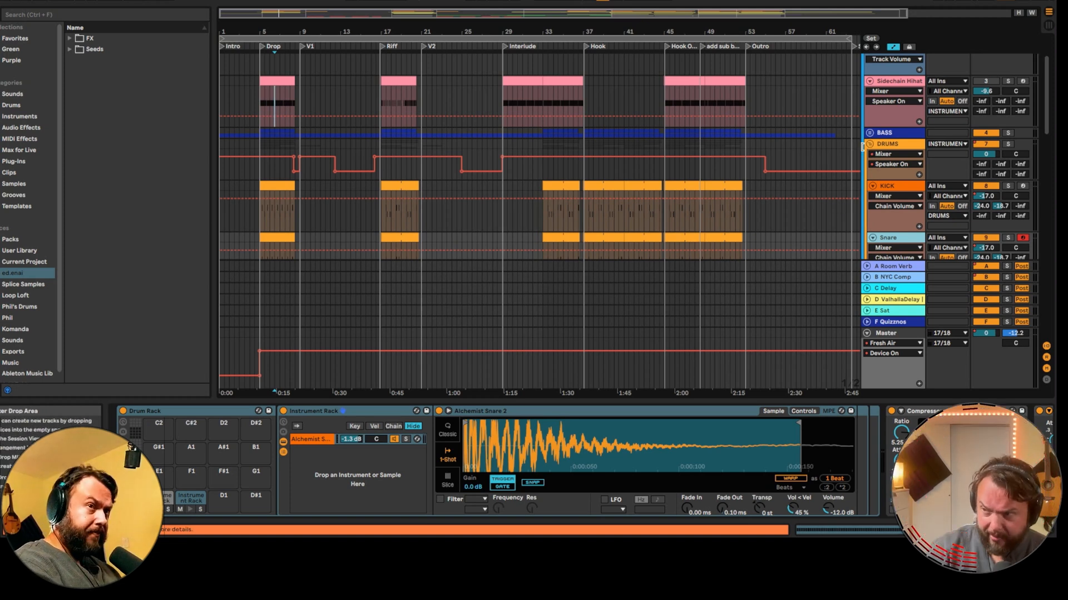
scroll(876, 174, "down", 5)
left_click(890, 175)
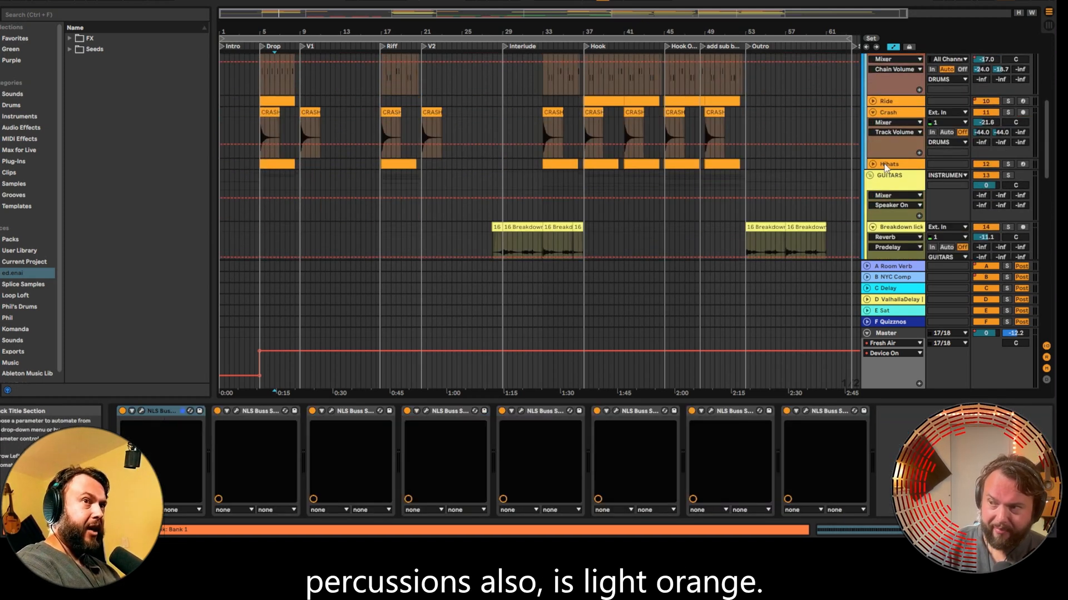
scroll(884, 139, "up", 5)
left_click(871, 75)
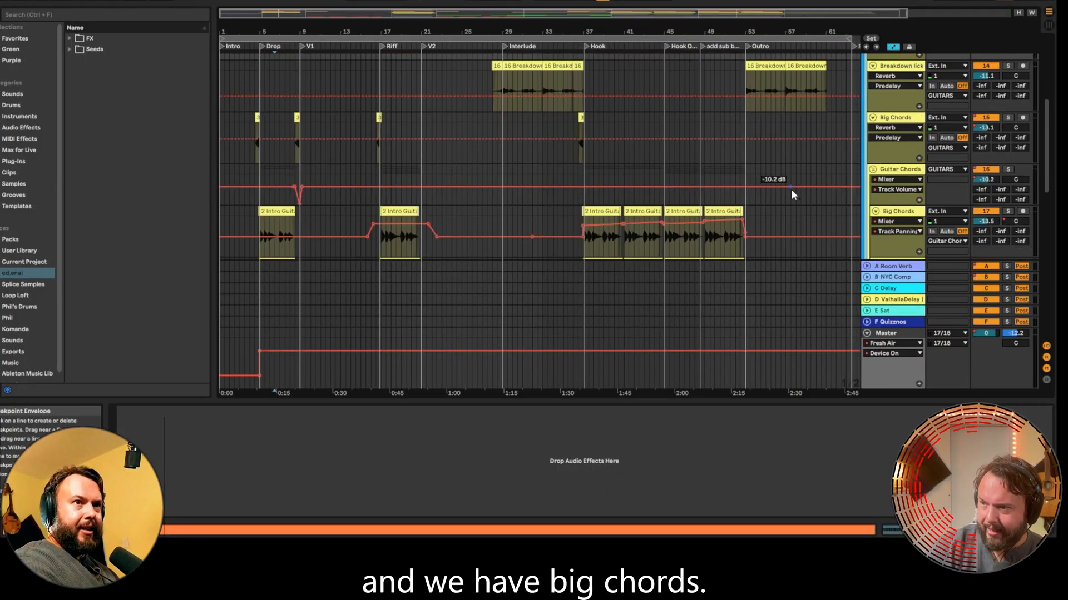
- Compare the waveforms and panning automation of the two Big Chords tracks in the Riff section
left_click_drag(381, 33, 420, 74)
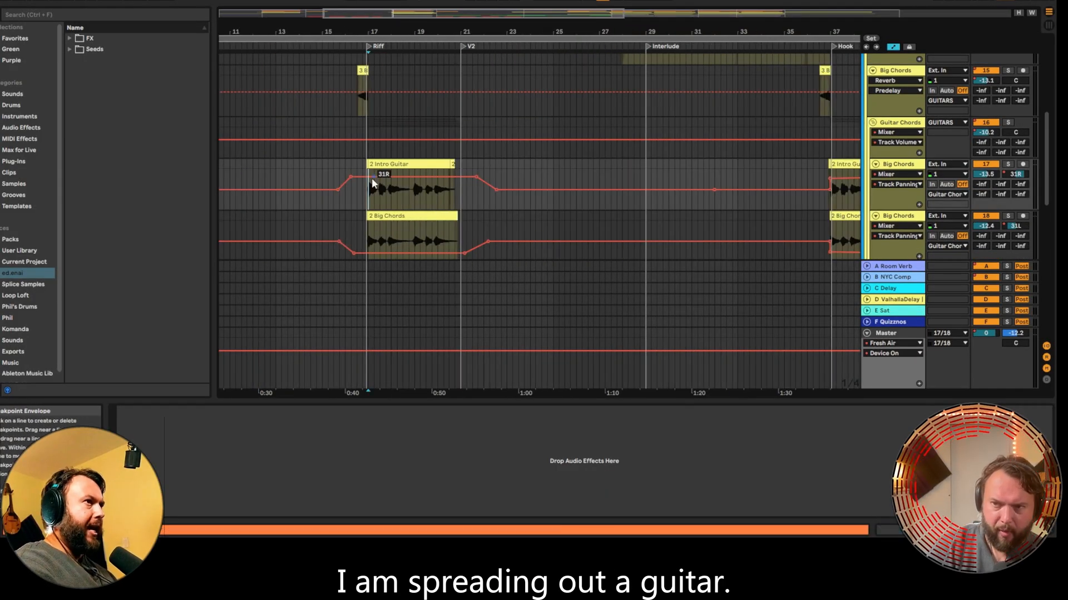
scroll(389, 219, "up", 5)
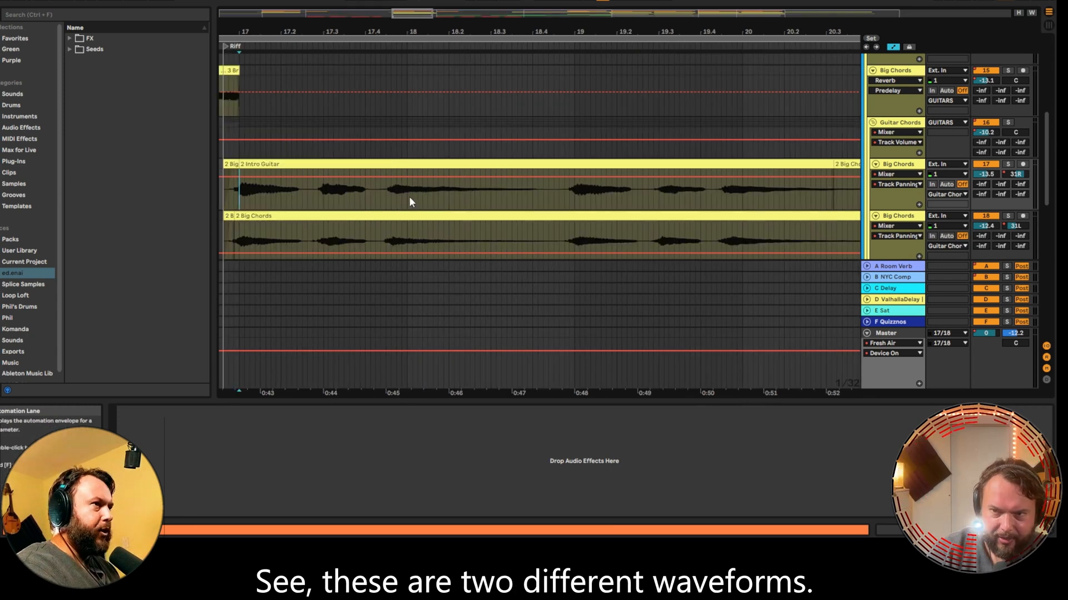
left_click_drag(563, 28, 563, 1)
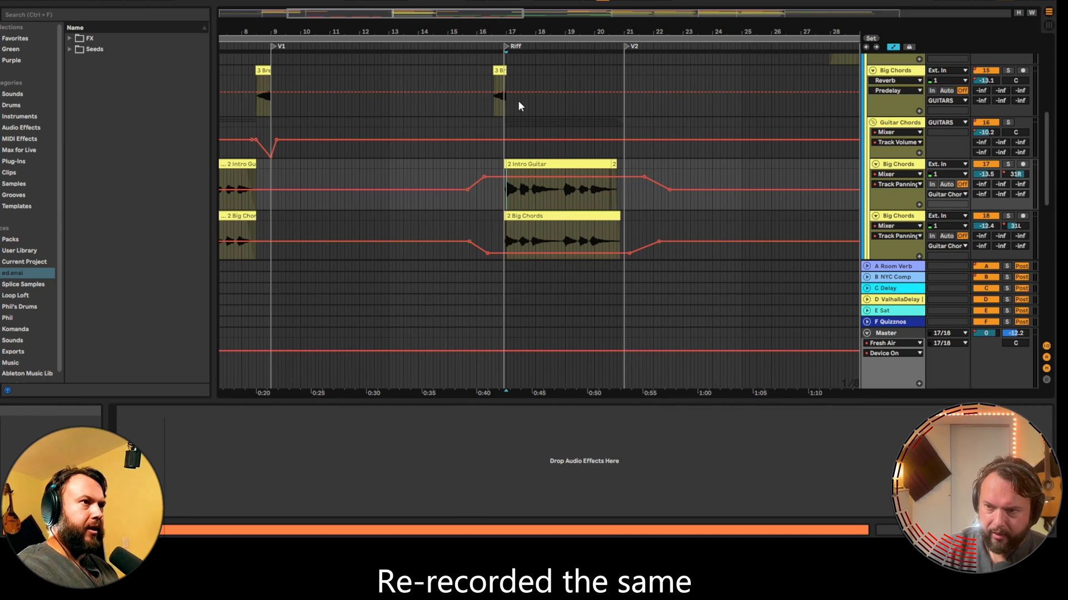
left_click_drag(522, 35, 500, 22)
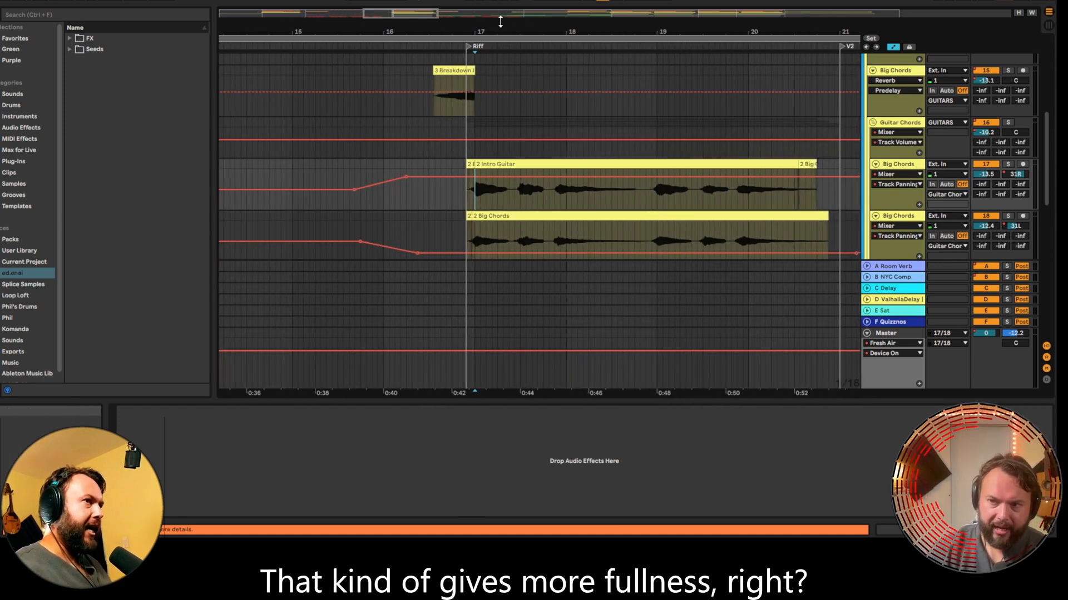
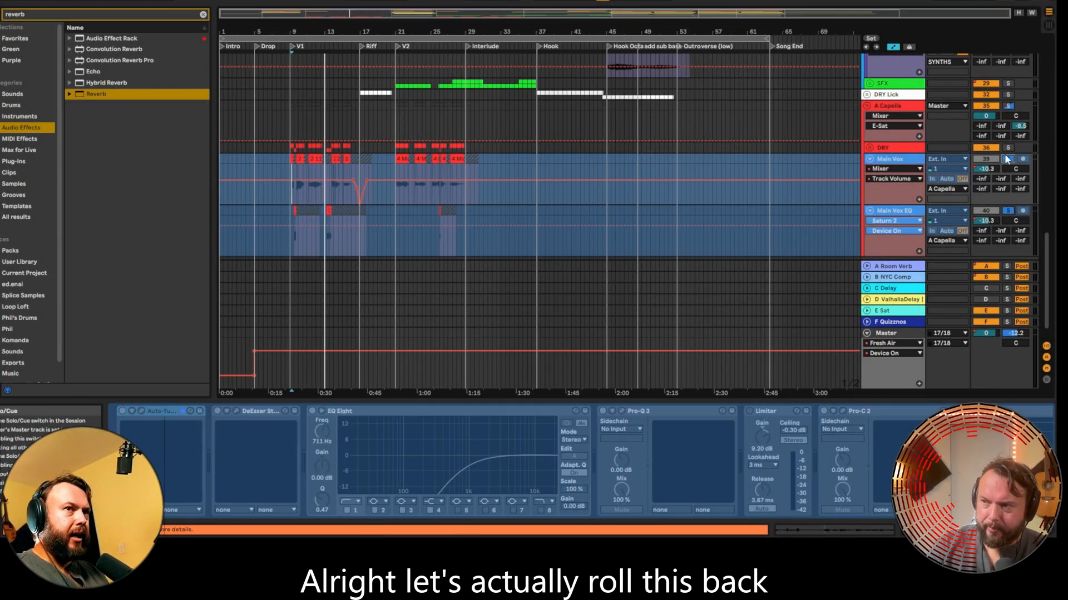
- Turn off solo on the Main Vox and Main Vox EQ tracks, and unfold the BASS group
left_click(1007, 160)
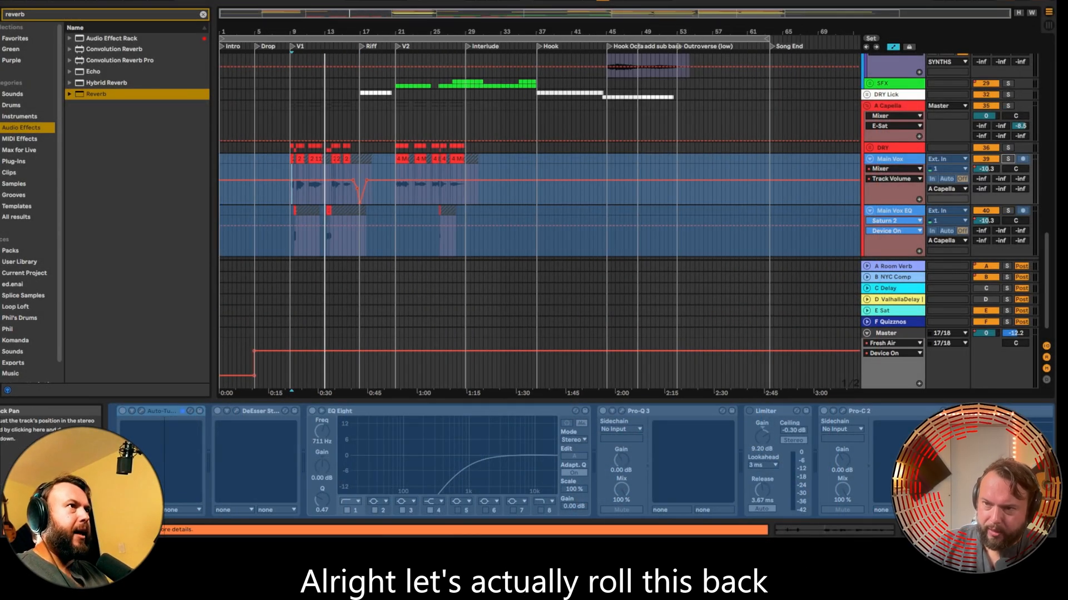
scroll(332, 173, "up", 10)
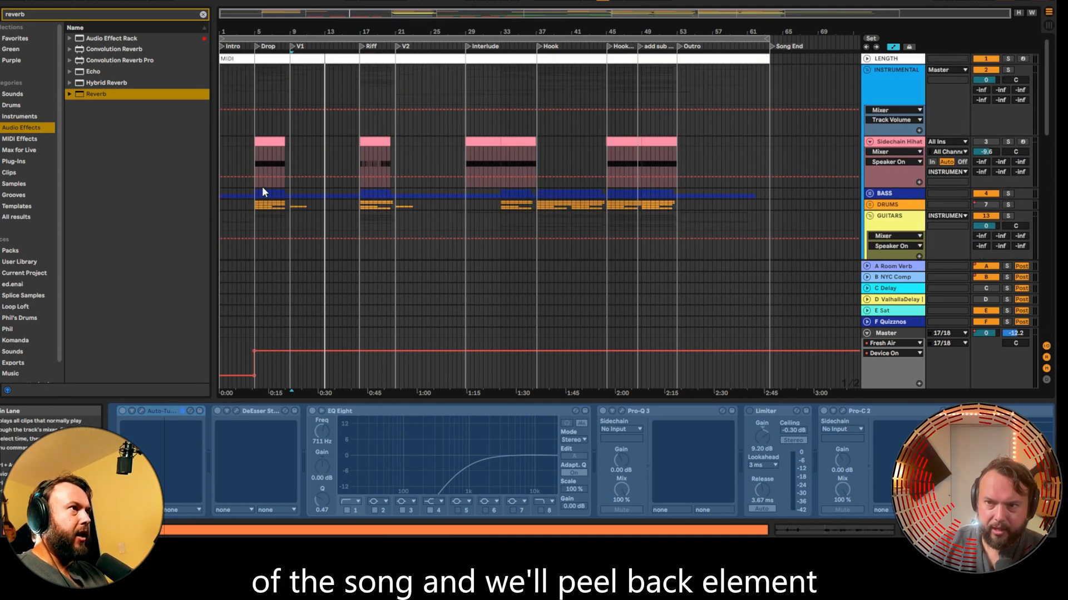
scroll(234, 201, "down", 5)
scroll(823, 160, "up", 7)
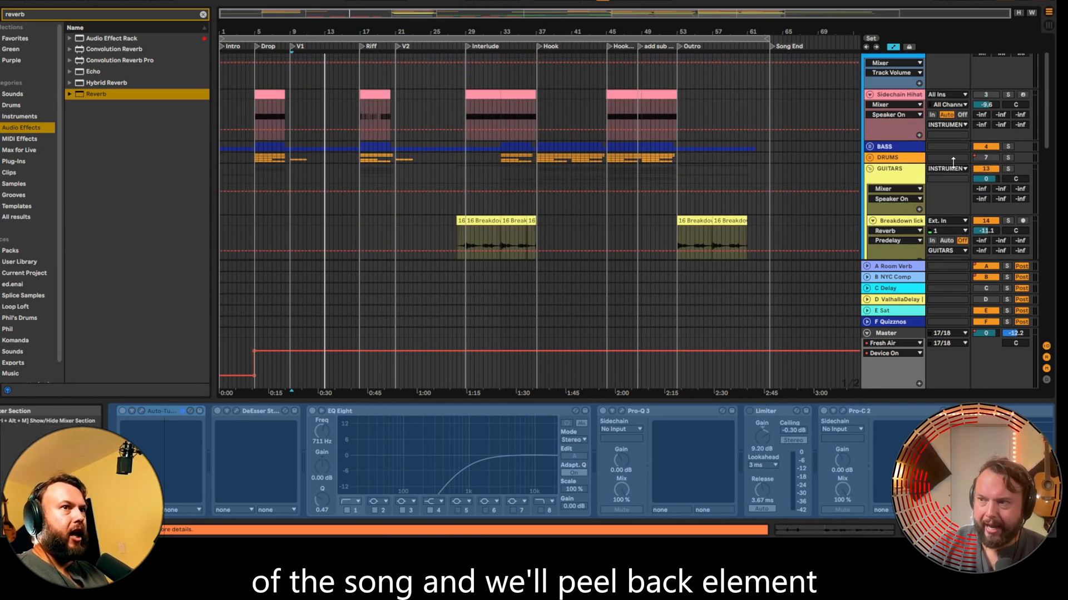
left_click(869, 147)
scroll(341, 190, "down", 8)
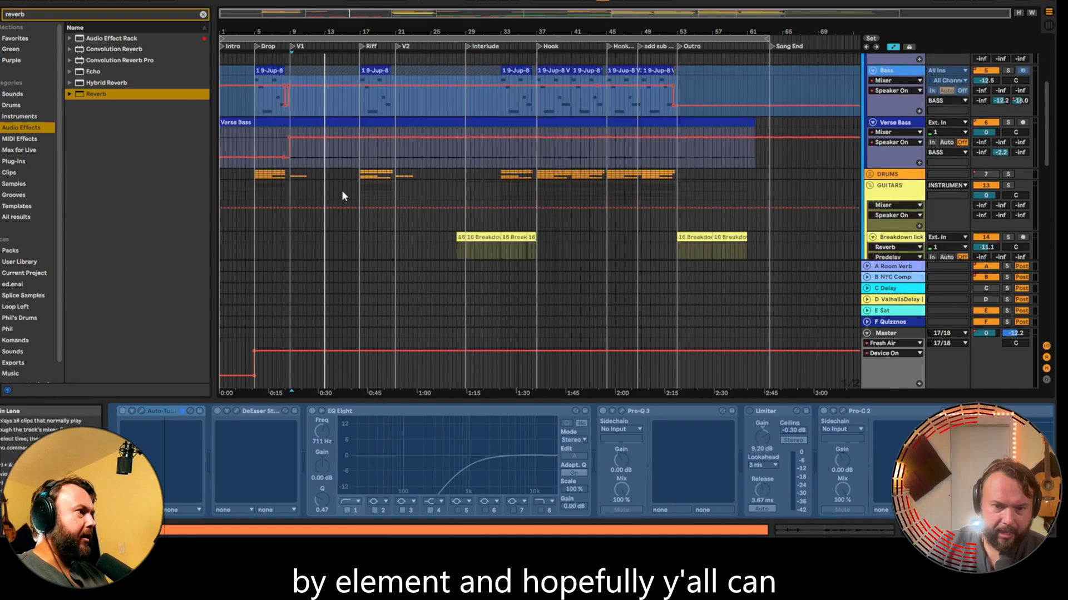
- Solo and unfold the Intro/Outro guitar track and play it from the start of the song
left_click_drag(259, 25, 314, 121)
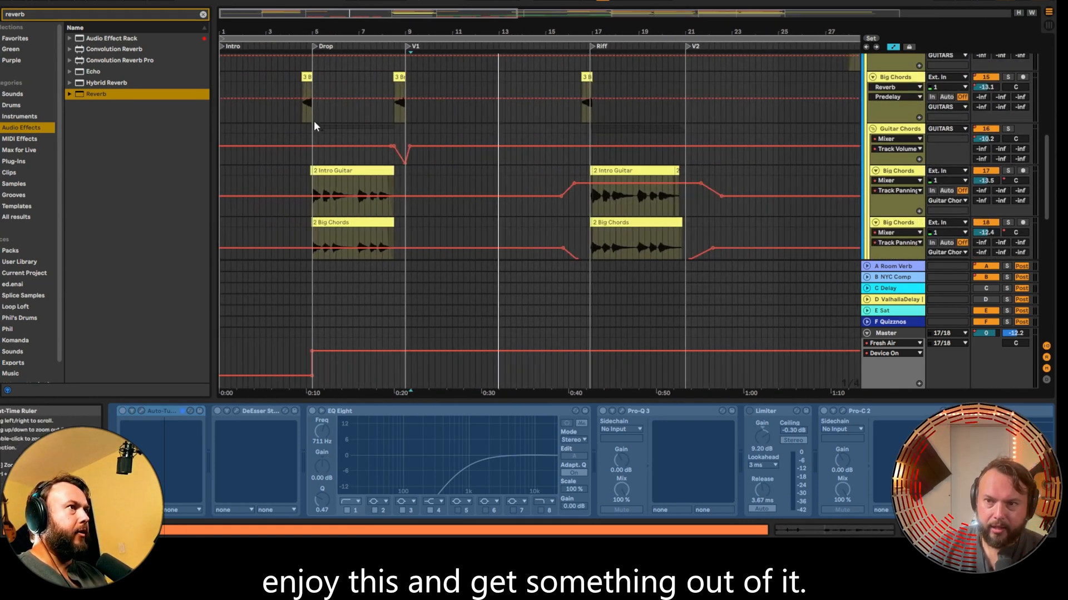
scroll(300, 128, "down", 10)
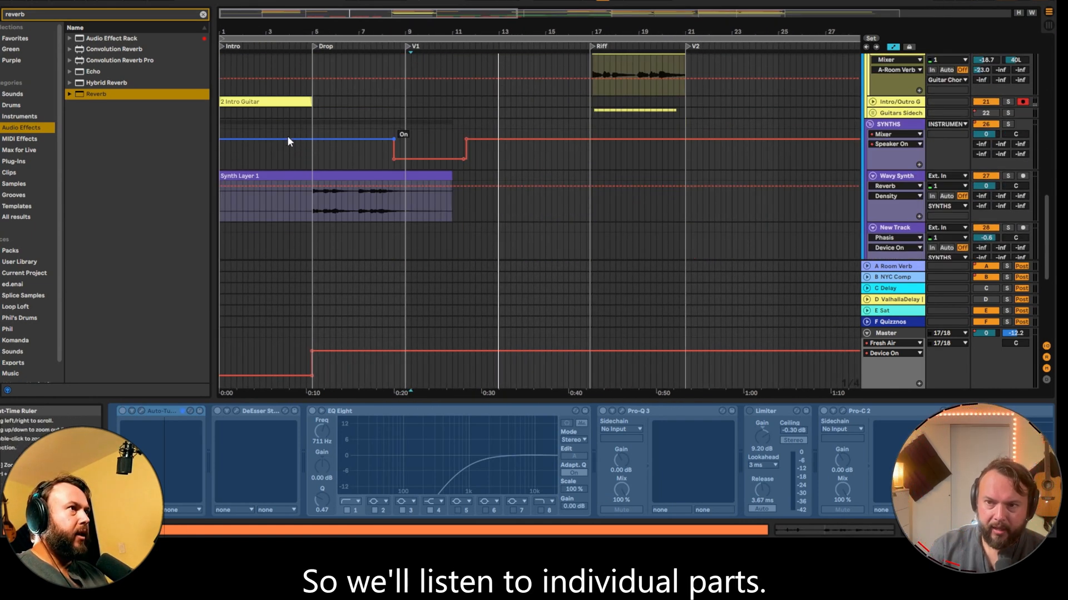
left_click(1006, 102)
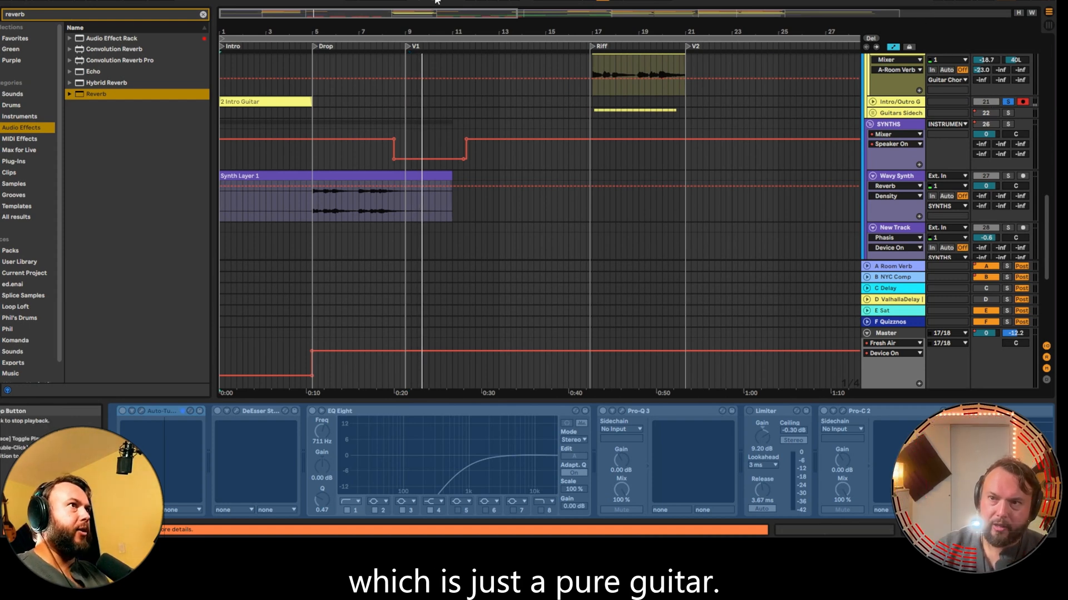
key("space")
left_click(873, 103)
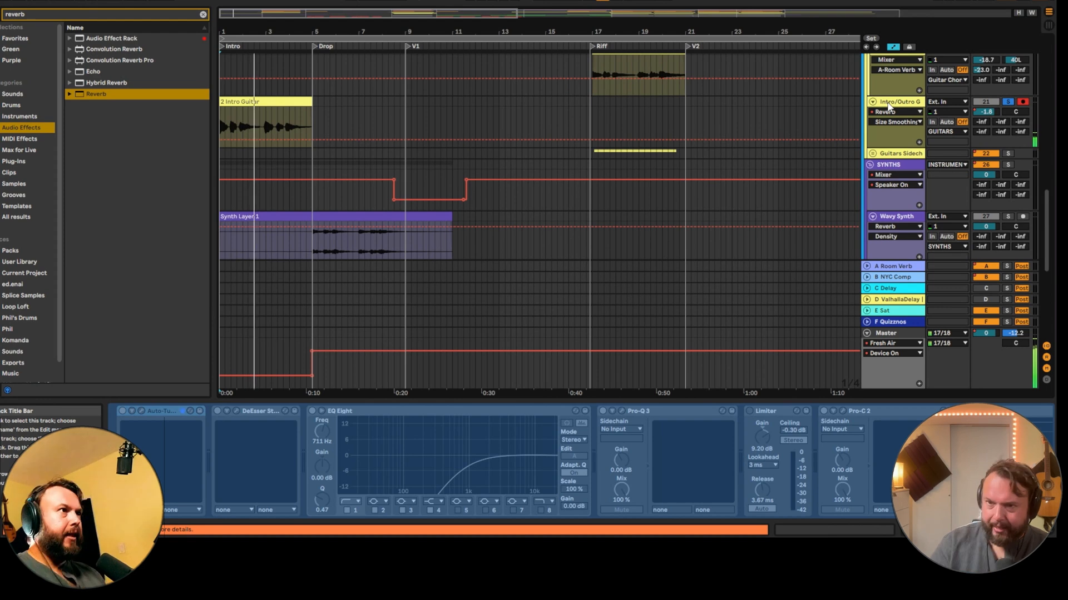
- Group the Intro/Outro guitar track's effects from EQ Eight onwards into one rack and switch that rack off
left_click(348, 127)
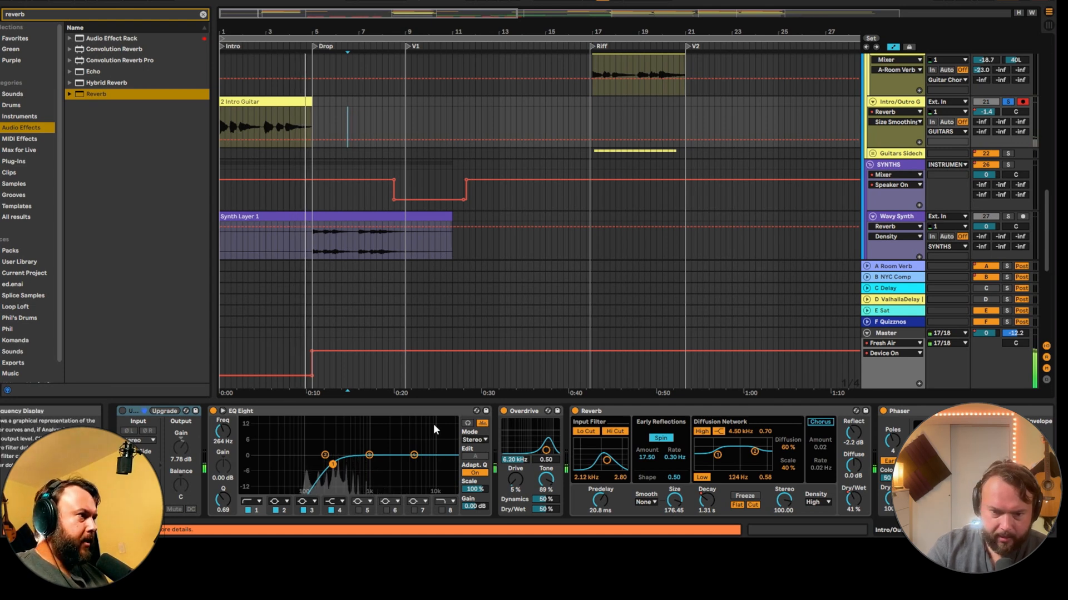
left_click(383, 417)
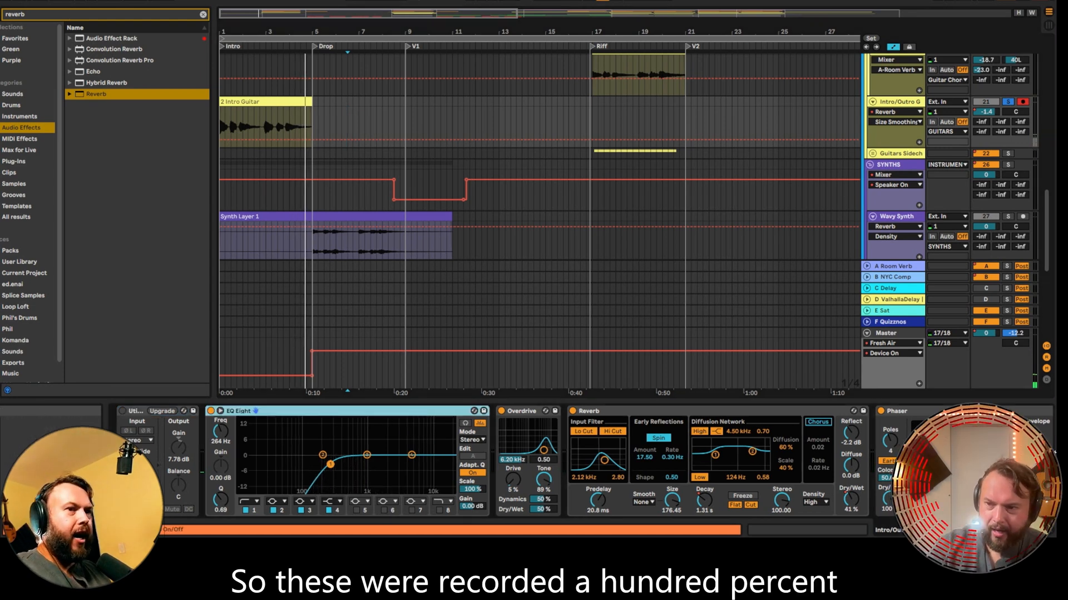
scroll(534, 462, "right", 6)
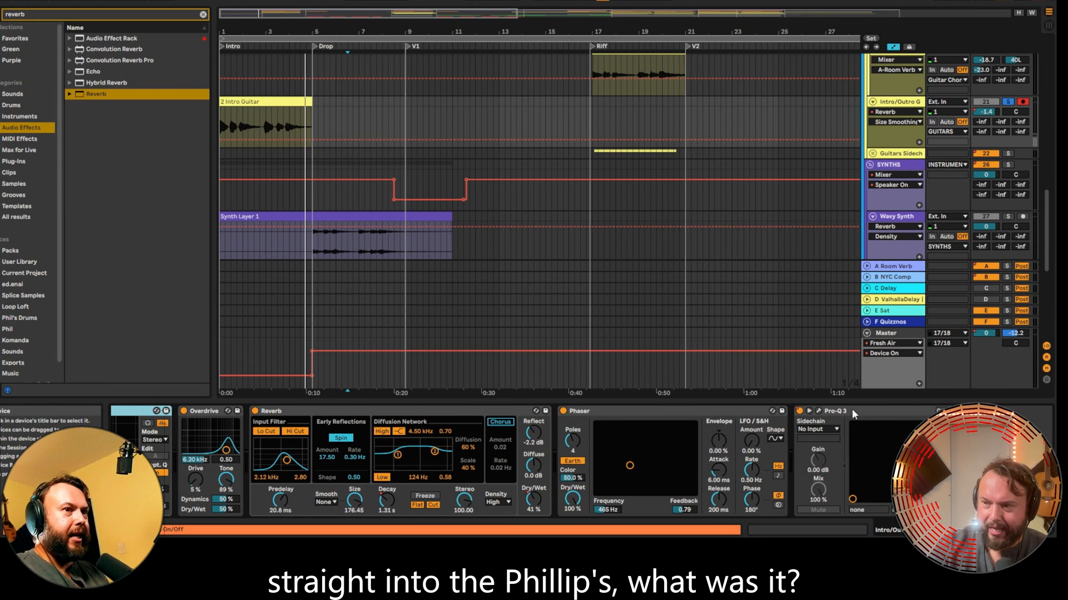
scroll(853, 414, "left", 6)
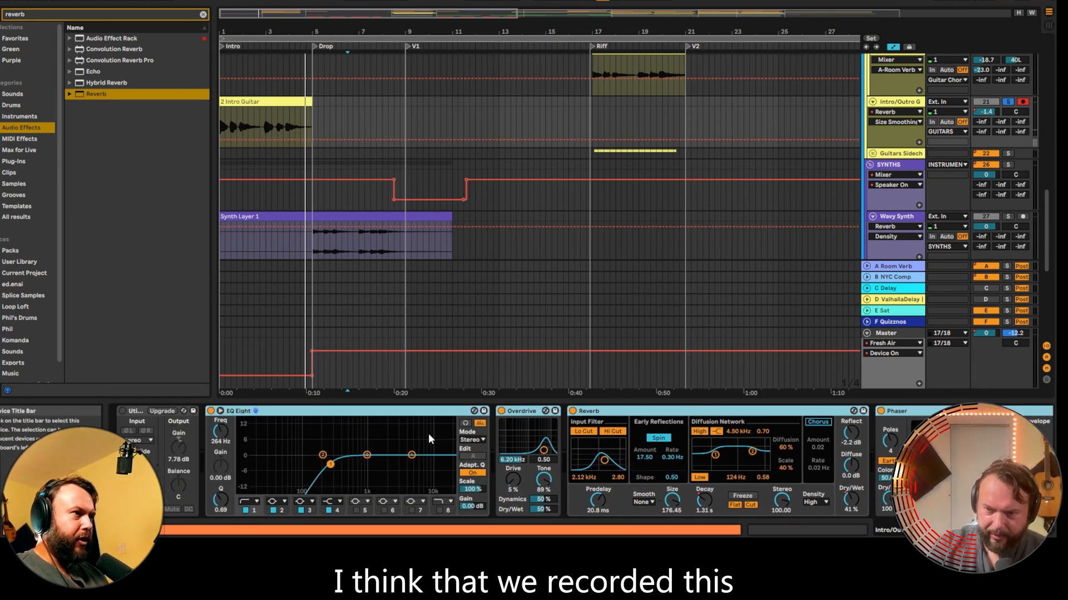
key("ctrl+g")
left_click(211, 412)
- Play the soloed intro guitar from the start of the song with its effect rack bypassed
key("space")
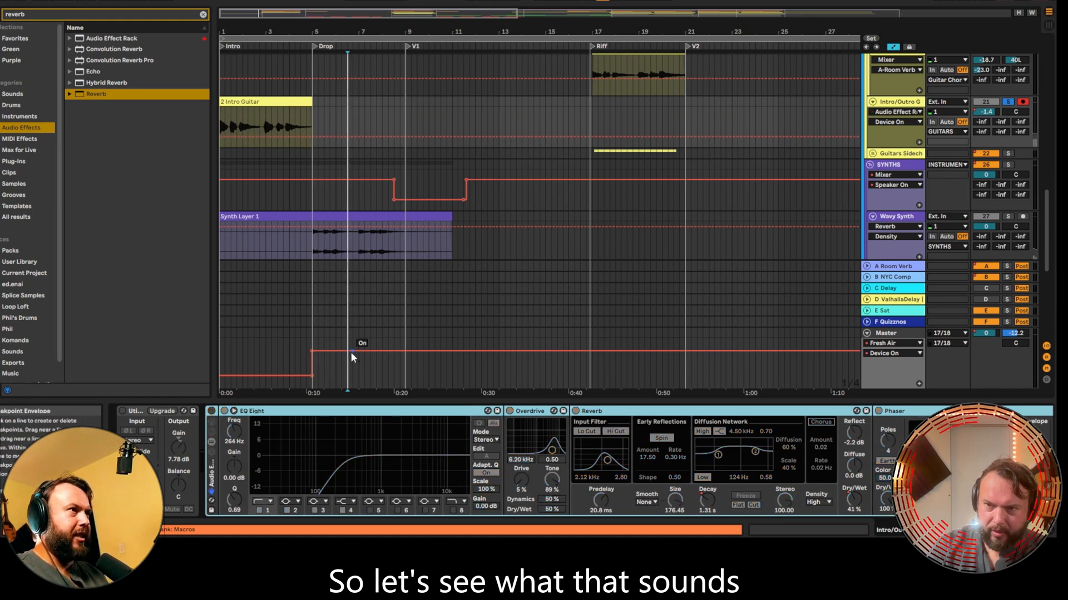
double_click(438, 2)
key("space")
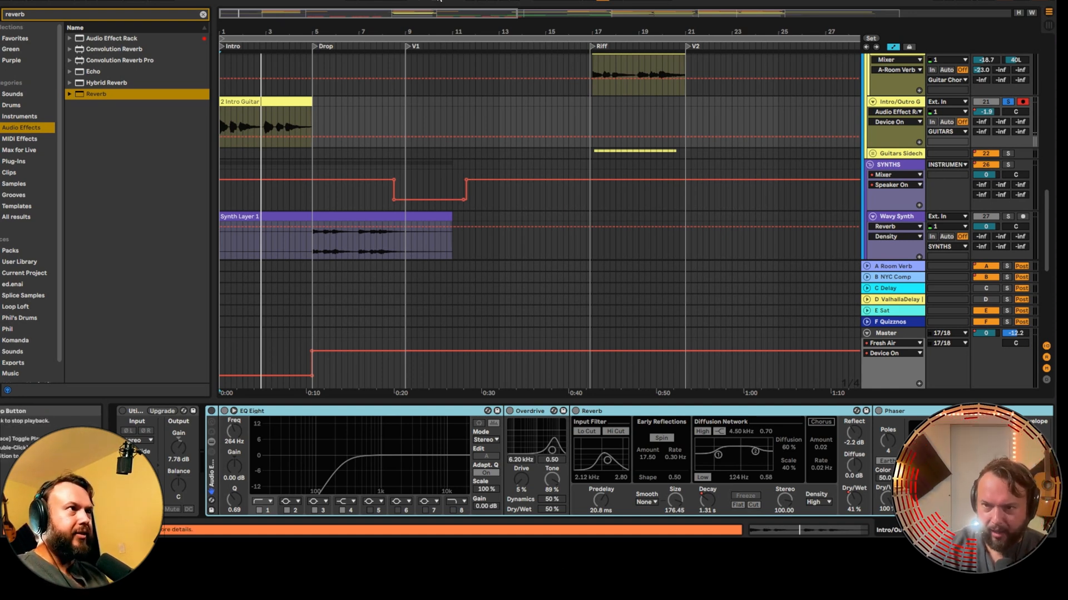
left_click(438, 0)
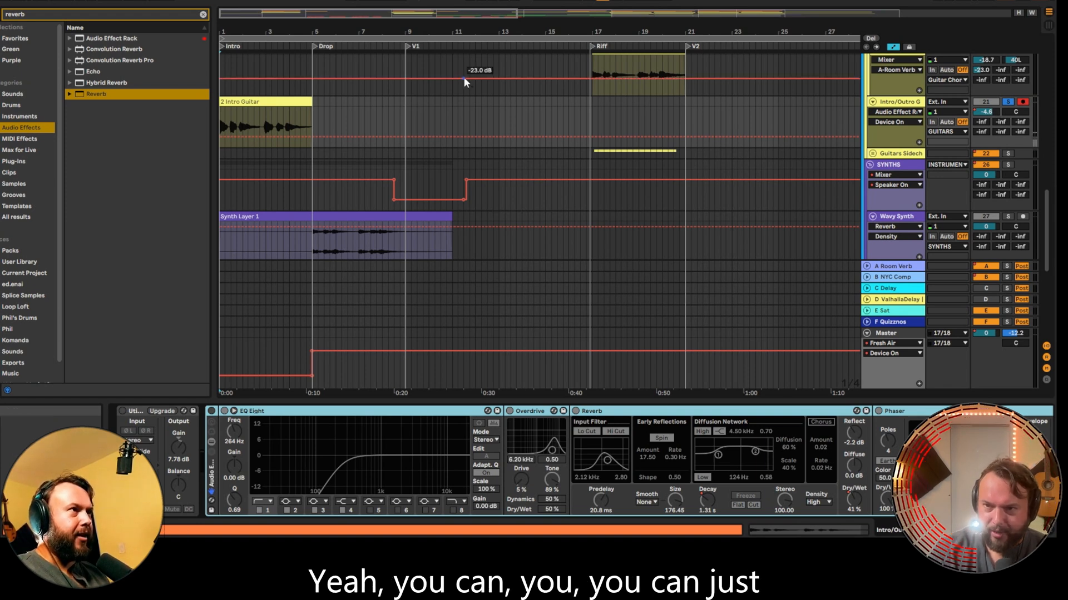
key("space")
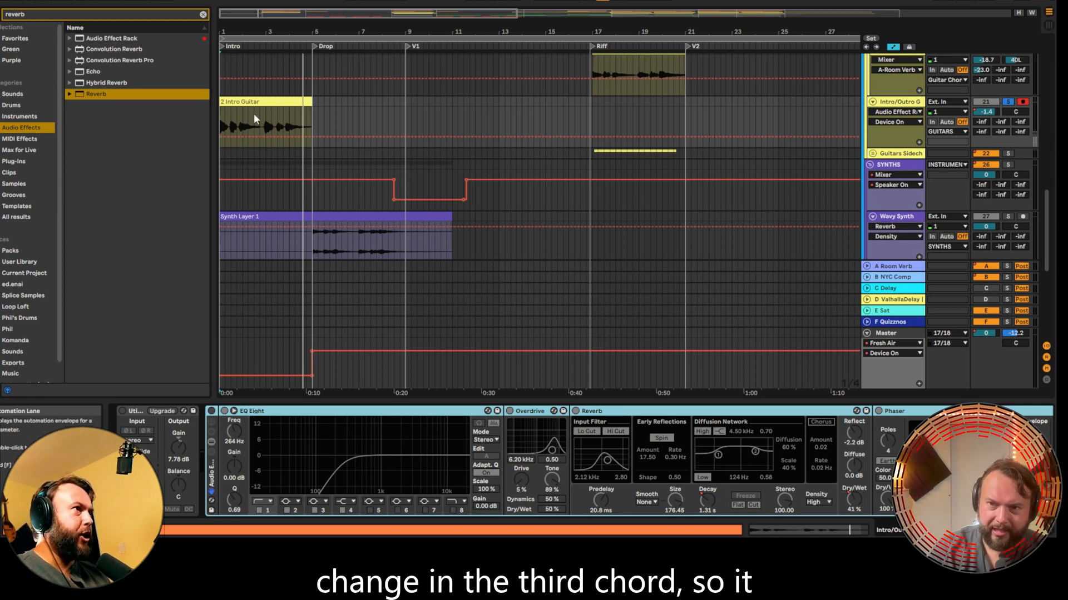
left_click(310, 137)
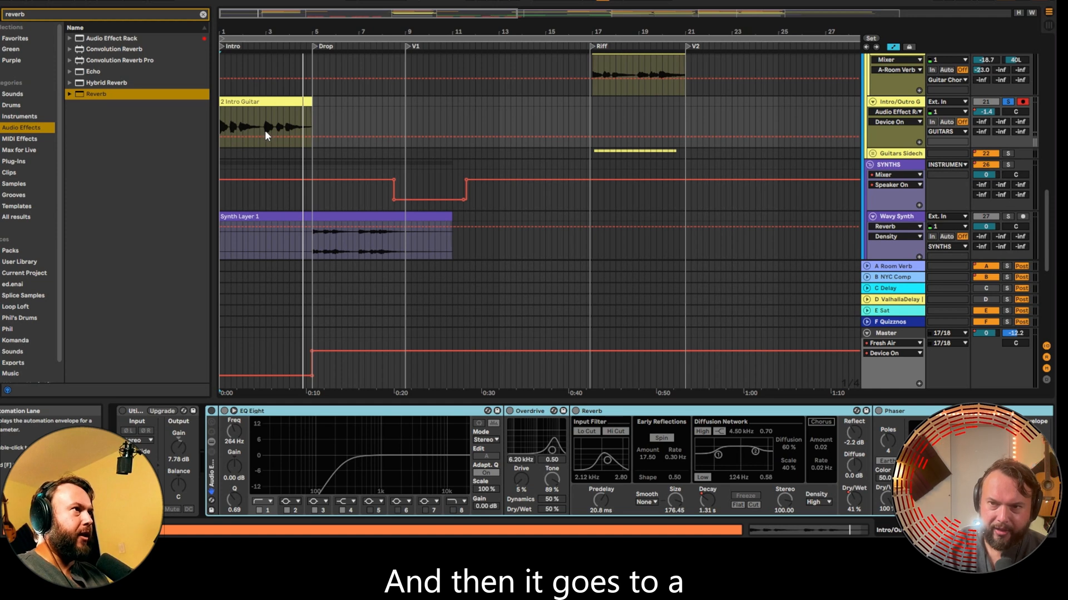
key("space")
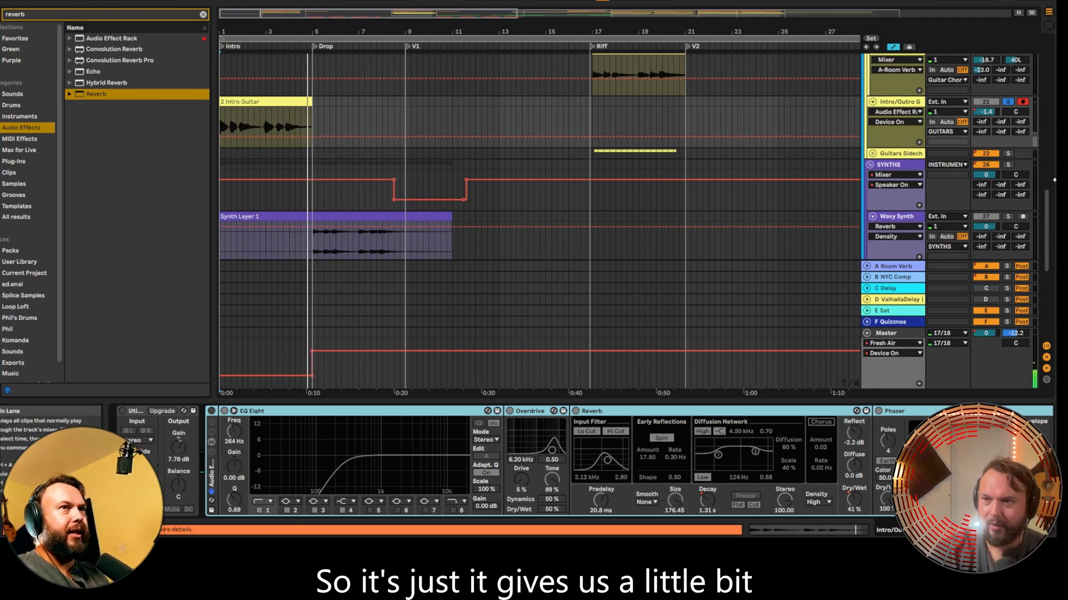
- Turn off the Intro/Outro guitar's solo and reactivate its effect rack while playing the full mix
left_click(1008, 102)
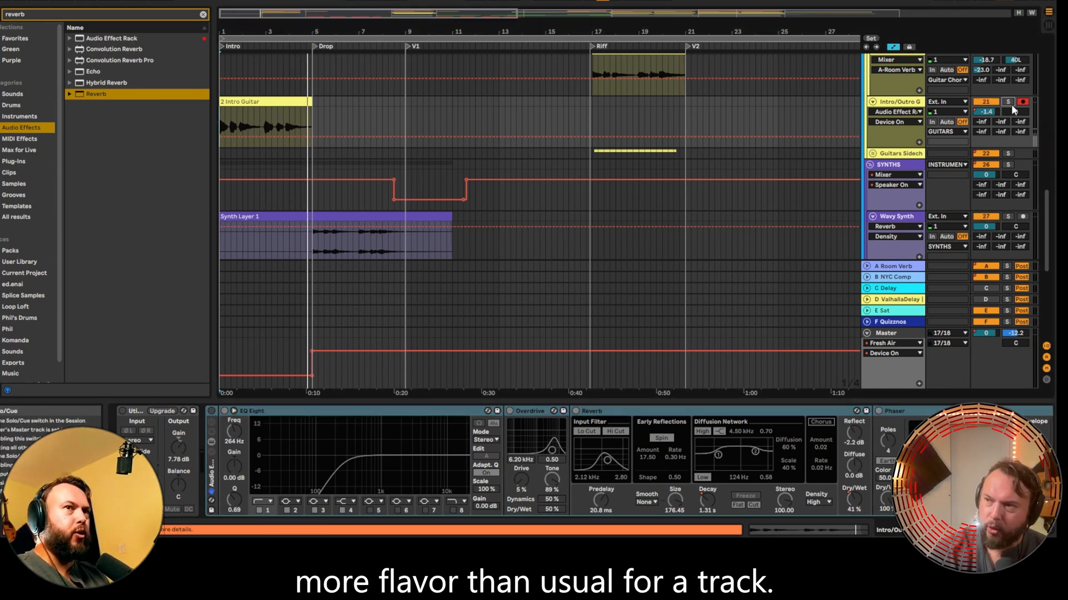
key("space")
left_click(211, 411)
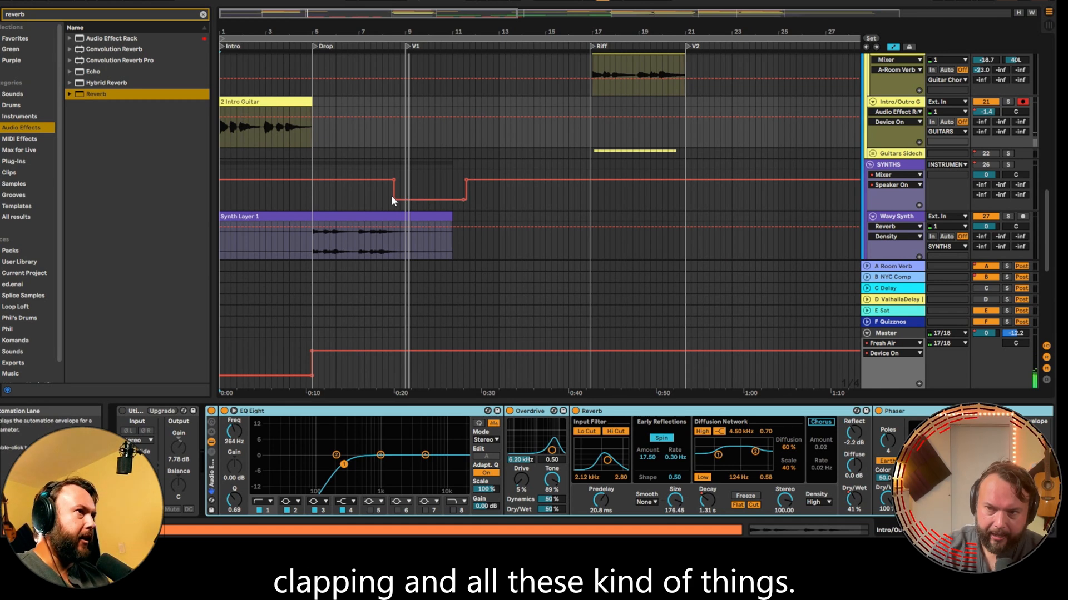
- Solo the Wavy Synth track and play its Synth Layer 1 clip from just before the Drop
left_click(366, 199)
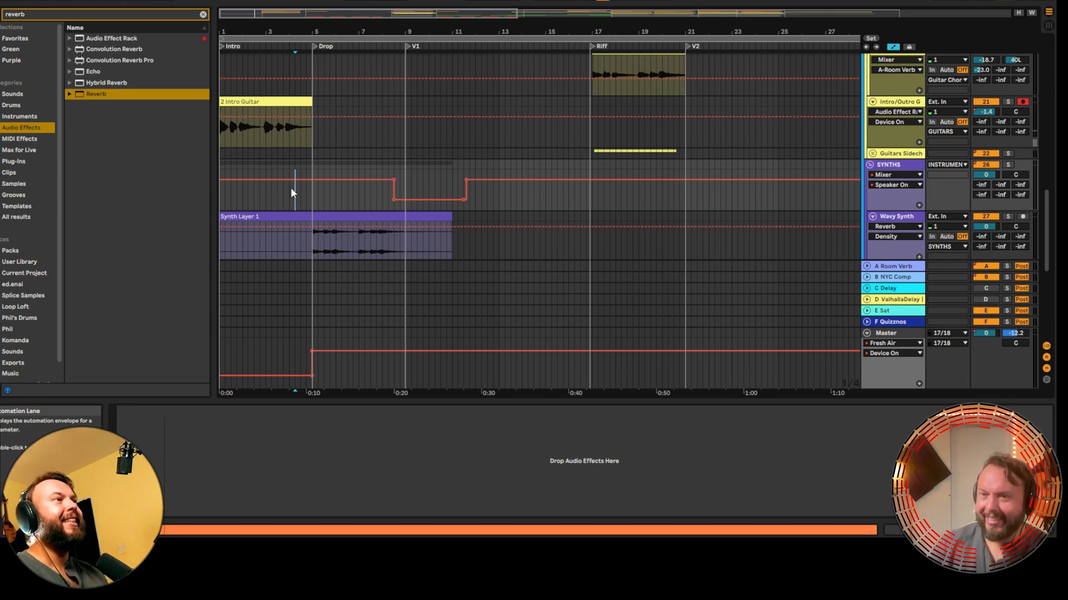
left_click(1007, 217)
scroll(338, 225, "down", 1)
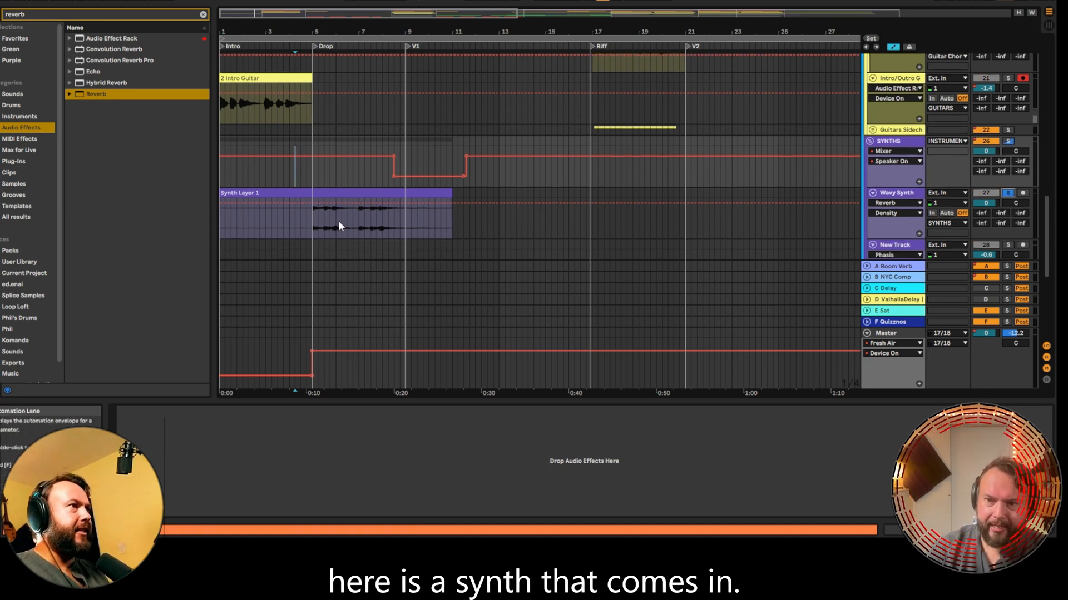
left_click(308, 212)
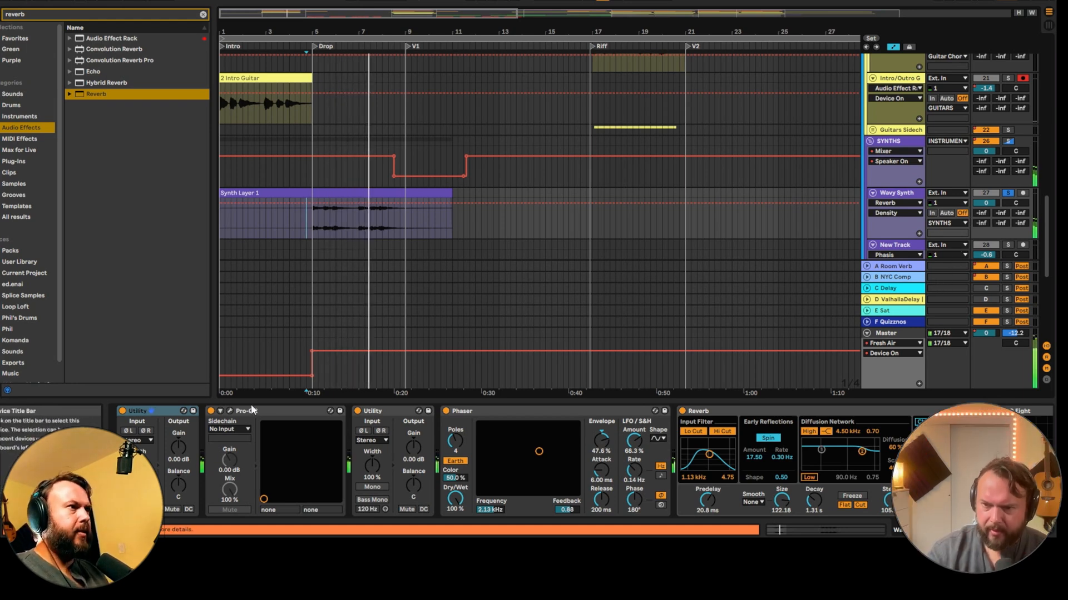
- Look through the Wavy Synth's Pro-Q 3, Utility and Phaser devices as far as the Reverb
left_click(248, 418)
scroll(304, 456, "right", 3)
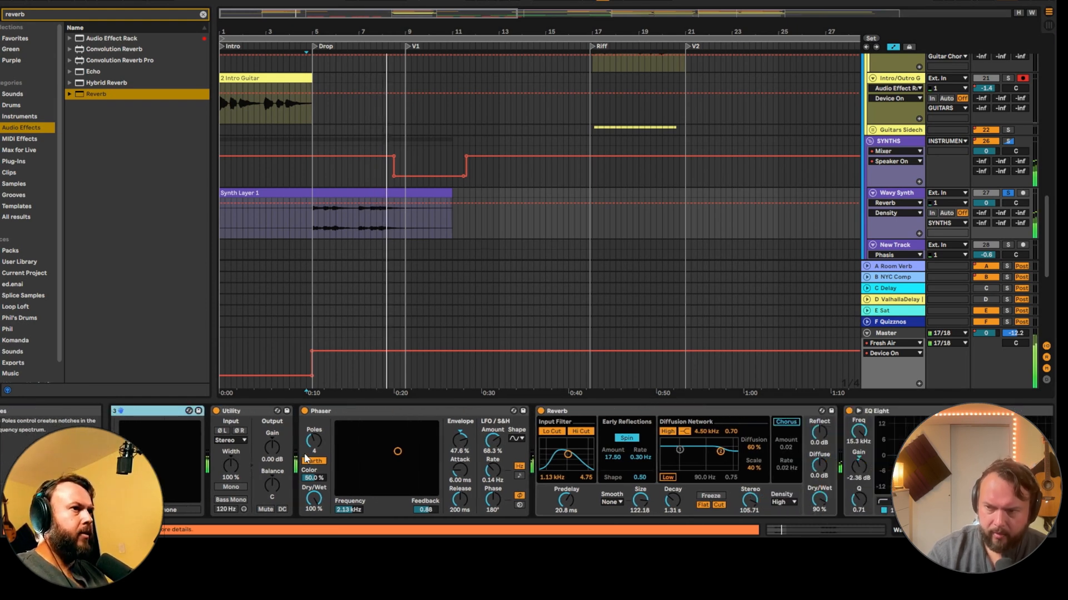
scroll(303, 463, "left", 5)
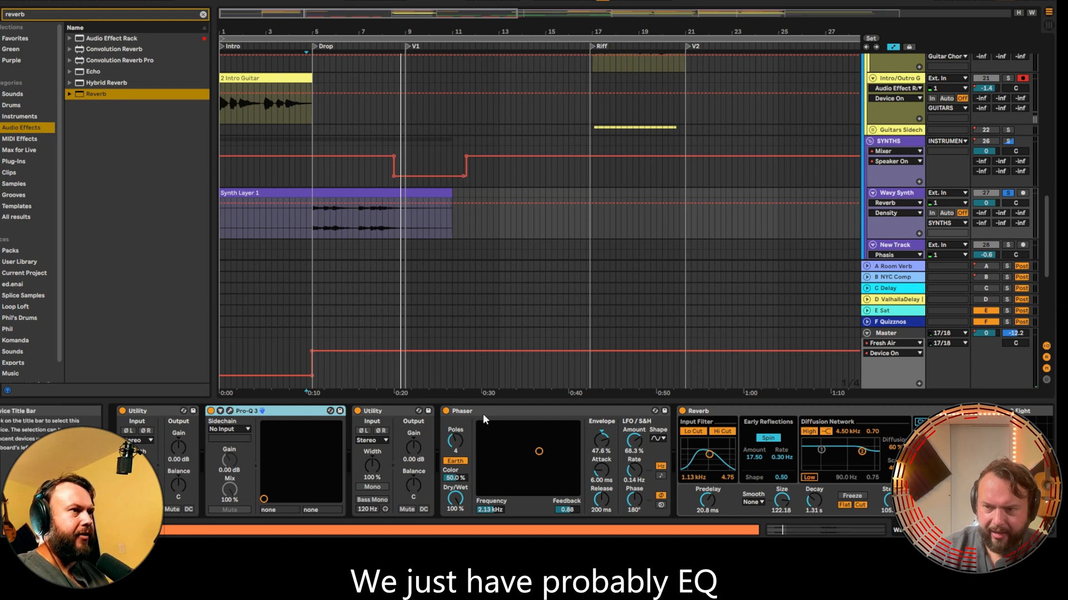
scroll(183, 415, "right", 2)
left_click(182, 412)
left_click(183, 412)
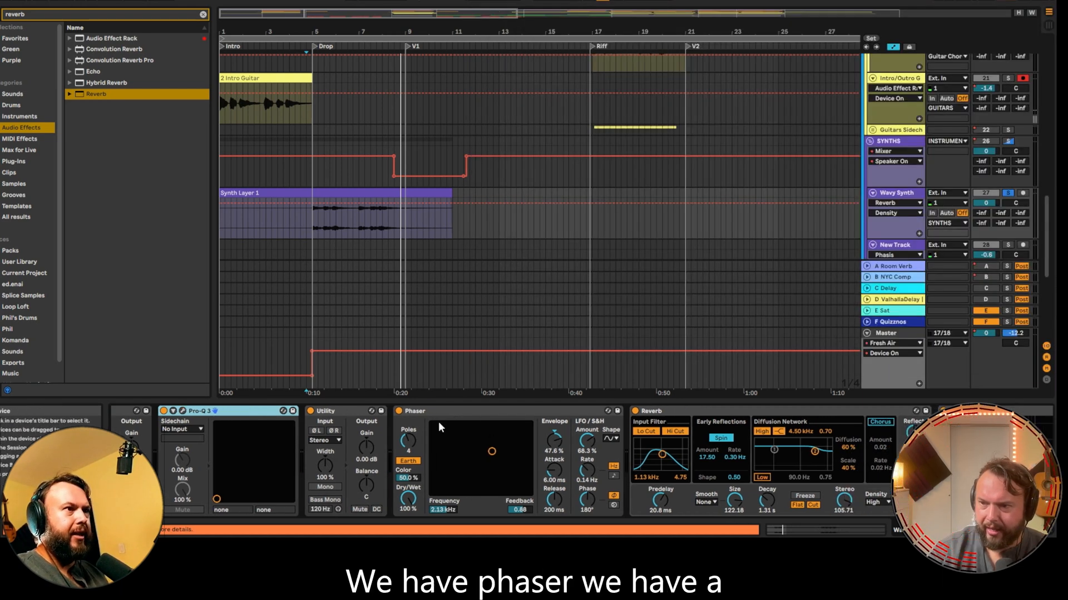
left_click(474, 411)
scroll(398, 428, "right", 15)
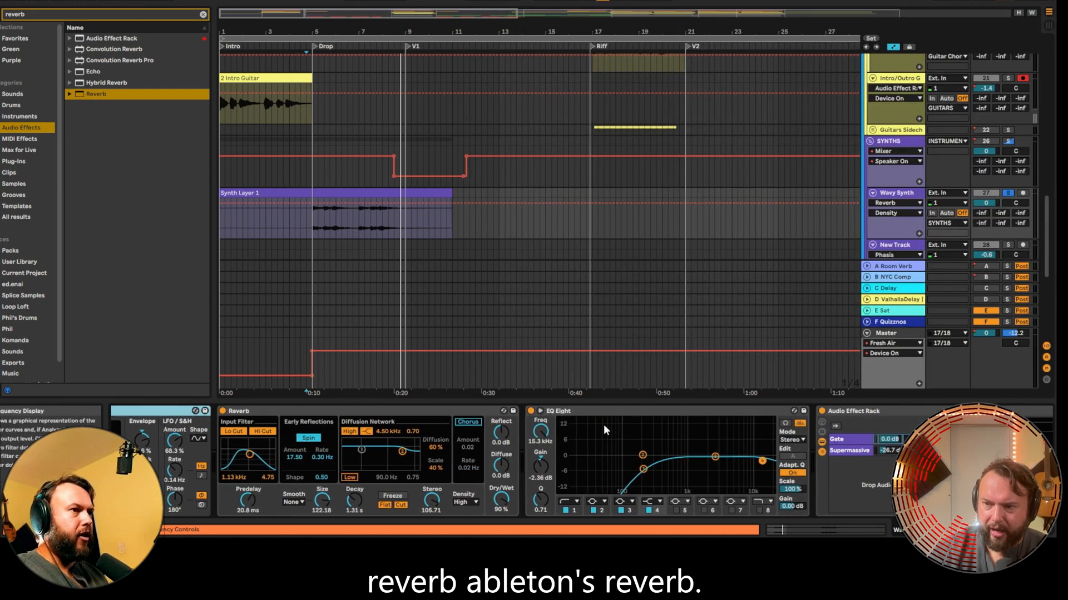
- Check the Wavy Synth's Reverb device and its options for a high-quality setting
left_click(305, 412)
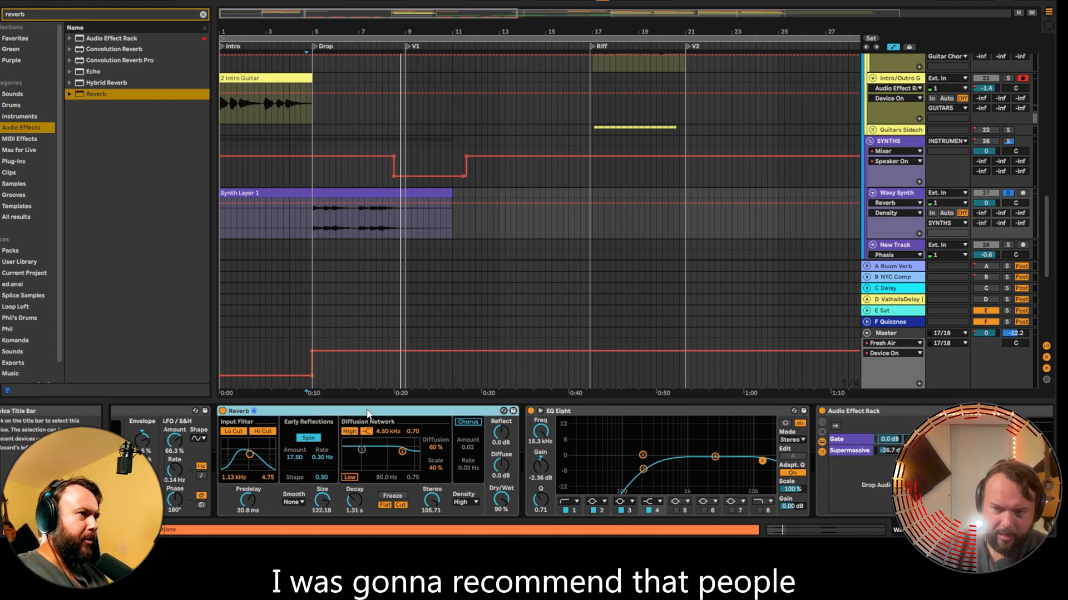
right_click(348, 416)
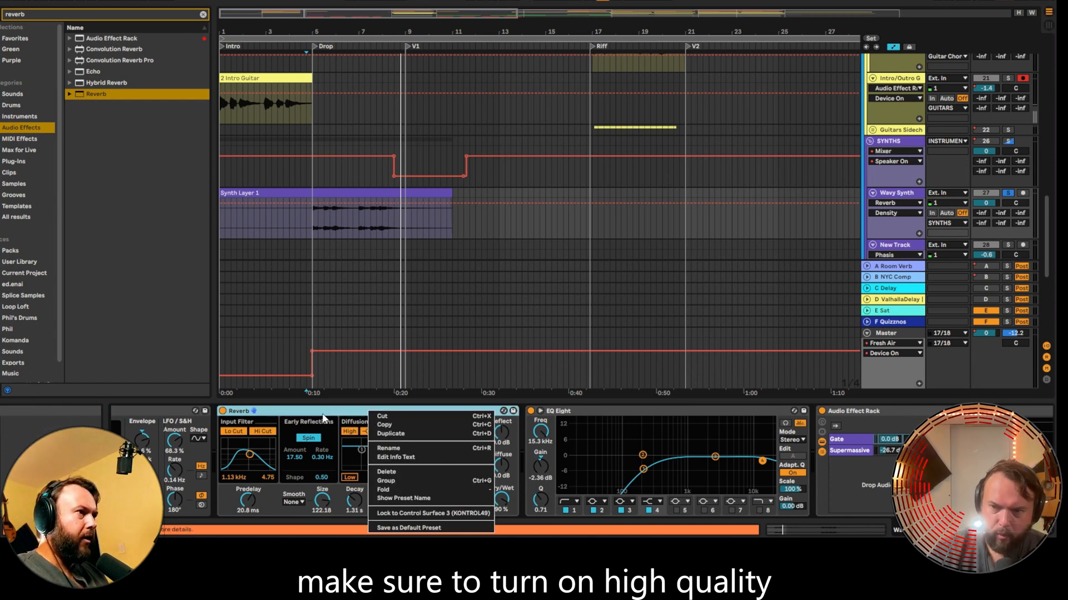
left_click(323, 415)
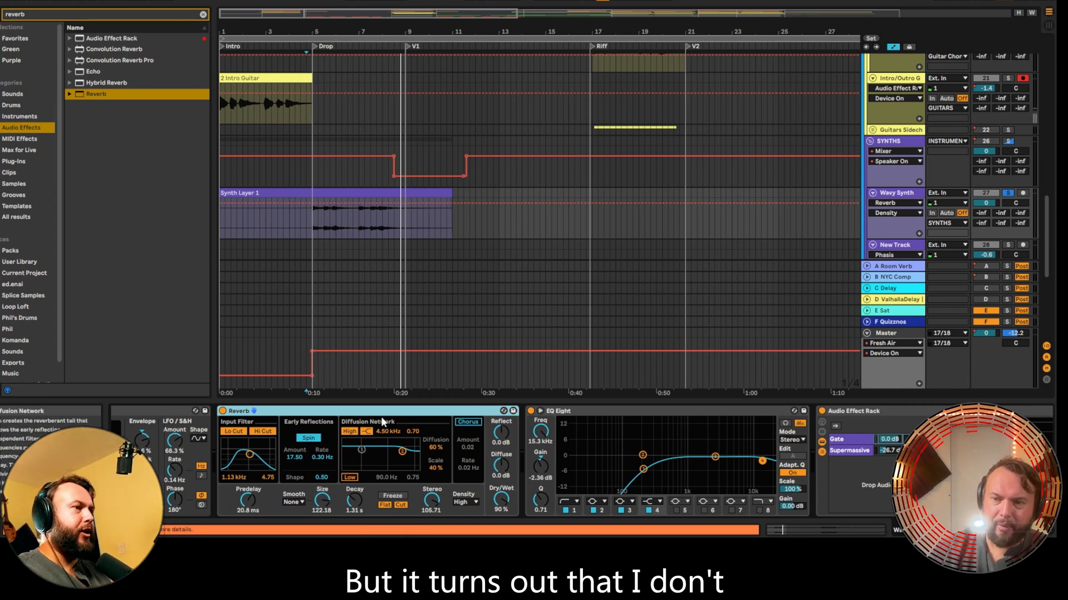
left_click(476, 504)
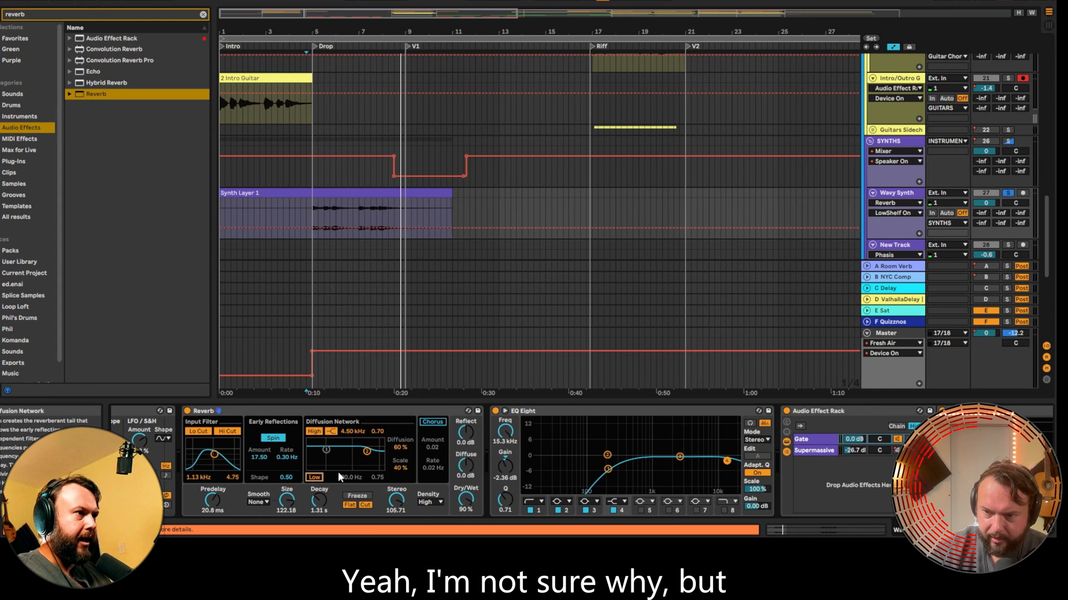
left_click(420, 411)
scroll(509, 422, "right", 3)
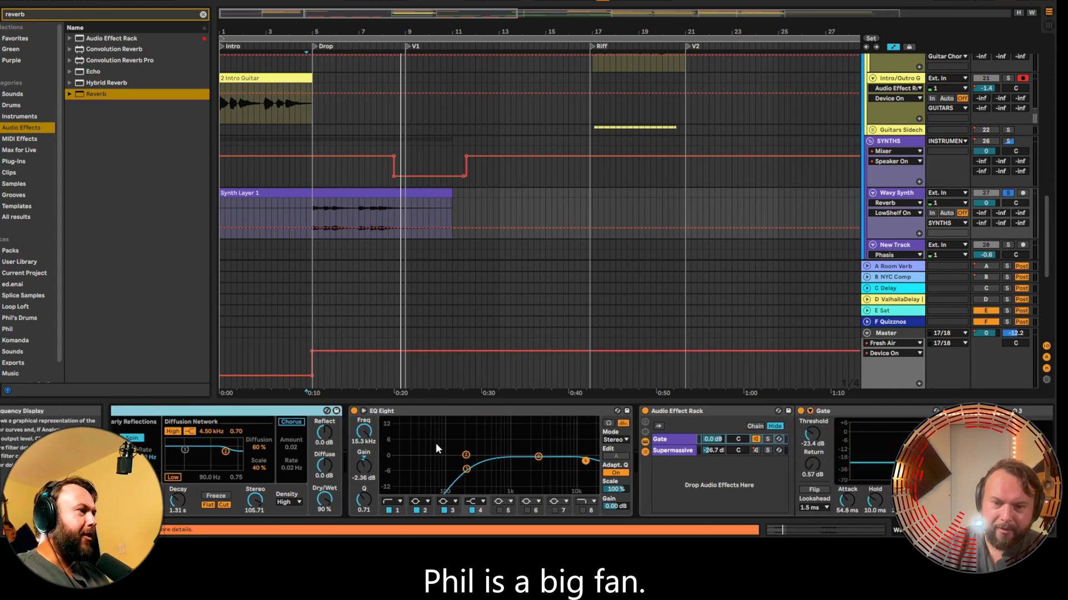
left_click(429, 448)
scroll(548, 441, "right", 4)
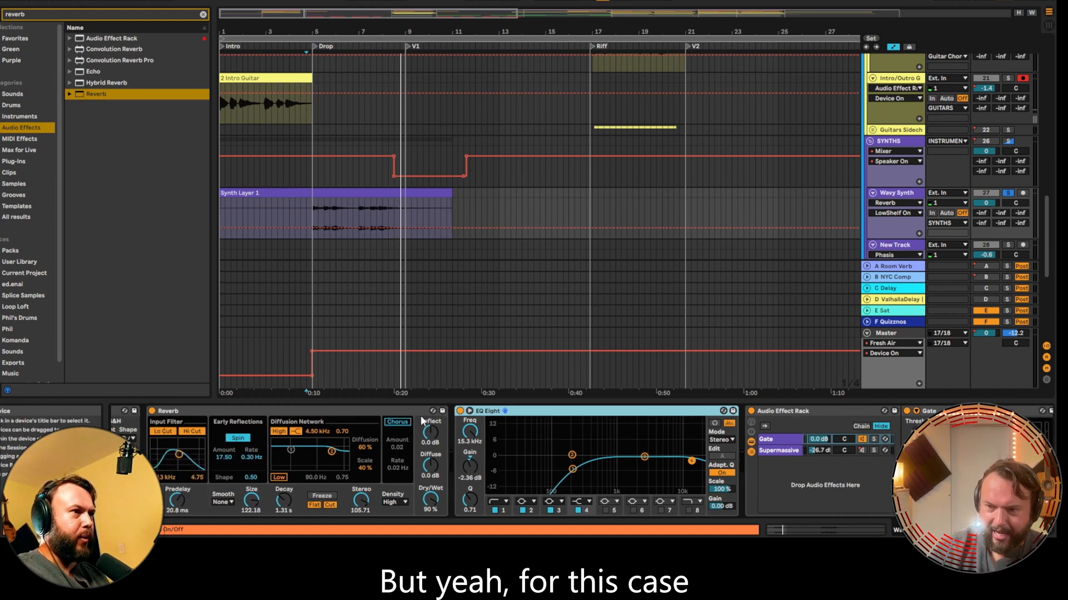
scroll(428, 431, "right", 3)
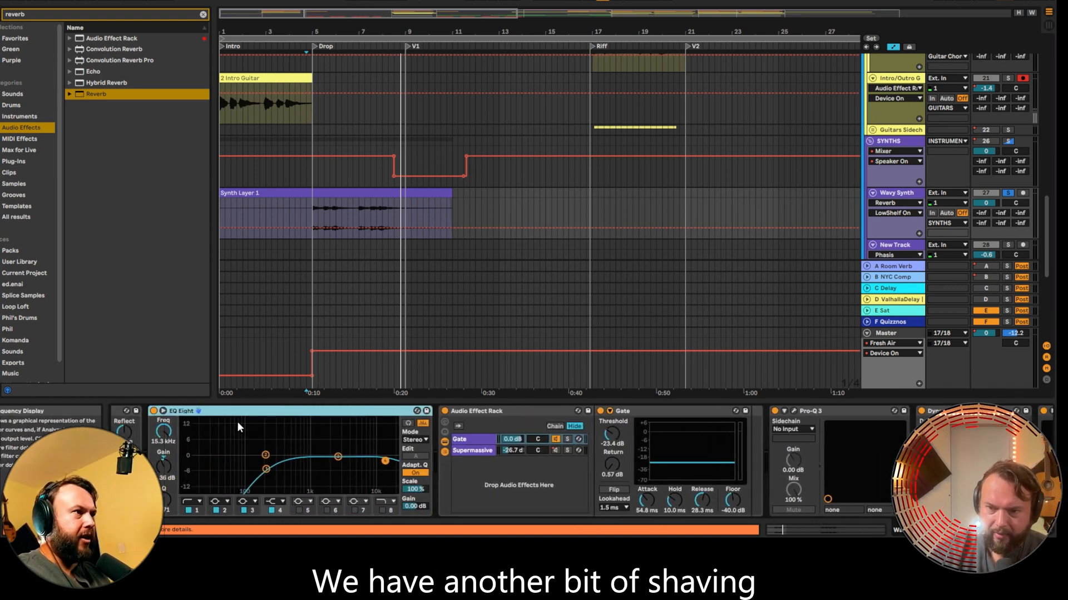
scroll(339, 440, "right", 1)
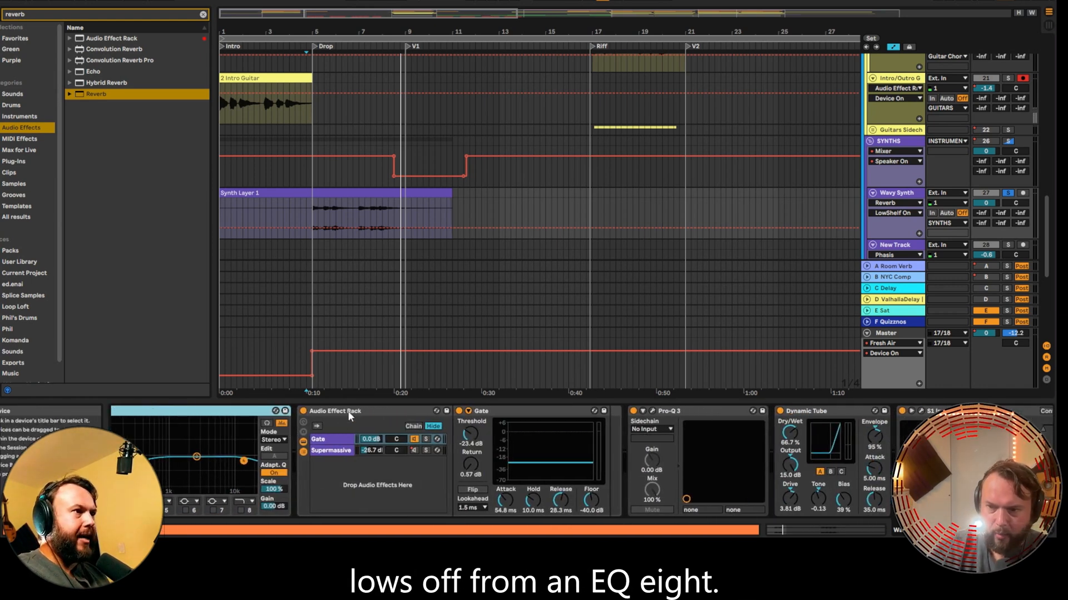
- Add an empty third chain to the Wavy Synth's Audio Effect Rack and play the synth through it
left_click(364, 463)
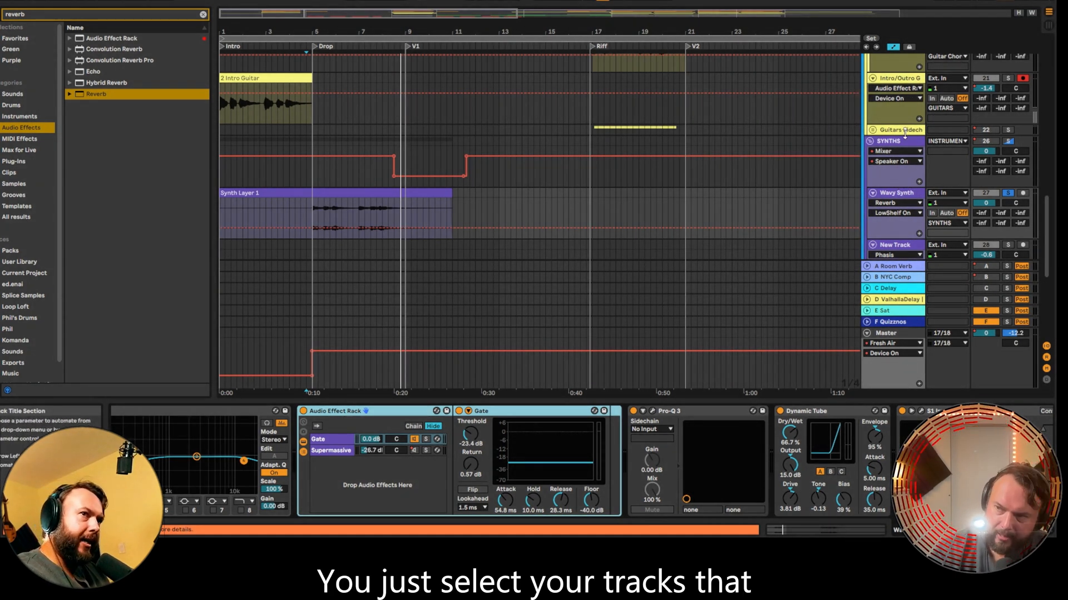
left_click(889, 195)
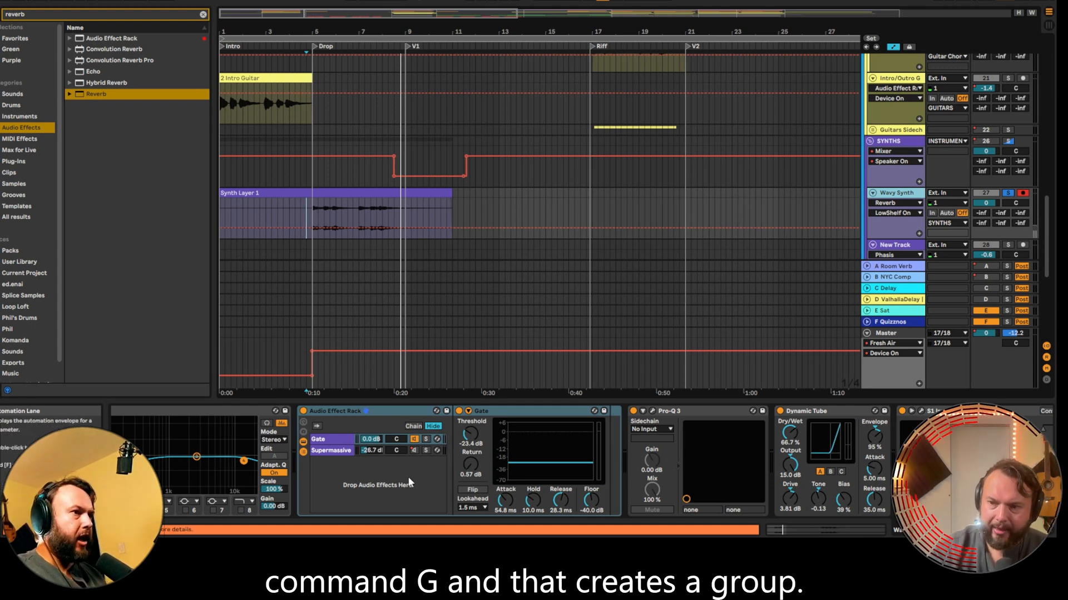
left_click(391, 411)
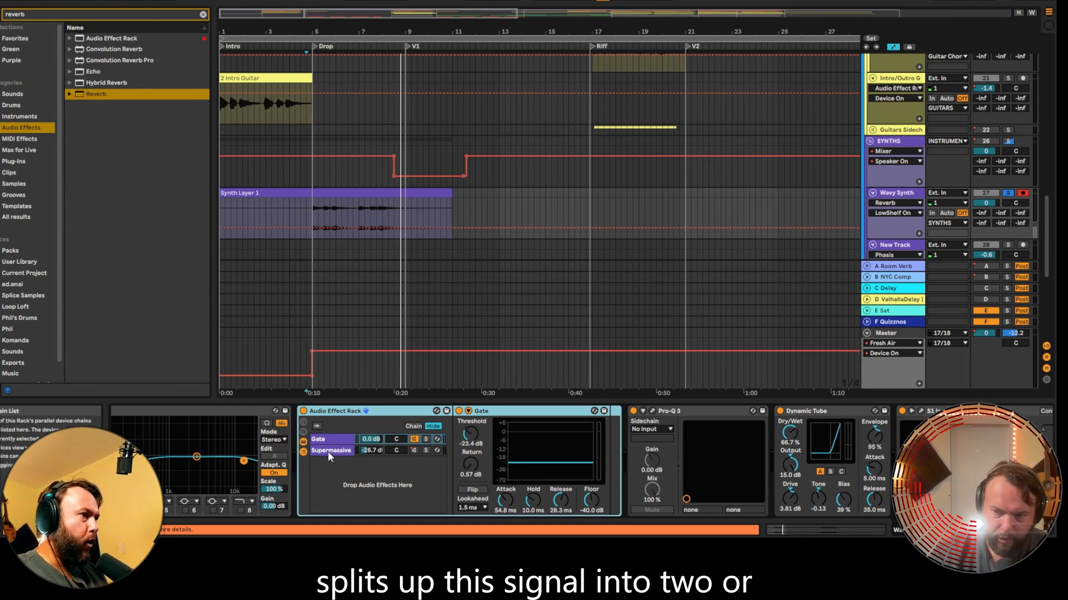
left_click(349, 485)
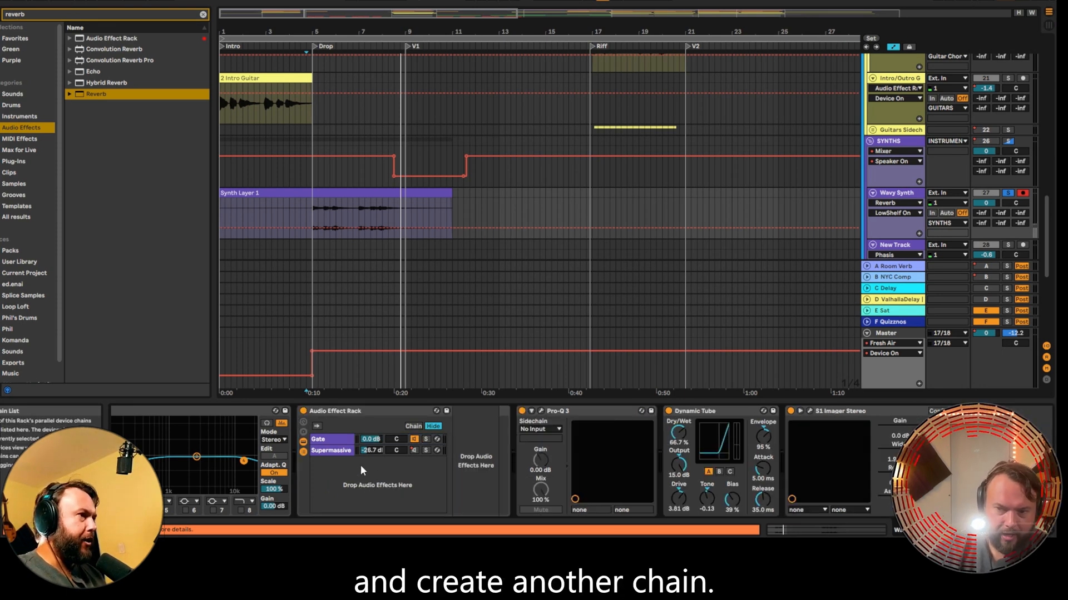
key("ctrl+t")
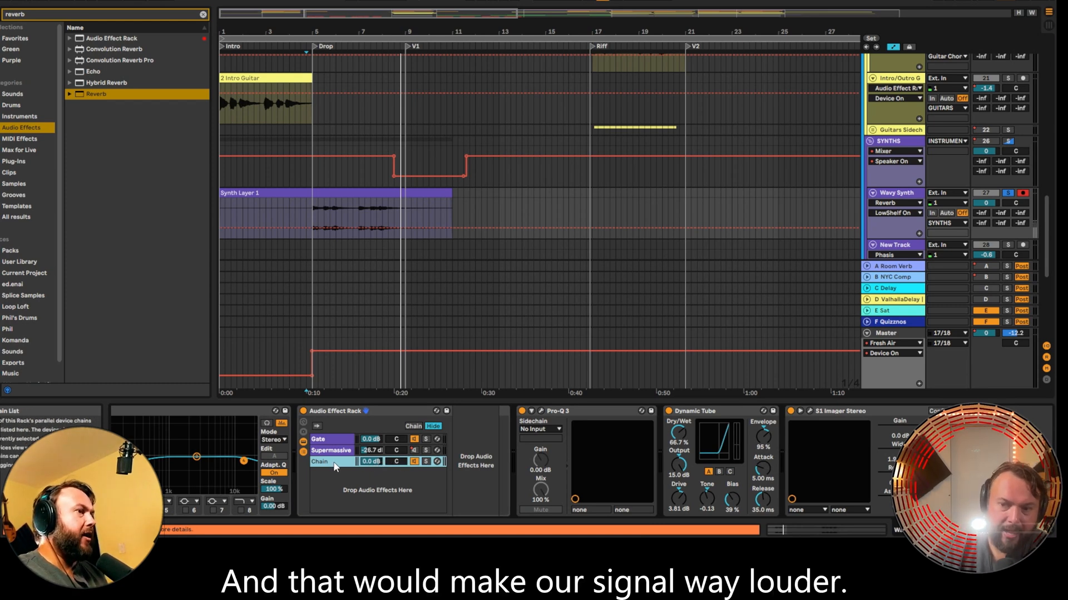
key("space")
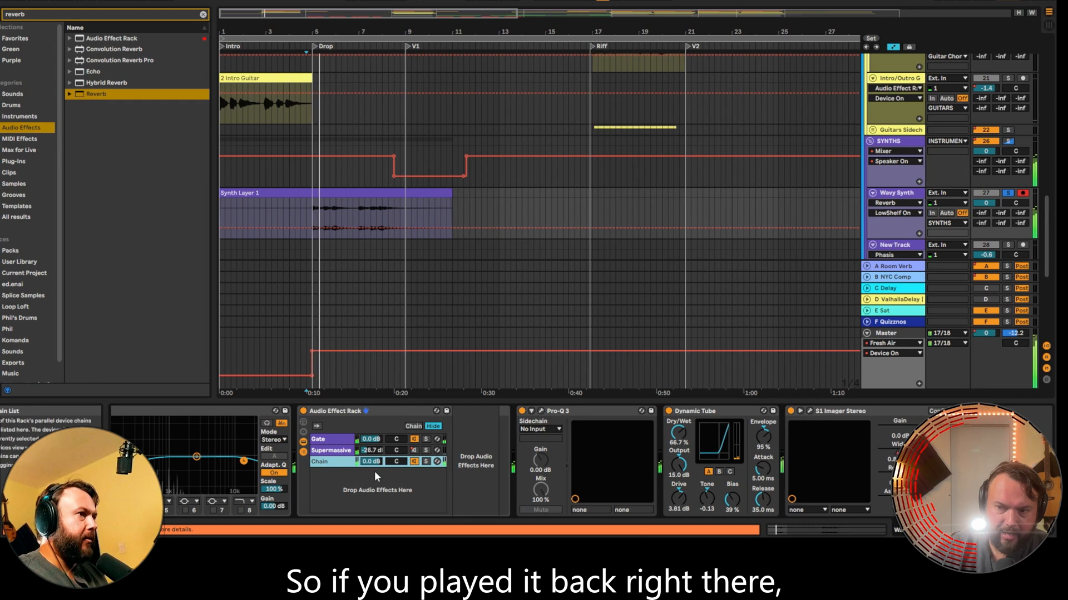
- Examine the Gate chain in the Wavy Synth's Audio Effect Rack and compare the synth's sound at the Drop and the Interlude
left_click(339, 440)
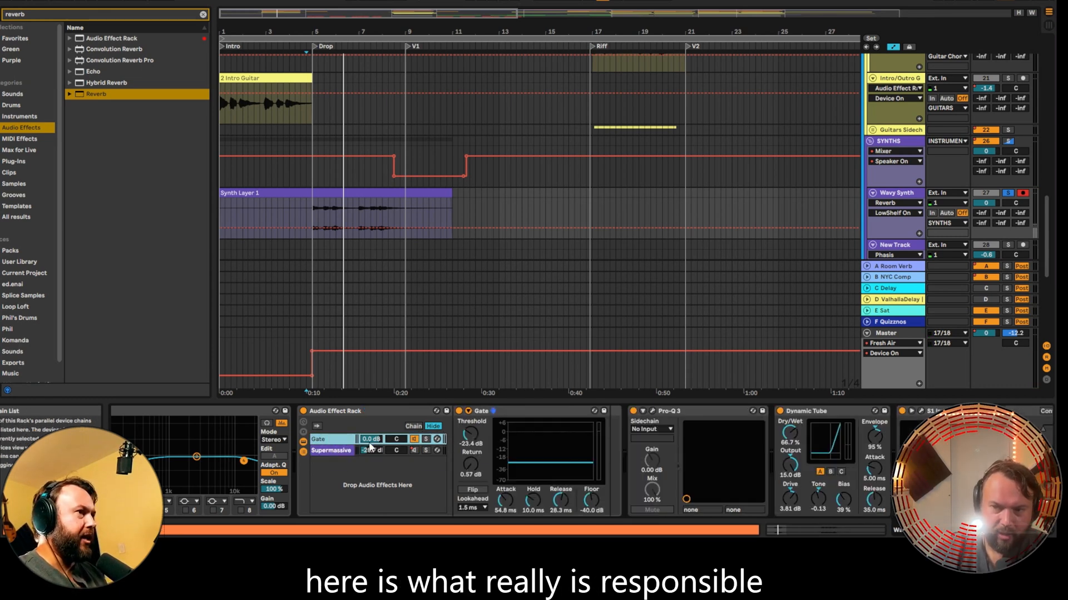
left_click(522, 412)
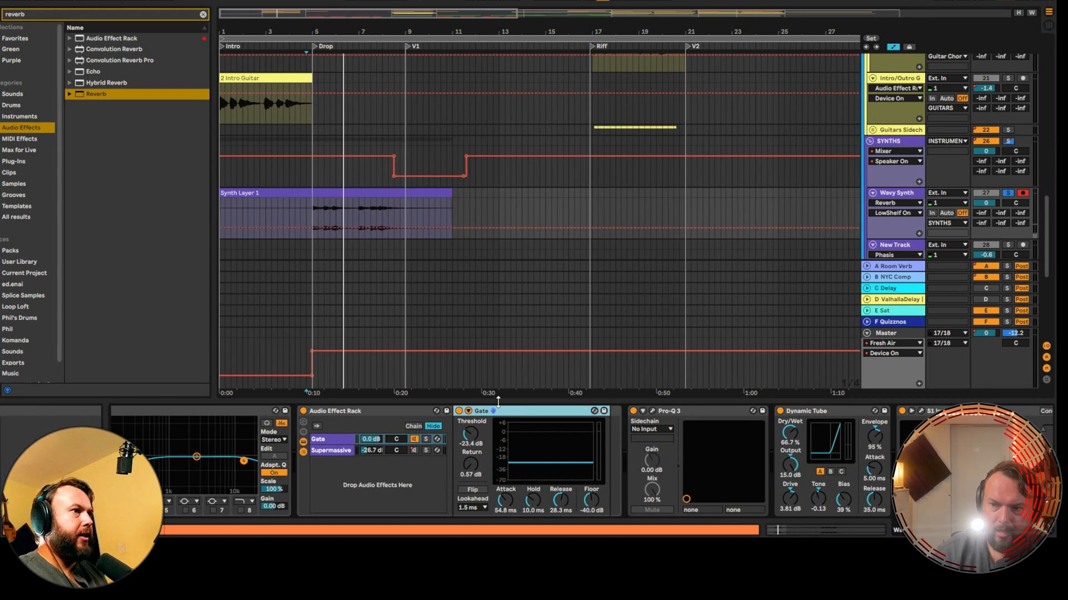
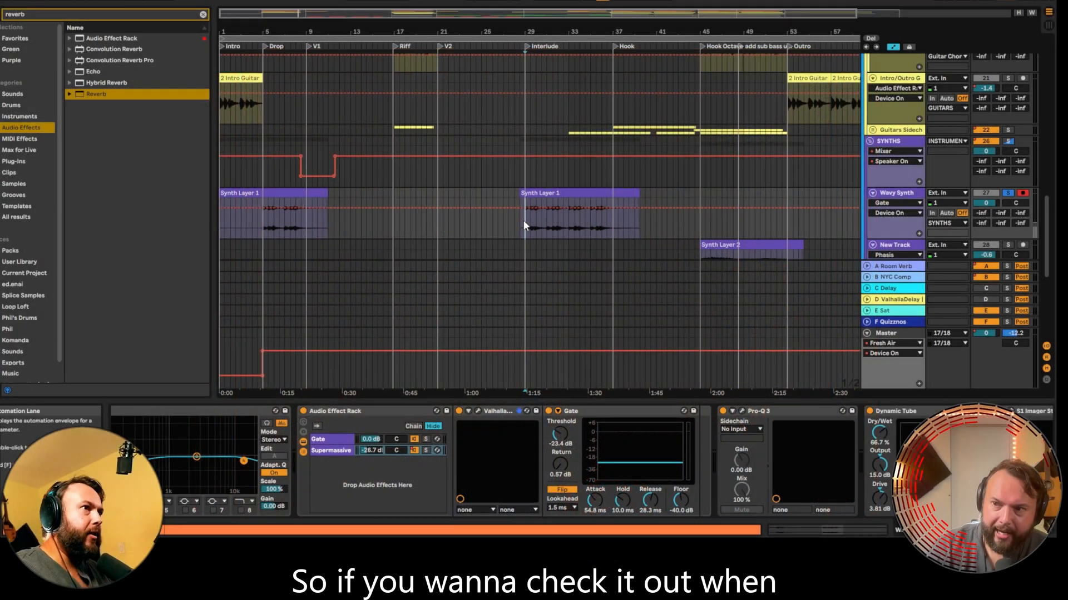
key("space")
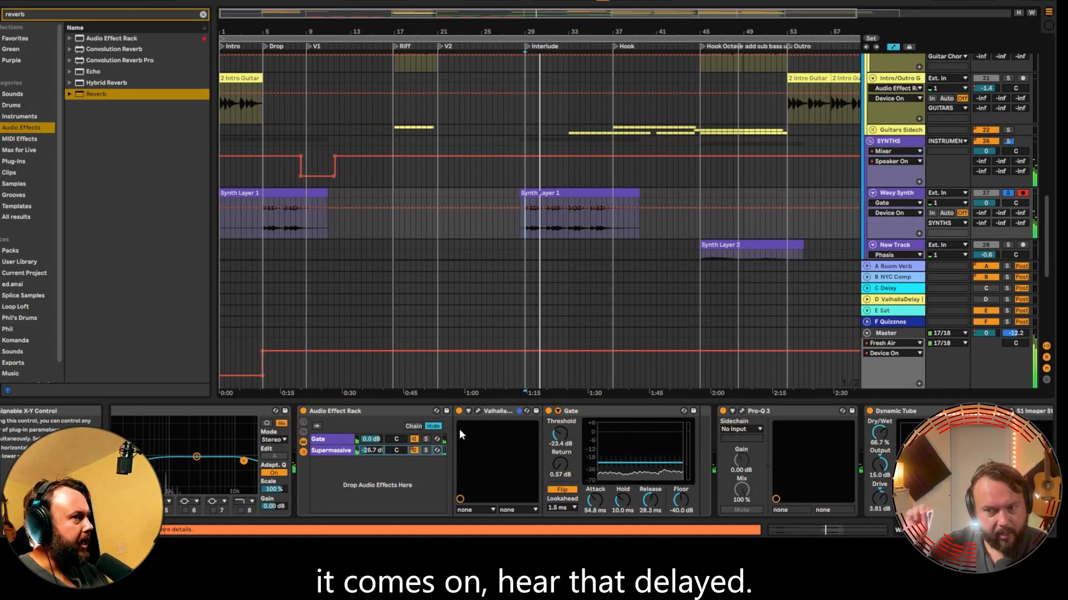
key("space")
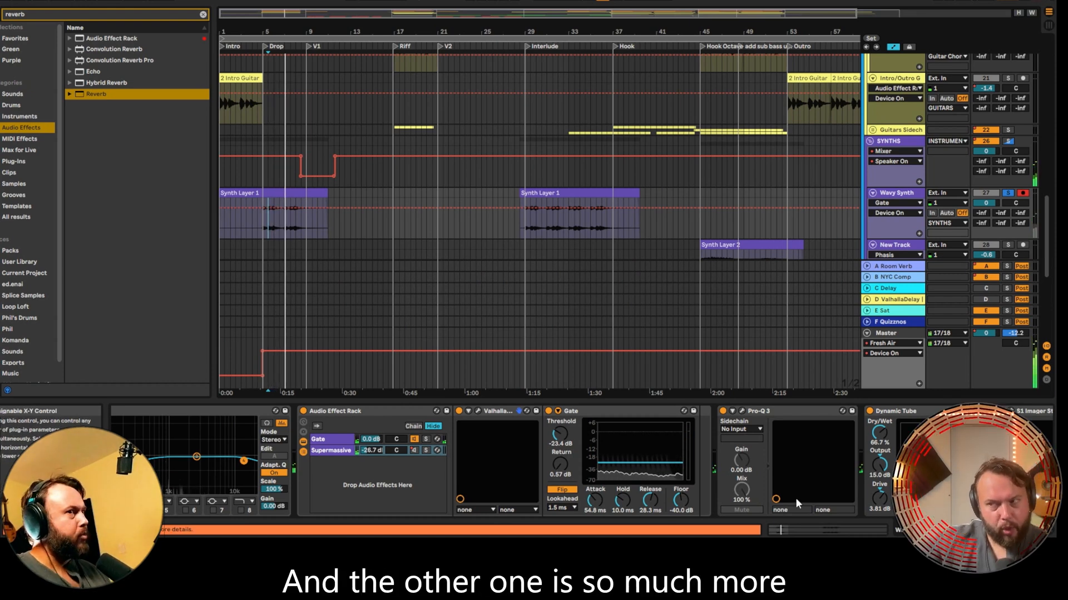
left_click(554, 228)
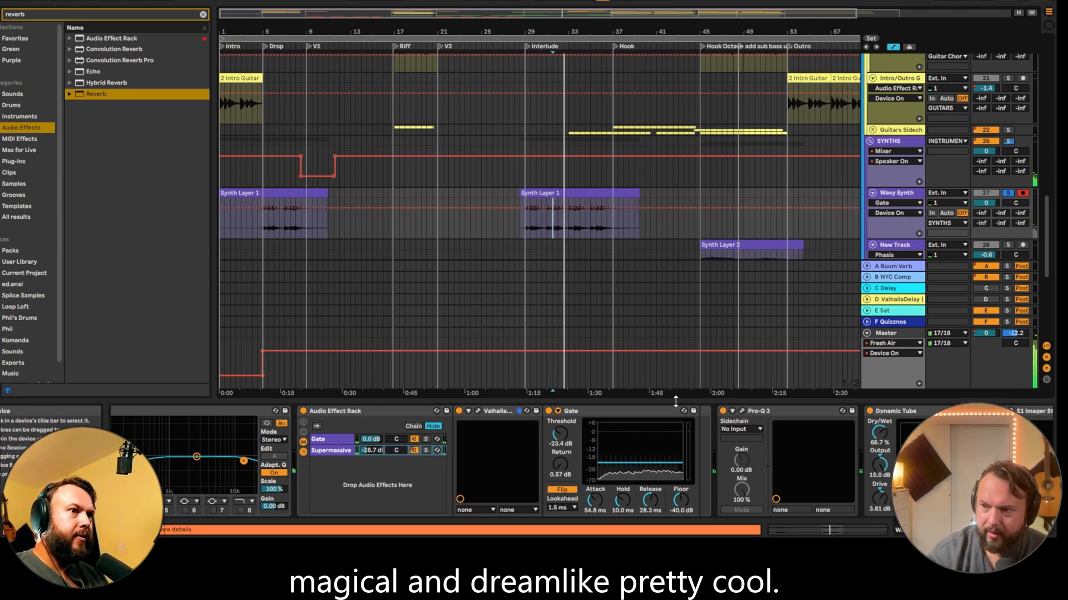
- Examine the Wavy Synth's remaining devices after the Audio Effect Rack: Pro-Q 3, Dynamic Tube and S1 Imager Stereo
left_click(337, 411)
scroll(585, 429, "right", 5)
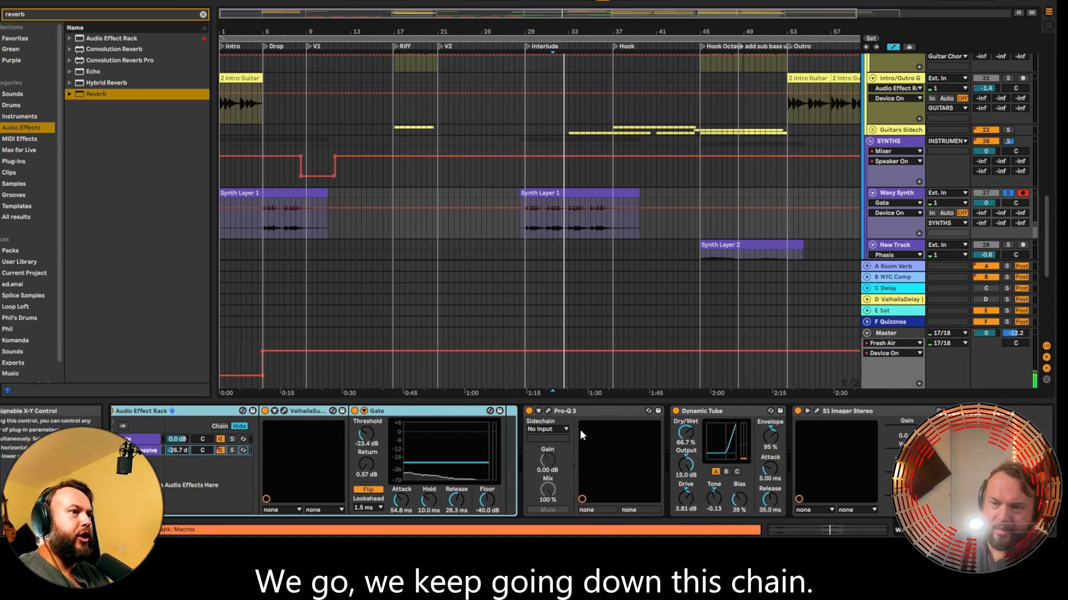
left_click(548, 411)
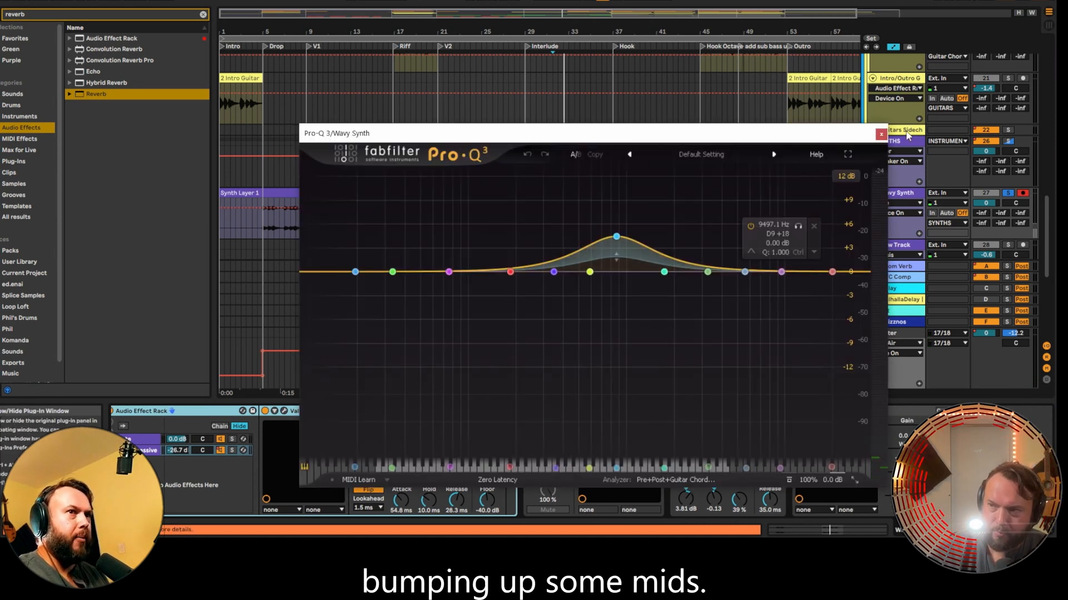
left_click(881, 134)
left_click(705, 412)
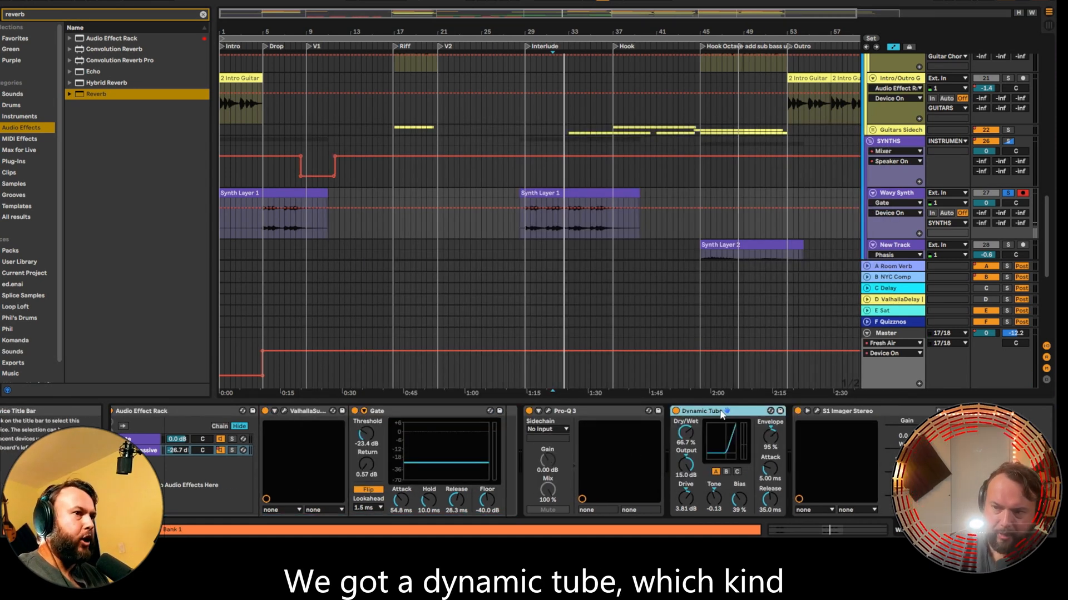
right_click(722, 415)
key("Escape")
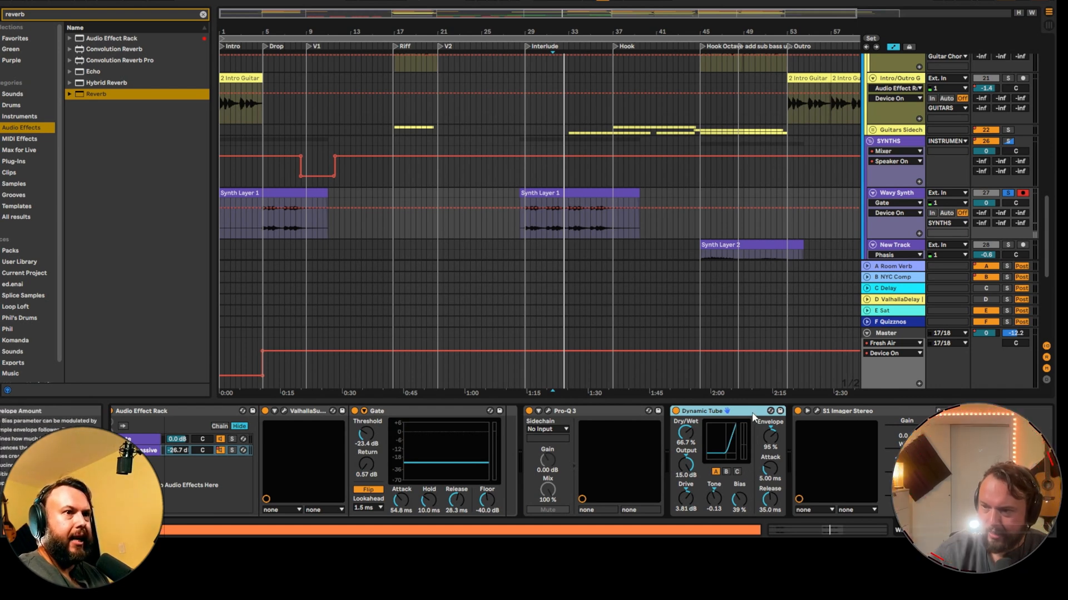
left_click(816, 412)
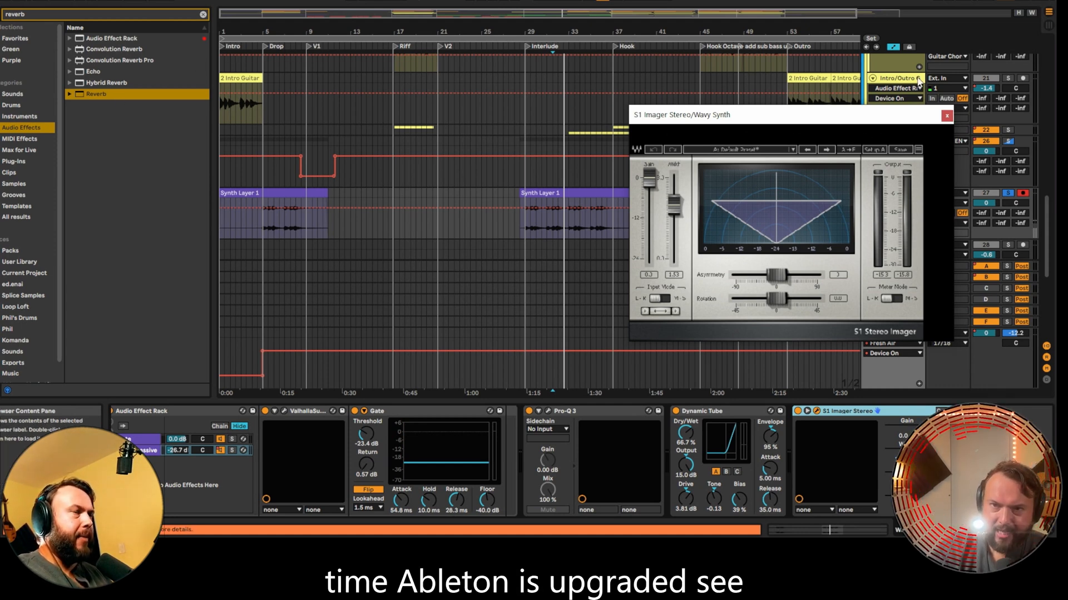
left_click_drag(917, 118, 826, 140)
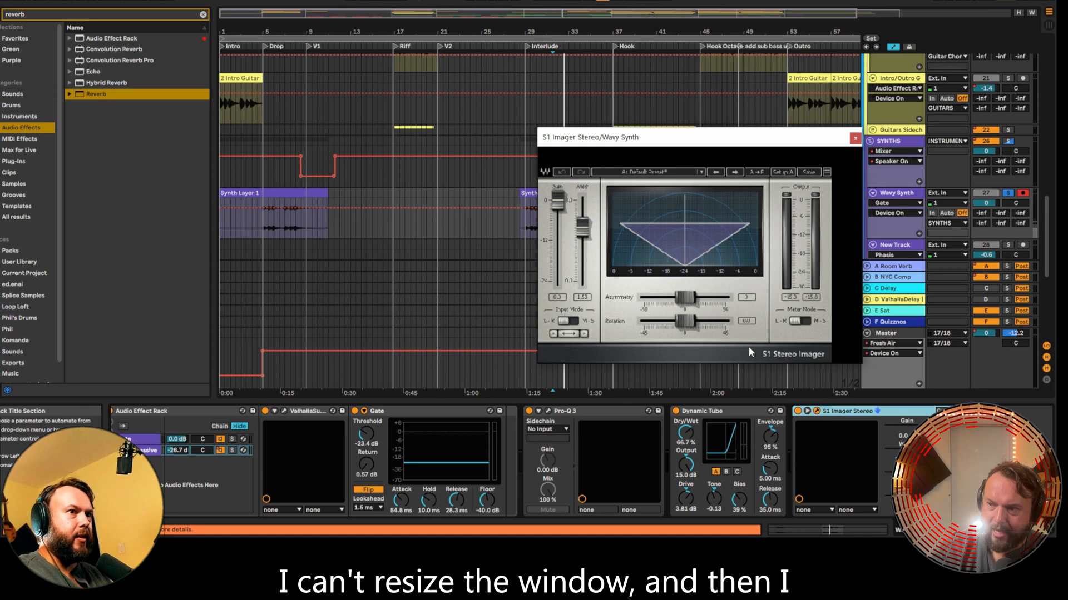
left_click(48, 16)
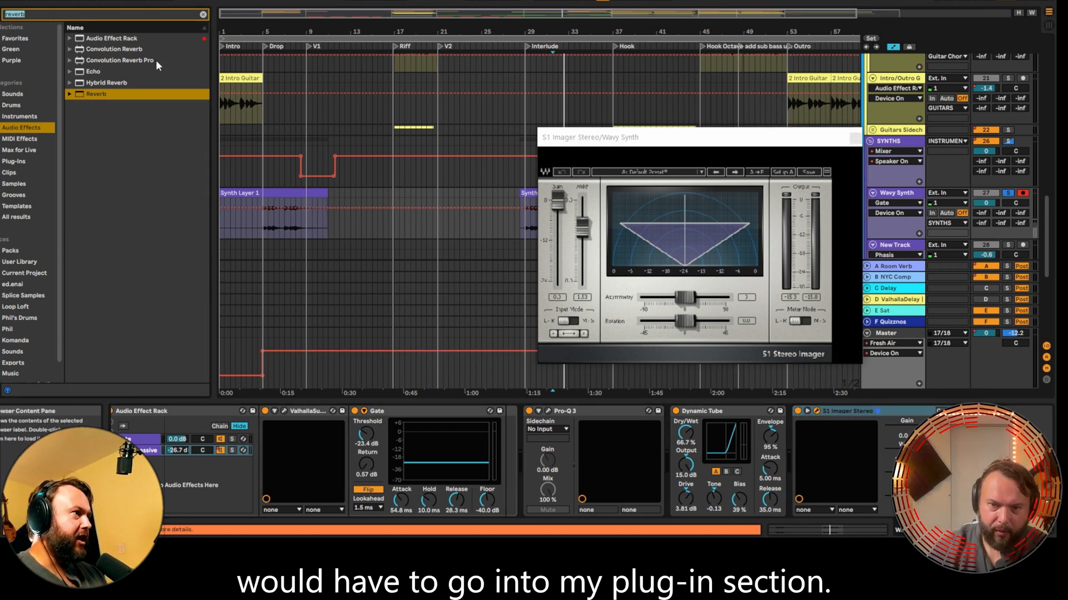
type("plugin")
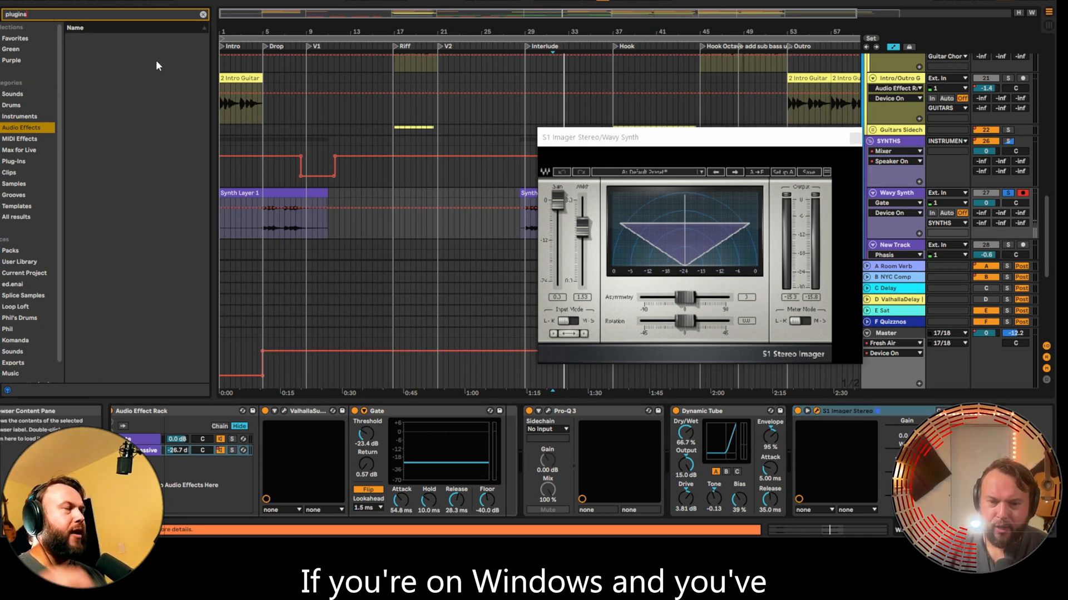
type("s")
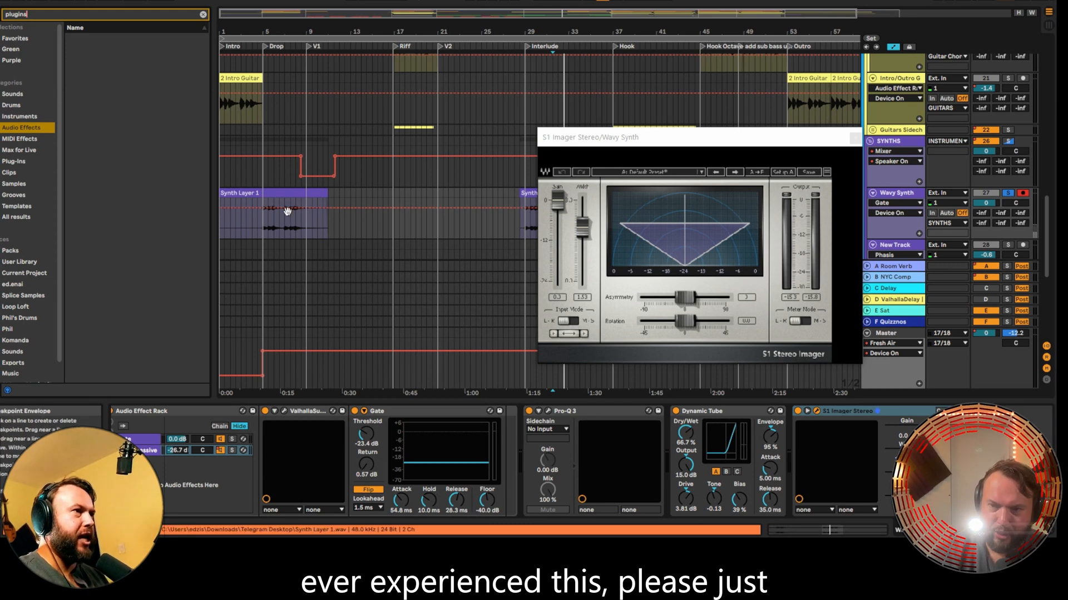
- Search the browser for s1 and add a second S1 Imager Stereo to the Wavy Synth
double_click(36, 14)
type("s1")
left_click(137, 83)
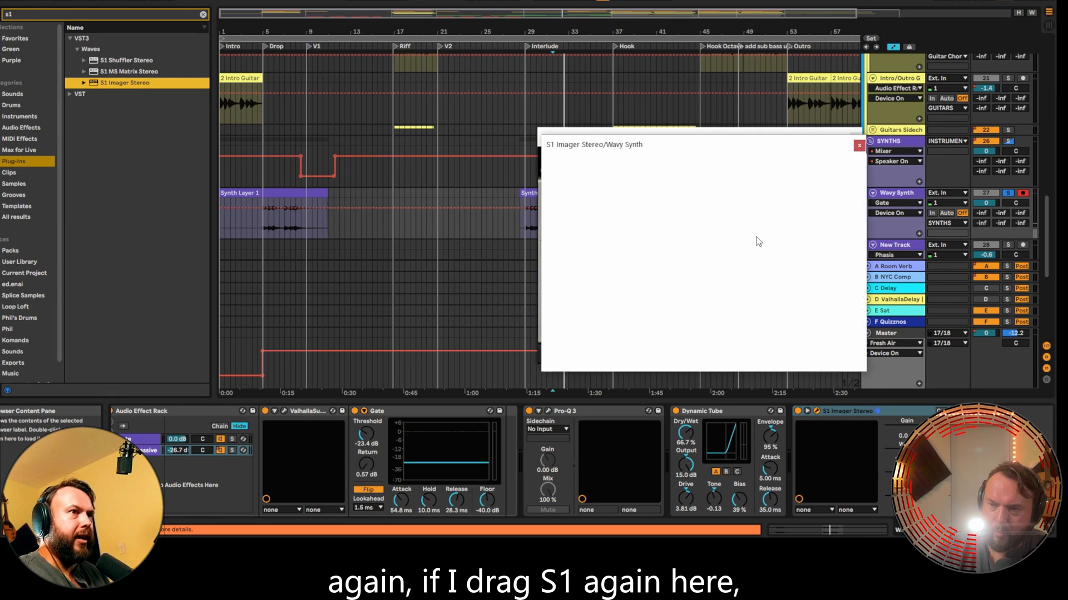
- Lower the width slightly in the second S1 Imager Stereo and close its plug-in window
left_click_drag(595, 150, 336, 178)
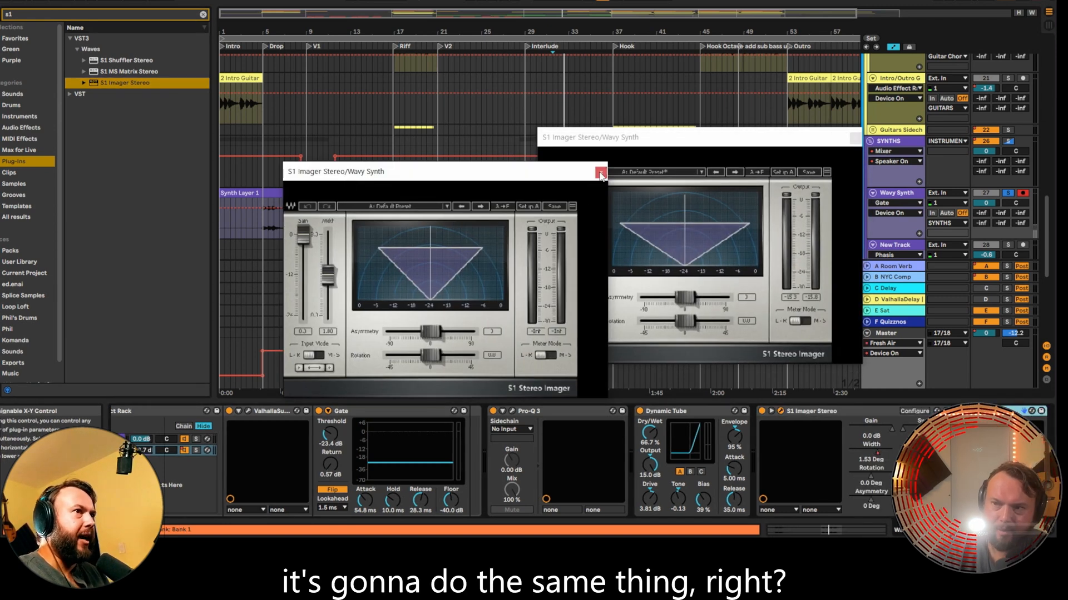
mouse_move(328, 274)
left_mouse_down()
mouse_move(328, 262)
mouse_move(328, 280)
left_mouse_up()
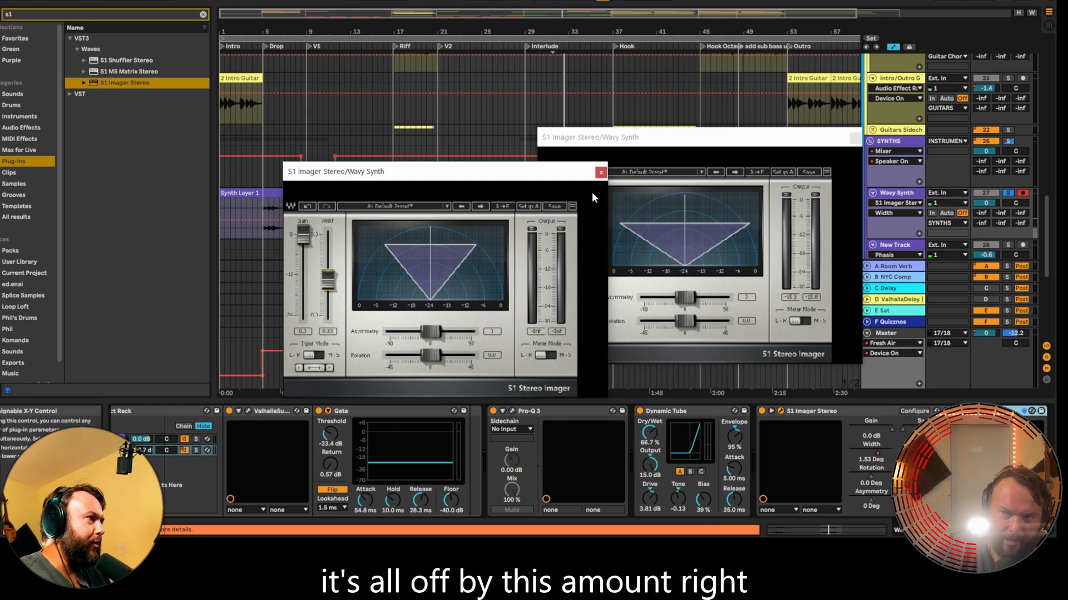
left_click(601, 173)
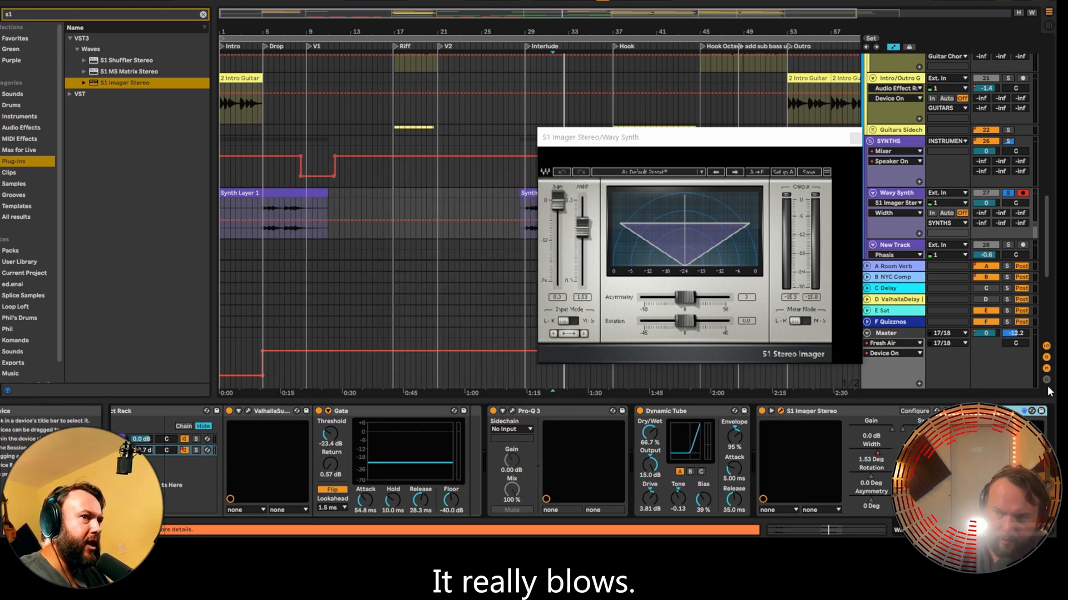
- Turn off Auto-Scale Plug-In Window for S1 Imager Stereo and close the newly added instance's window
right_click(145, 87)
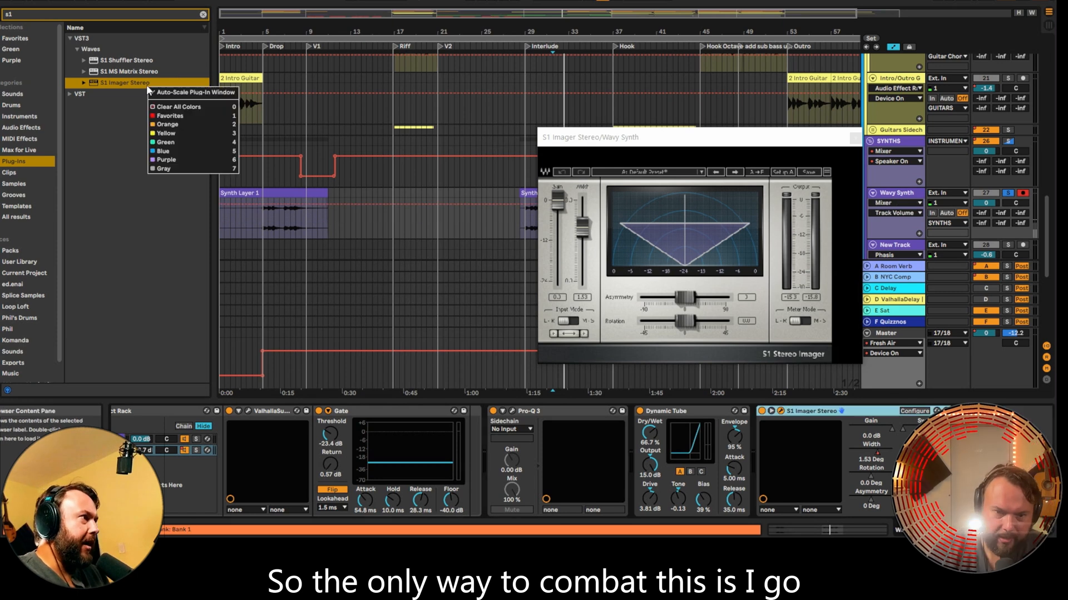
left_click(206, 93)
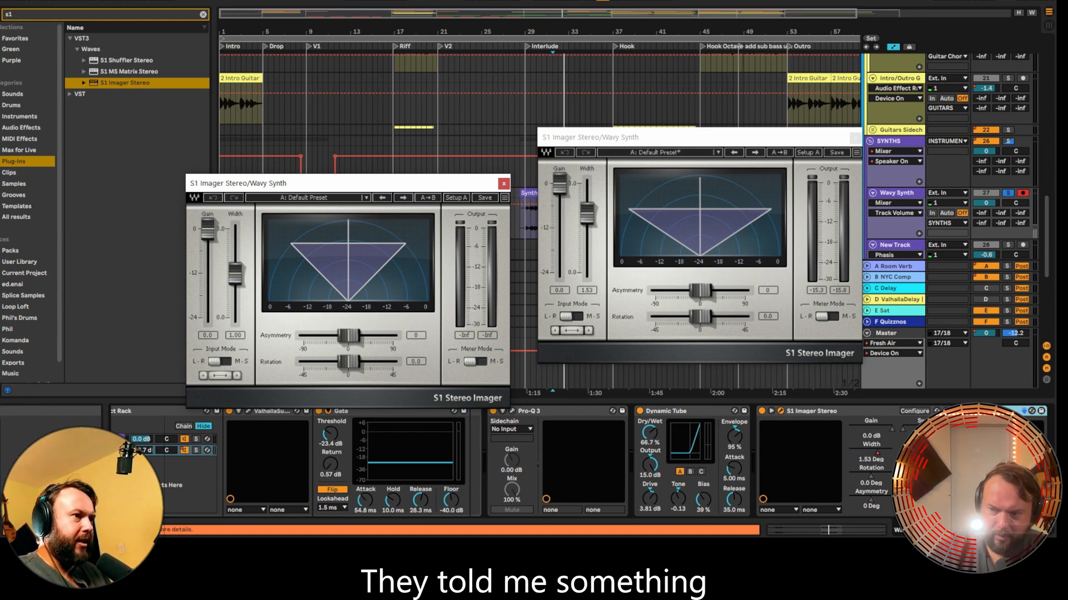
left_click(503, 183)
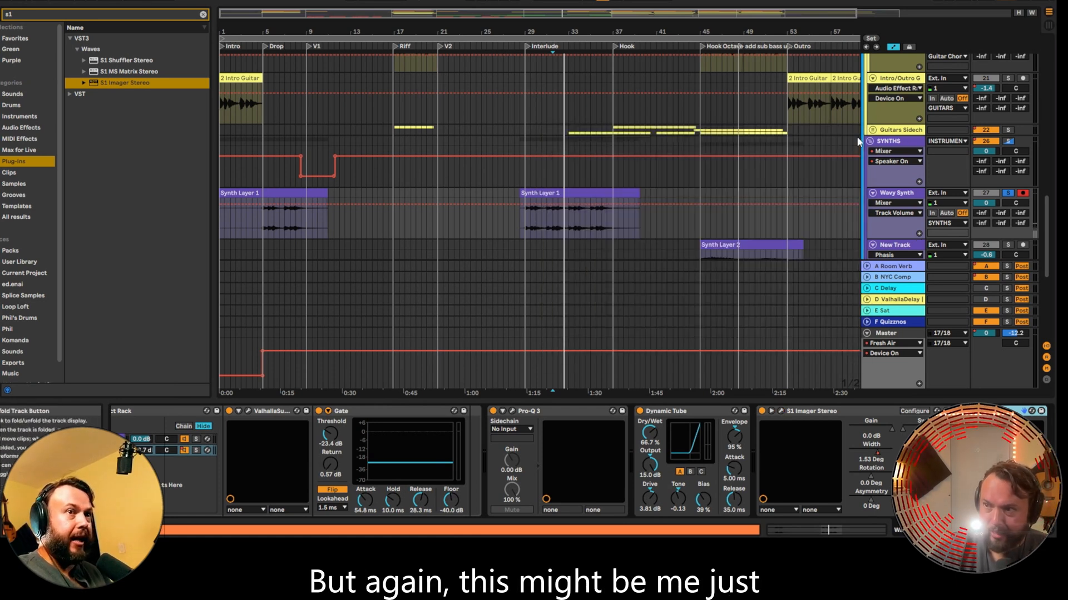
- Delete the second S1 Imager Stereo from the Wavy Synth and take the track out of solo
left_click(855, 137)
scroll(977, 451, "right", 2)
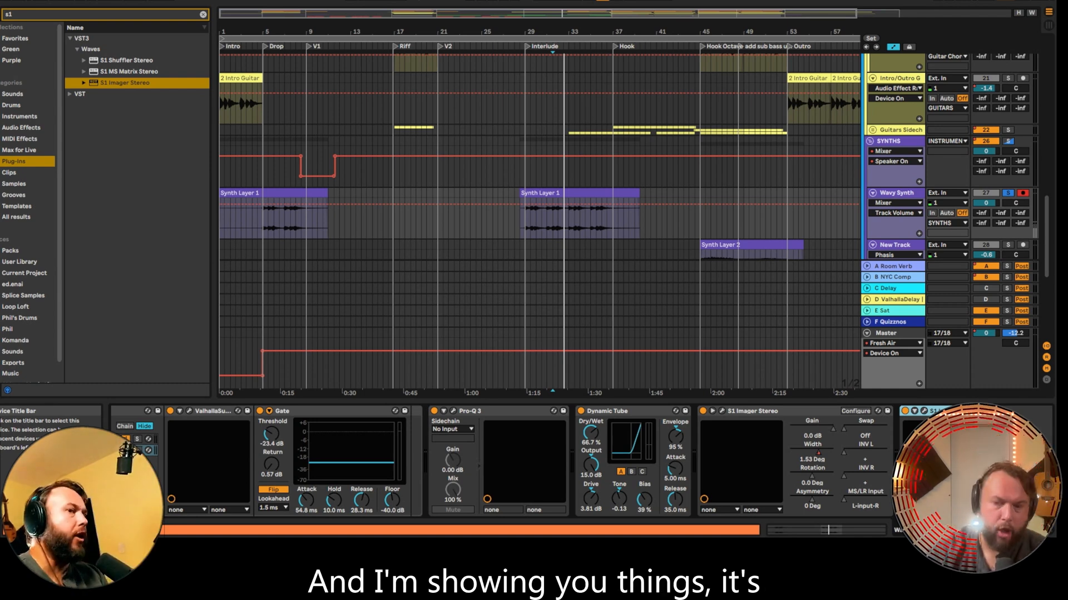
key("Delete")
left_click(1007, 193)
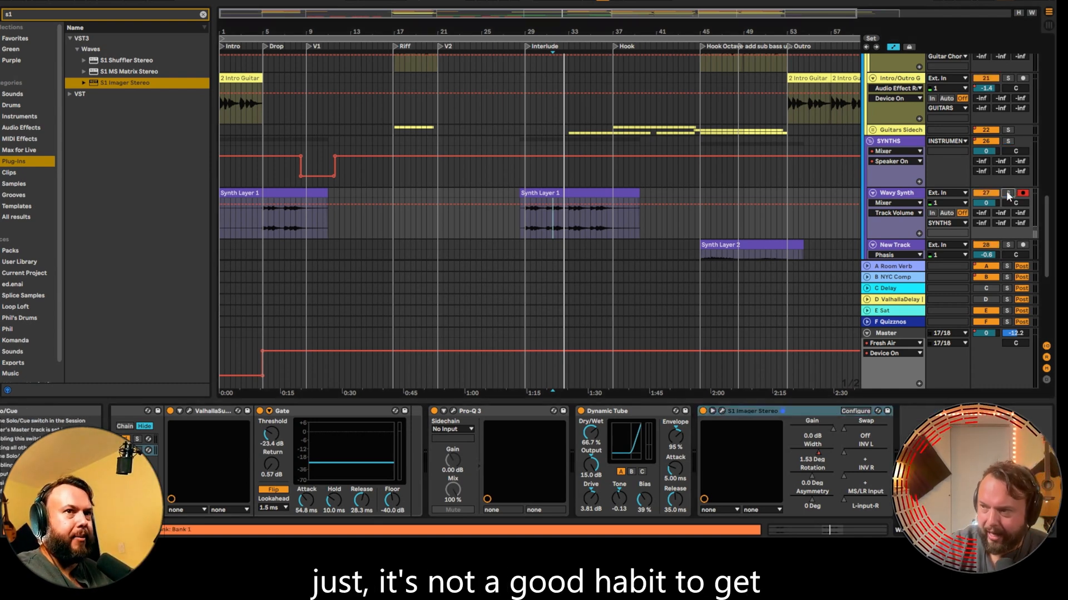
- Solo the Big Chords track that holds the short reversed guitar clips before the Drop and V1
left_click_drag(282, 33, 272, 17)
scroll(260, 100, "up", 5)
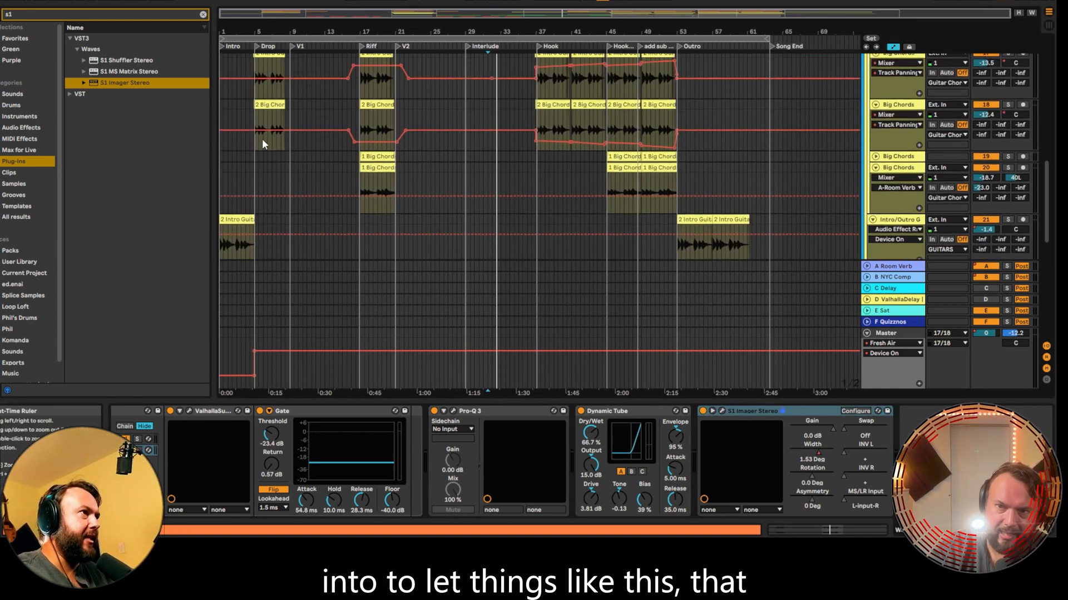
scroll(276, 194, "down", 4)
scroll(312, 172, "up", 8)
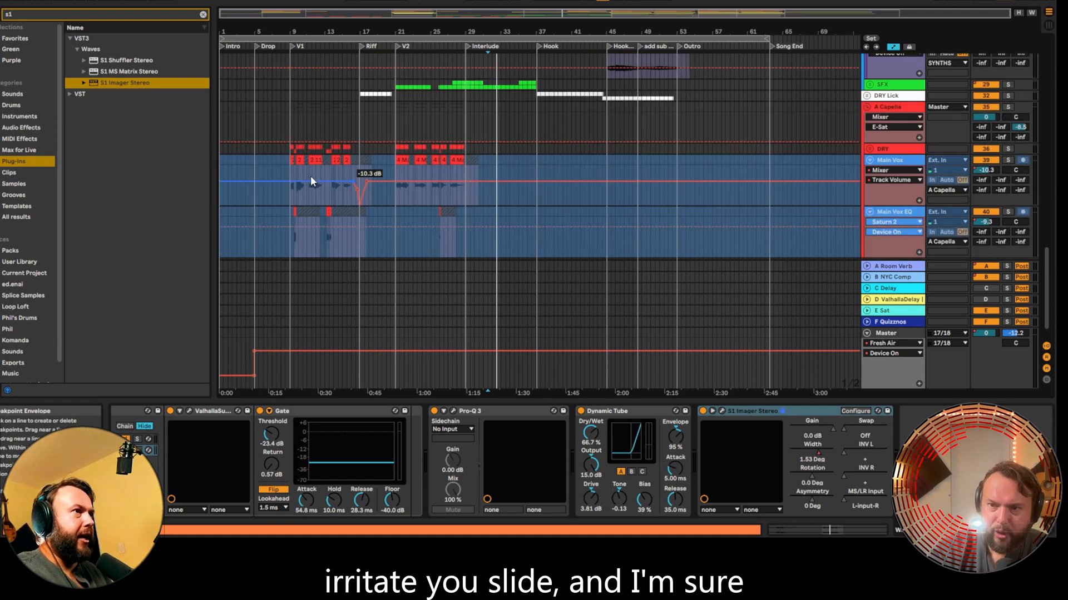
scroll(256, 211, "up", 6)
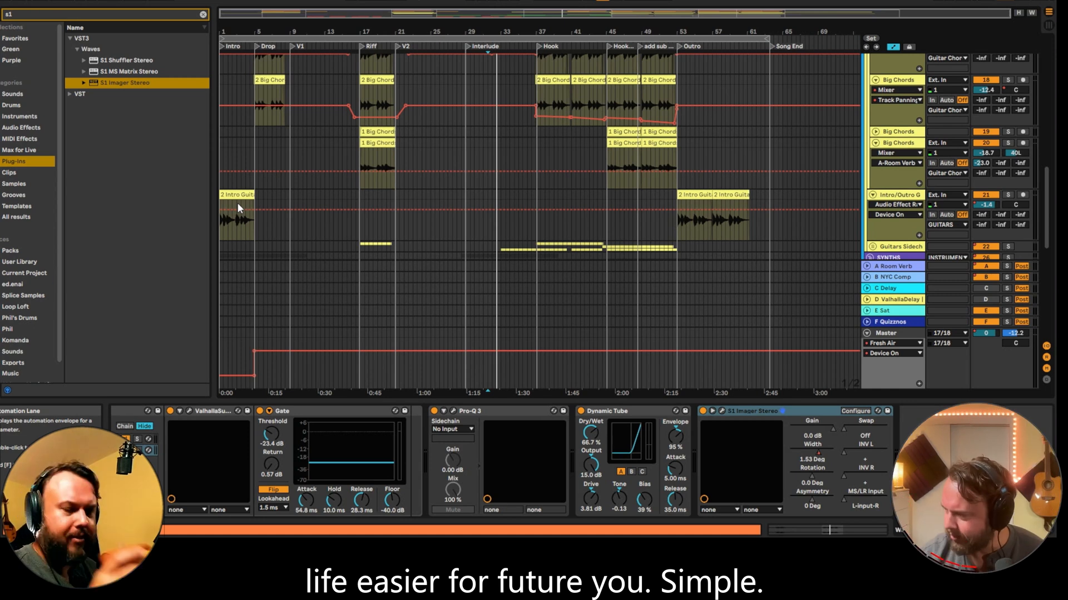
scroll(299, 132, "up", 5)
key("alt+space")
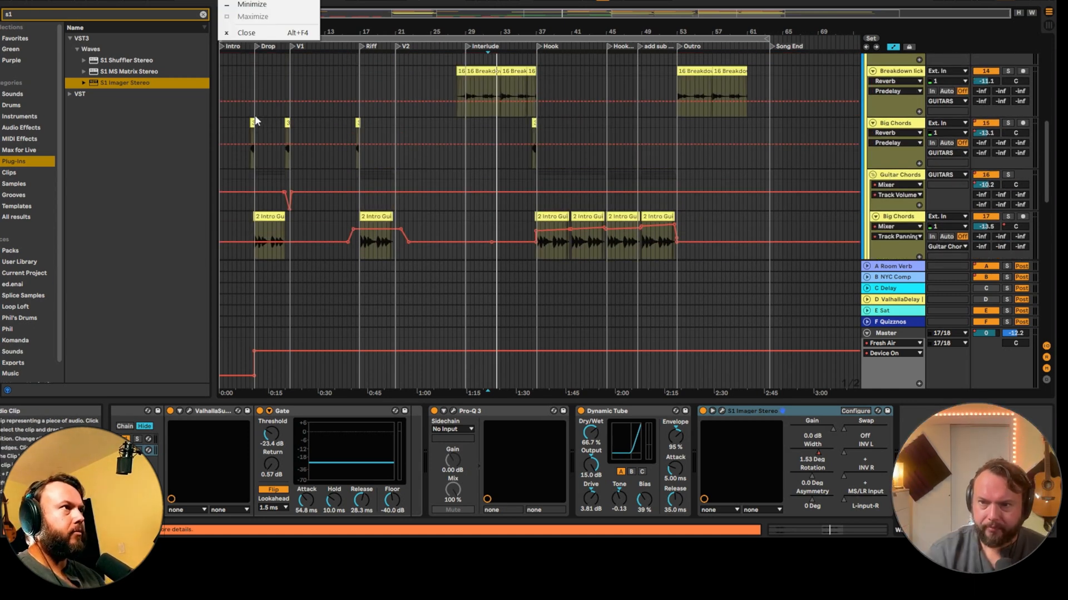
left_click(244, 123)
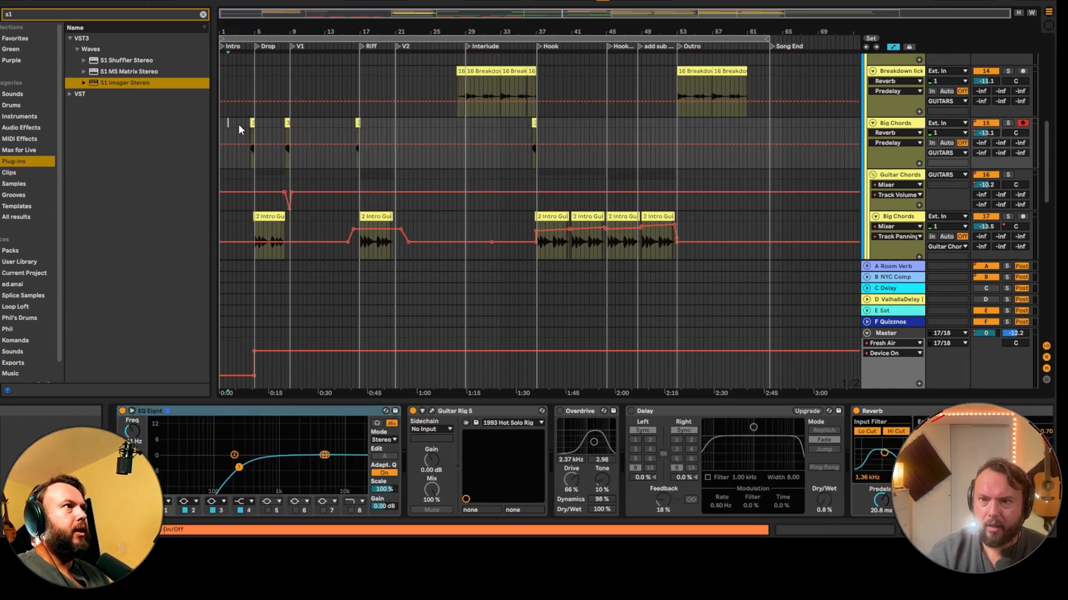
left_click(1008, 123)
- Play the soloed reversed Breakdown clip leading into the Drop
left_click_drag(257, 34, 334, 49)
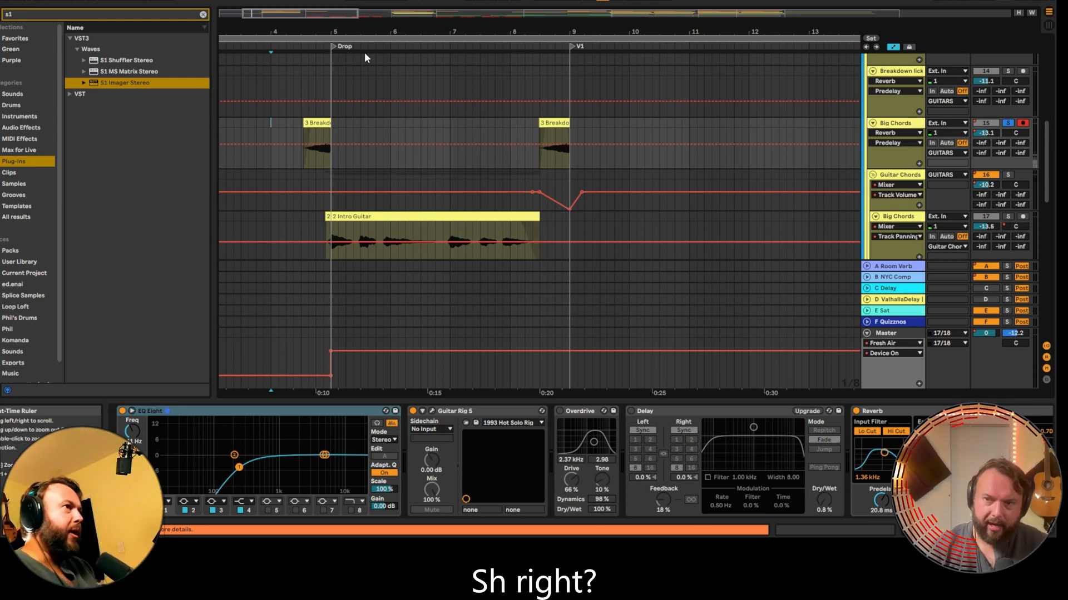
left_click(279, 161)
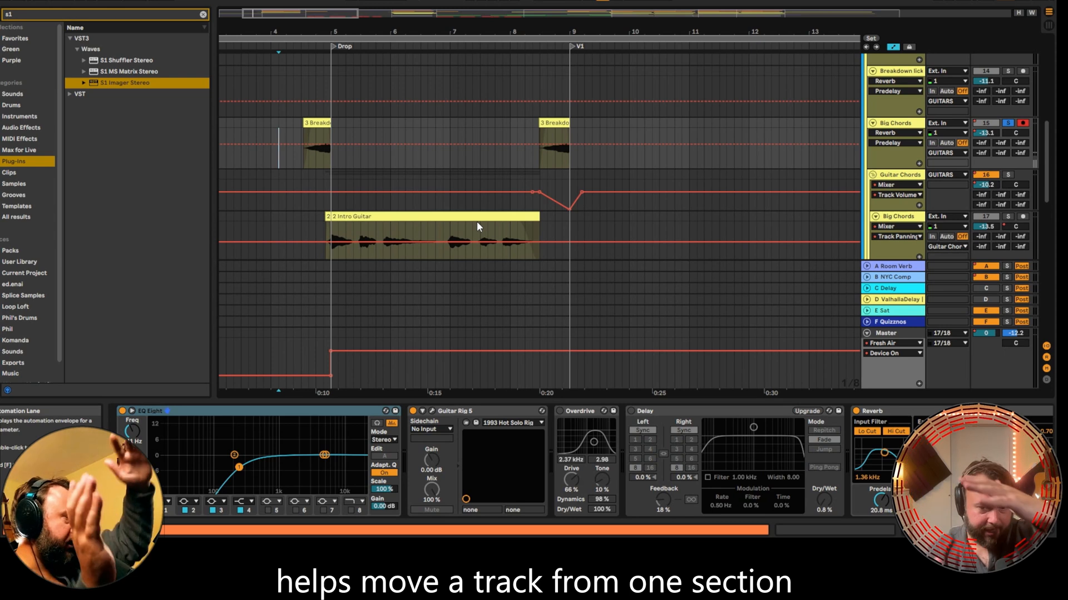
key("space")
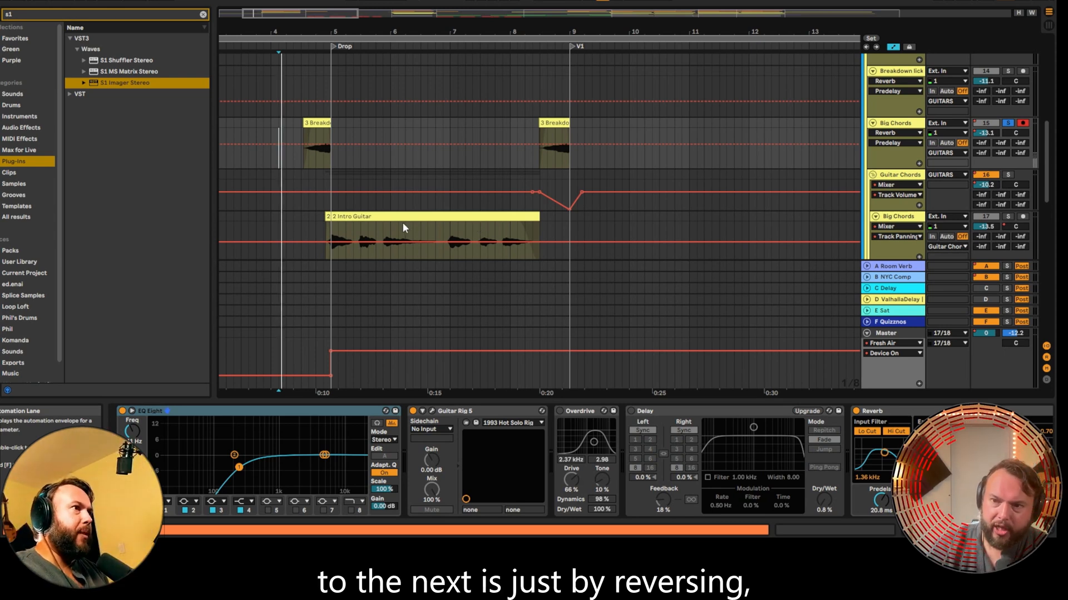
left_click(301, 153)
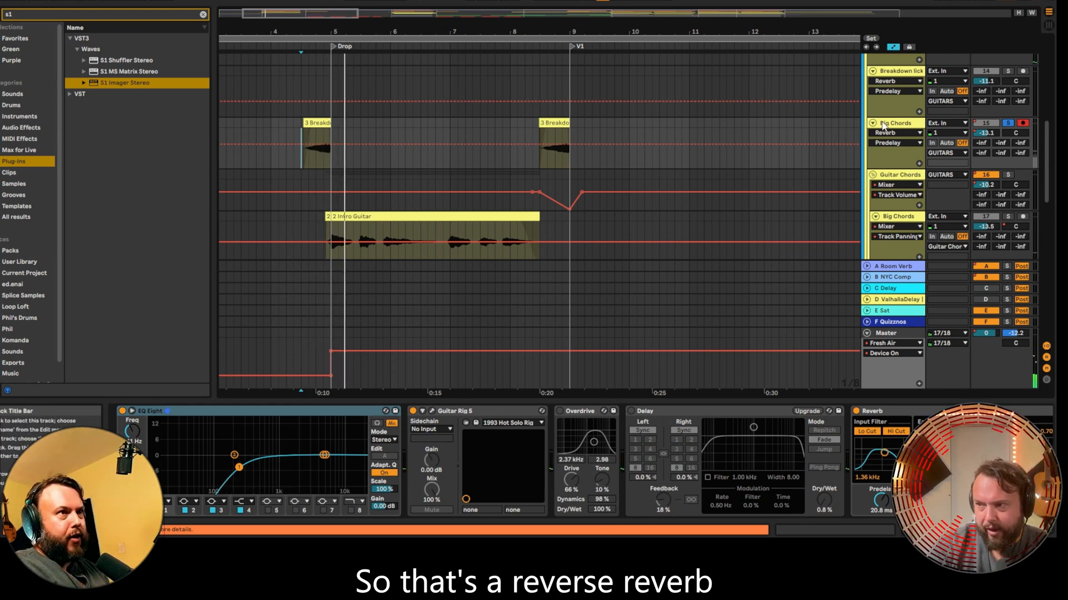
- Arm and solo the first Big Chords track inside the Guitar Chords group
scroll(366, 191, "down", 3)
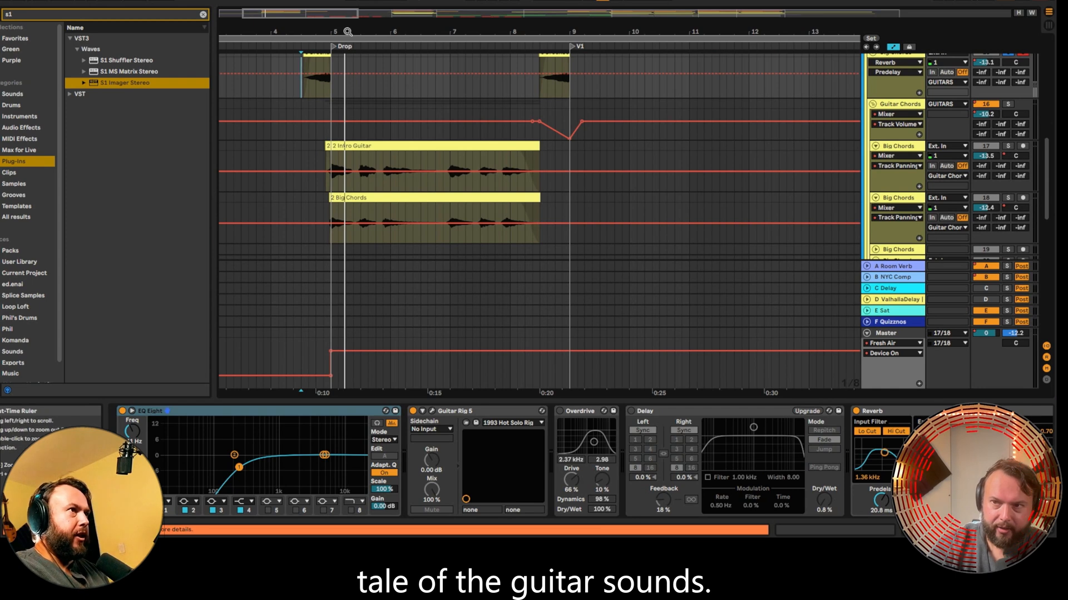
left_click(1022, 146)
left_click(1008, 146)
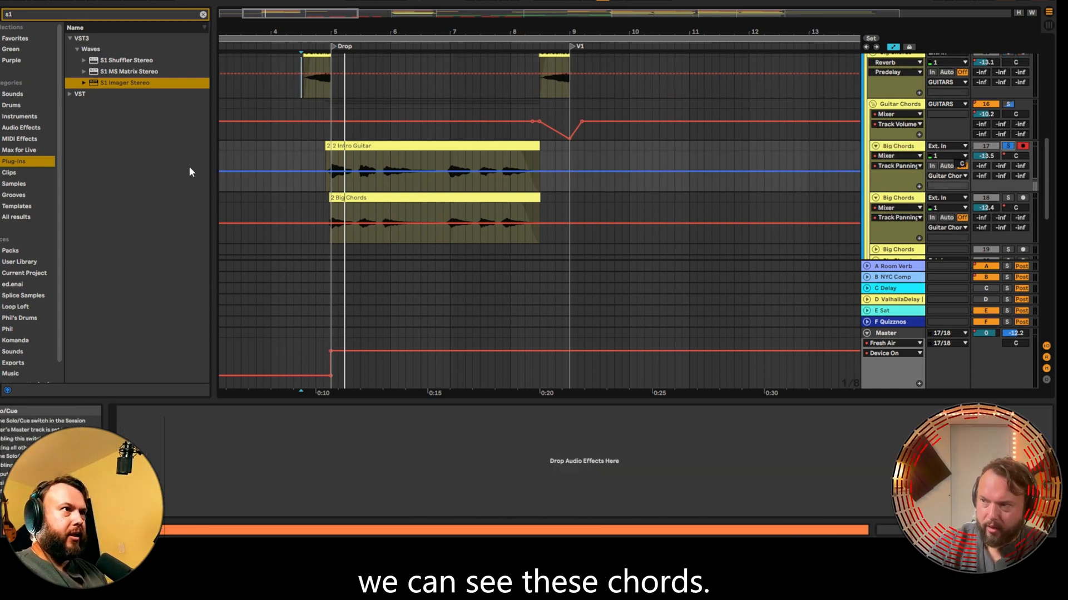
- Insert an audio track below the first Big Chords track and copy the first guitar chord at the Drop, including its lead-in, onto it
key("space")
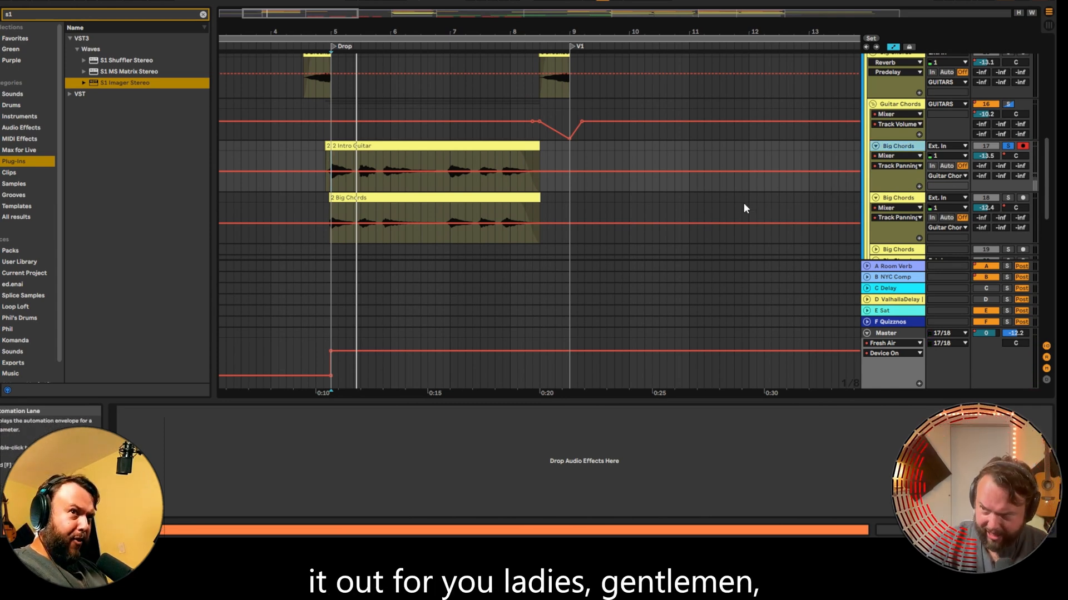
key("ctrl+t")
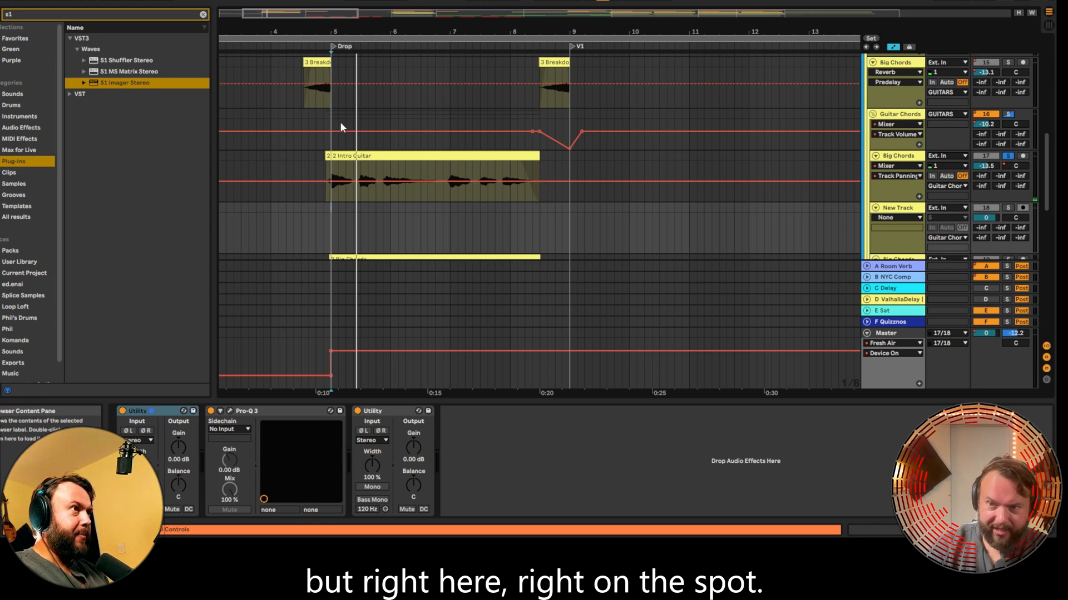
left_click_drag(341, 36, 285, 156)
key("ctrl+c")
left_click(298, 250)
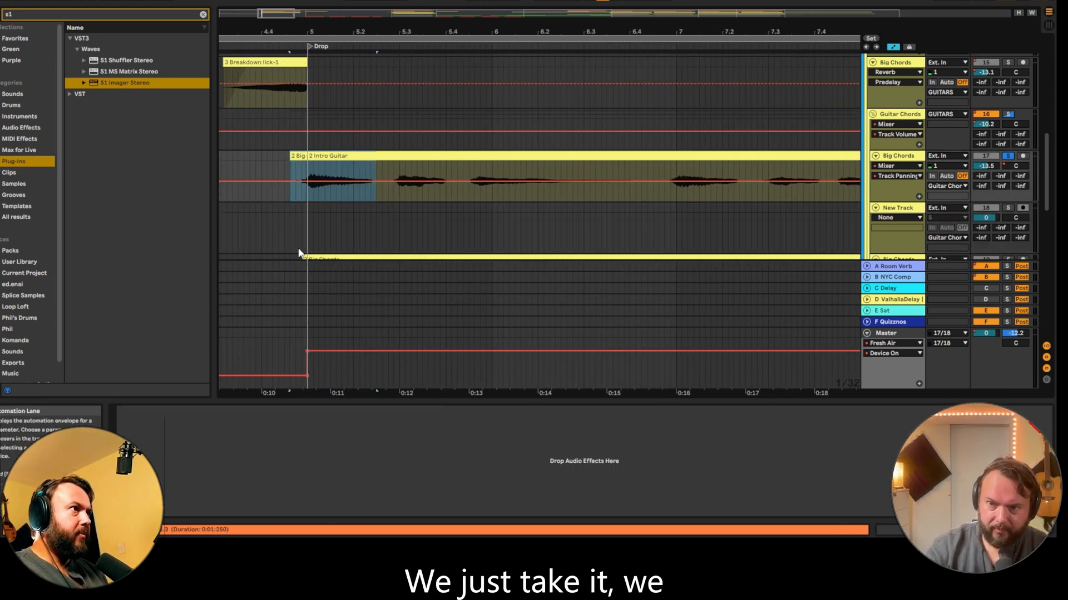
left_click(292, 216)
key("ctrl+v")
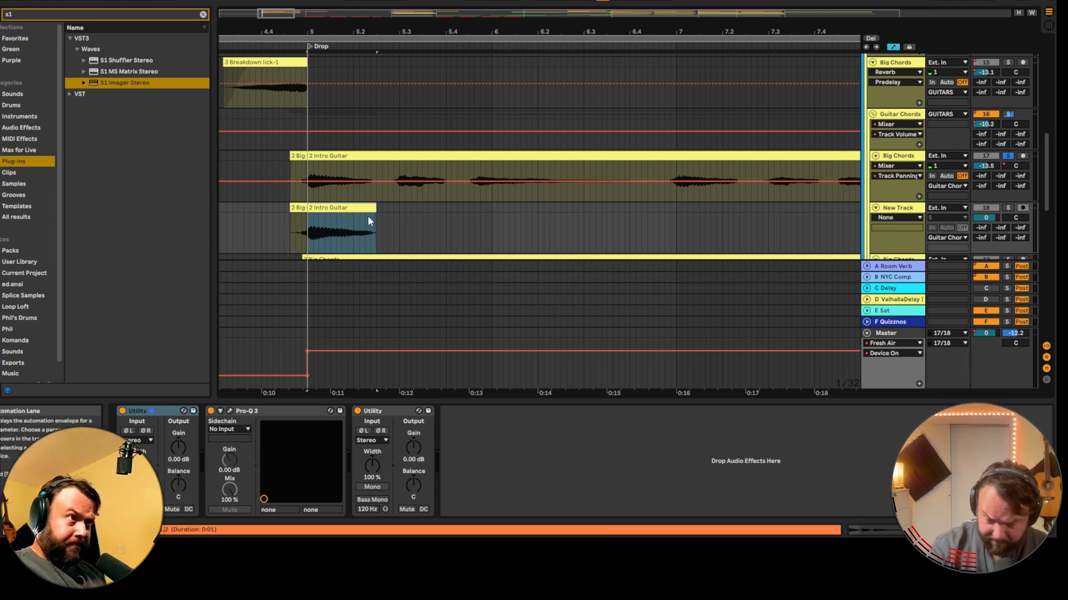
- Reverse the copied Intro Guitar chord on the new track and delete the short Big Chords fragment in front of it
key("r")
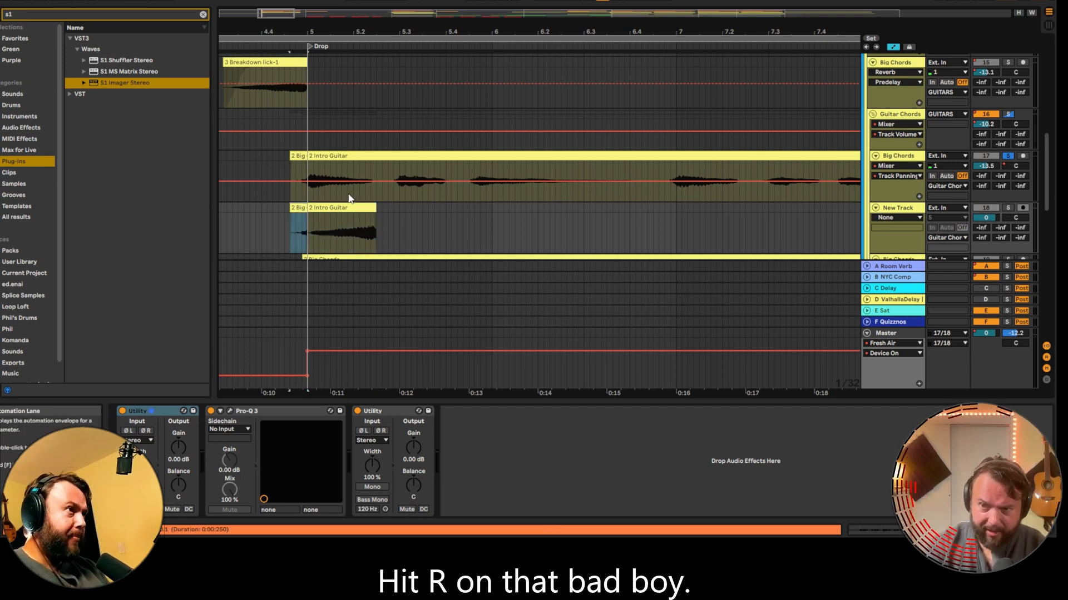
key("Delete")
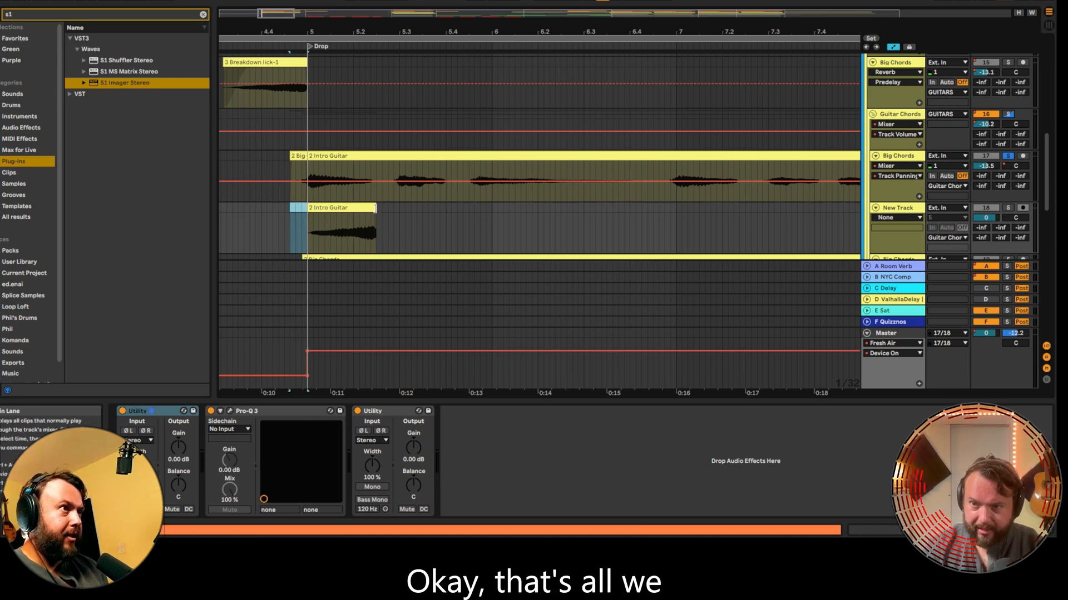
left_click(375, 208)
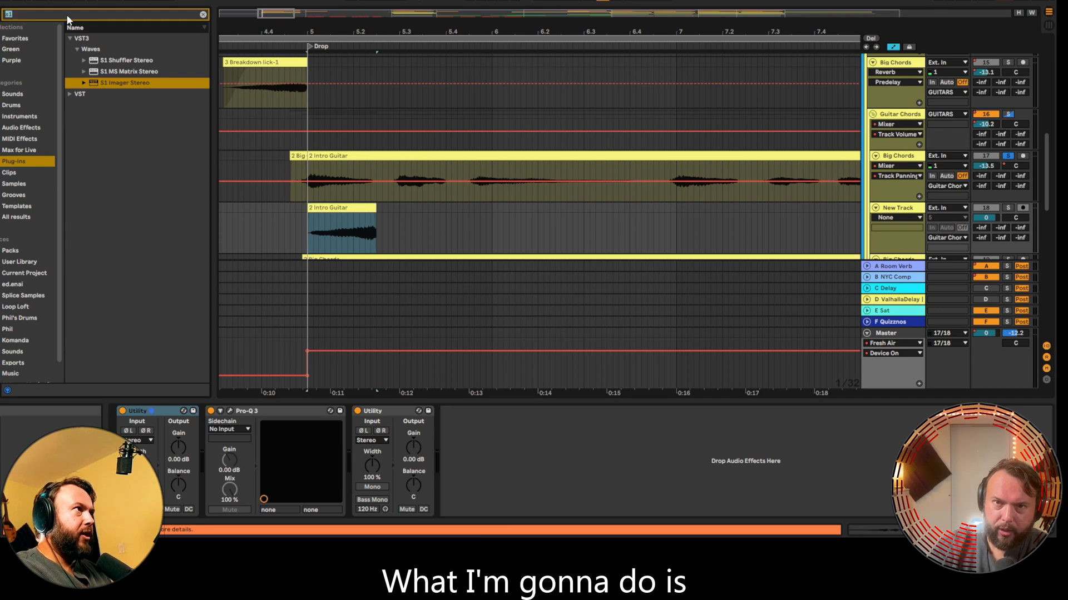
- Try a default Reverb audio effect at the end of the new track's effect chain, and remove it again
type("reverb")
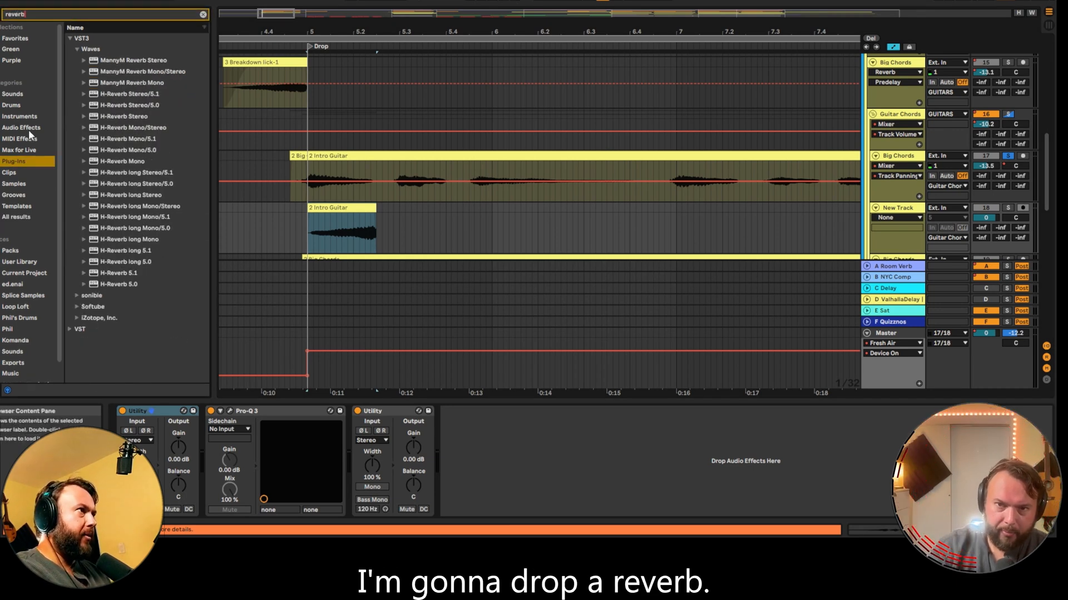
left_click(27, 128)
left_click(82, 93)
left_click(83, 107)
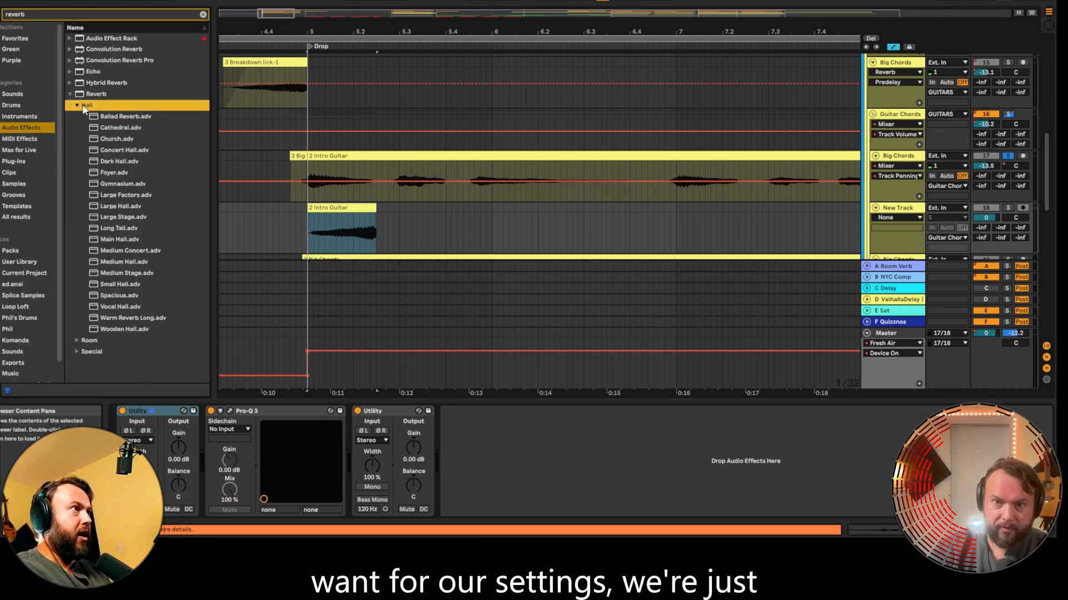
left_click_drag(96, 94, 543, 460)
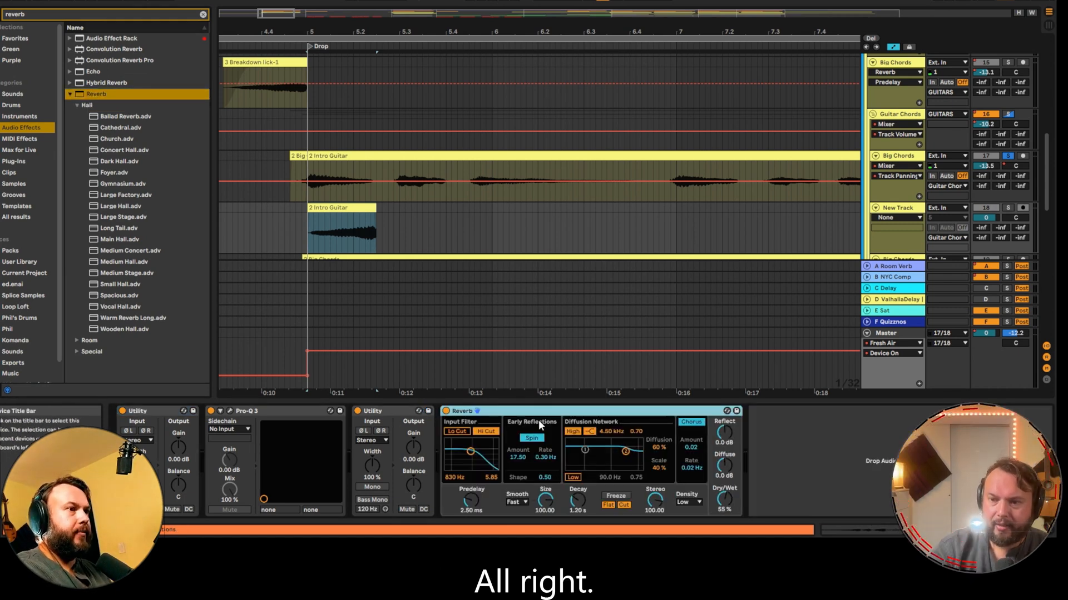
key("Delete")
- Insert another empty audio track below the reversed chord and examine its default Utility, Pro-Q 3 and Utility chain
left_click(731, 222)
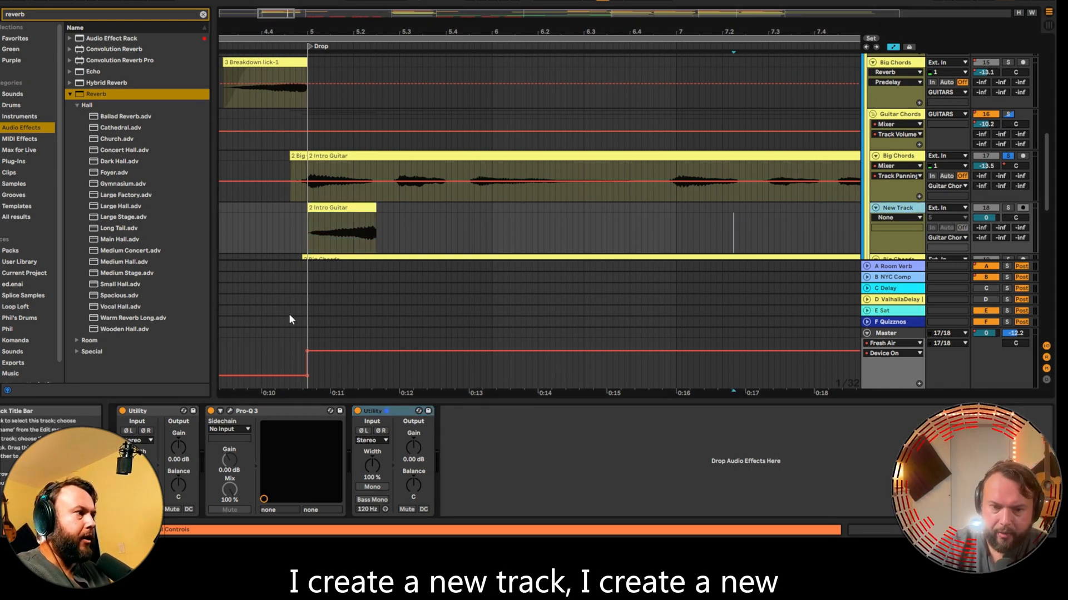
key("ctrl+t")
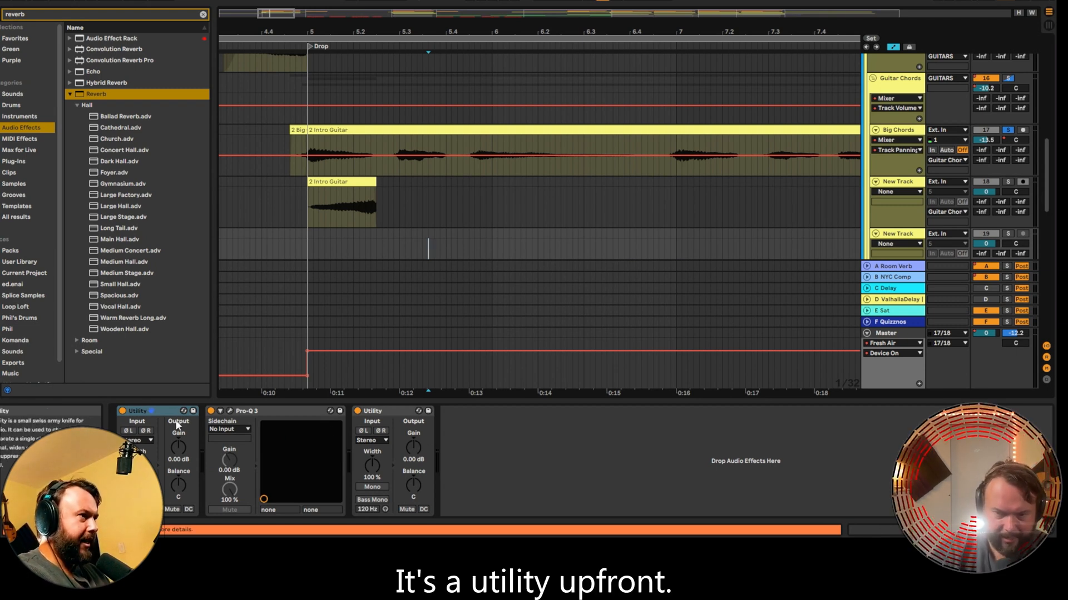
left_click(266, 413)
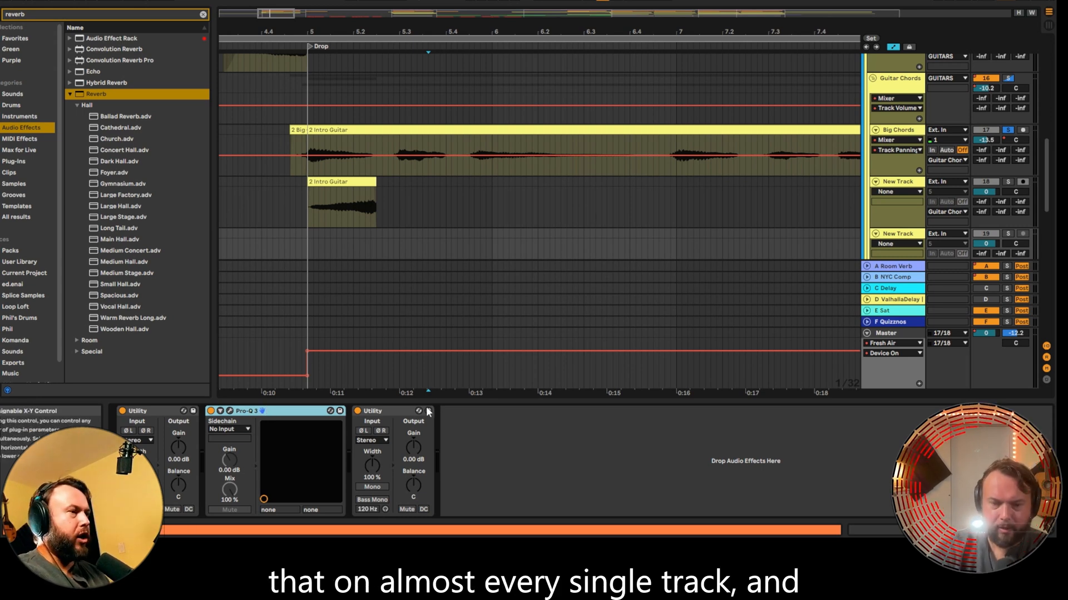
left_click(398, 412)
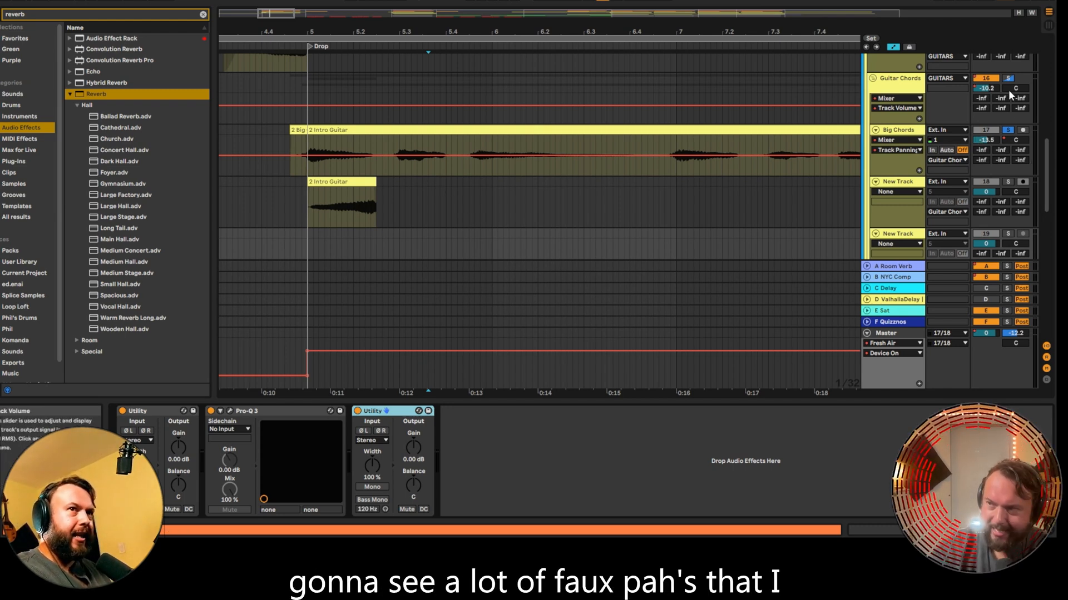
- Examine the Guitar Chords group's track volume automation around V1 and the matching fader in the Session mixer
scroll(581, 203, "up", 2)
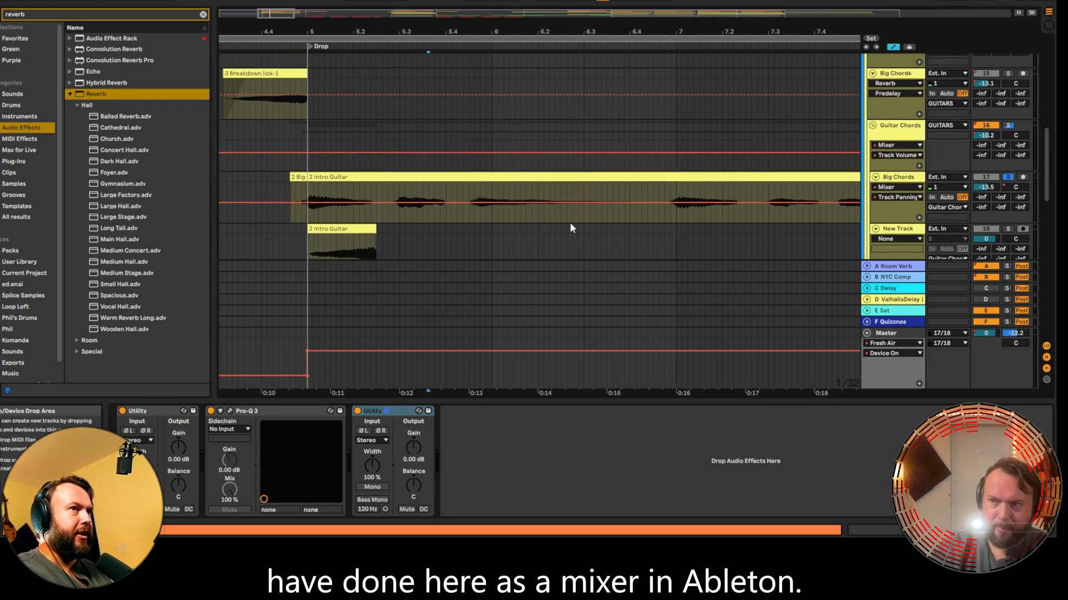
right_click(989, 137)
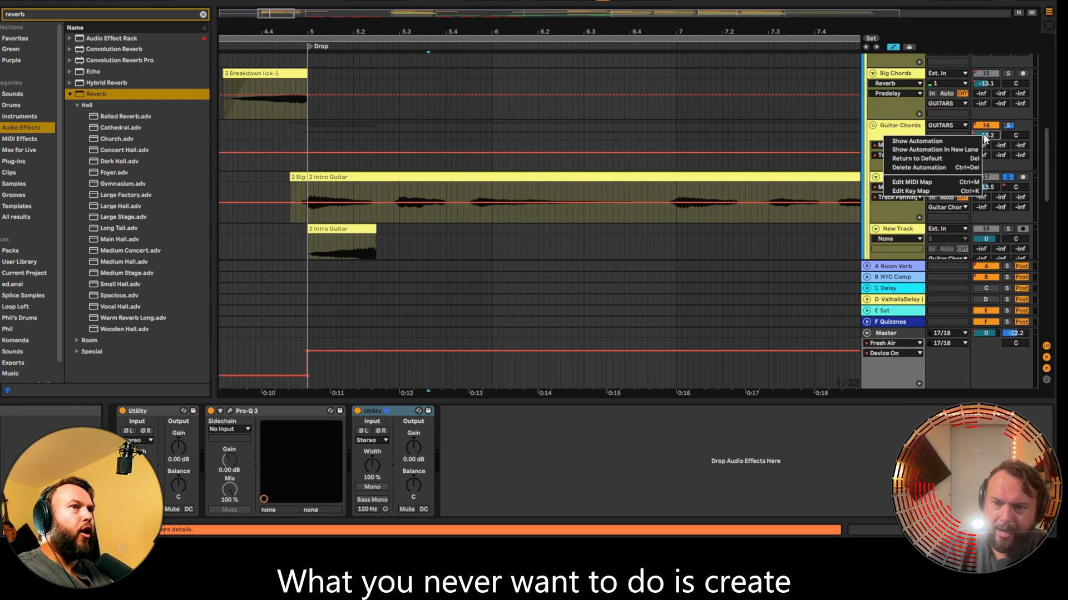
left_click(729, 146)
mouse_move(699, 32)
left_mouse_down()
mouse_move(699, 5)
mouse_move(698, 21)
left_mouse_up()
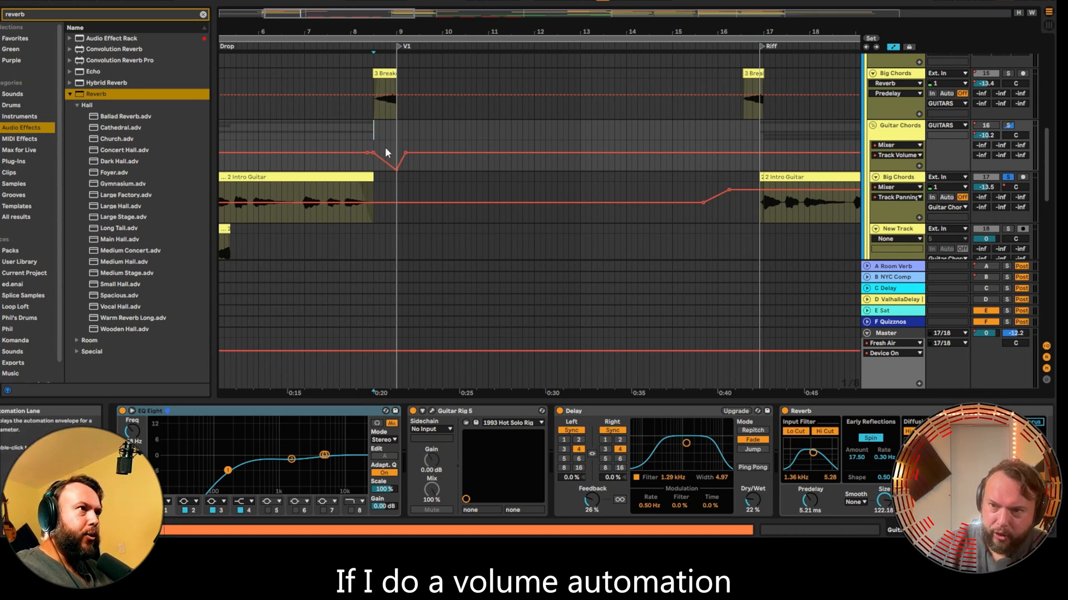
left_click(985, 136)
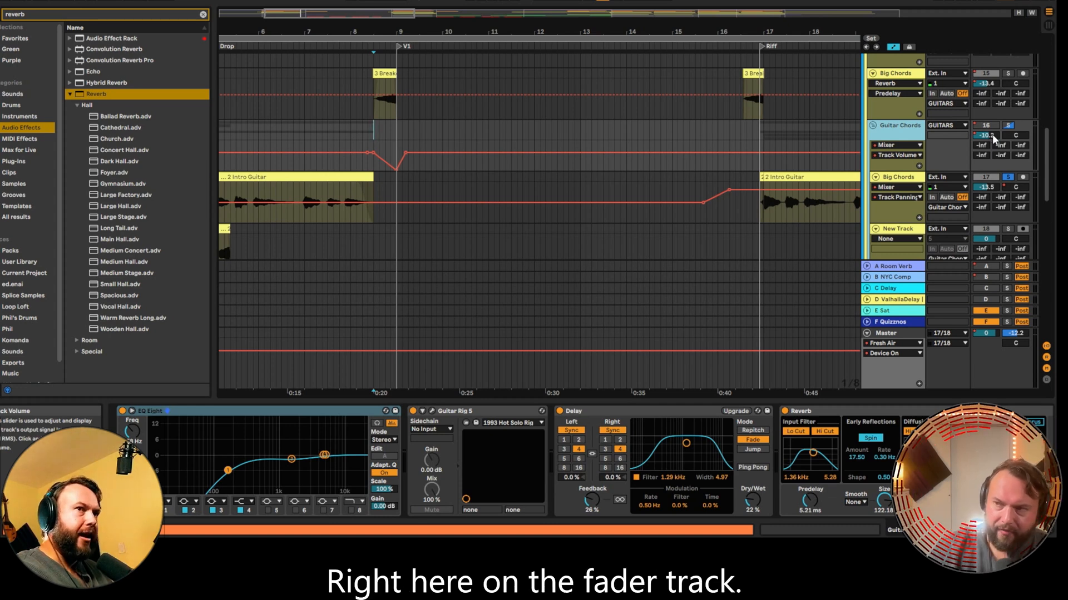
key("Tab")
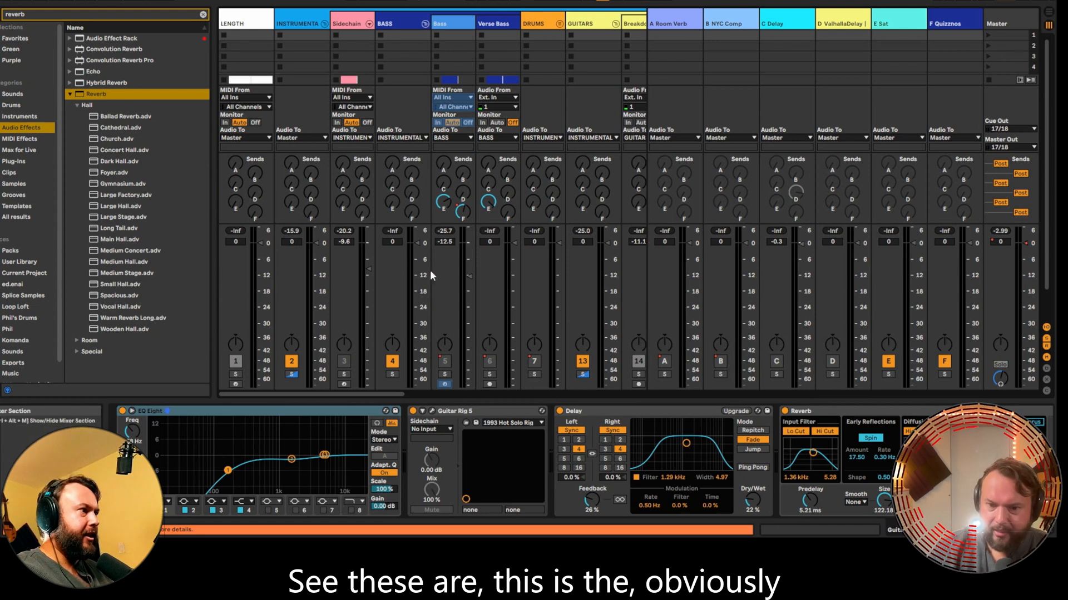
scroll(455, 301, "right", 4)
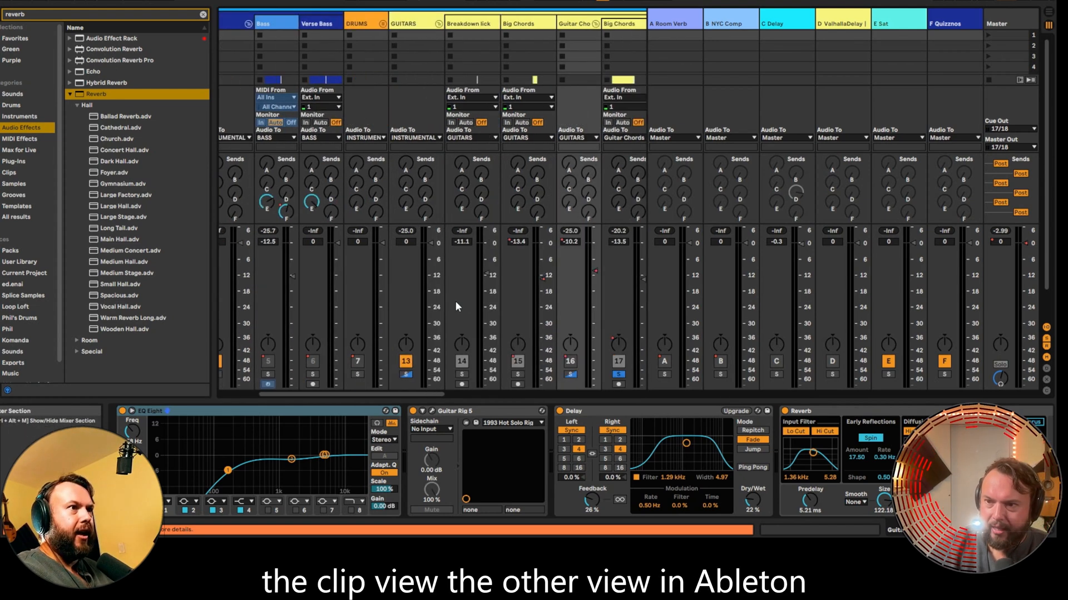
scroll(459, 308, "right", 5)
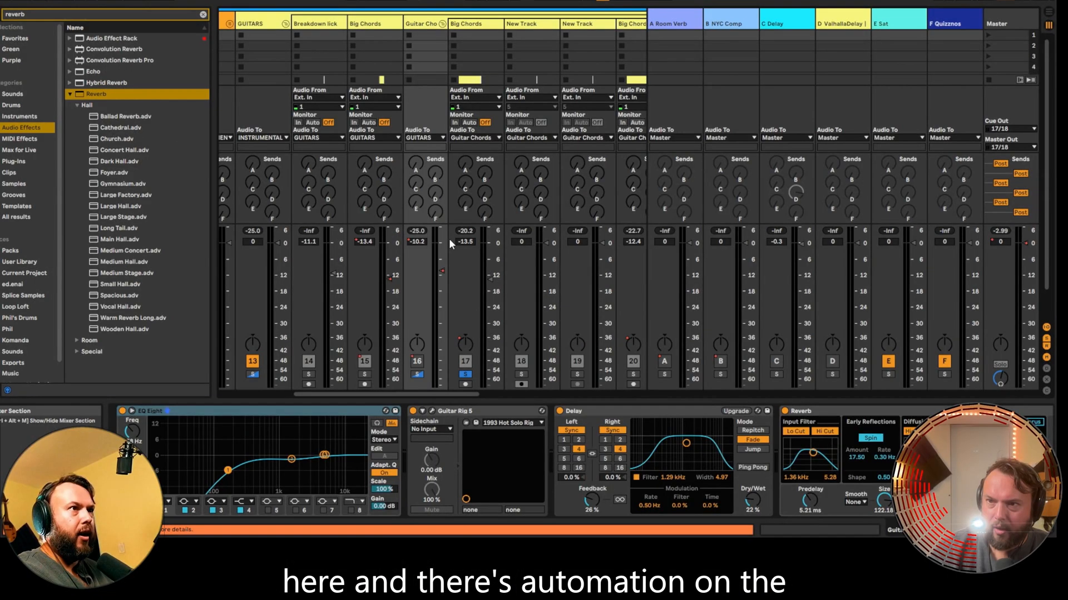
- Return to the arrangement and take the Guitar Chords group out of solo
key("Tab")
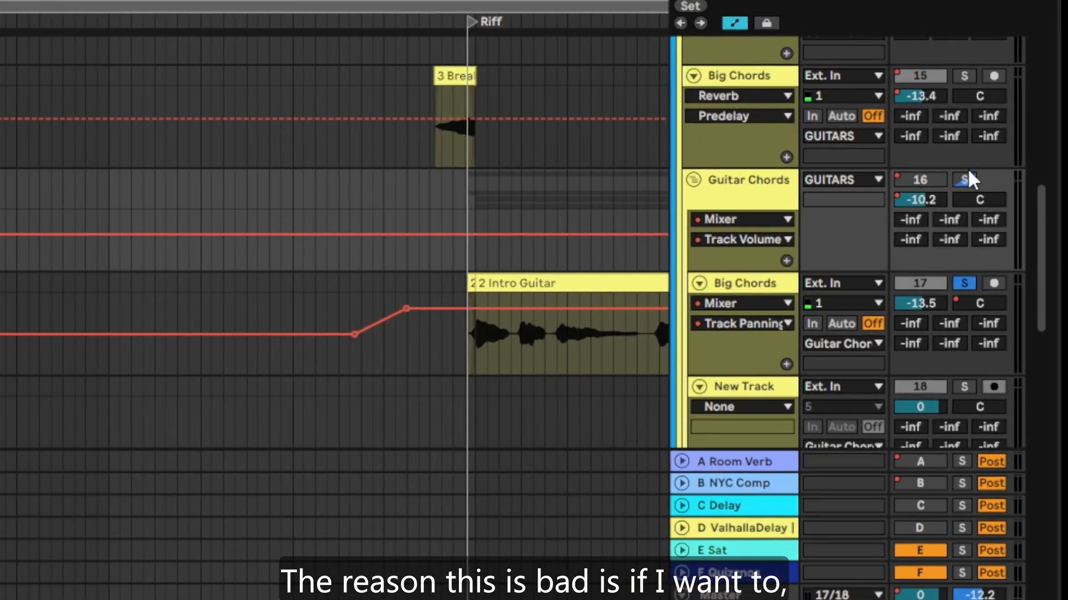
left_click(966, 179)
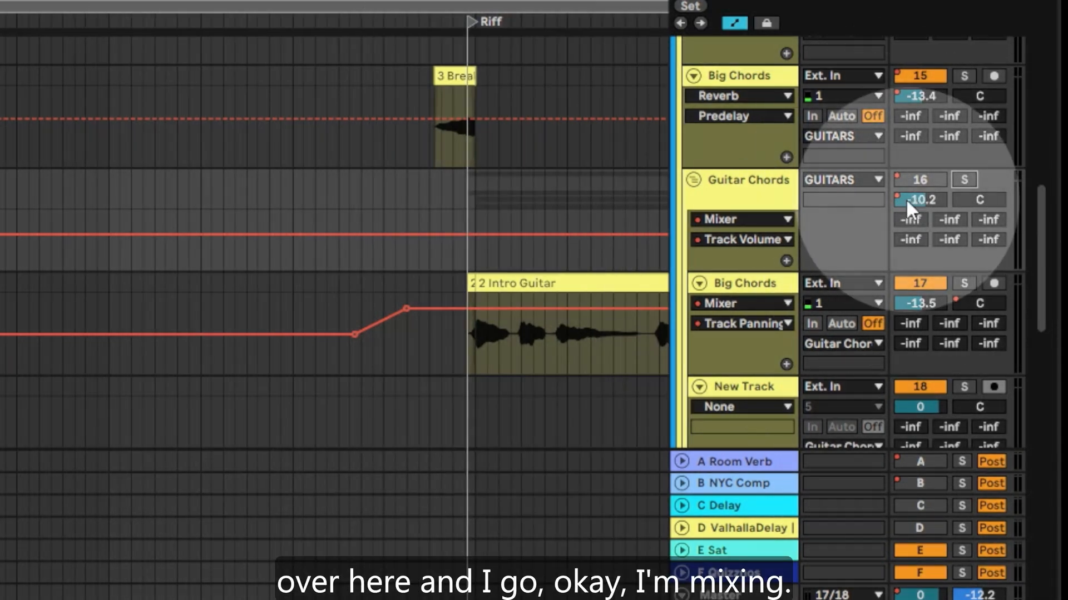
- Try lowering the Guitar Chords fader to -13.1 dB against its automation, and re-enable the volume automation
left_click(923, 200)
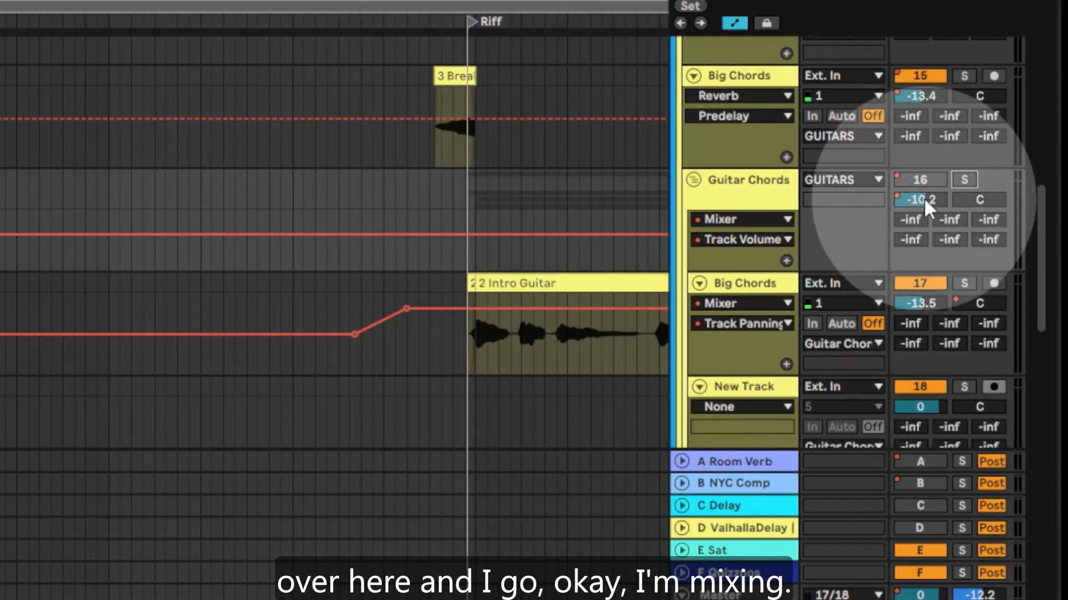
left_click_drag(923, 199, 923, 217)
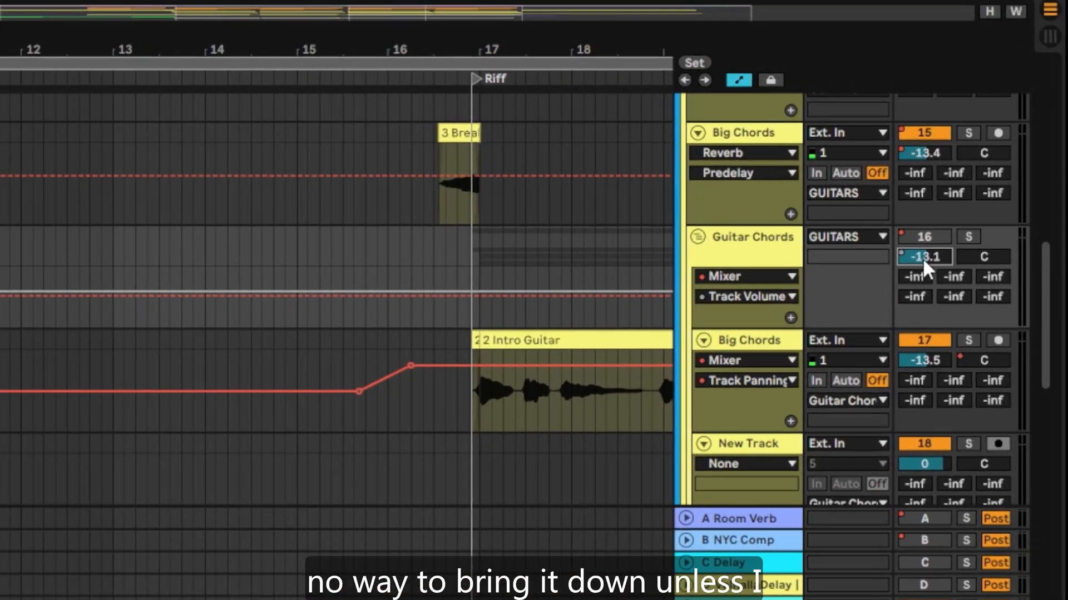
right_click(926, 255)
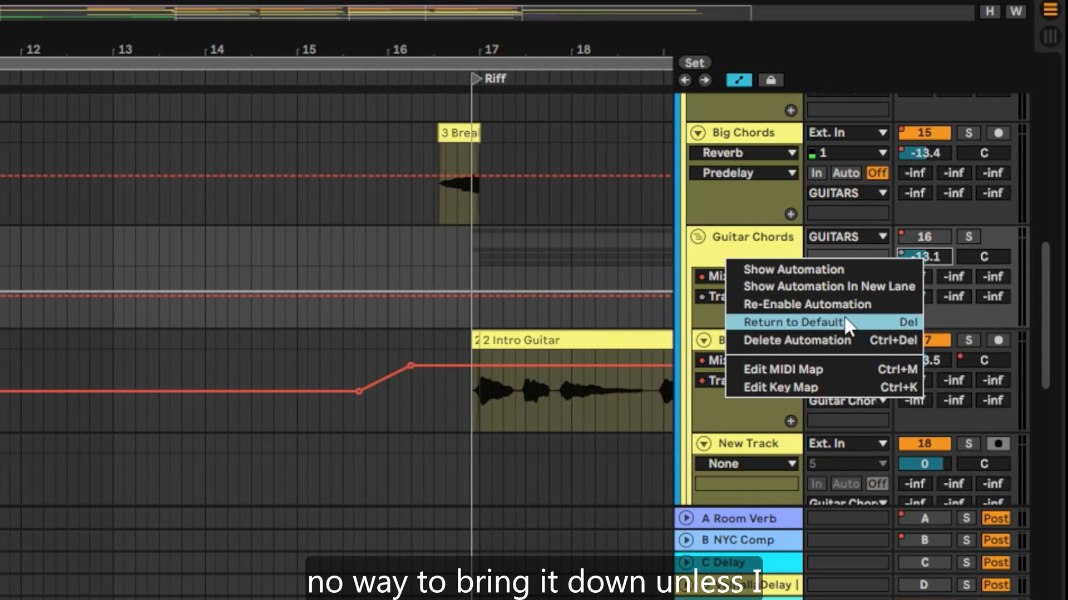
left_click(854, 304)
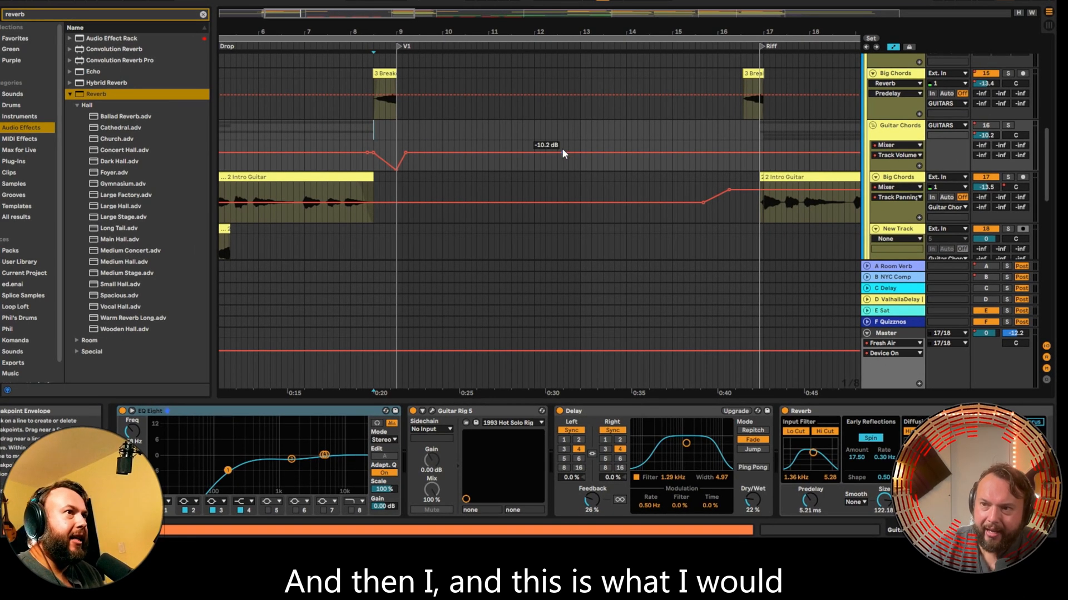
- Try lowering the Guitar Chords volume automation from the song start to bar 13, and undo the change
key("minus")
key("minus")
key("minus")
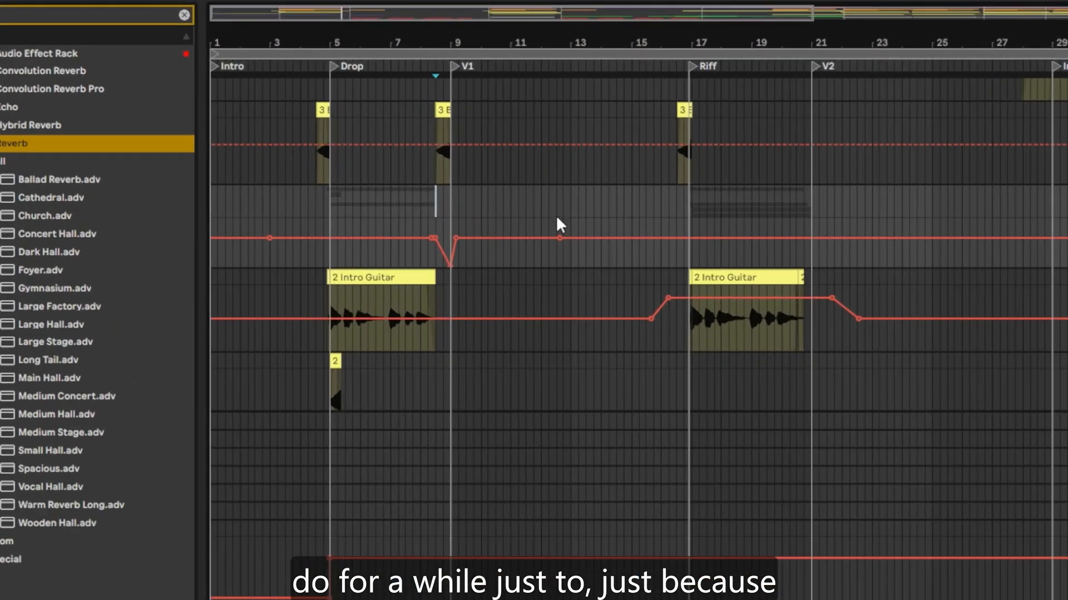
left_click_drag(567, 230, 118, 227)
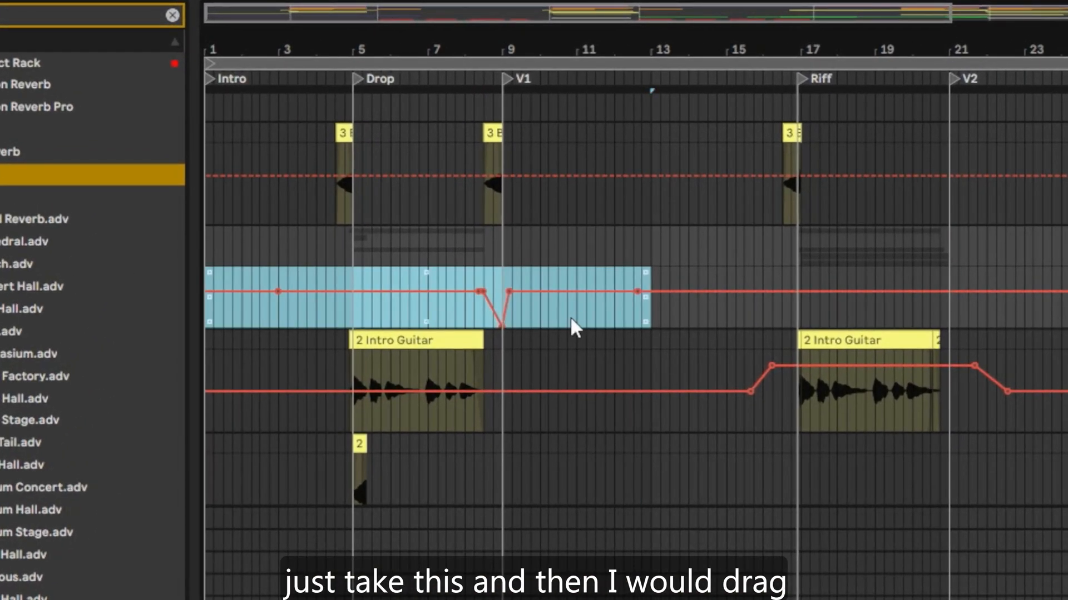
mouse_move(603, 314)
left_mouse_down()
mouse_move(603, 328)
mouse_move(605, 317)
left_mouse_up()
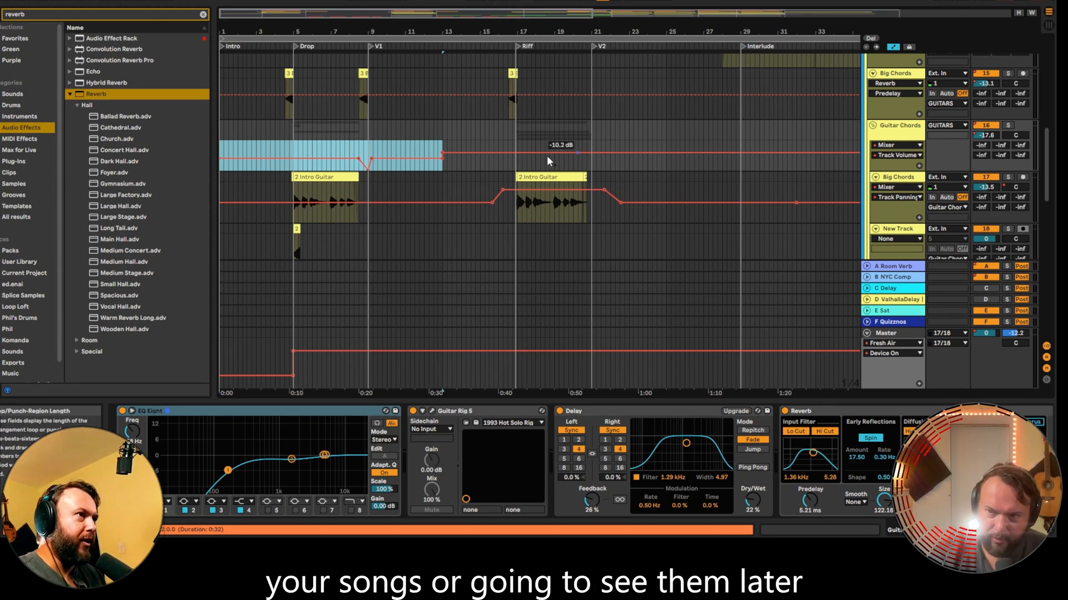
left_click(456, 166)
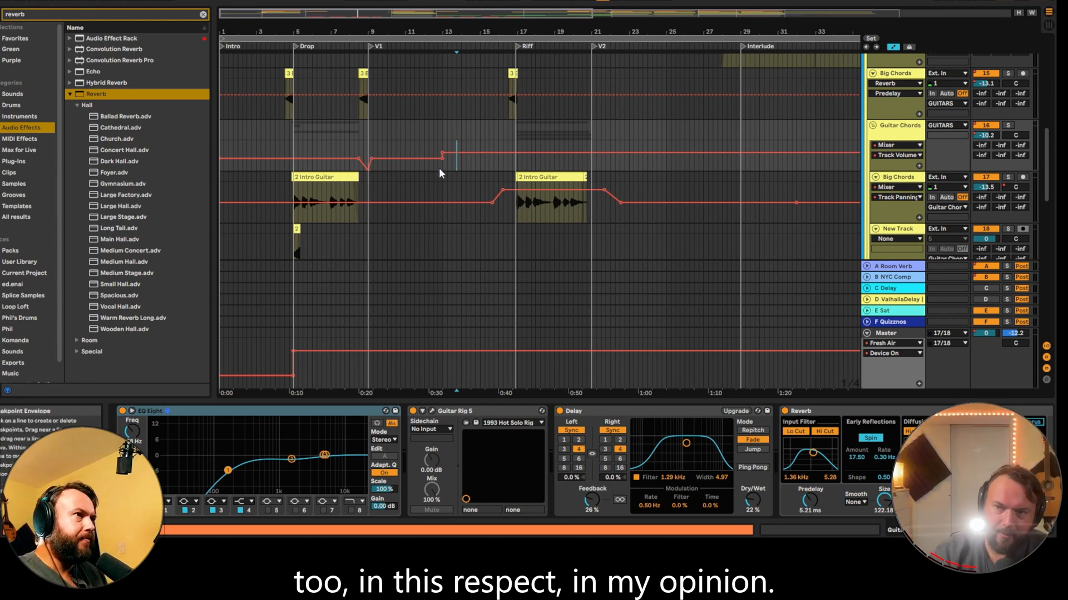
key("ctrl+z")
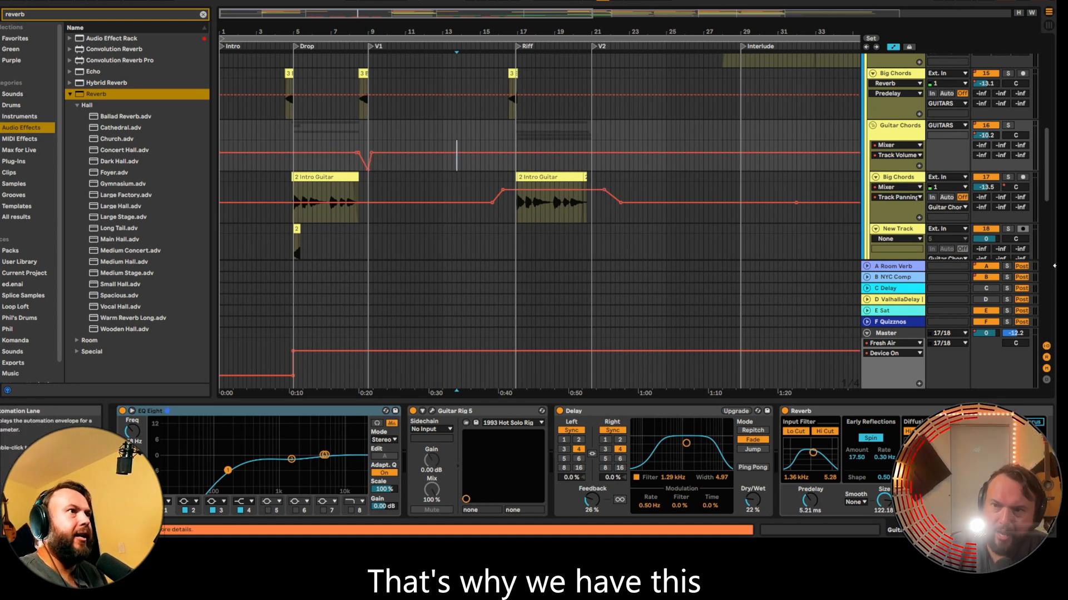
- Look through the Guitar Chords group's effect chain to its end and check the Big Chords track beneath it
scroll(438, 447, "right", 5)
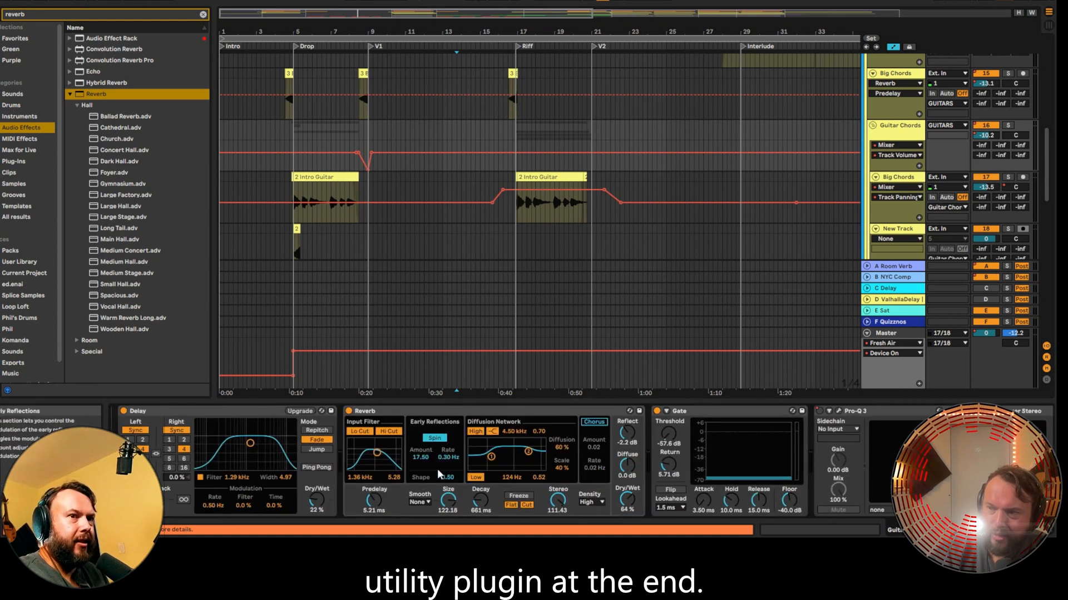
scroll(438, 474, "right", 5)
left_click(376, 177)
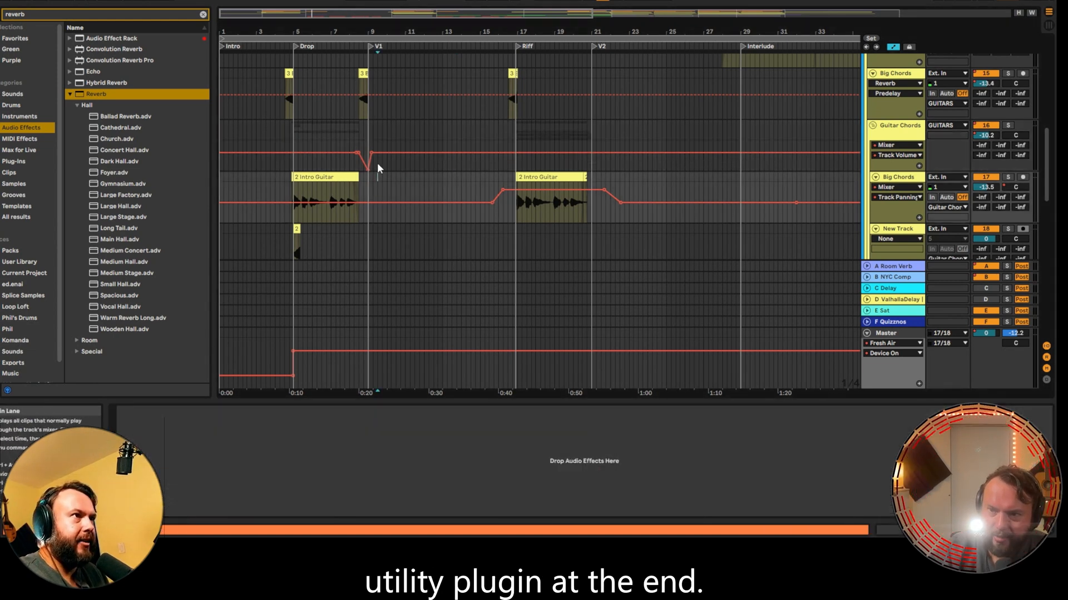
left_click(395, 143)
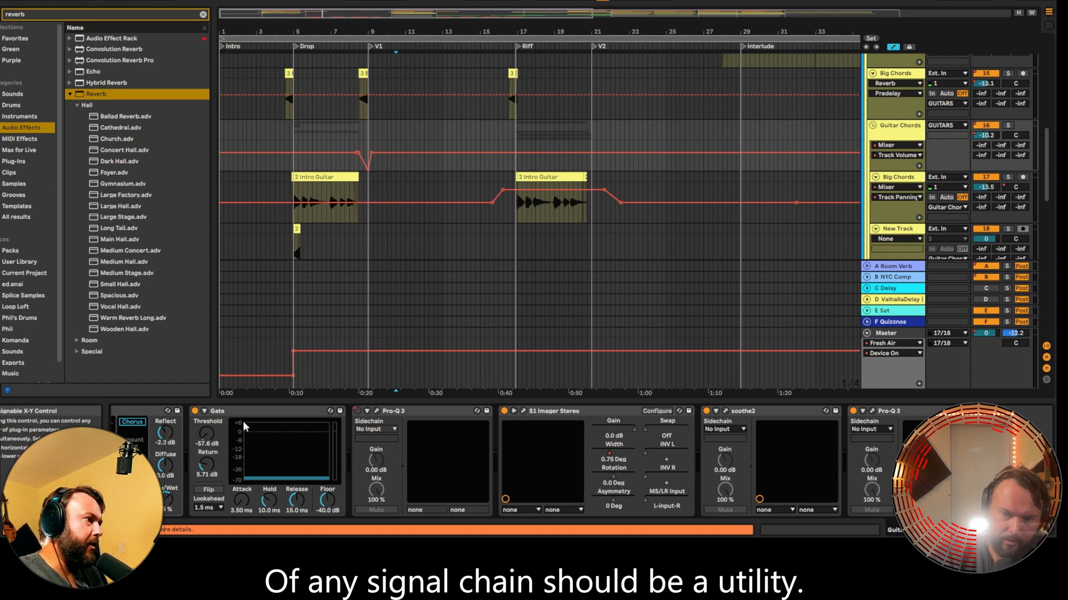
left_click(387, 186)
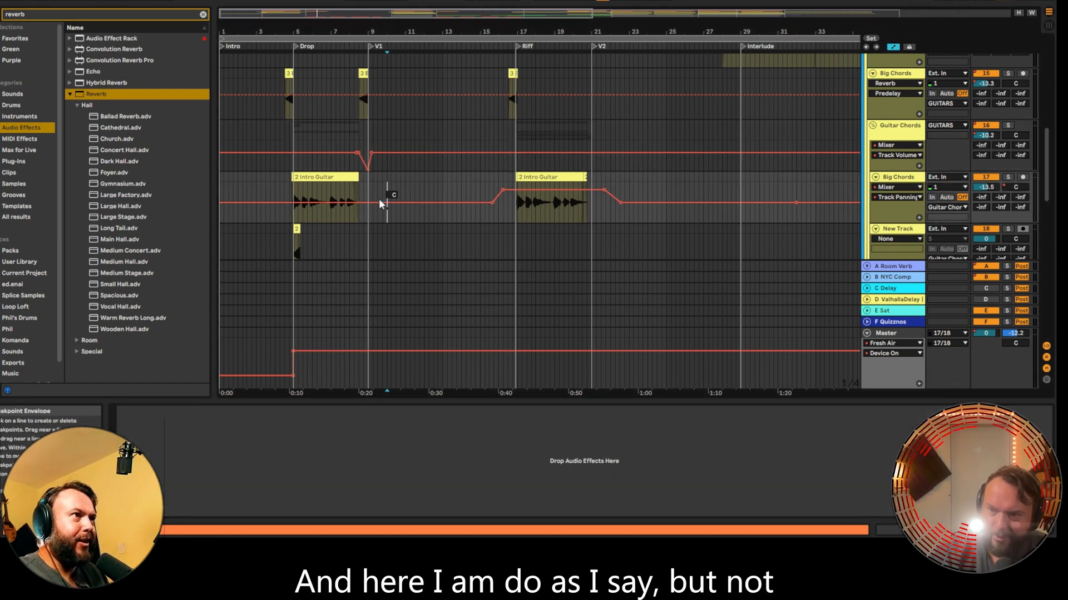
left_click(349, 203)
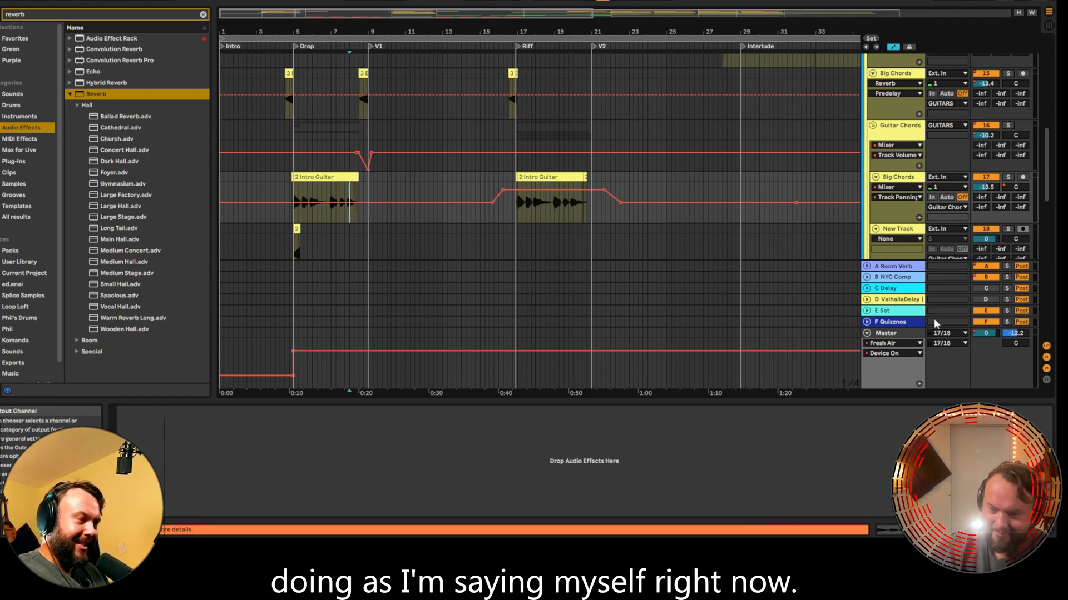
- Check the 2 Intro Guitar clip's details on the Big Chords track and search the audio effects for "uty"
key("shift+Tab")
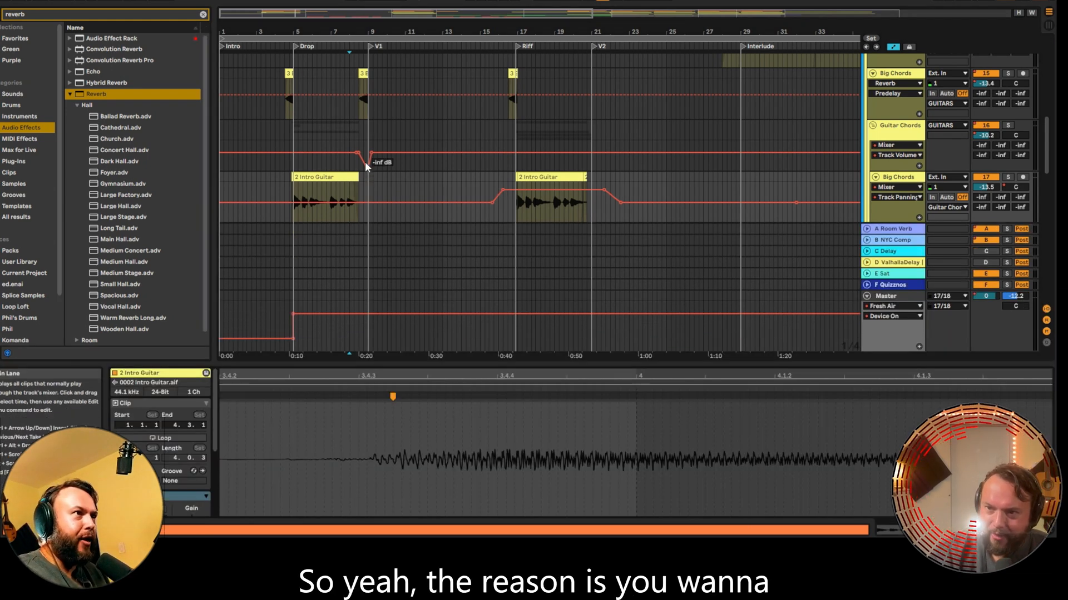
left_click(339, 196)
key("Tab")
key("ctrl+t")
key("Tab")
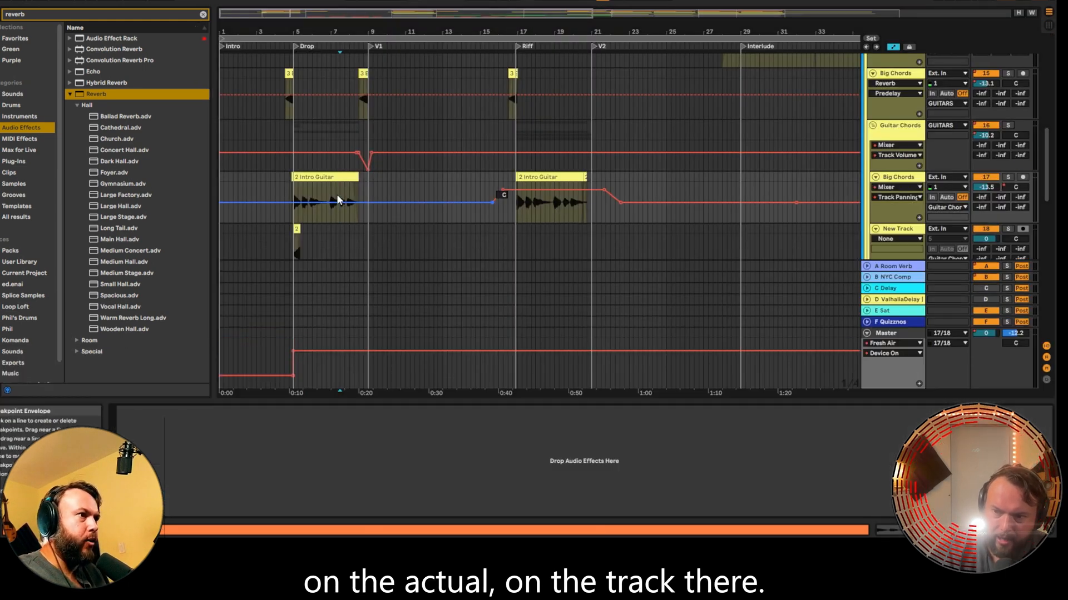
left_click(36, 16)
type("uty")
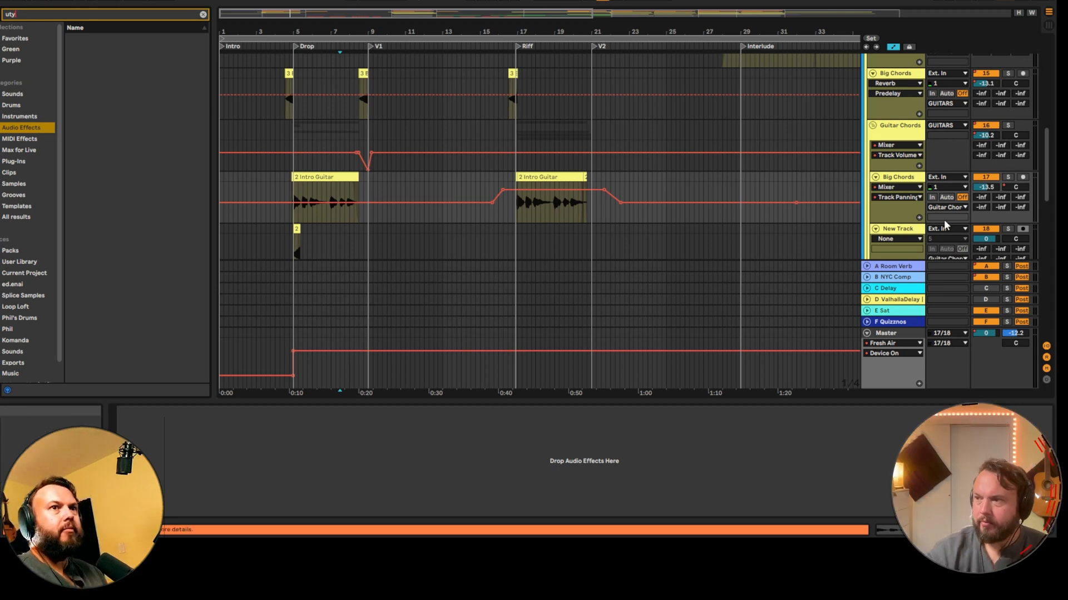
- Remove the Pro-Q 3 and both Utility devices from the New Track holding the reversed Intro Guitar clip at the Drop
scroll(302, 221, "down", 3)
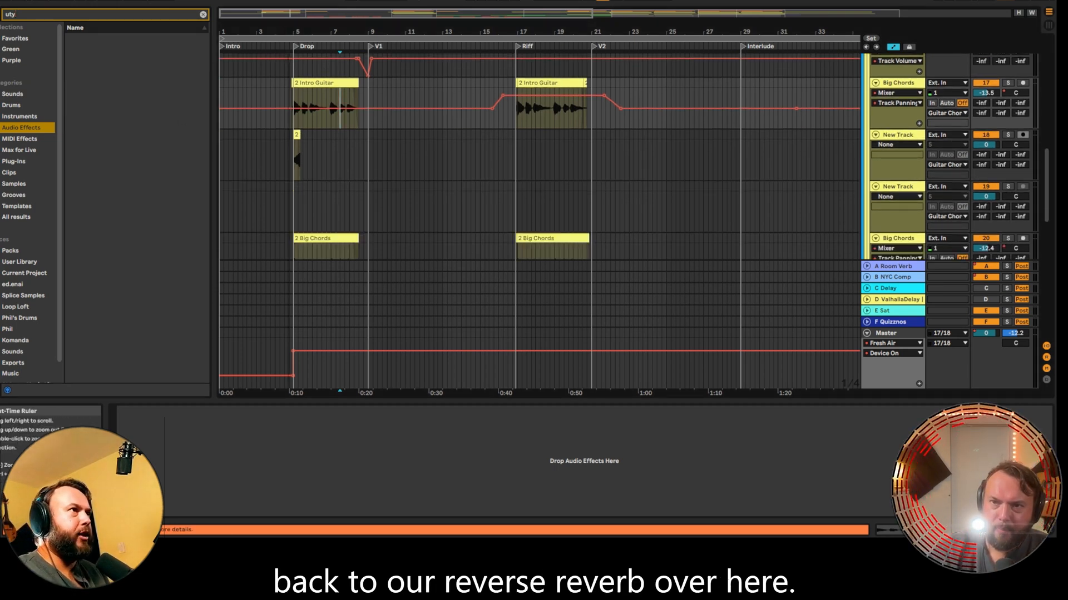
left_click_drag(289, 32, 289, 133)
left_click(438, 162)
left_click(449, 134)
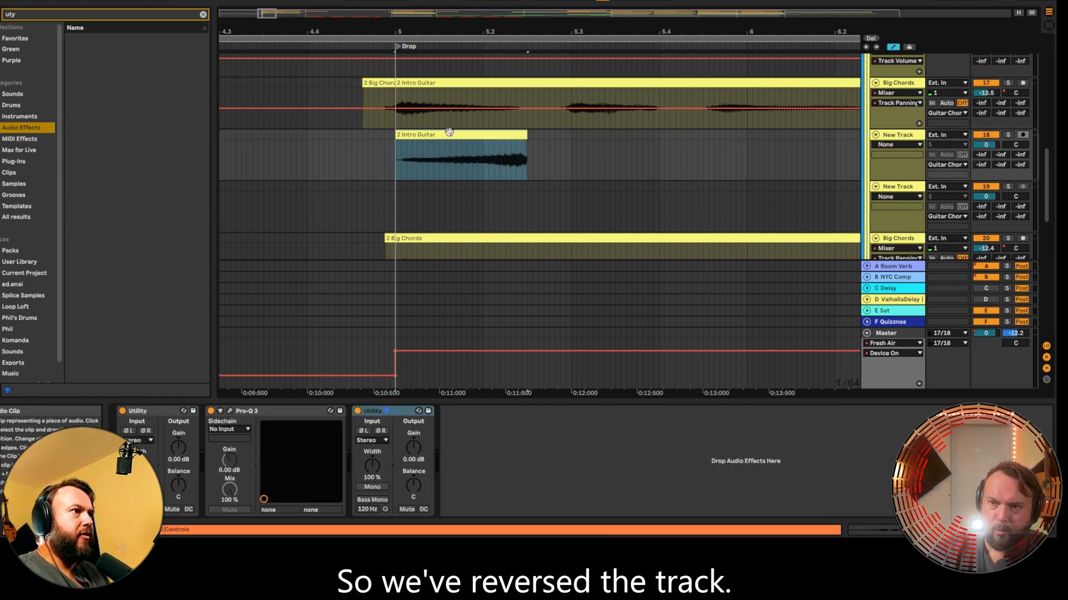
left_click(148, 412, "shift")
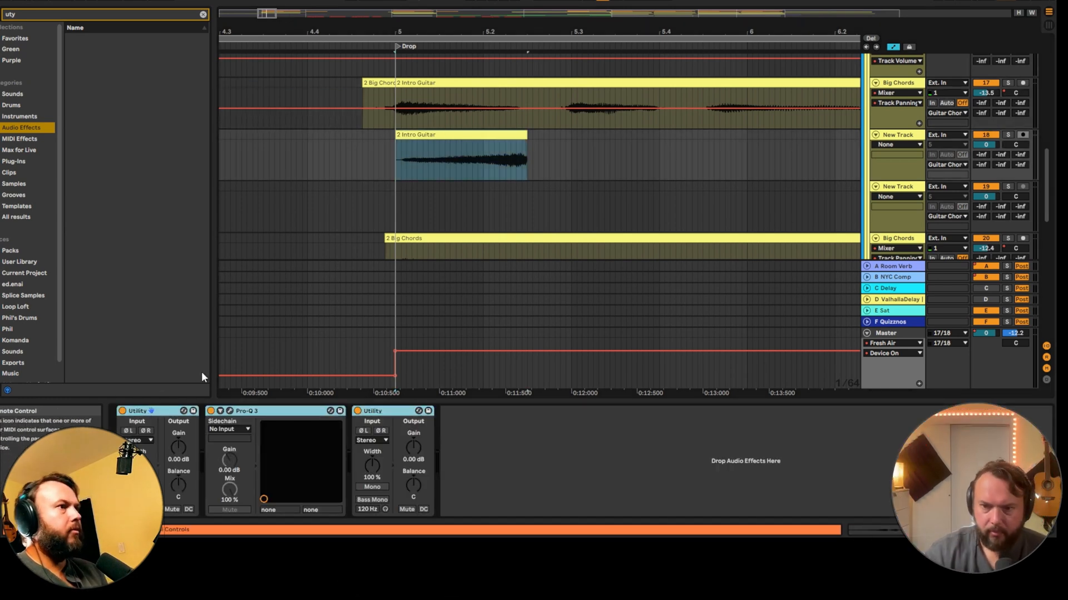
key("Delete")
- Search the audio effects for "reverb" and add the Reverb device to the New Track with the reversed guitar clip
left_click(33, 13)
type("r")
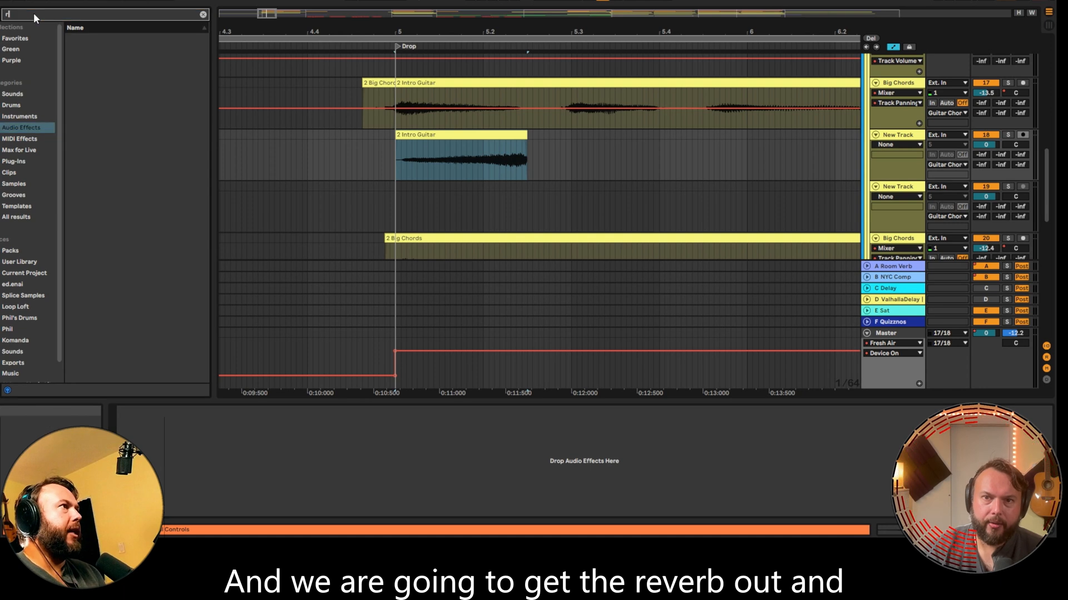
type("everb")
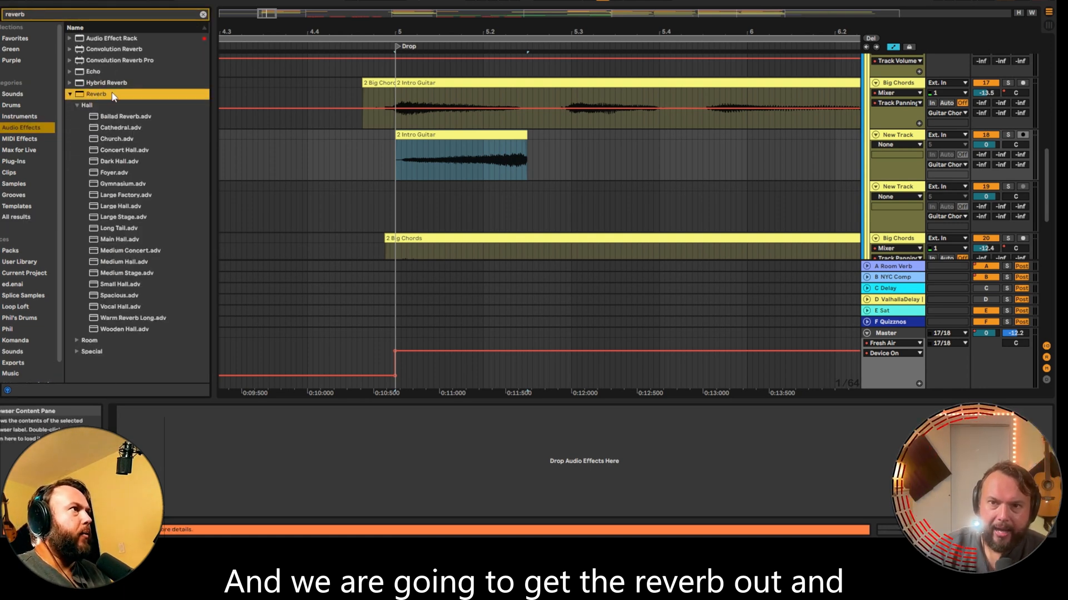
left_click_drag(113, 96, 121, 104)
left_click_drag(484, 460, 485, 460)
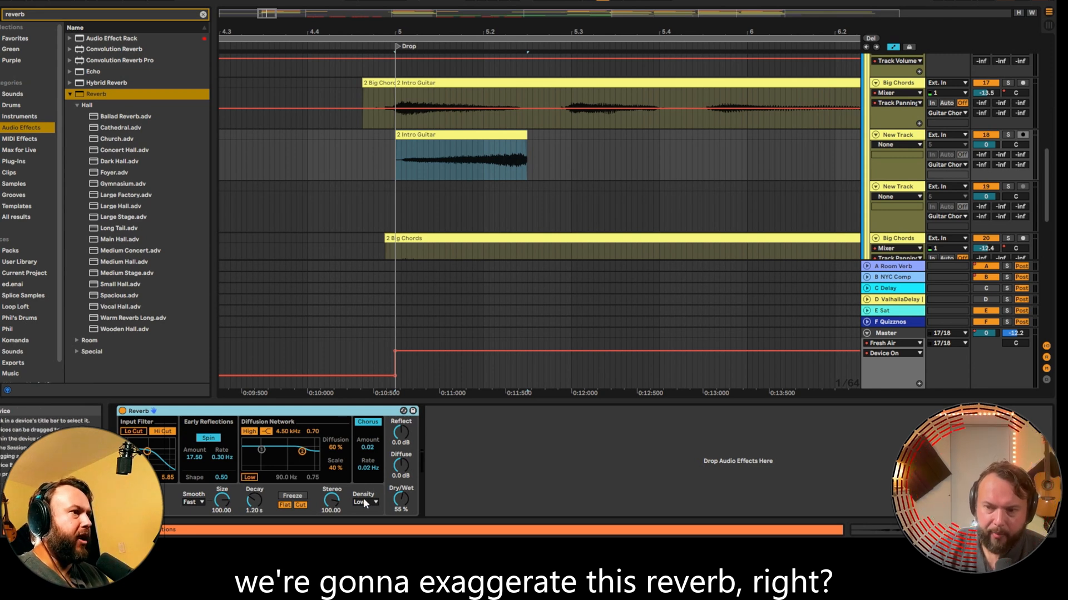
- Set the Reverb to 100 % Dry/Wet with a decay of 9.81 s, and reduce its low end
left_click_drag(400, 499, 400, 481)
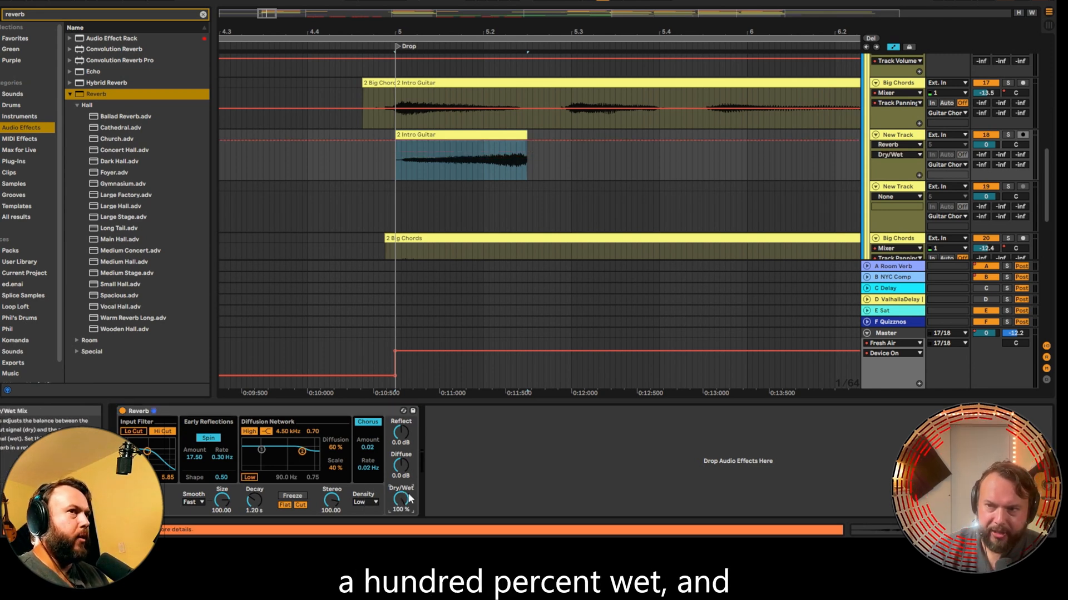
left_click_drag(254, 500, 255, 467)
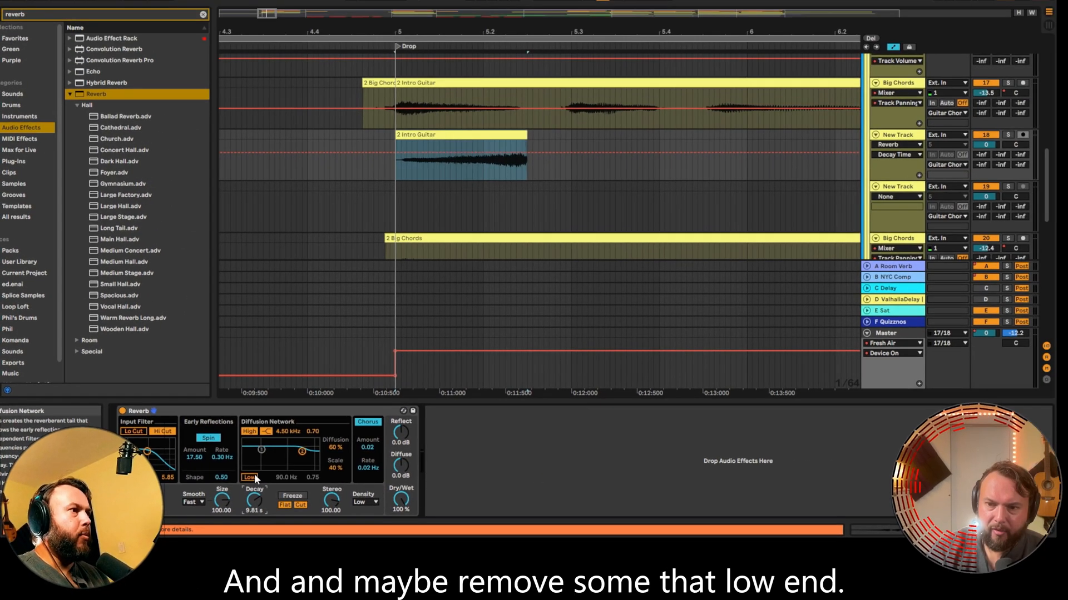
left_click_drag(261, 450, 259, 455)
- Freeze the New Track with the Reverb and compare the length of the frozen clip with its freeze tail
left_click(901, 124)
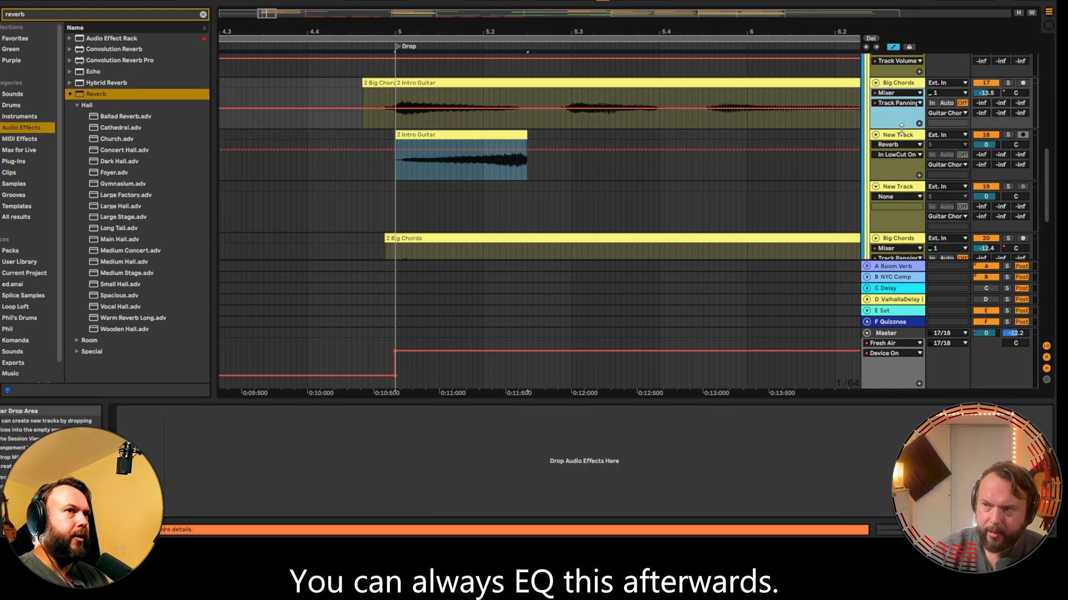
left_click(902, 138)
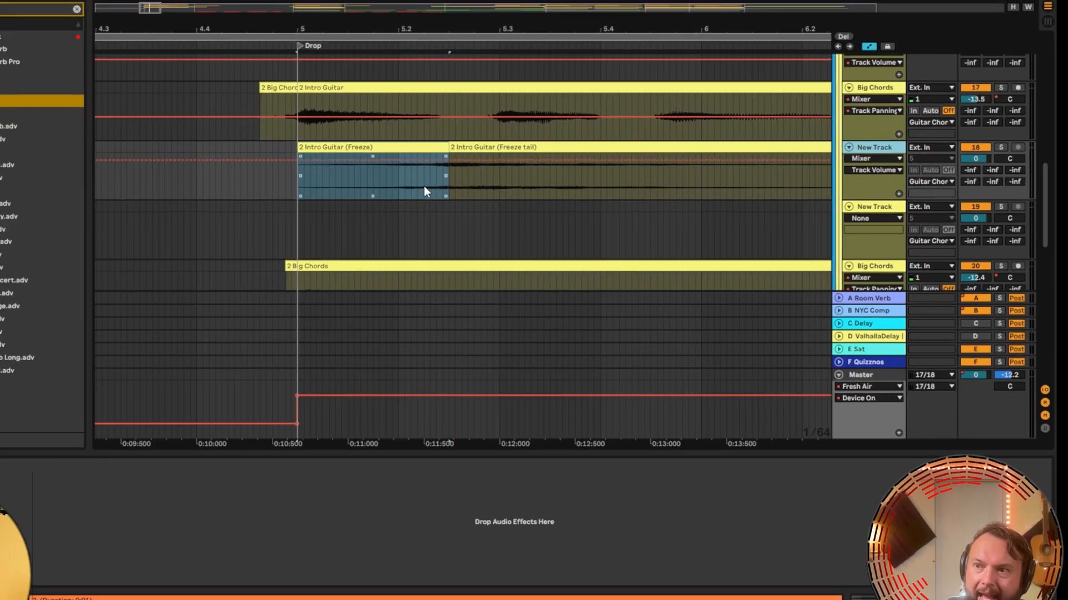
left_click(476, 177)
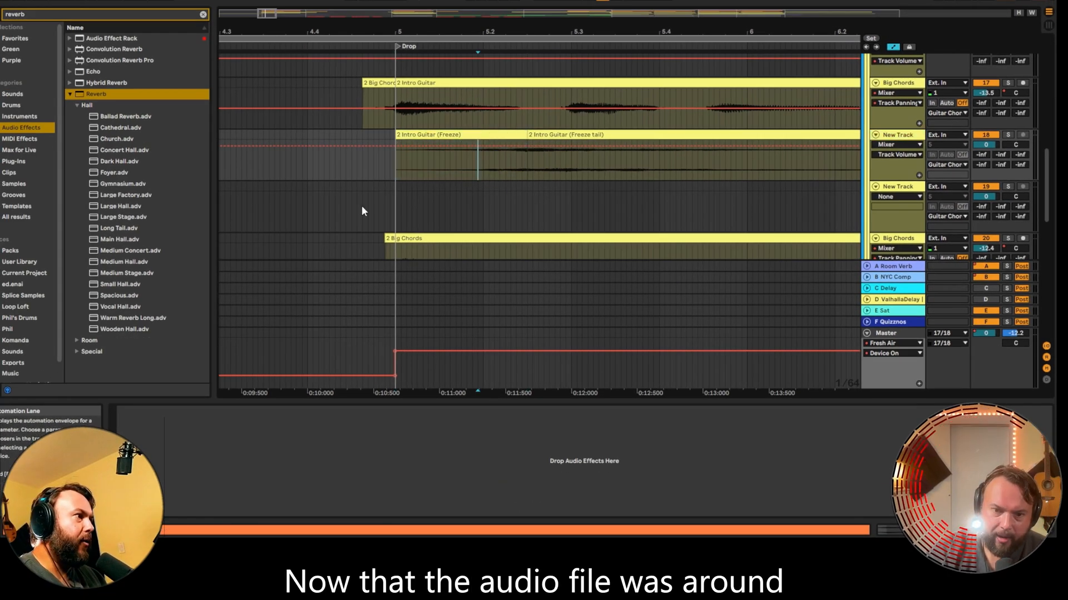
left_click_drag(395, 167, 577, 169)
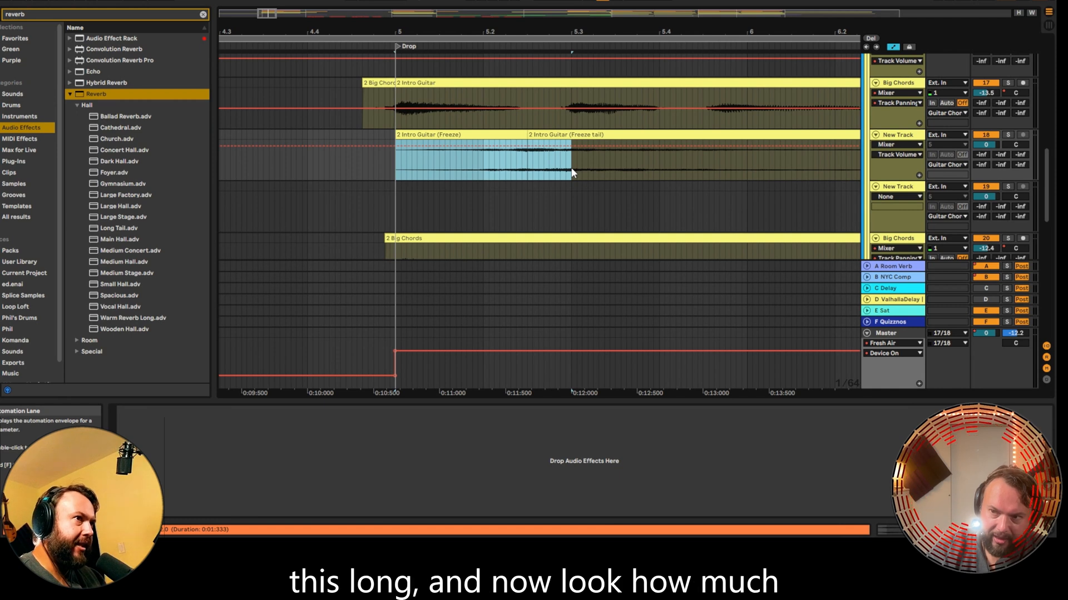
left_click_drag(633, 28, 460, 3)
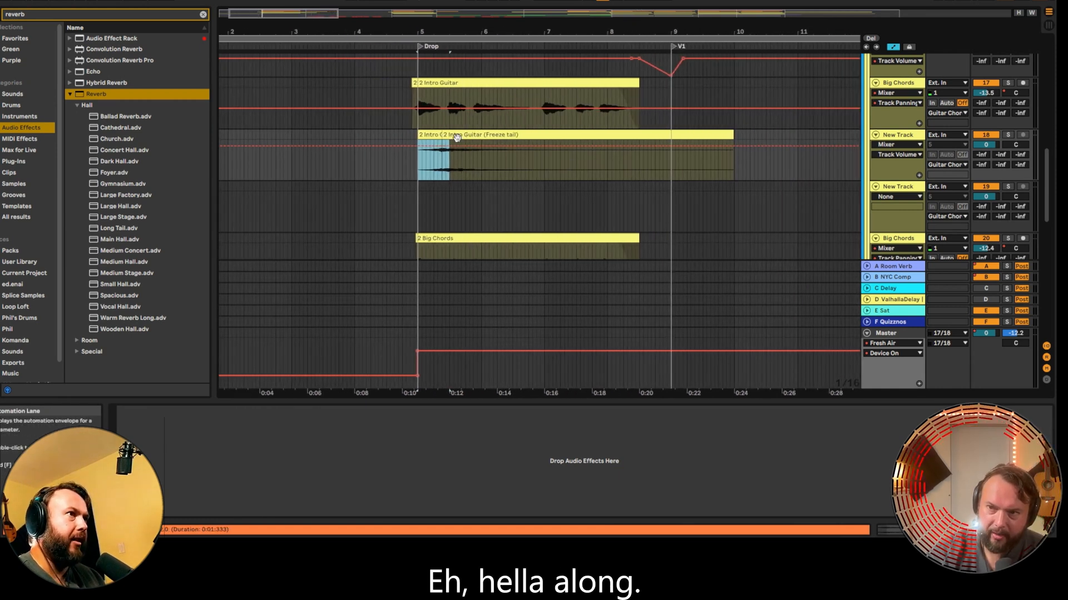
- Reverse the Intro Guitar freeze tail clip and trim off its quiet beginning
left_click(483, 136)
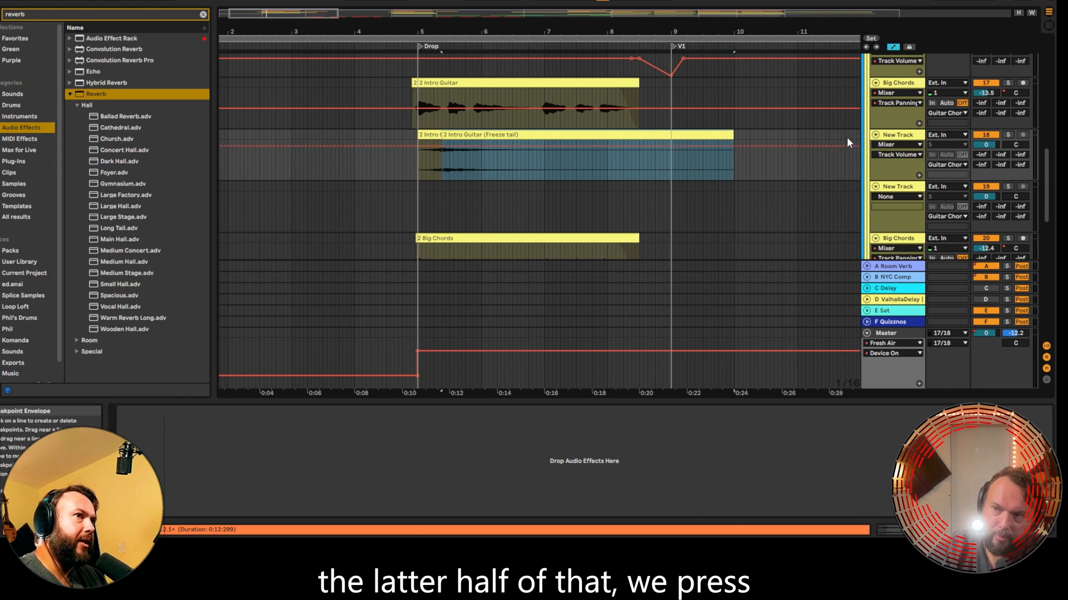
key("r")
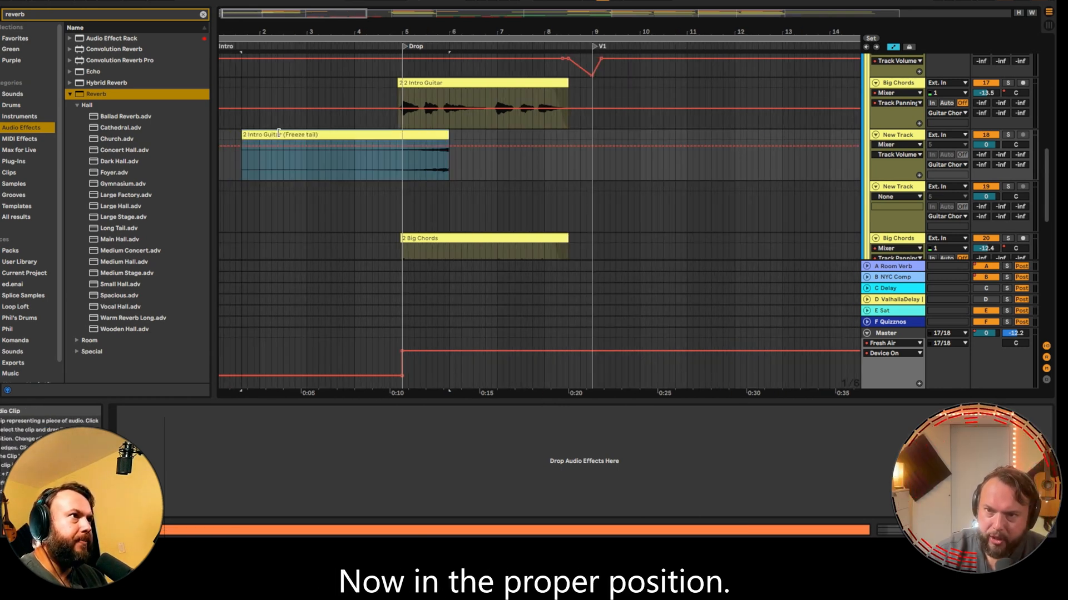
left_click_drag(279, 133, 284, 134)
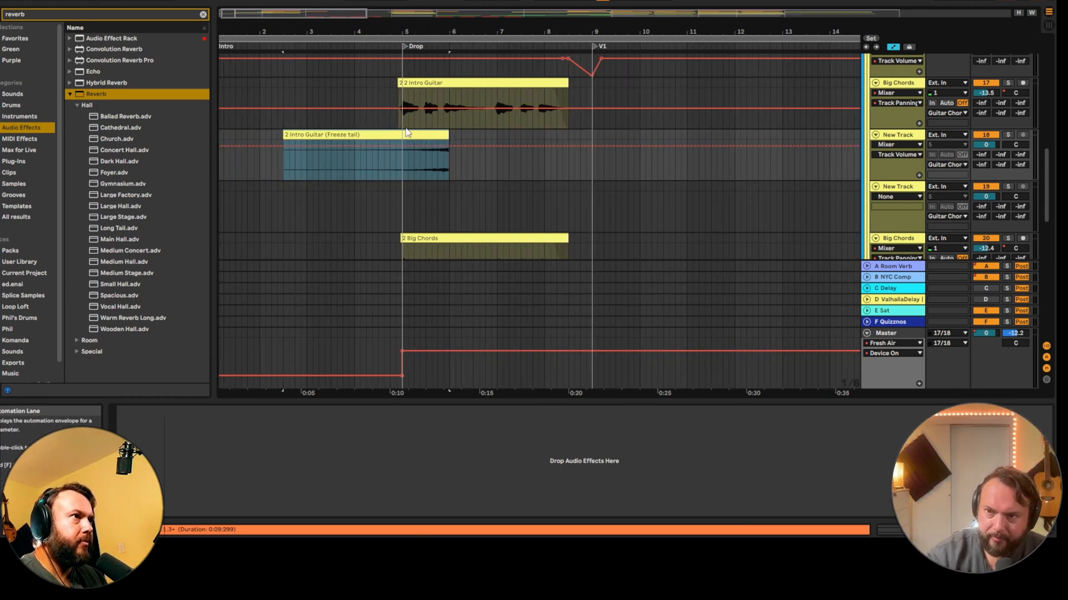
- Move the reversed freeze tail clip so its end lines up with the first Intro Guitar note at the Drop
left_click_drag(427, 134, 384, 138)
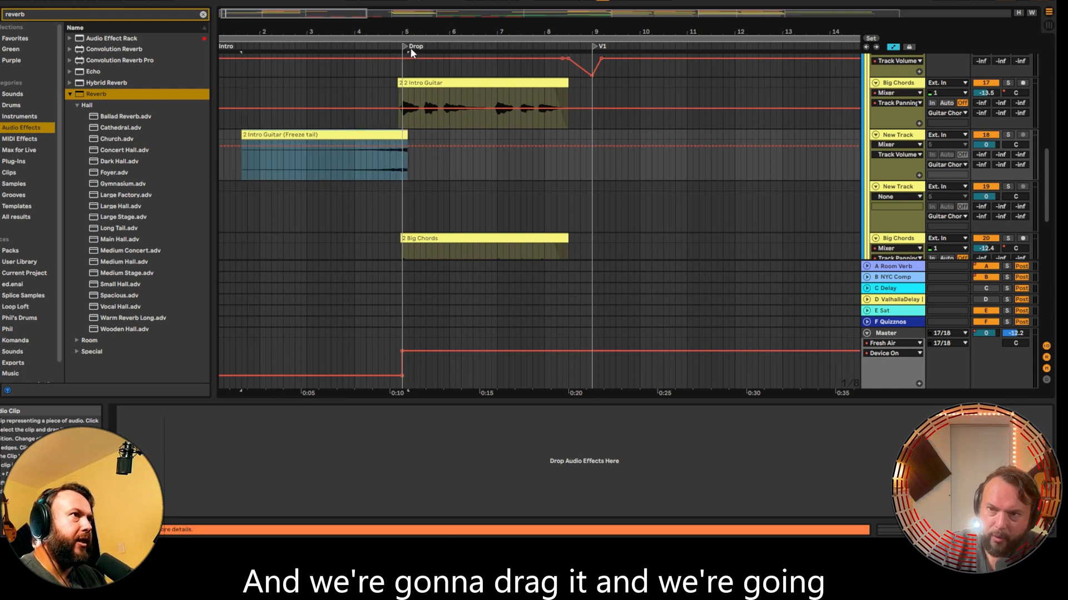
left_click_drag(398, 28, 429, 106)
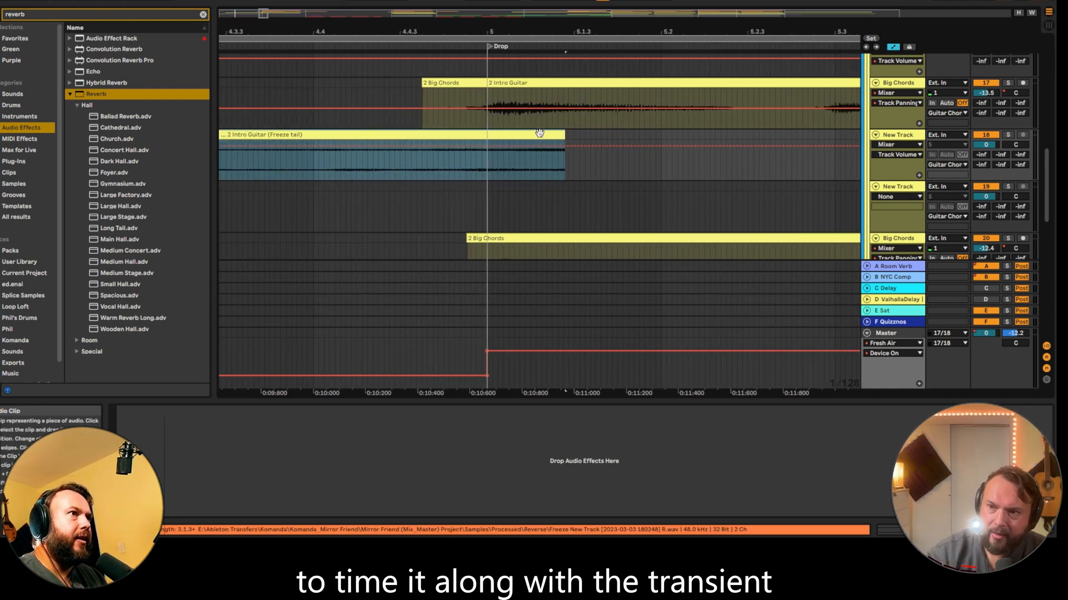
left_click_drag(544, 135, 517, 139)
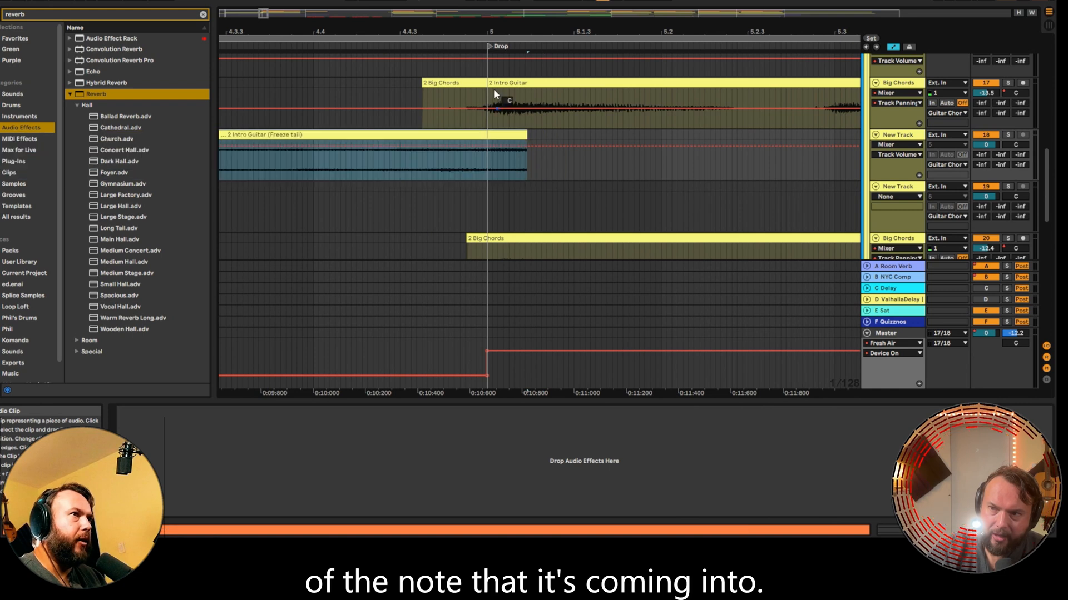
- Solo the New Track and play the reversed reverb tail from its beginning into the Drop
left_click_drag(490, 32, 489, 9)
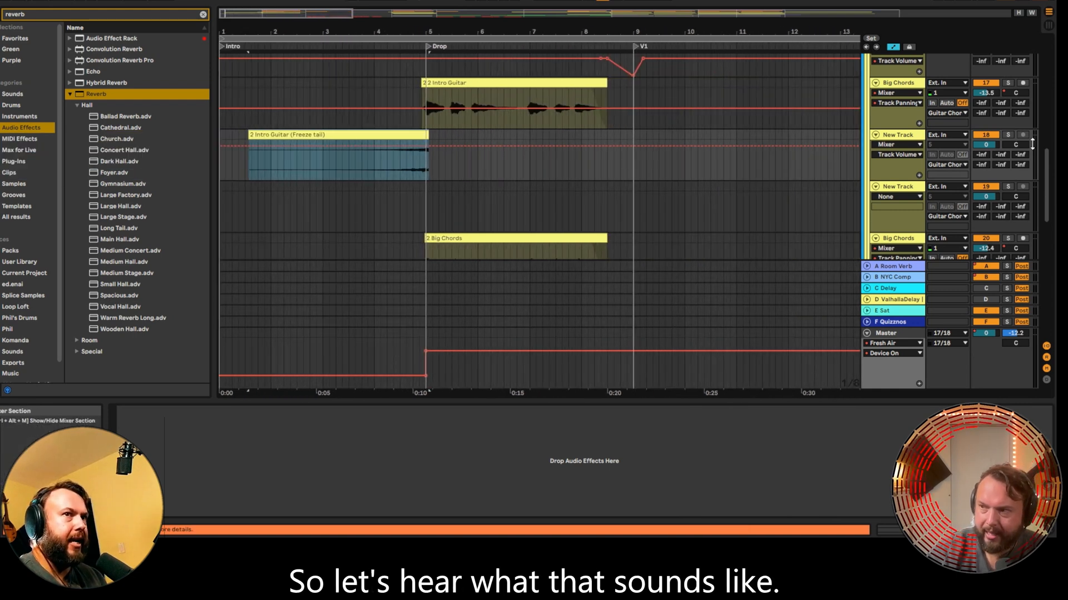
left_click(1008, 134)
left_click(252, 165)
key("space")
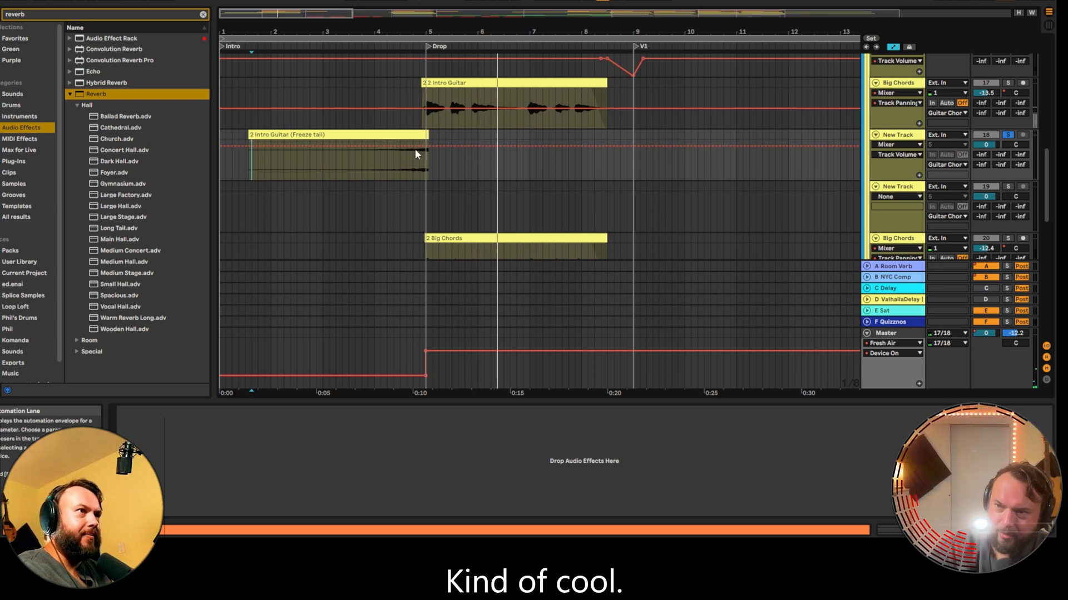
- Deactivate the reversed Big Chords clip just before the Drop and audition the transition with the reverb tail from about bar 3
scroll(430, 167, "up", 5)
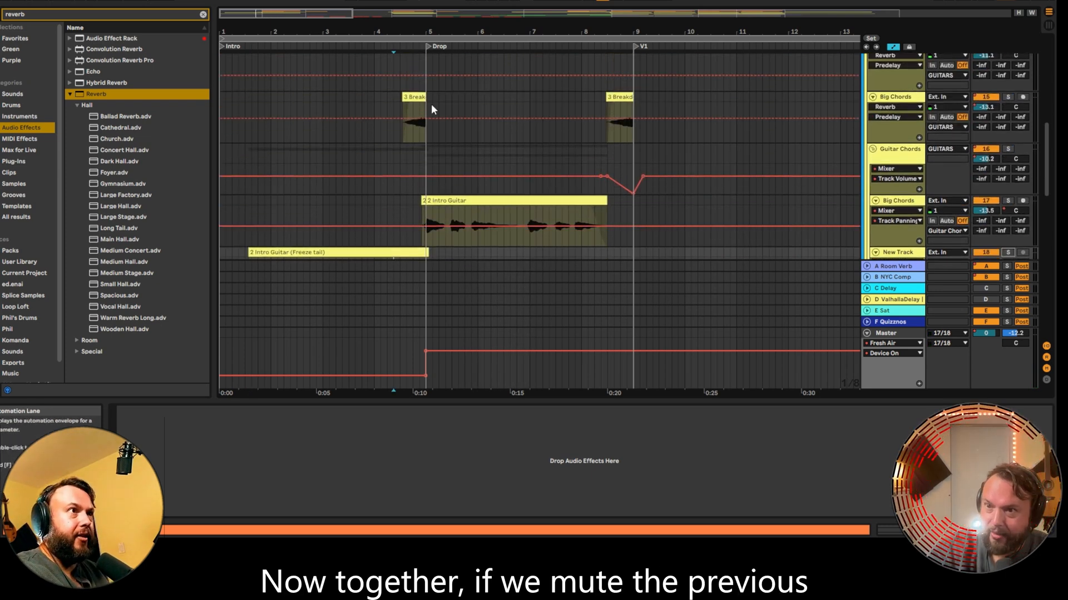
left_click(415, 111)
key("0")
left_click(349, 225)
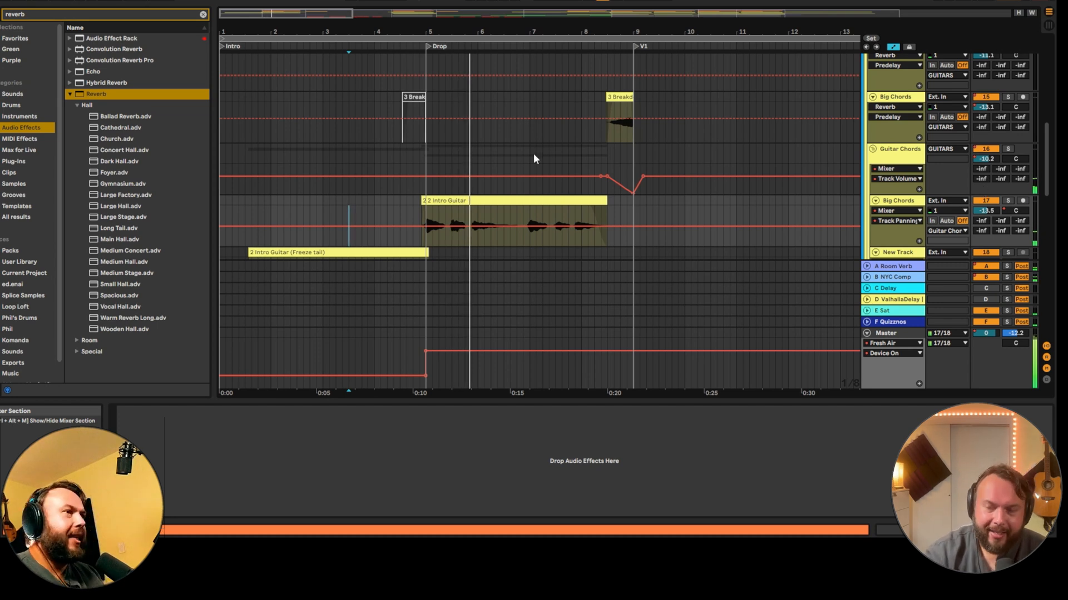
- Delete the reversed reverb tail clip and reactivate the Big Chords clip just before the Drop
left_click(418, 255)
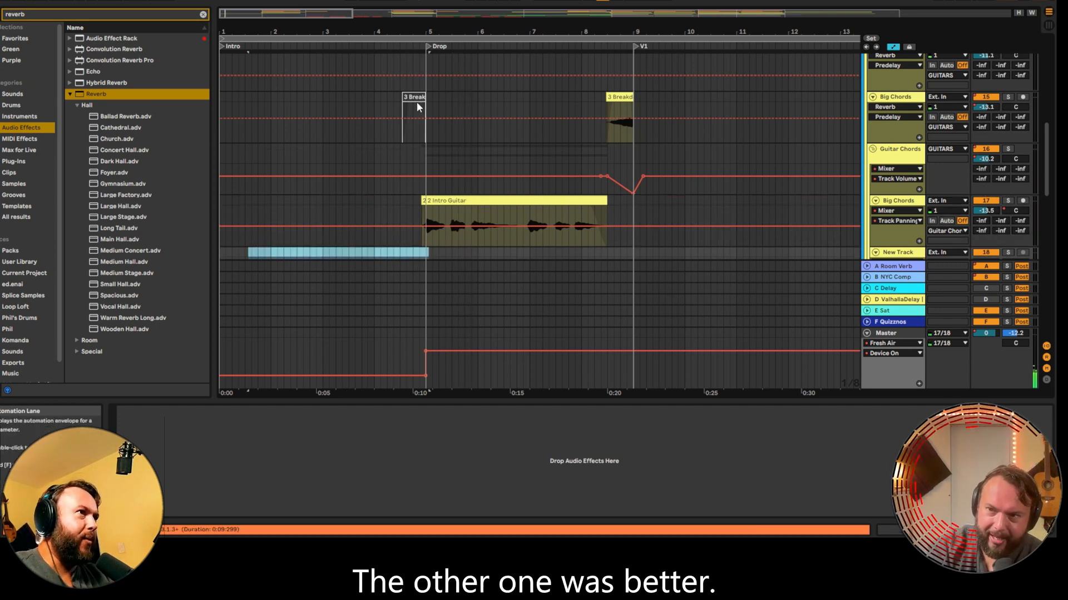
left_click(416, 100)
key("0")
- Delete both empty New Tracks from the Guitar Chords group
scroll(843, 220, "down", 3)
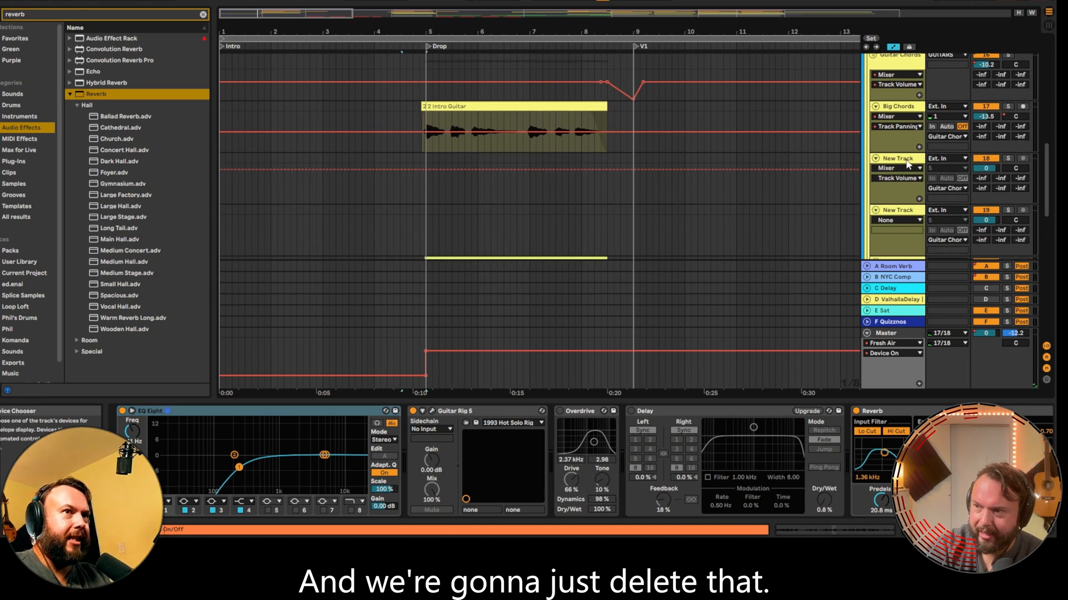
left_click(907, 161)
key("Delete")
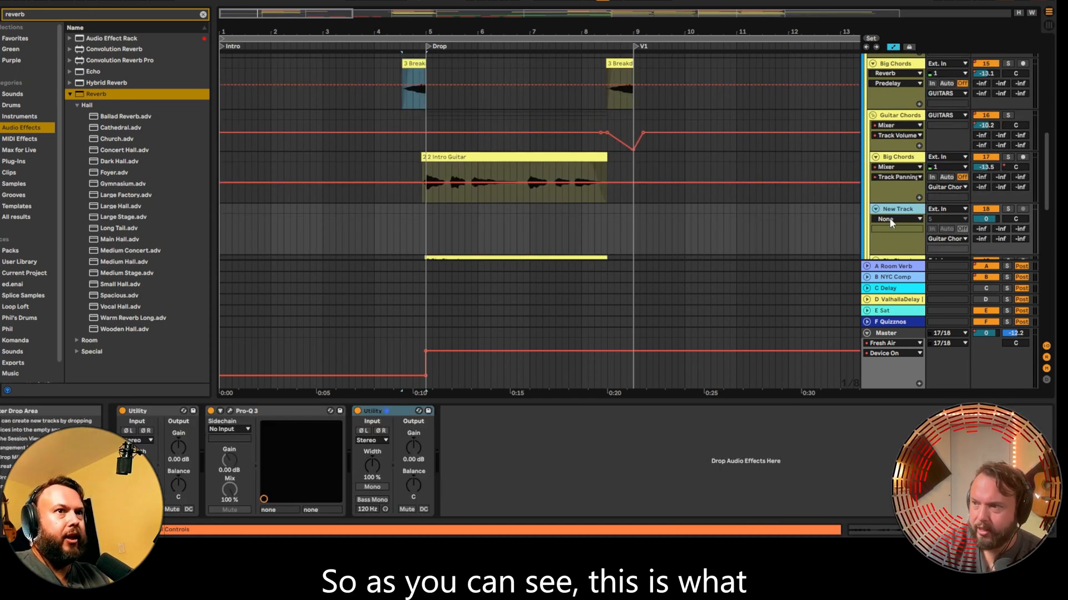
key("Delete")
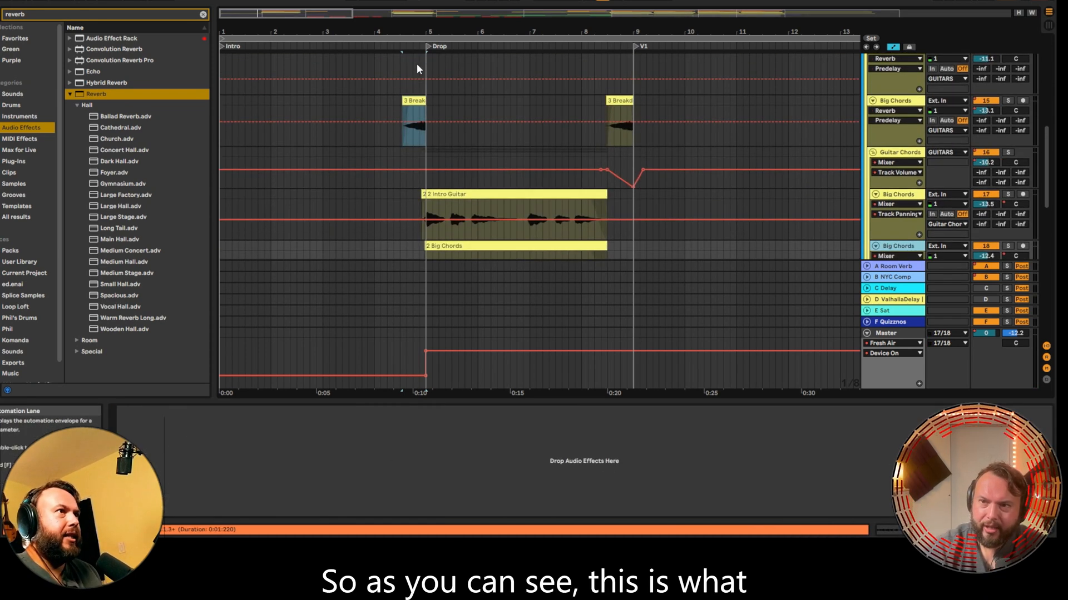
- Solo the Big Chords track holding the reversed clips and play it from just before the Drop
left_click(406, 106)
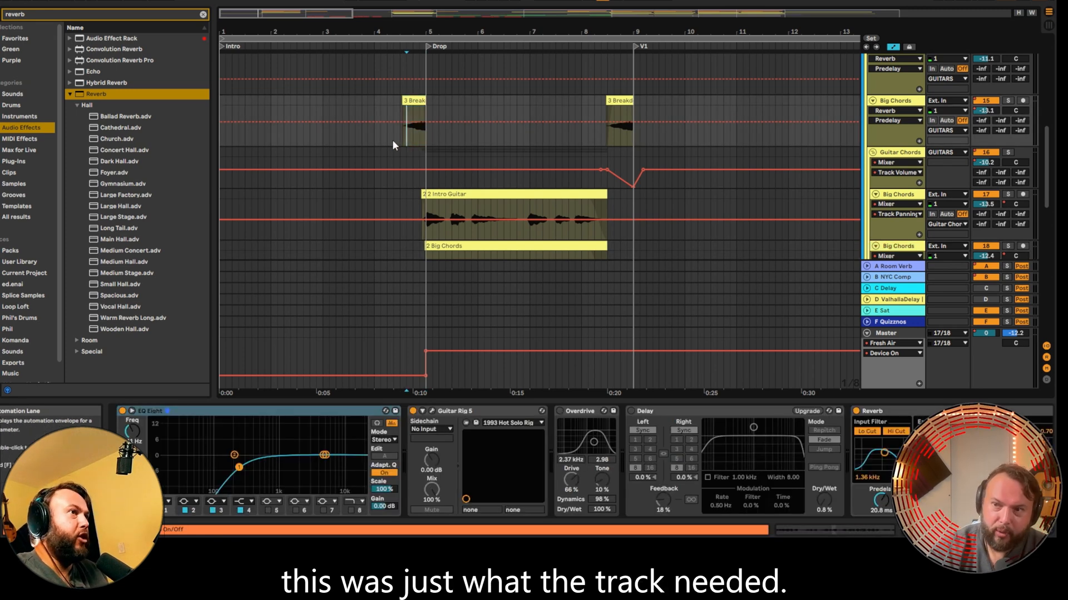
left_click(1008, 101)
key("space")
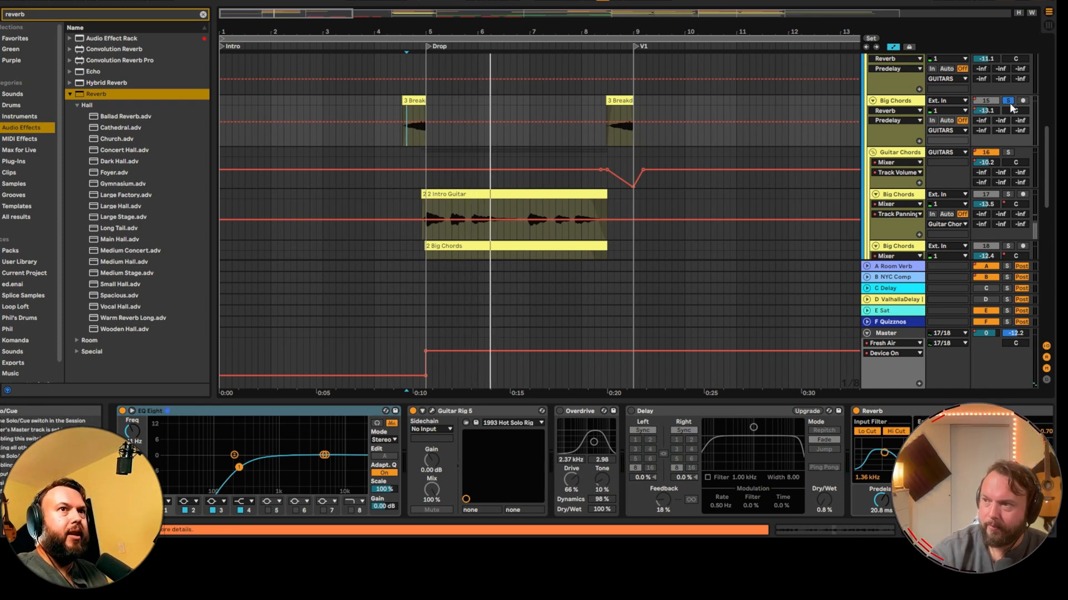
scroll(428, 206, "down", 4)
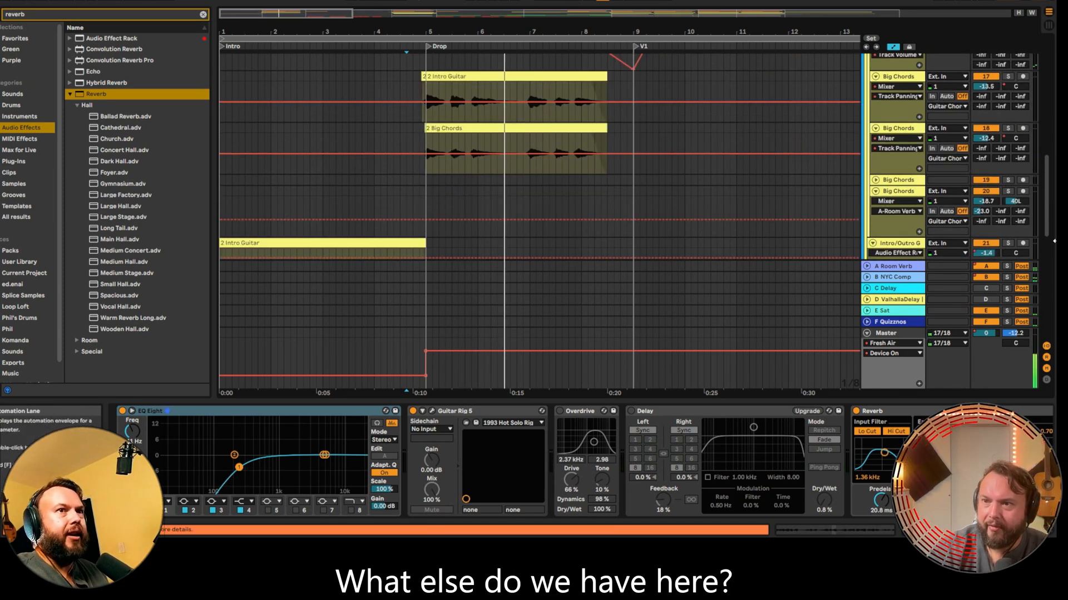
- Solo the two stacked Big Chords takes in the Guitar Chords group and play them from just before the Drop
left_click(1008, 127)
scroll(997, 127, "up", 2)
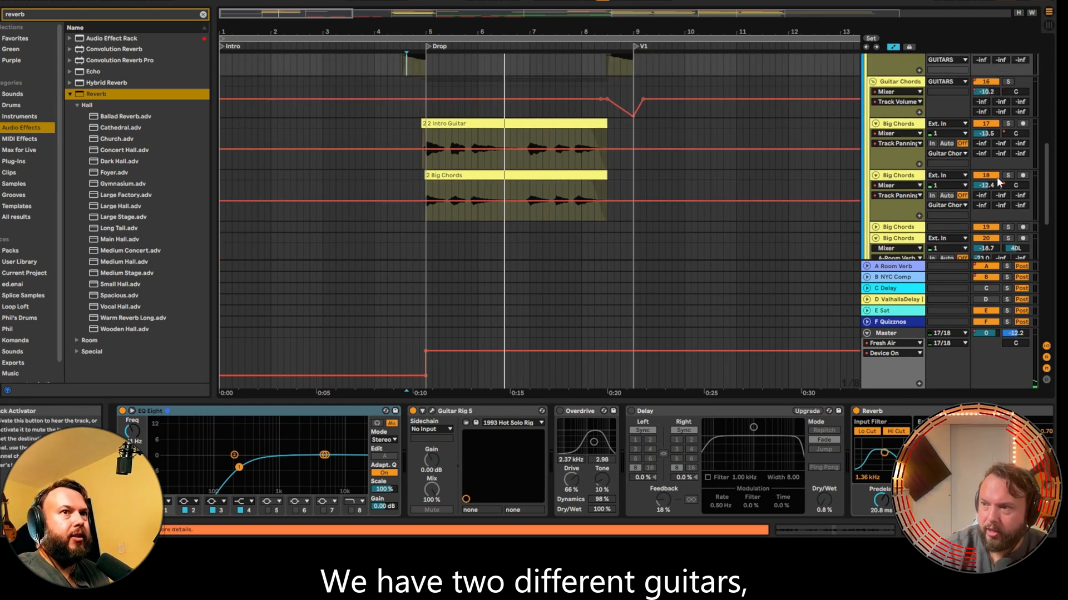
left_click(418, 180)
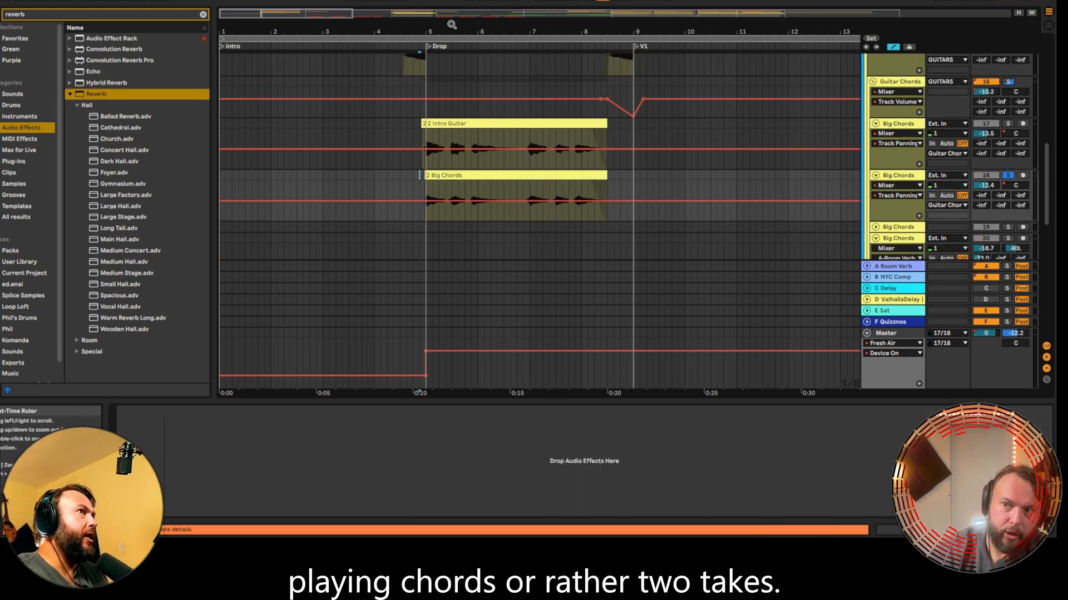
left_click_drag(451, 24, 451, 61)
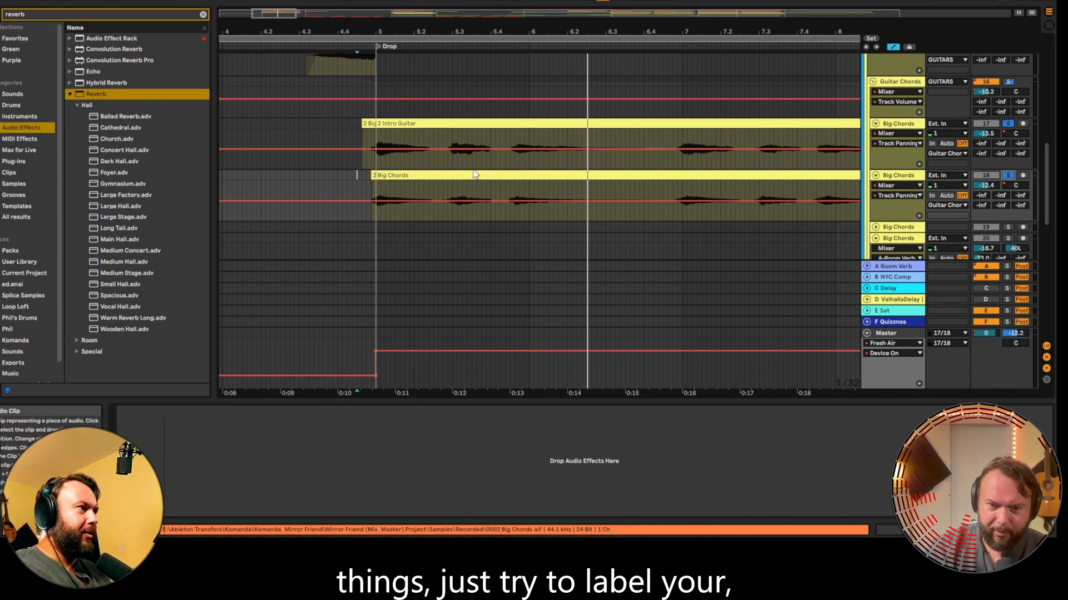
- Examine the two stacked guitar takes at the Drop and compare their panning automation with the Riff section
left_click(396, 181)
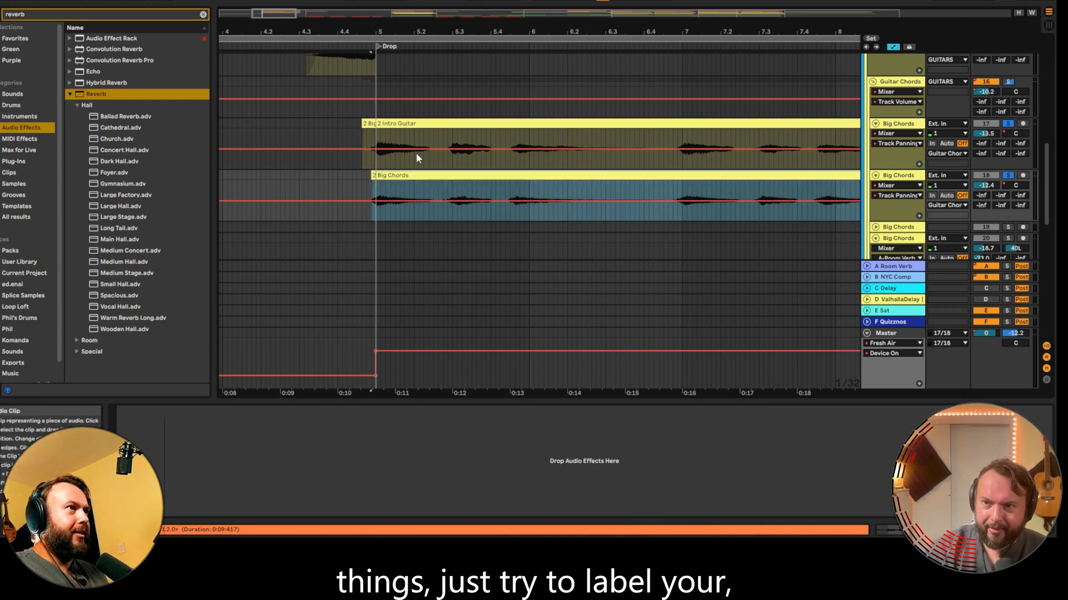
left_click(436, 123)
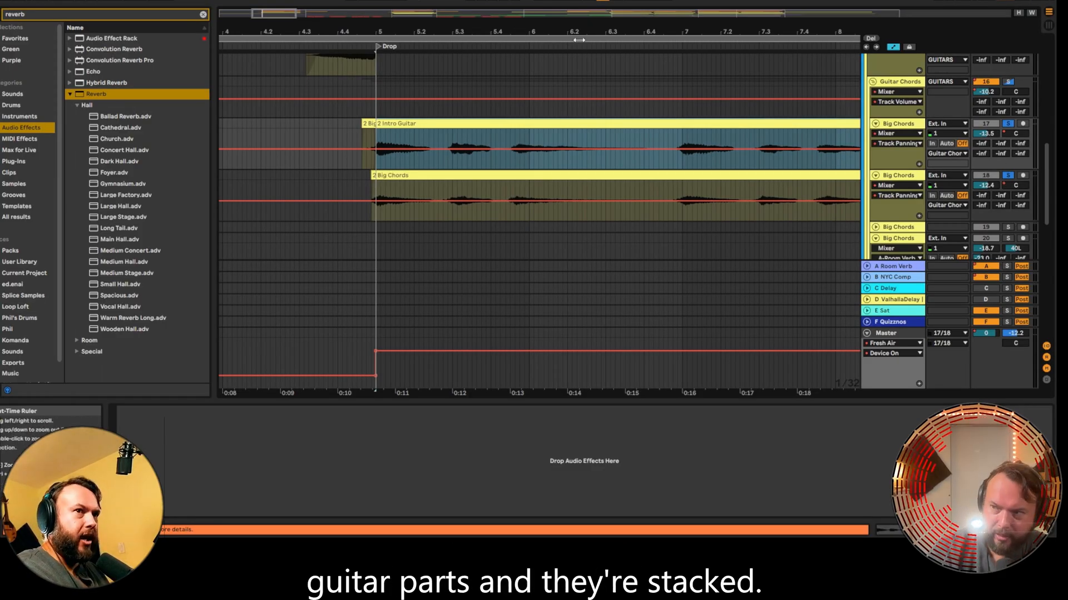
right_click(1025, 134)
left_click(1047, 152)
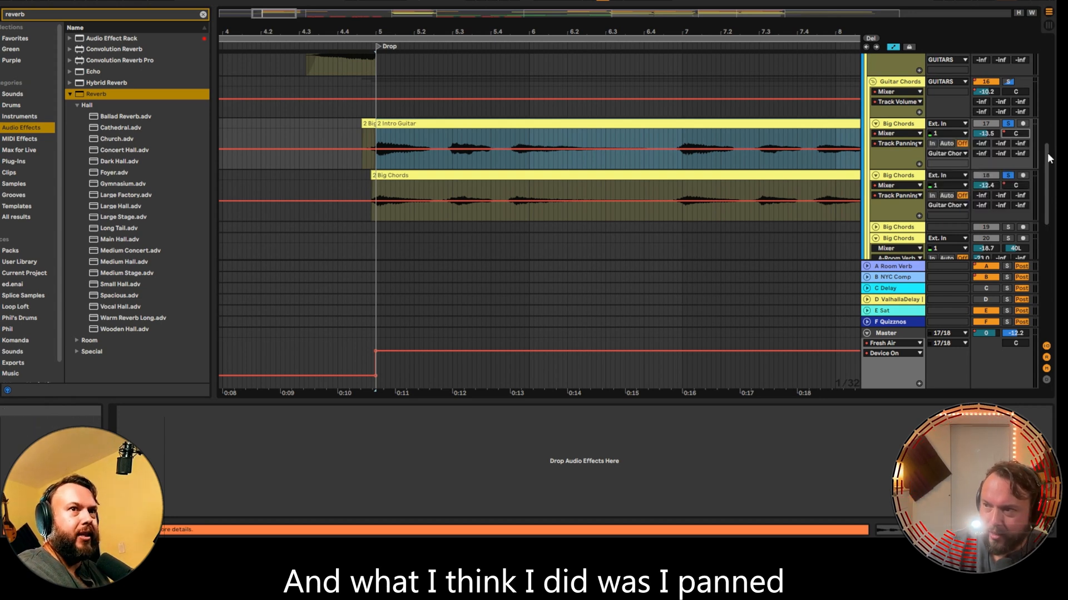
key("minus")
key("minus")
key("minus")
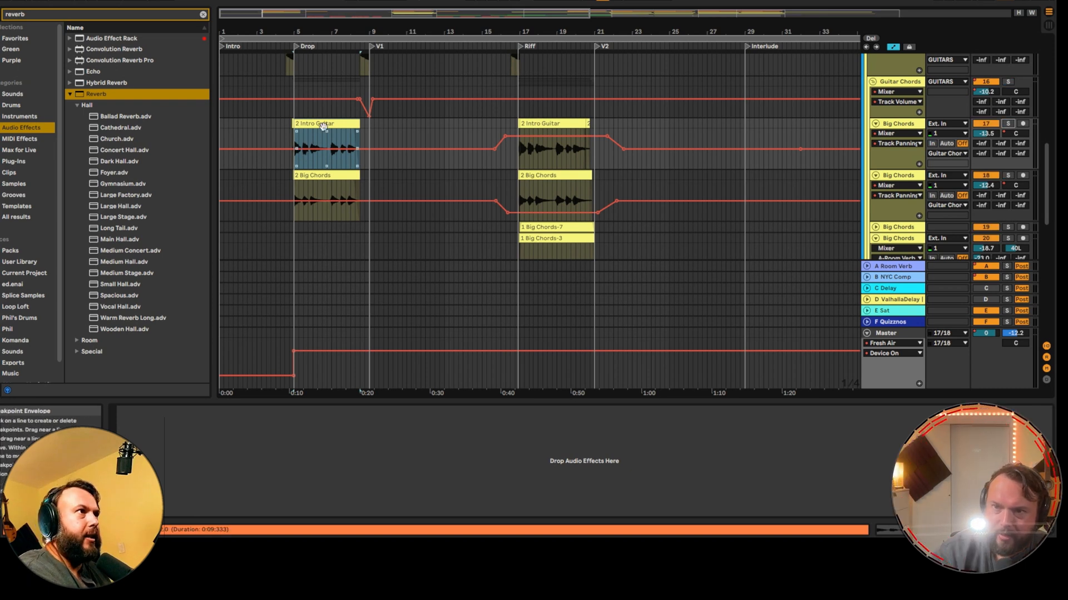
- Audition both soloed Big Chords takes during the Drop and again from the start of the Riff
left_click(514, 161)
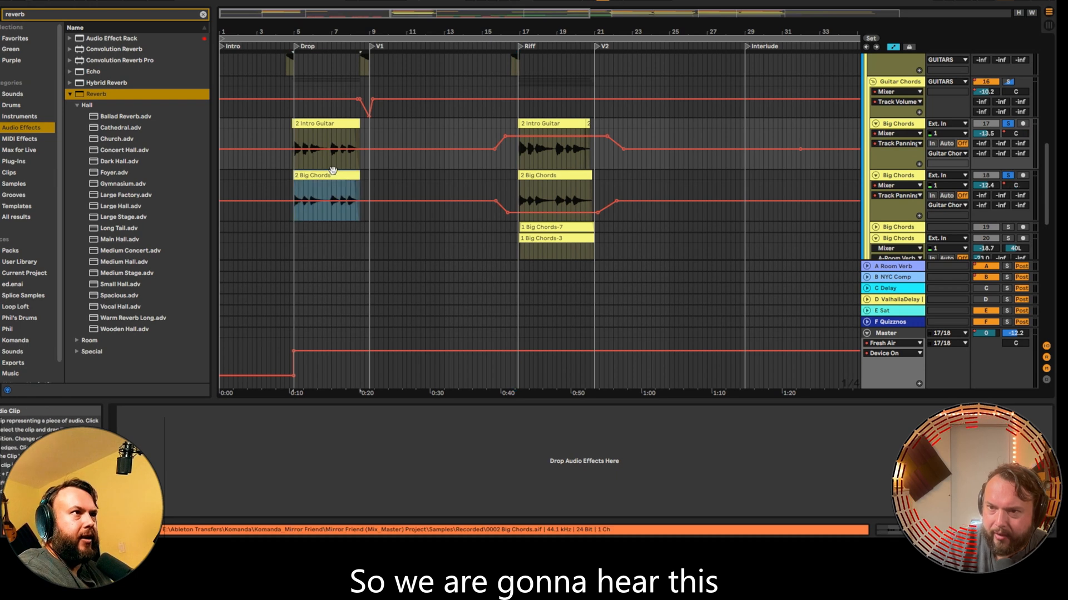
left_click(334, 185)
left_click(332, 161)
key("space")
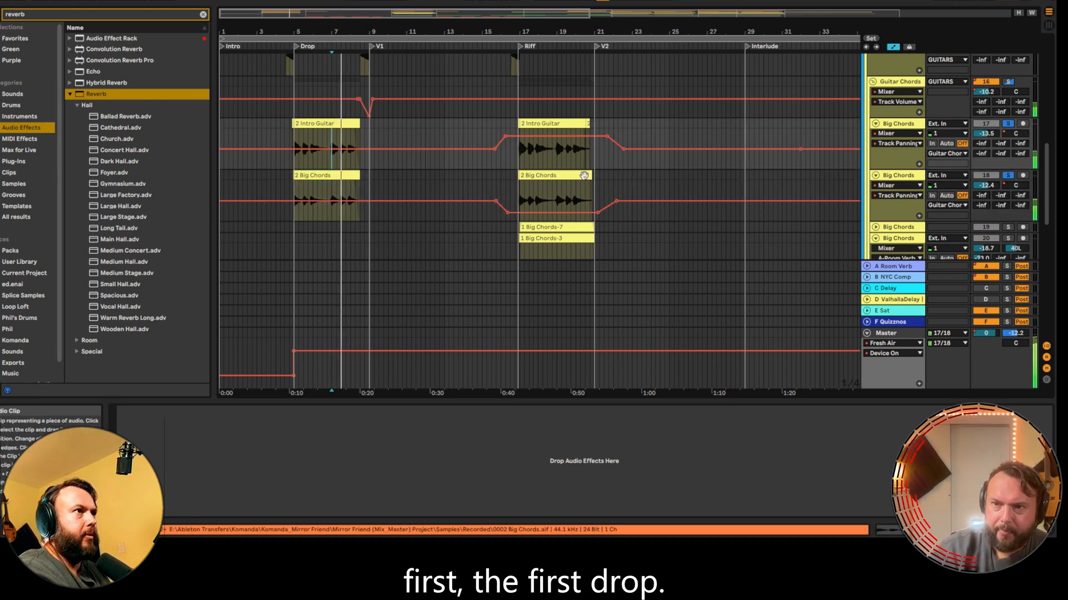
left_click(519, 166)
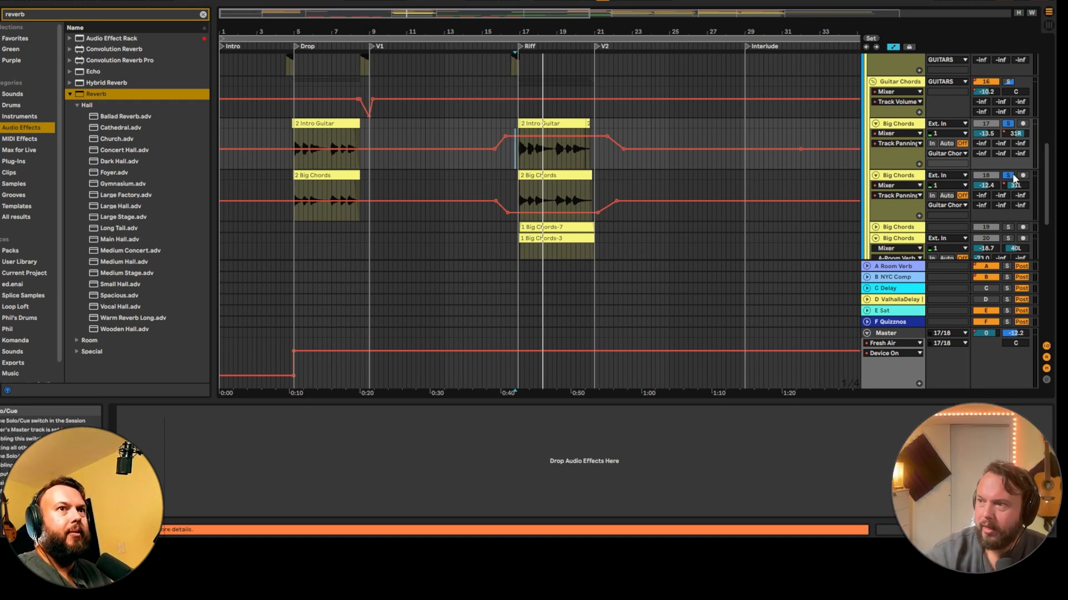
- Set playback to start at the Drop on the Wavy Synth track, solo the DRUMS group and play it
scroll(322, 176, "down", 10)
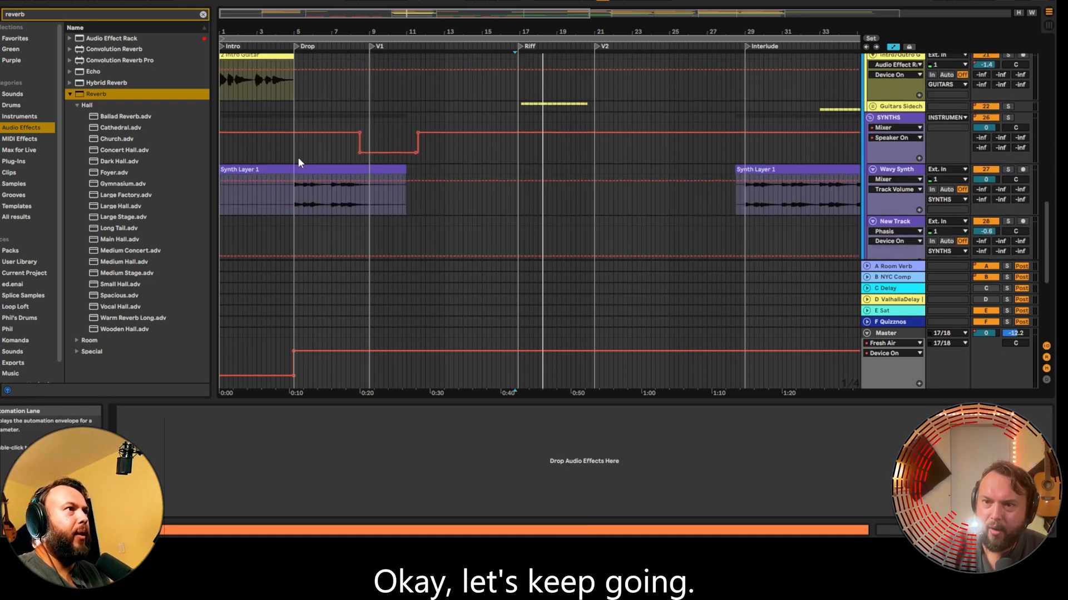
left_click(295, 198)
scroll(326, 189, "up", 8)
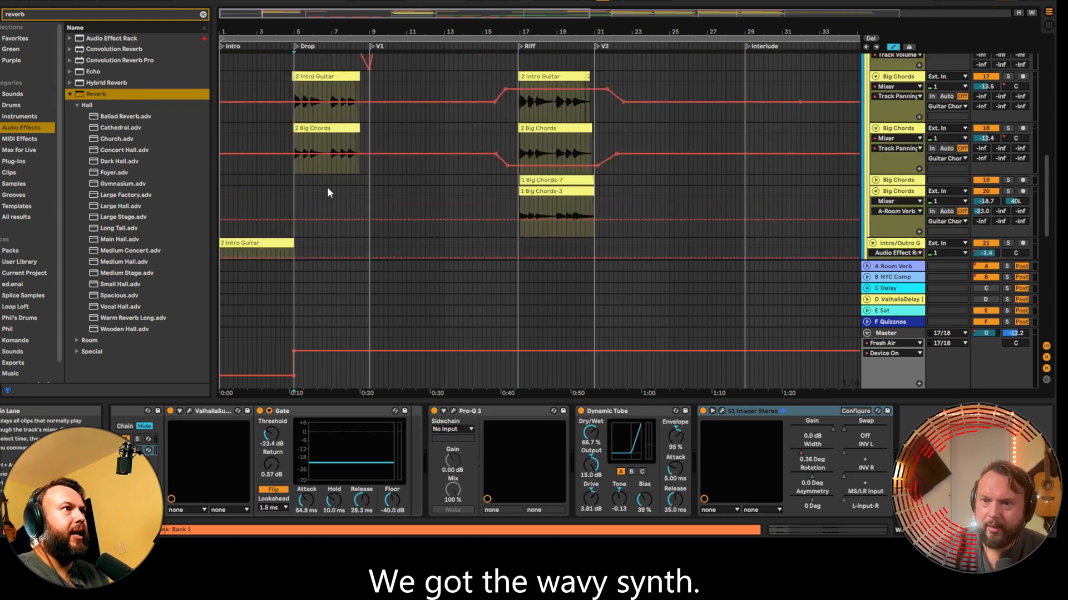
scroll(332, 165, "up", 5)
scroll(293, 176, "up", 5)
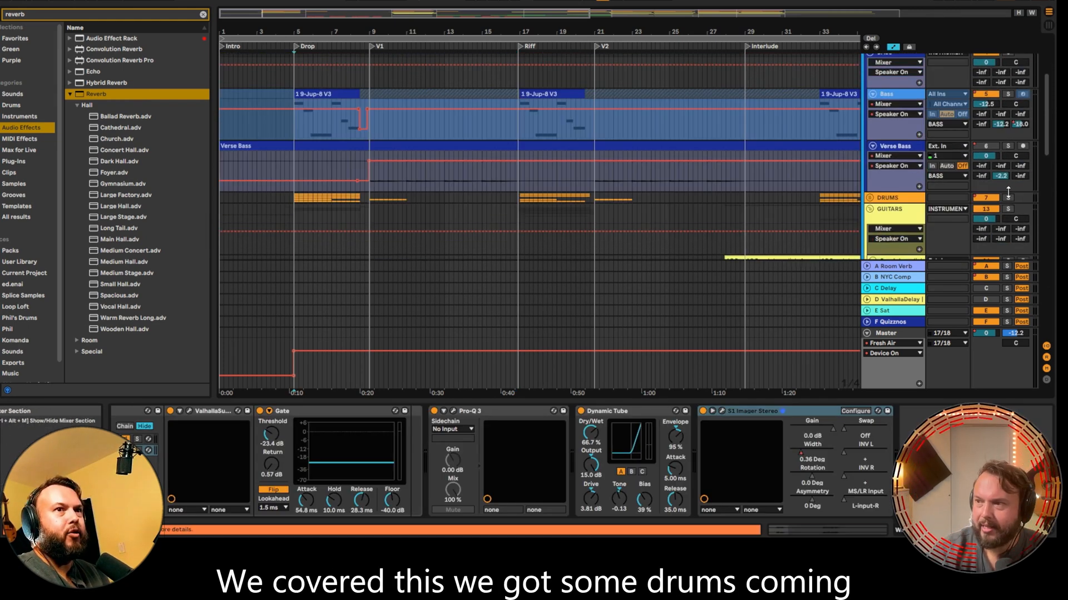
left_click(1007, 198)
key("space")
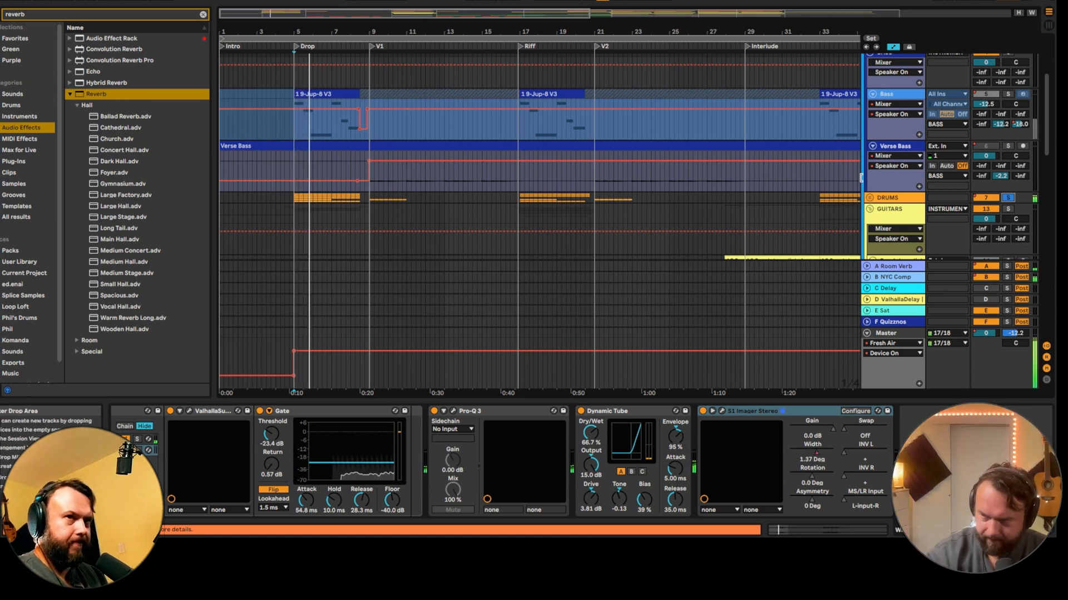
- Unfold the DRUMS group during playback and look back through the Wavy Synth effect chain to its Utility
left_click(870, 197)
scroll(508, 223, "down", 2)
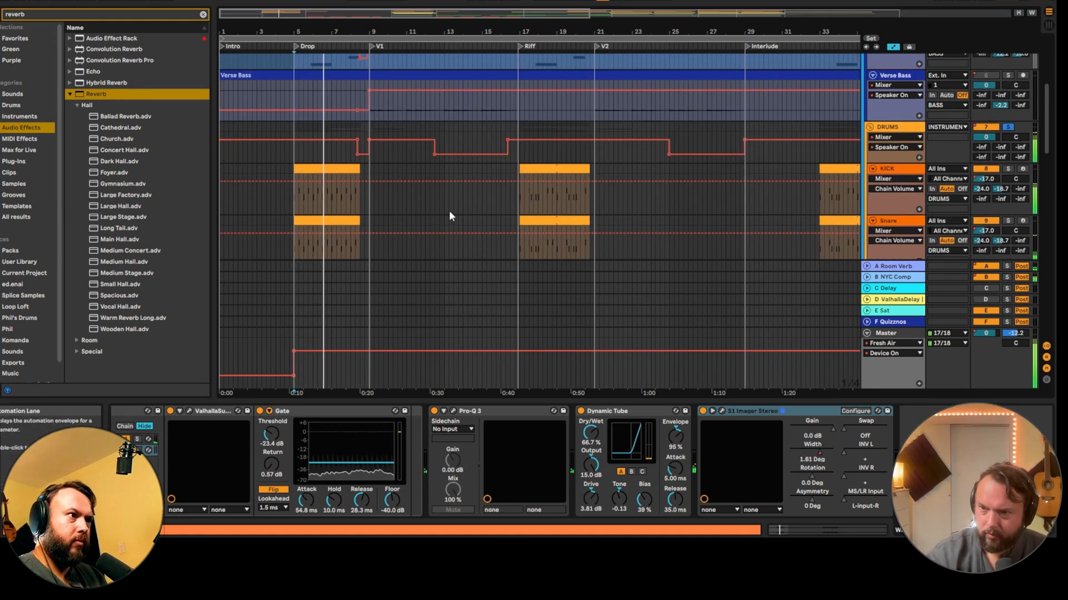
scroll(332, 474, "left", 10)
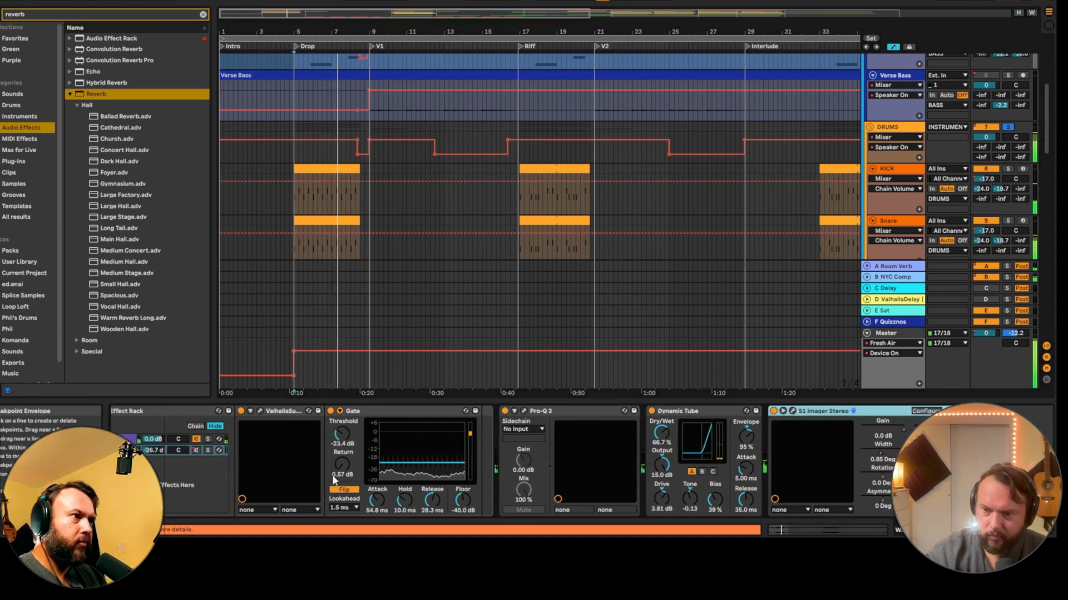
scroll(292, 480, "left", 12)
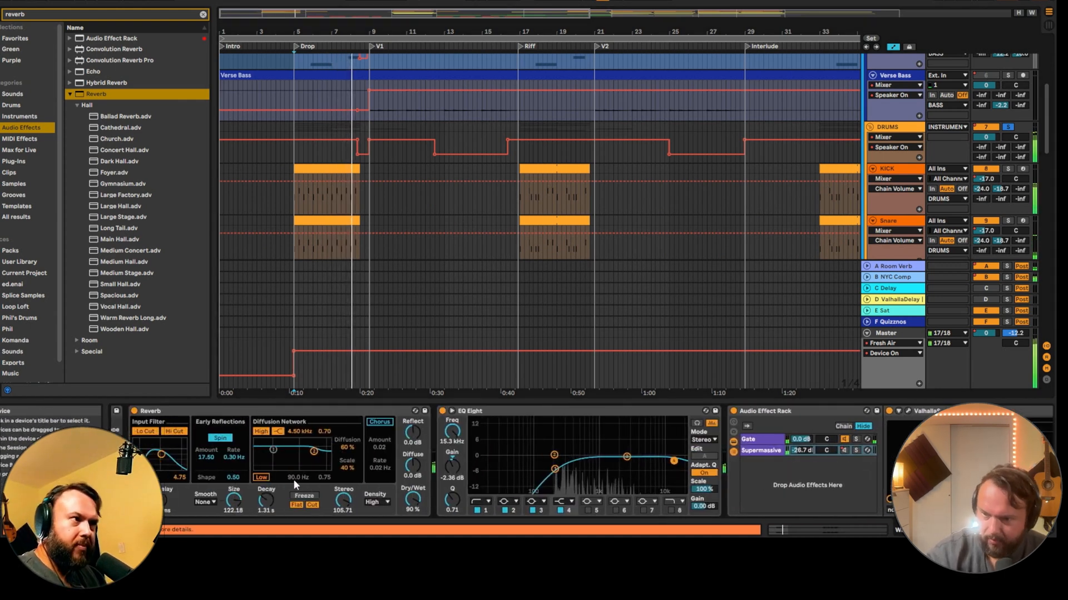
scroll(313, 478, "left", 3)
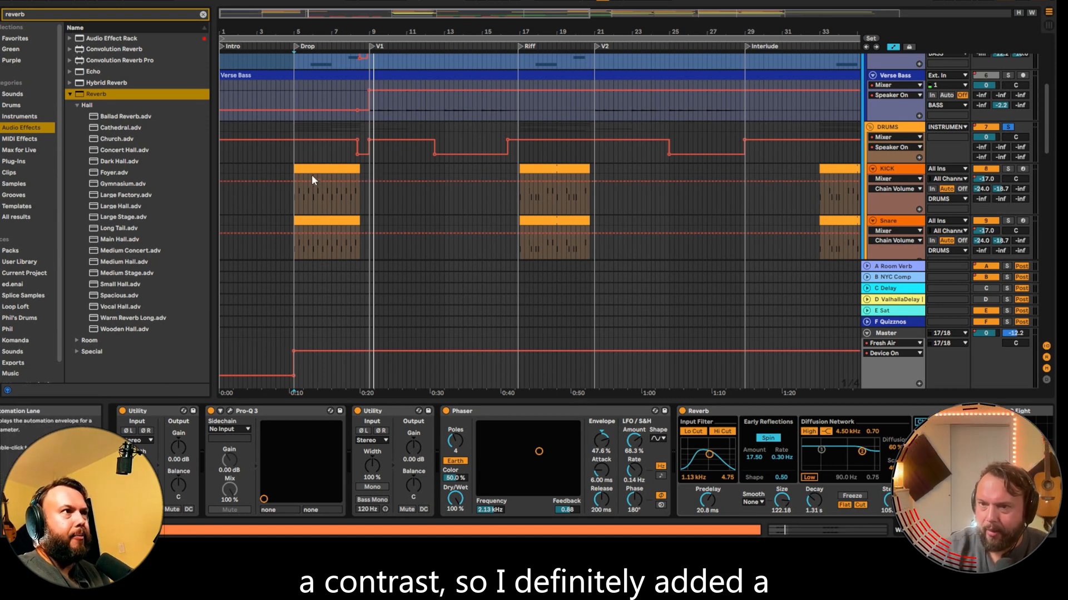
- Inspect the sample layers and device chains of the KICK, Snare and Ride tracks at the Drop
left_click(297, 161)
left_click(297, 210)
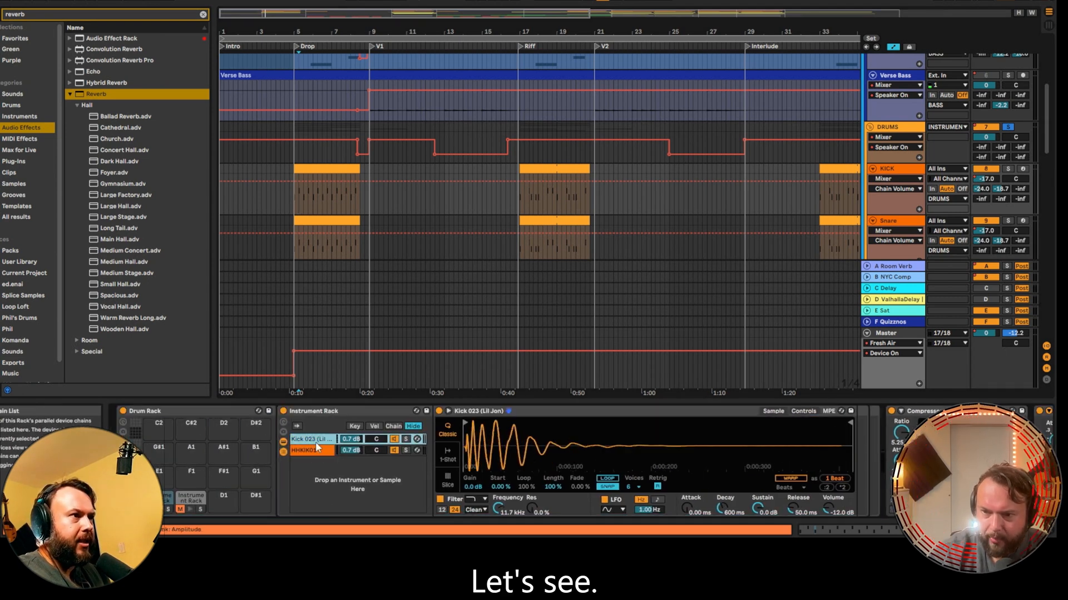
left_click(319, 439)
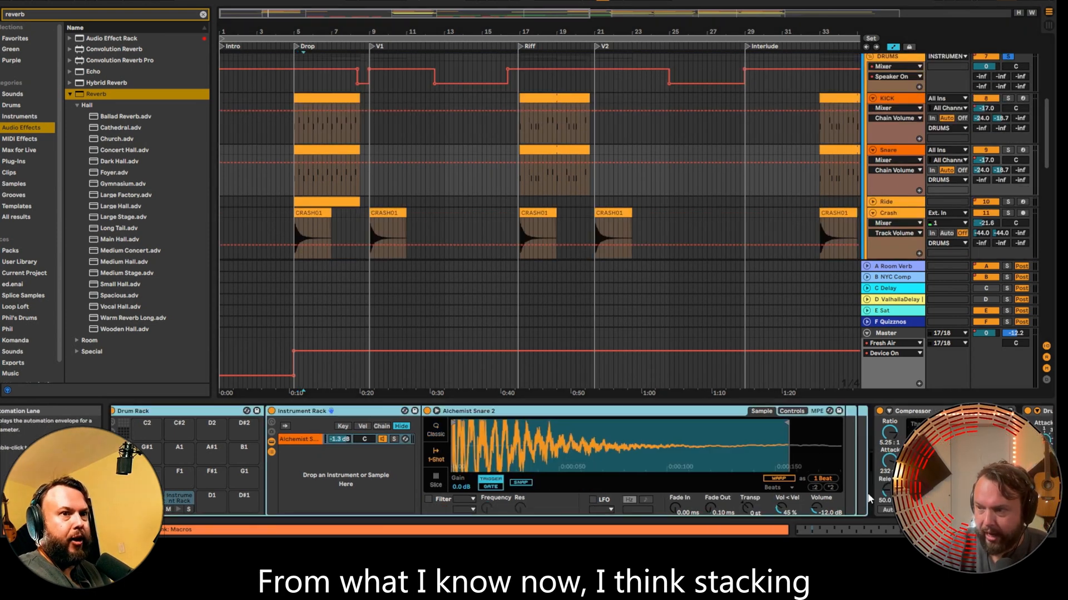
scroll(860, 503, "right", 4)
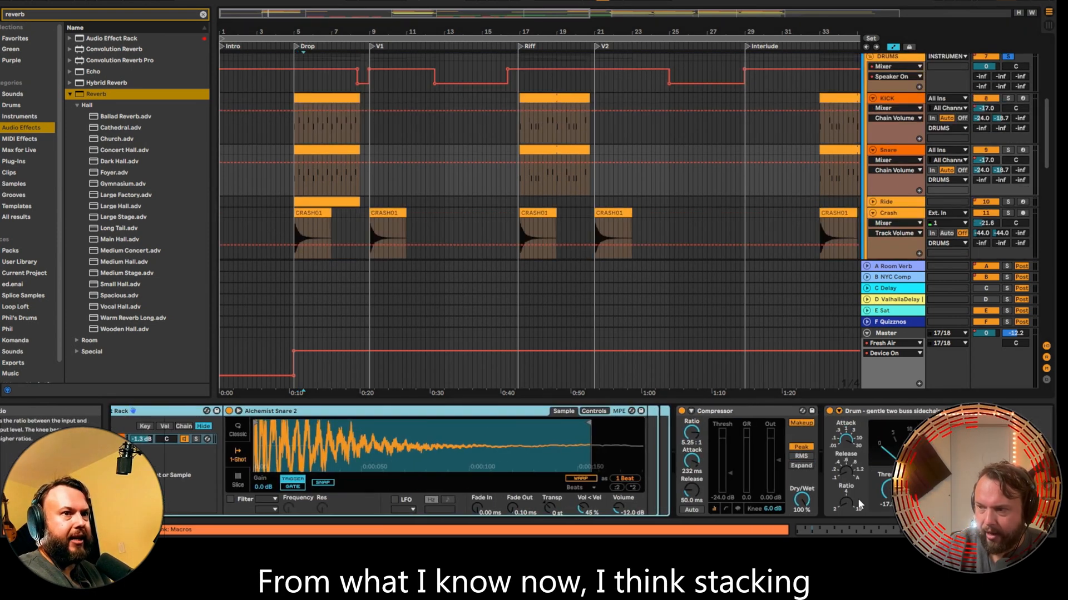
scroll(572, 505, "left", 3)
scroll(259, 503, "left", 2)
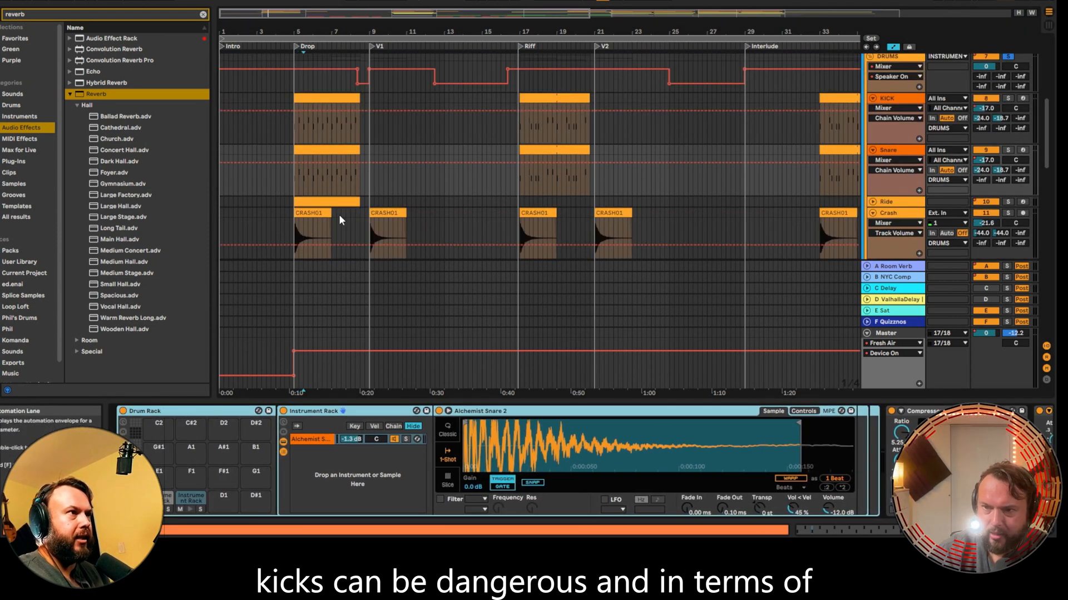
left_click(323, 203)
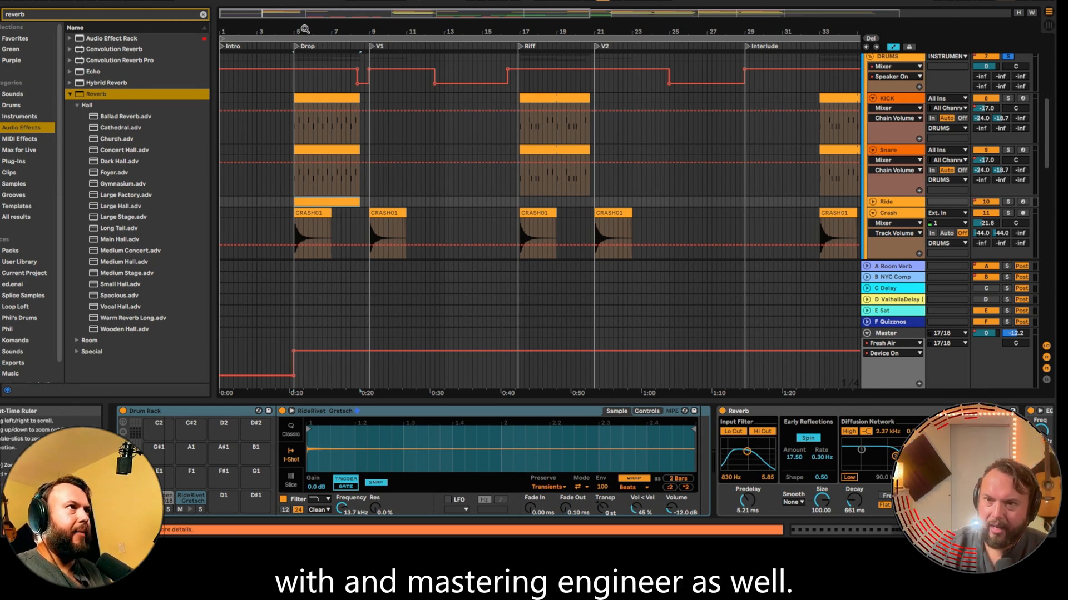
- Solo the KICK track and its Kick 023 (Lil Jon) chain, and play that layer from the Drop
left_click_drag(305, 29, 309, 84)
scroll(692, 144, "up", 3)
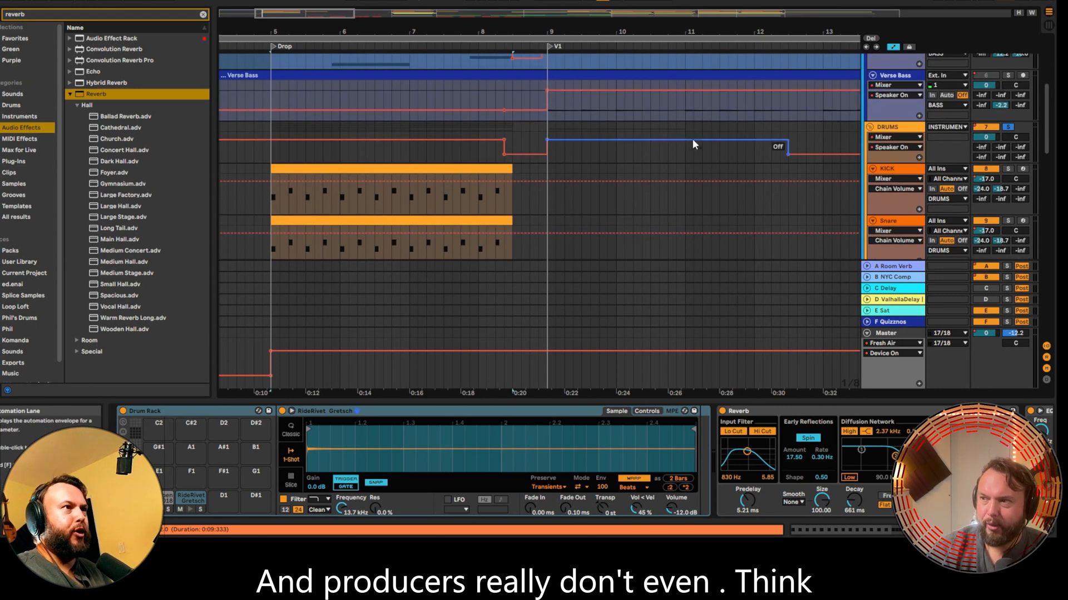
scroll(692, 144, "down", 3)
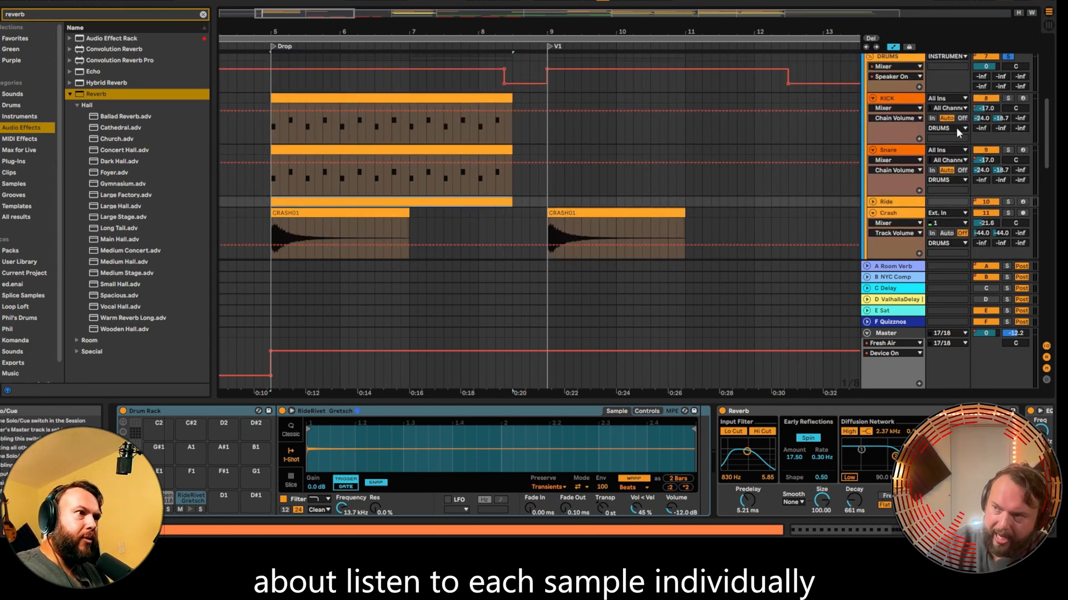
left_click(1008, 99)
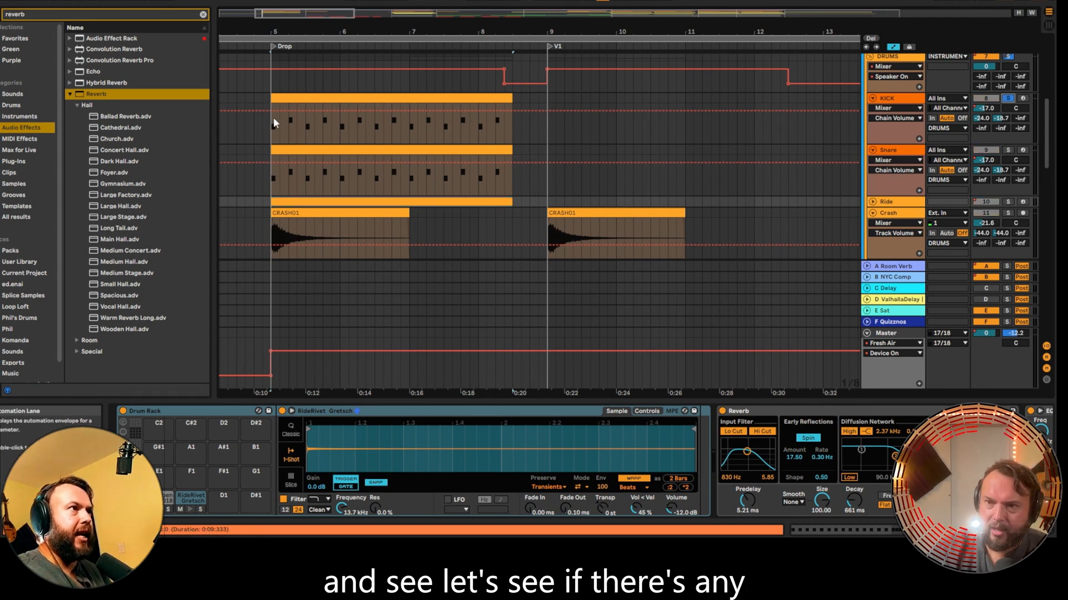
left_click(273, 120)
left_click(407, 440)
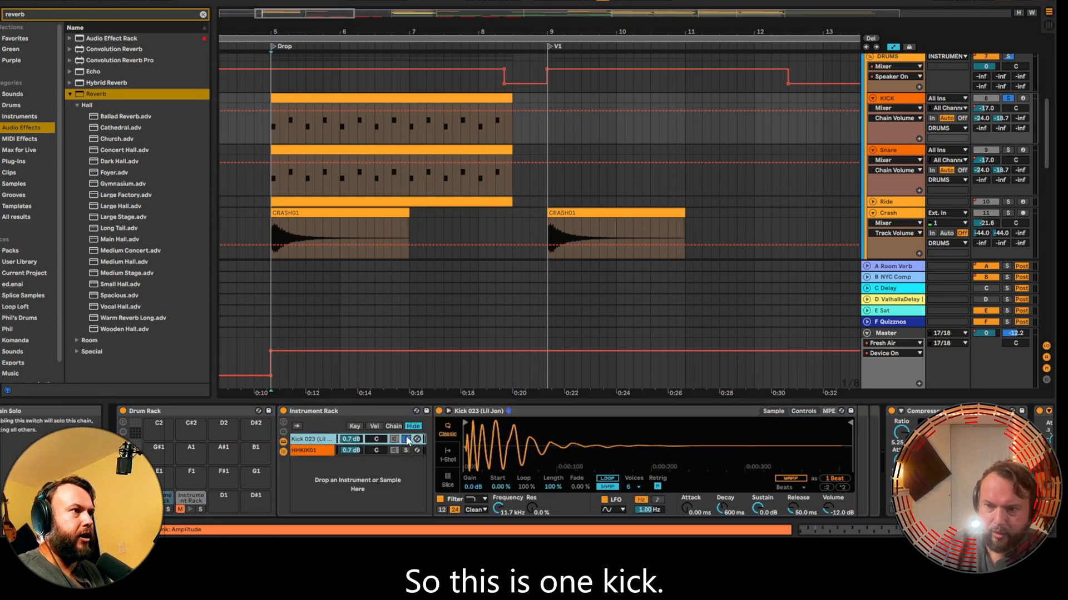
key("space")
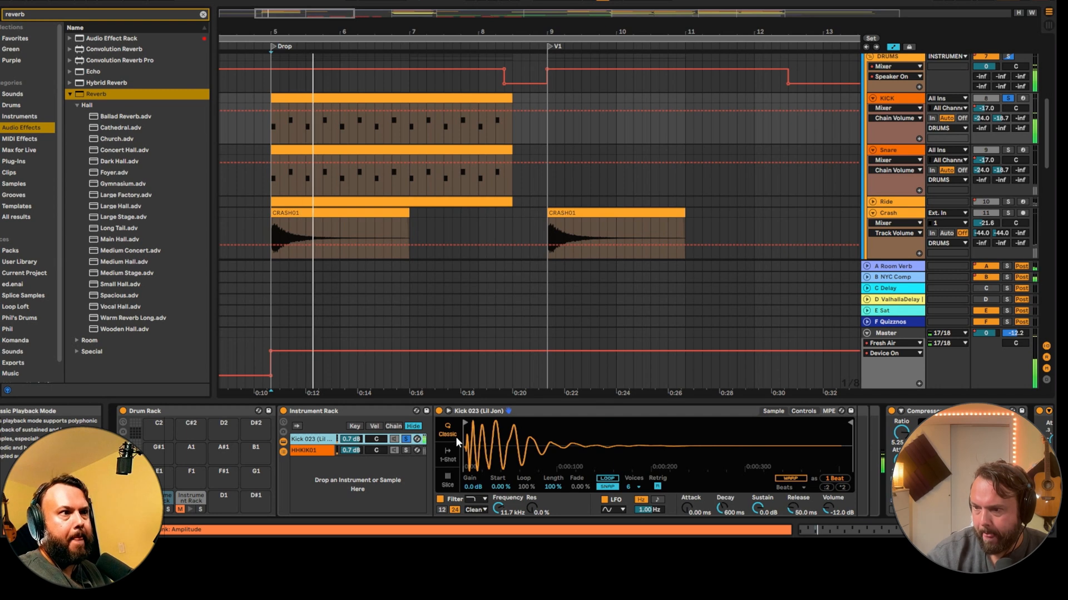
scroll(757, 498, "right", 5)
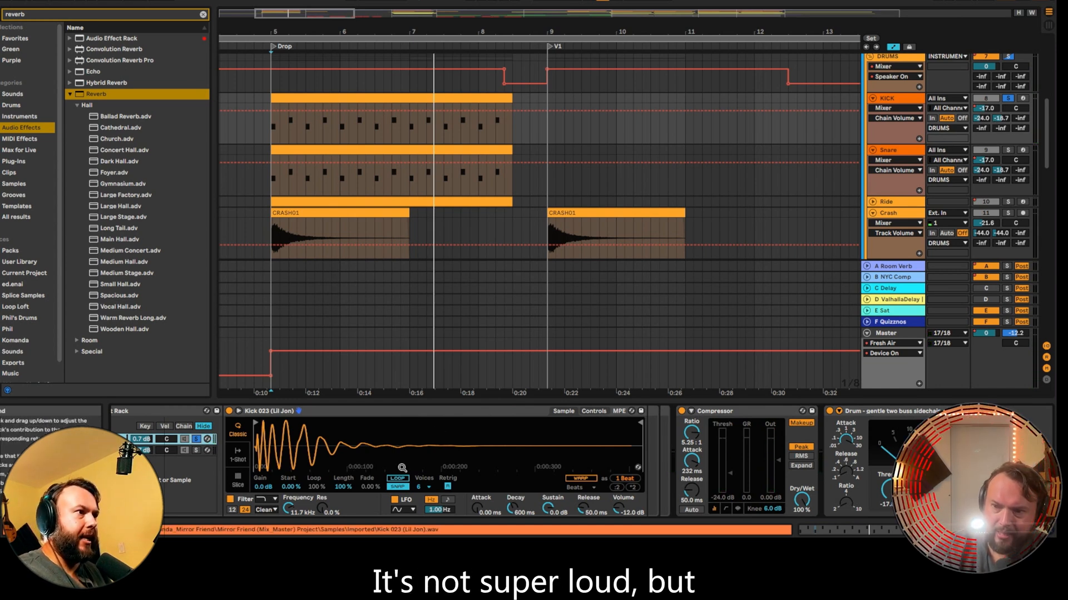
- Play the HHKIK01 kick layer soloed on its own from the Drop, and solo Kick 023 (Lil Jon) again to hear both layers
left_click(196, 449)
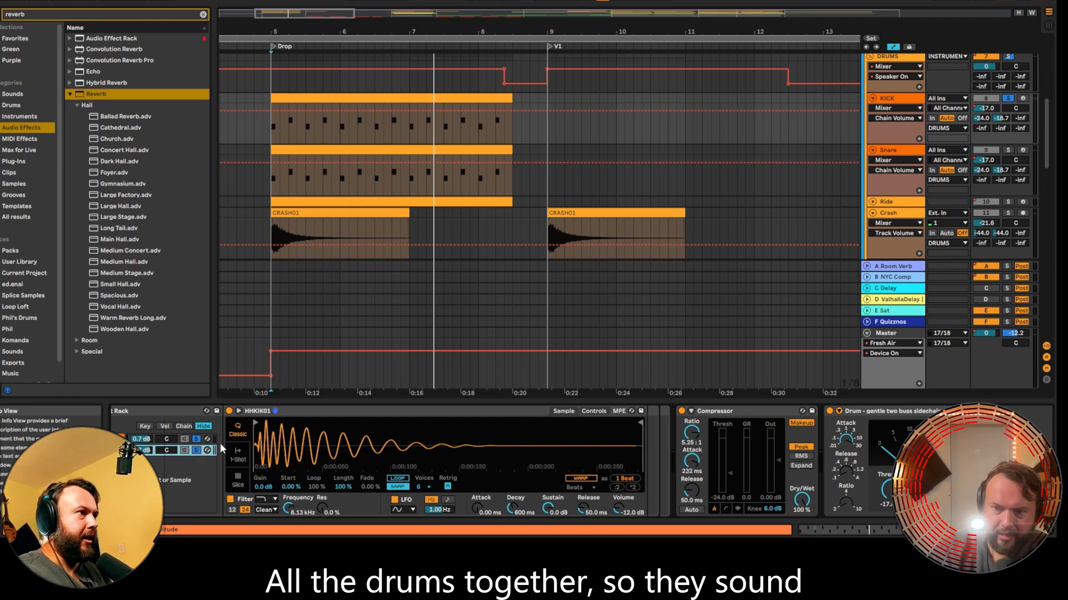
left_click(196, 439)
key("space")
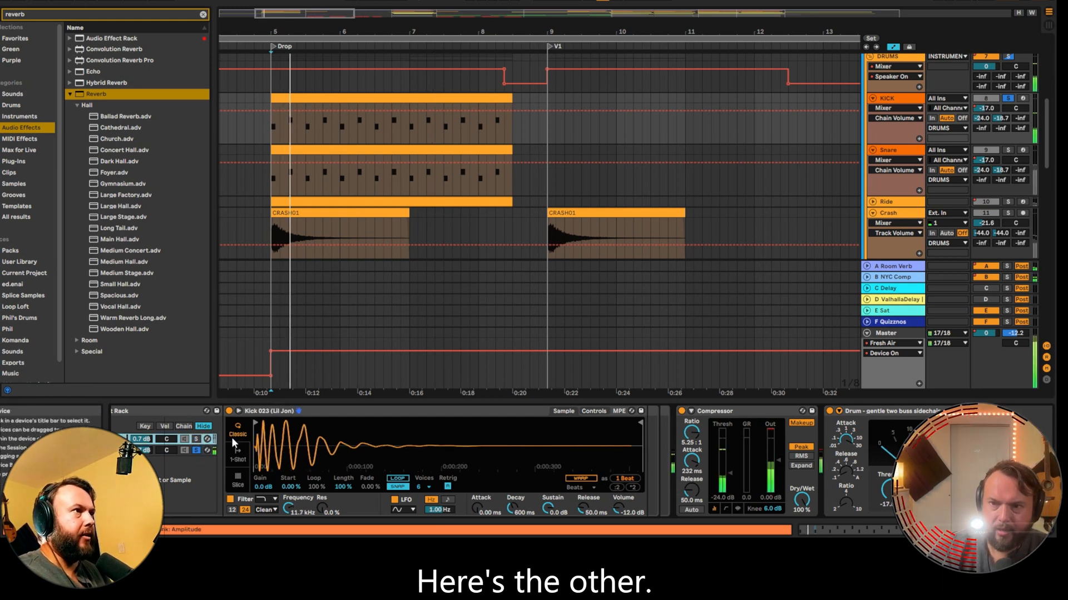
left_click(196, 439)
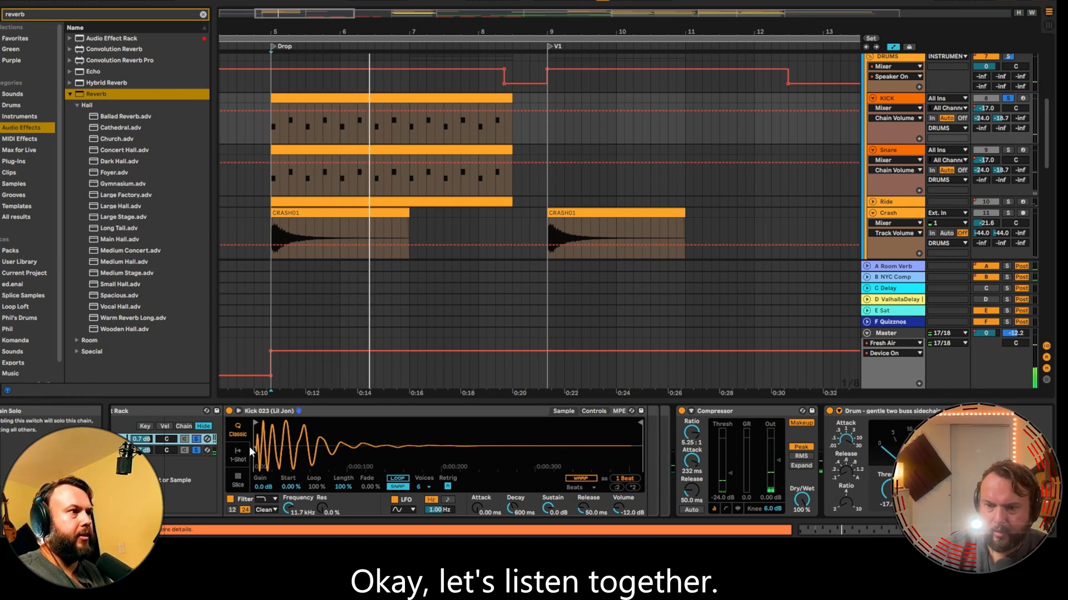
- Stop playback and inspect the HHKIK01 kick layer and the devices that follow it in the KICK track
key("space")
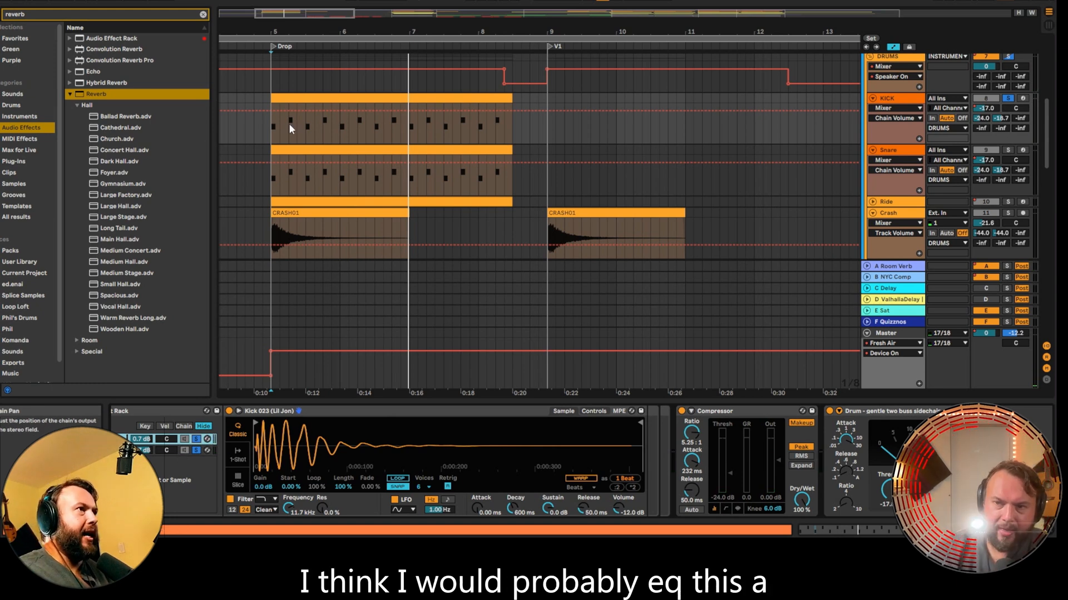
left_click_drag(316, 33, 438, 30)
scroll(331, 484, "left", 5)
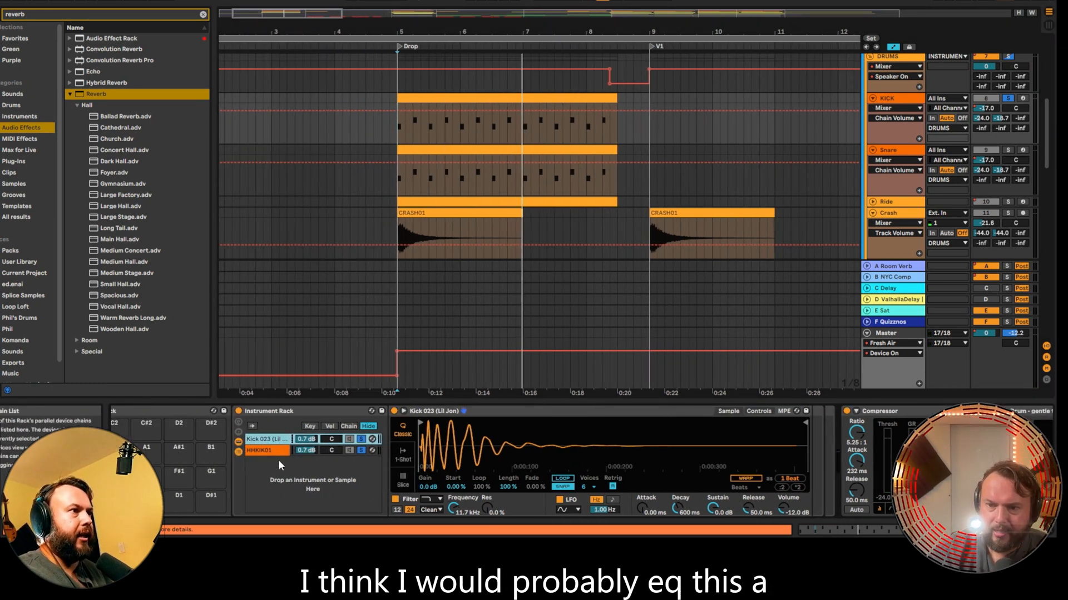
left_click(321, 452)
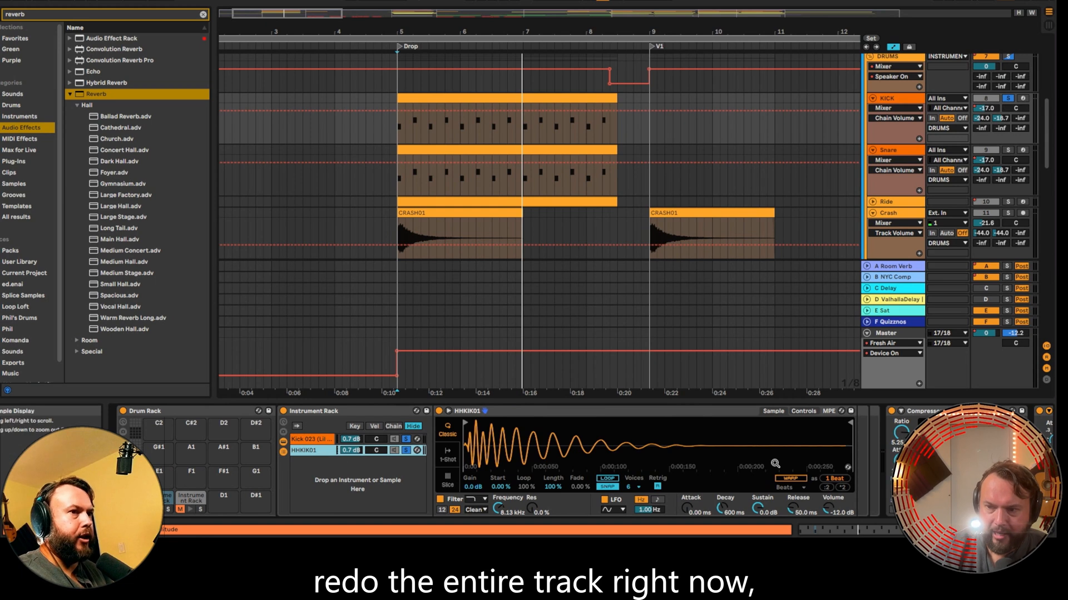
scroll(775, 463, "right", 3)
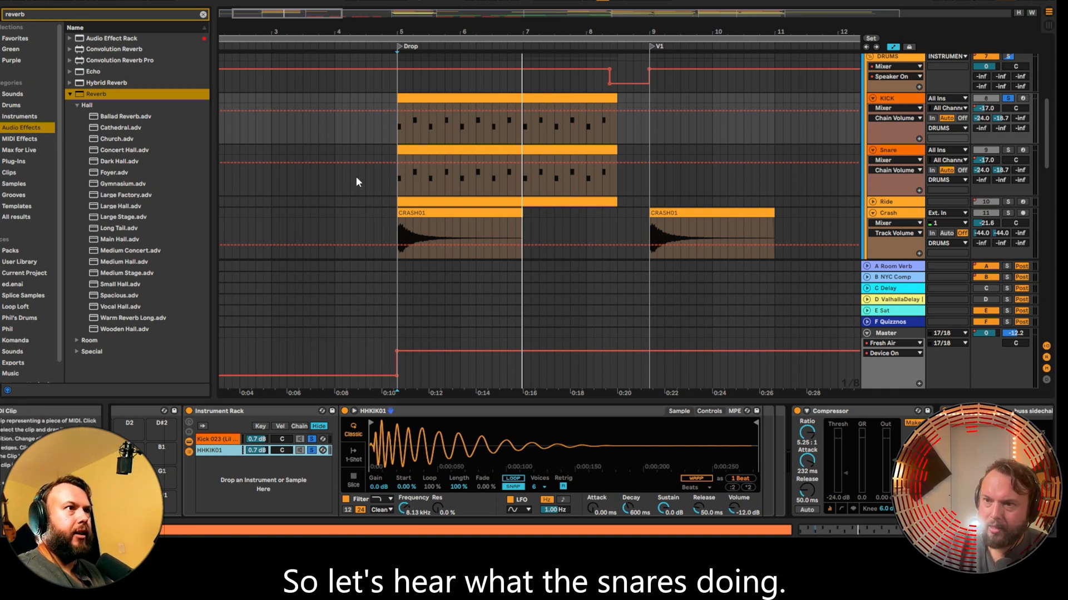
- Solo the Snare track, play from the Drop, and clear the solos on the KICK track's two sample chains
left_click(1007, 151)
key("space")
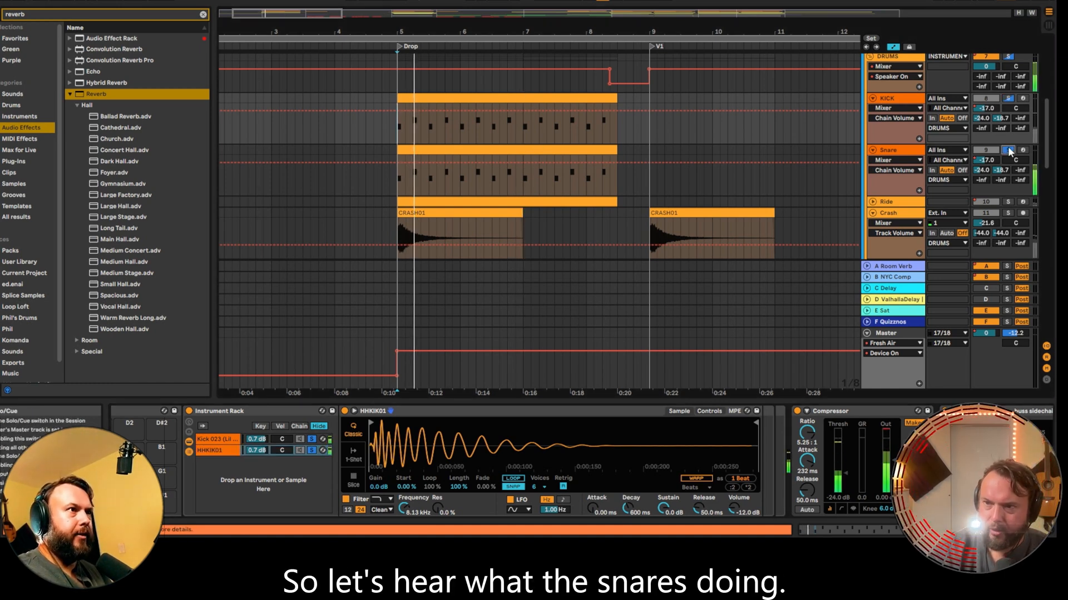
left_click(309, 452)
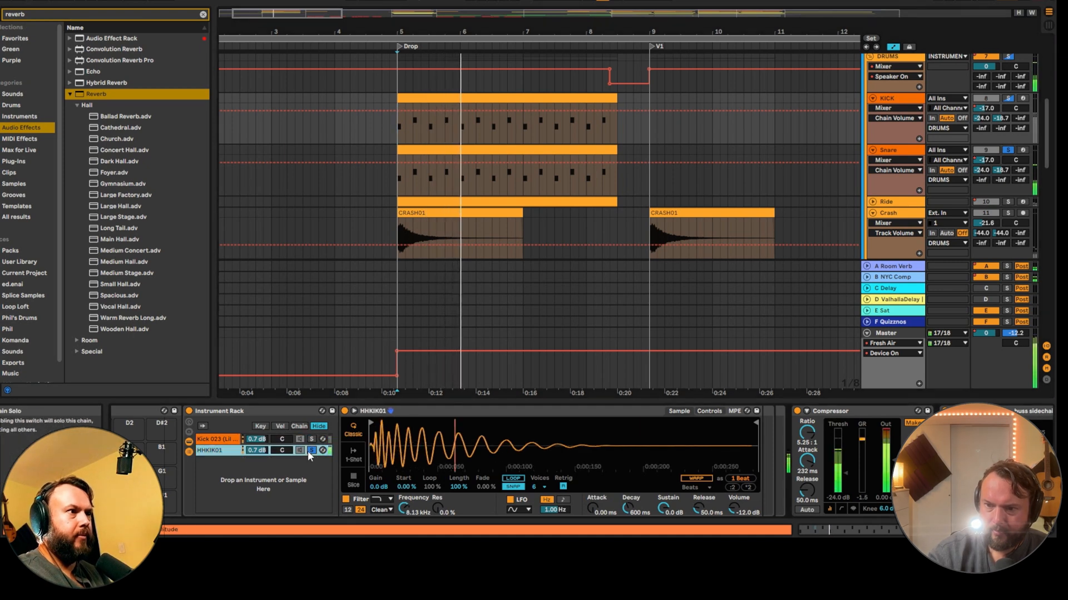
- Clear the Snare track's solo and play the full mix from the Drop, stopping before V1
left_click(1008, 150)
key("space")
key("space")
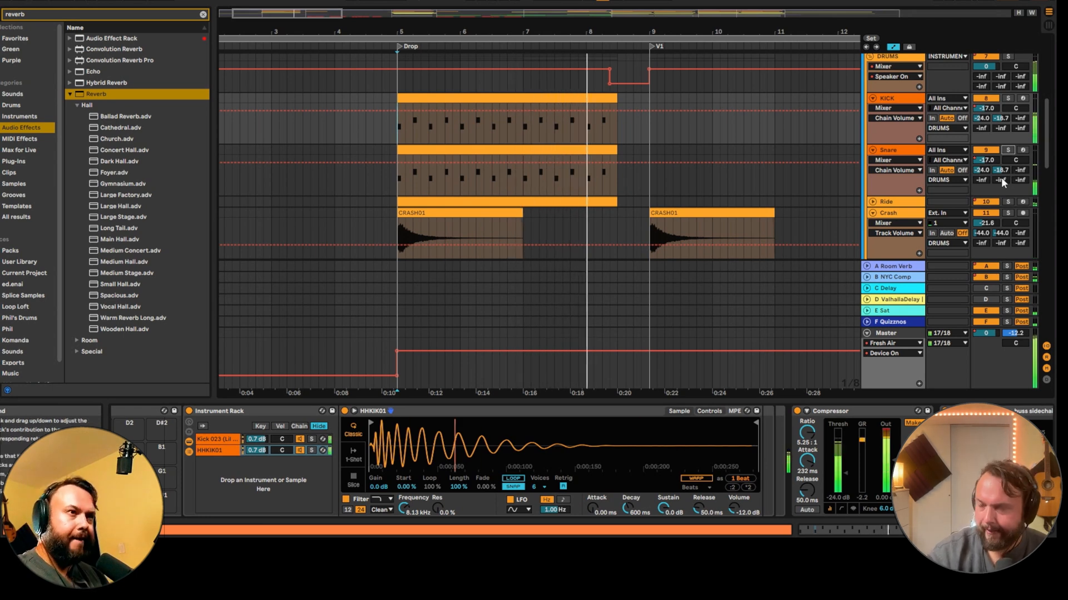
key("space")
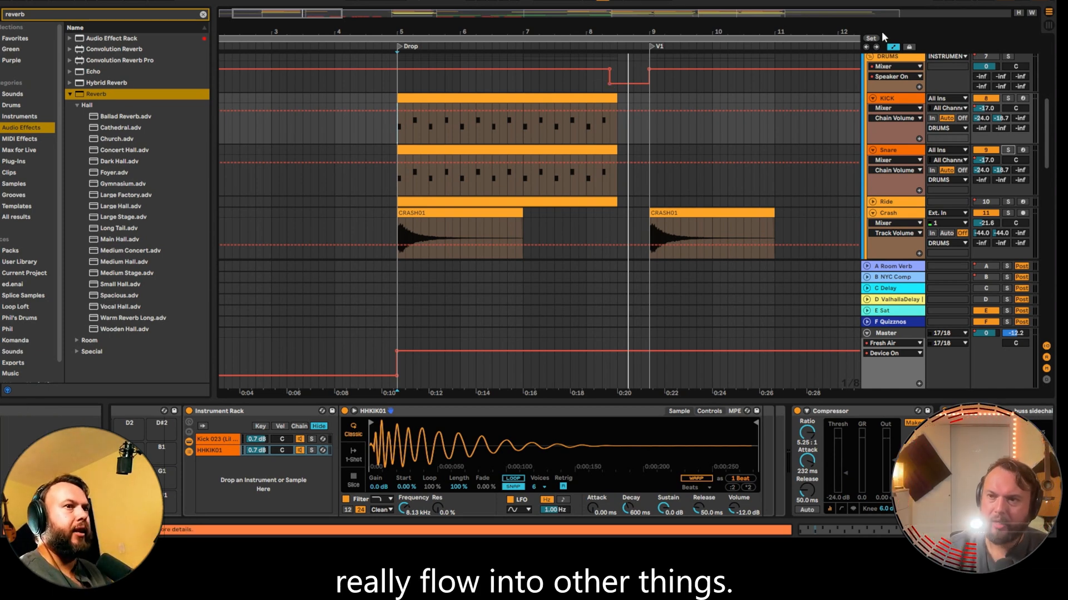
- Inspect the device chains of the NYC Comp, Sat and Room Verb returns, and the Alchemist Snare 2 chain on the Snare track
left_click(912, 265)
left_click(907, 278)
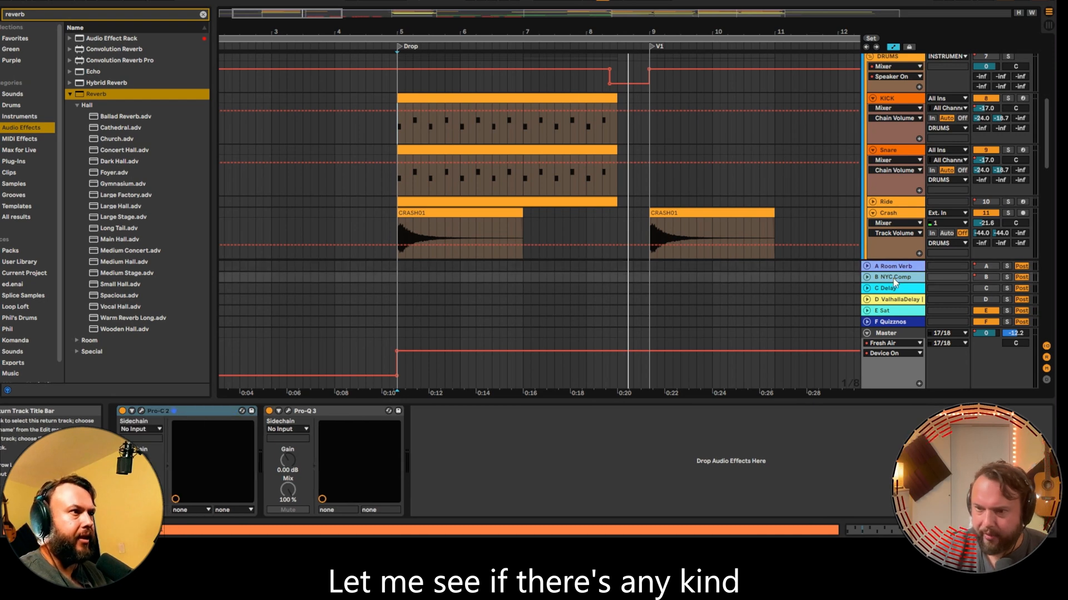
left_click(925, 311)
left_click(924, 309)
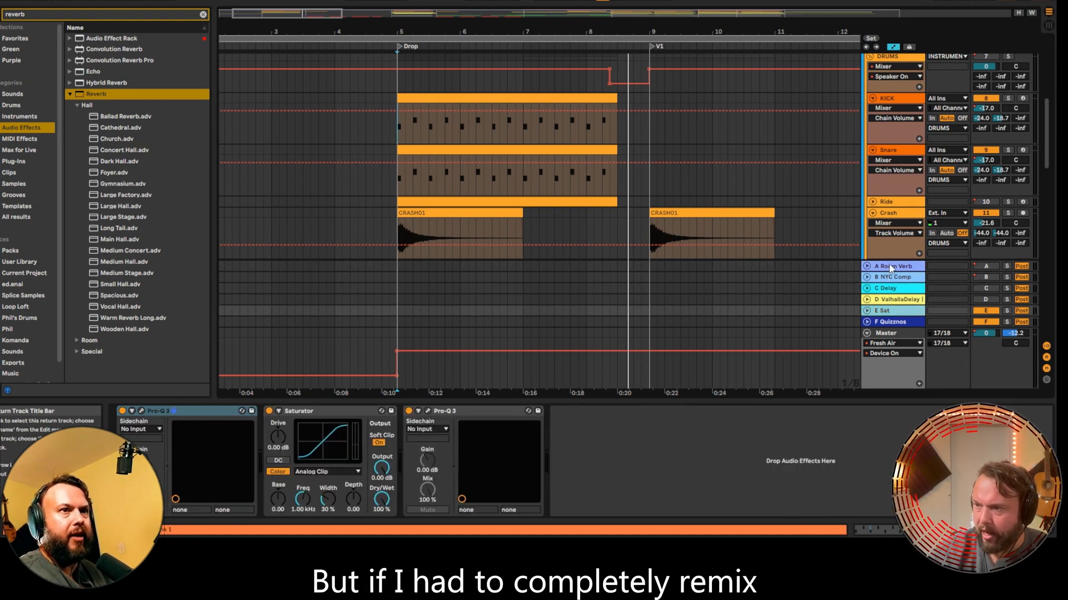
left_click(893, 266)
left_click(397, 185)
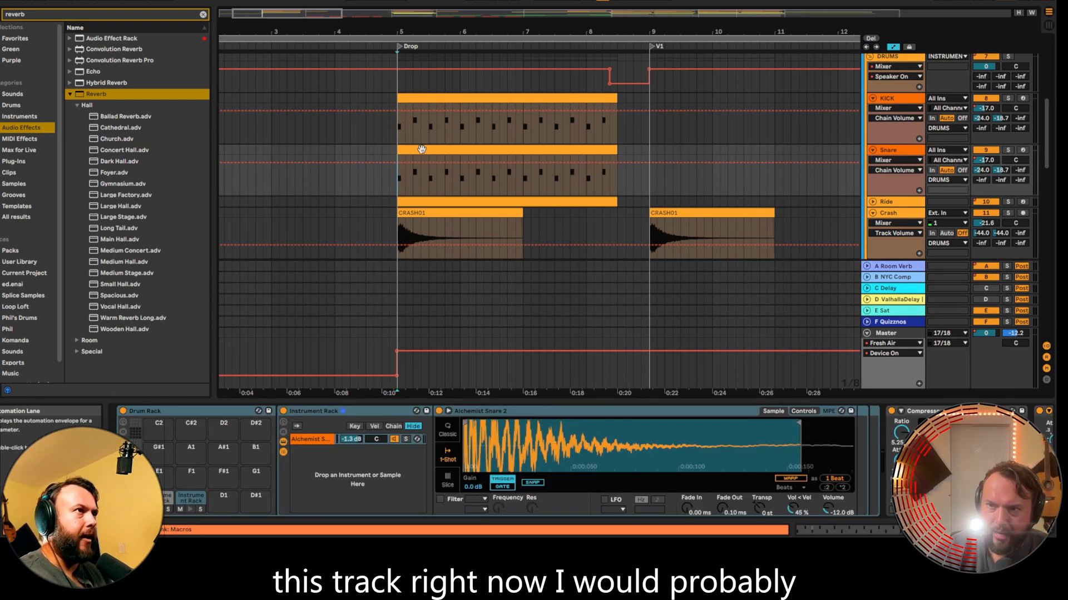
scroll(816, 440, "right", 5)
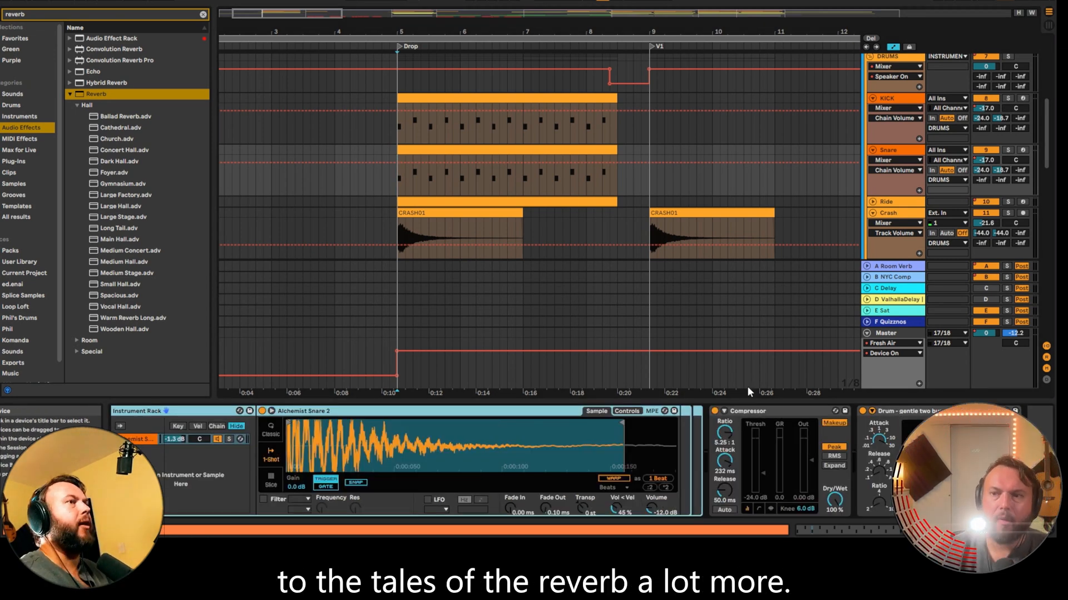
- Play the Ride track soloed, unfold it, and look through its chain to the Reverb and EQ Eight
scroll(1021, 209, "down", 2)
left_click(1007, 154)
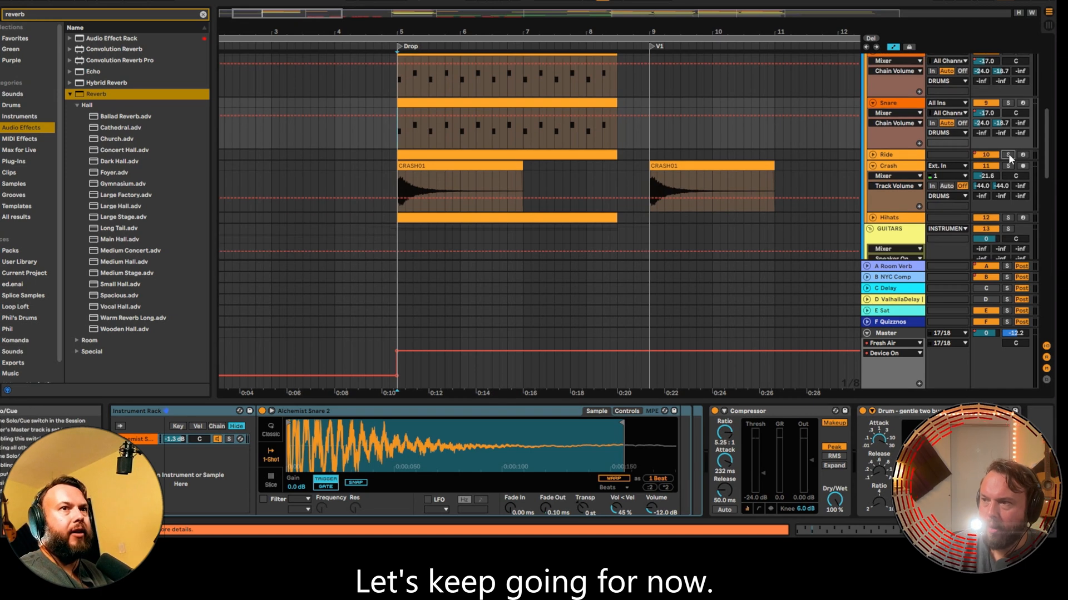
key("space")
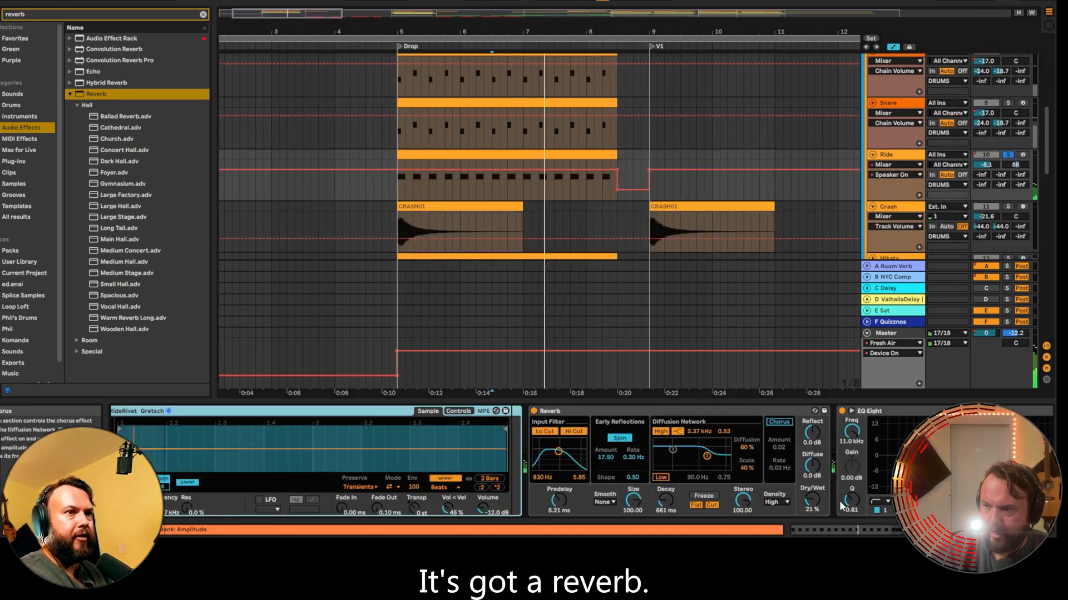
left_click(901, 155)
scroll(833, 489, "right", 2)
scroll(833, 489, "right", 2)
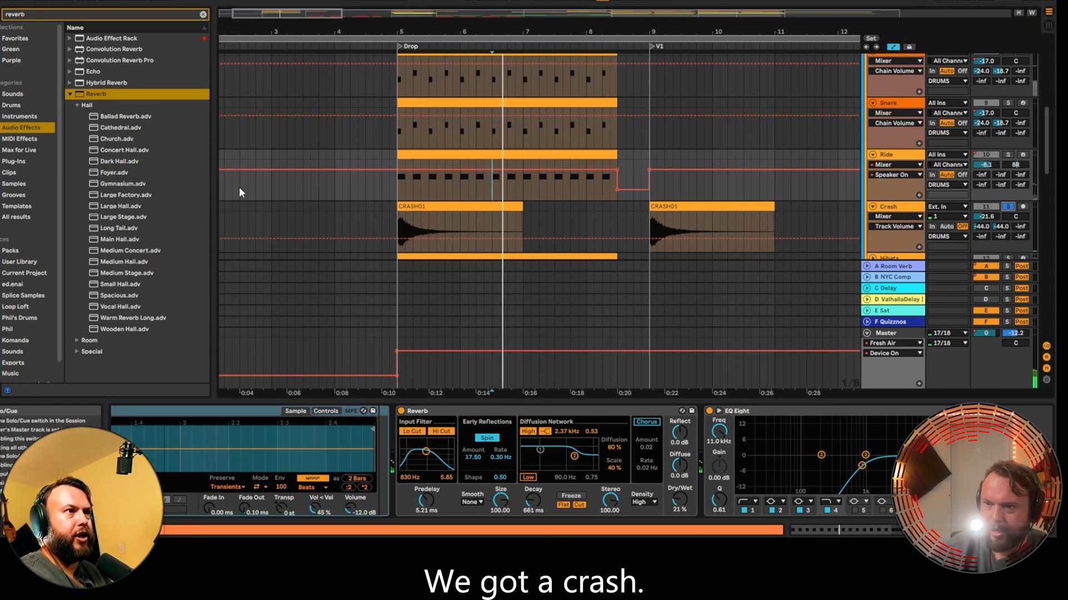
- Play the soloed Crash track from the Drop and examine its reverb and EQ chain
left_click(392, 229)
key("space")
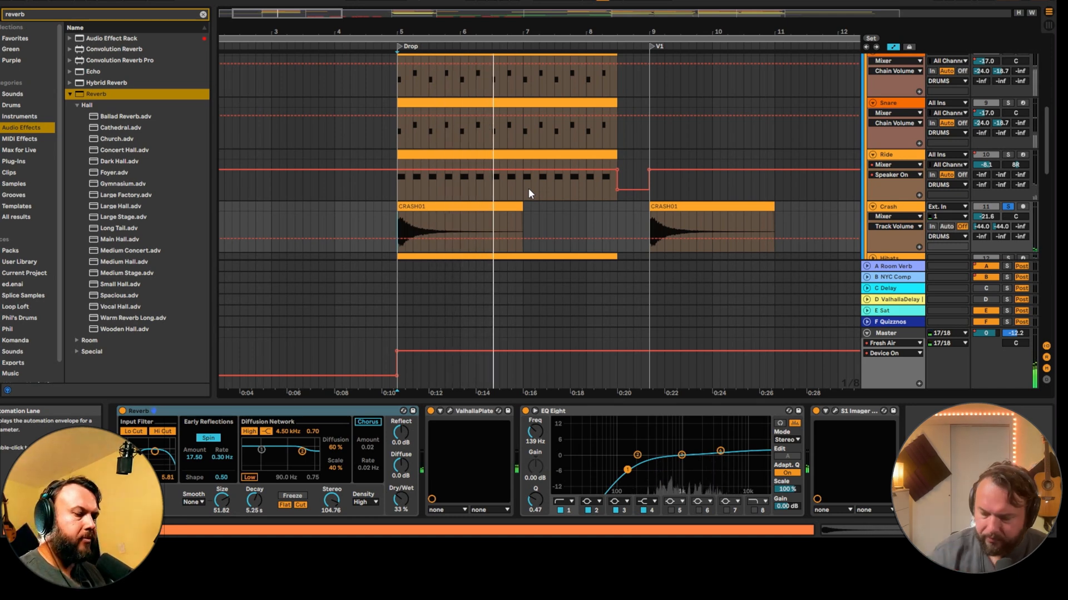
- Solo and unfold the Hihats track, play it from the Drop, and look through its chain from the Drum Rack to Pro-G
scroll(558, 179, "down", 3)
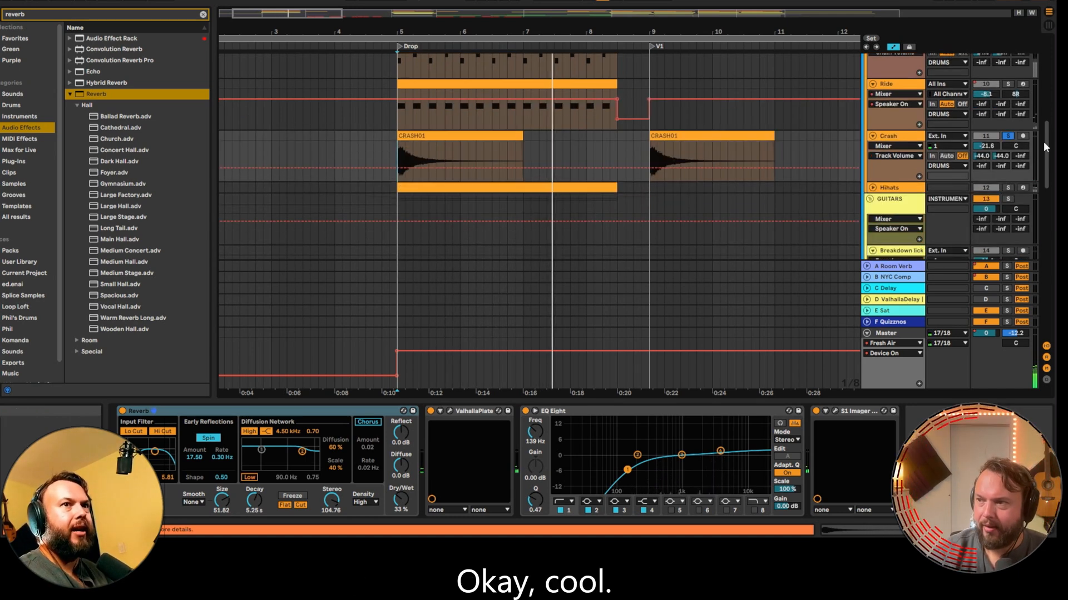
left_click(1007, 188)
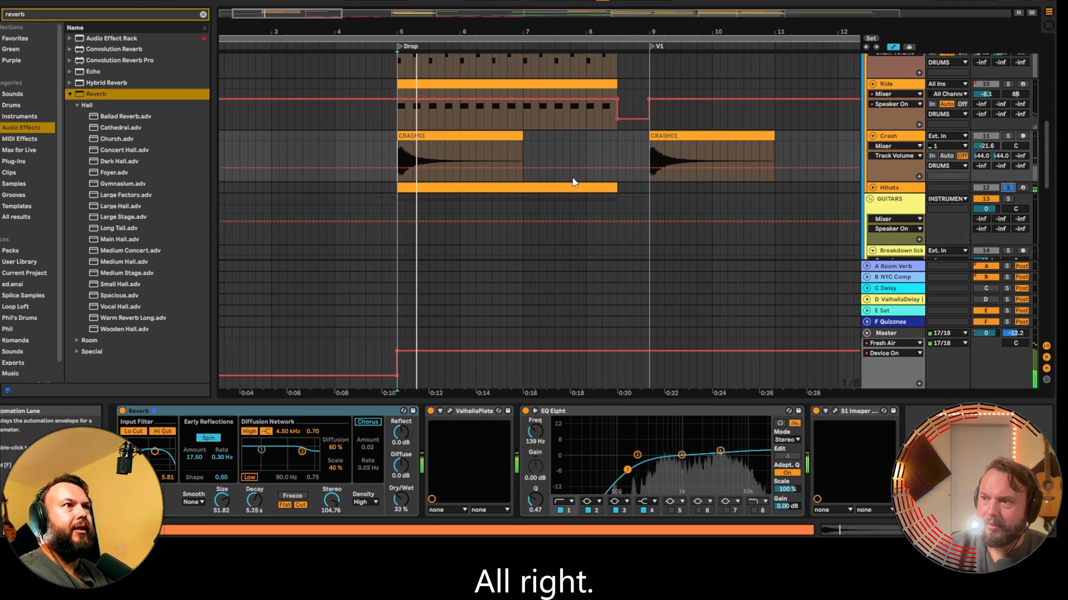
scroll(879, 156, "down", 2)
left_click(873, 140)
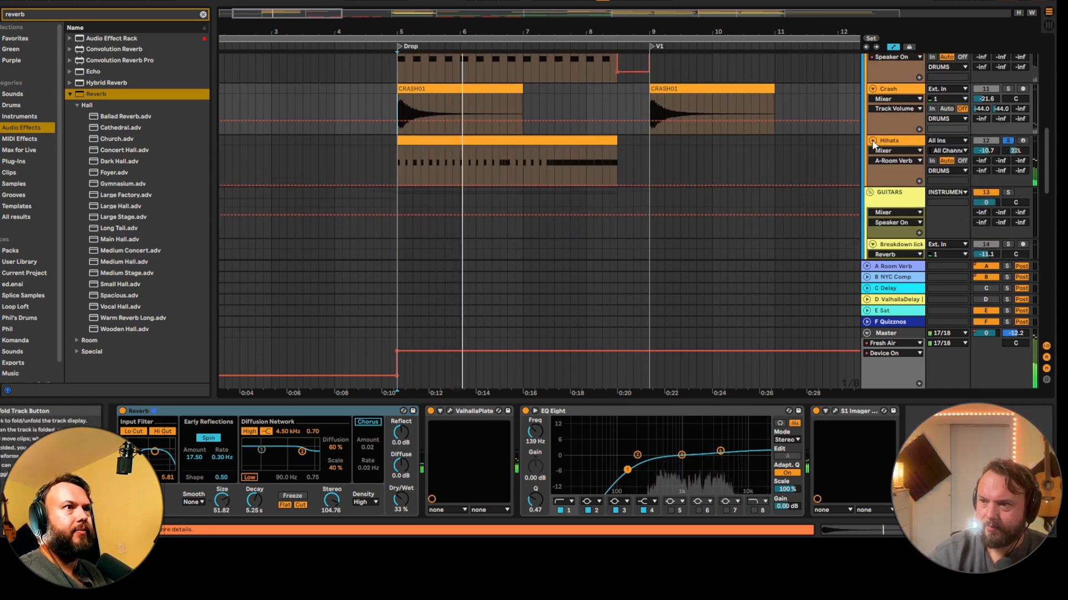
left_click(452, 161)
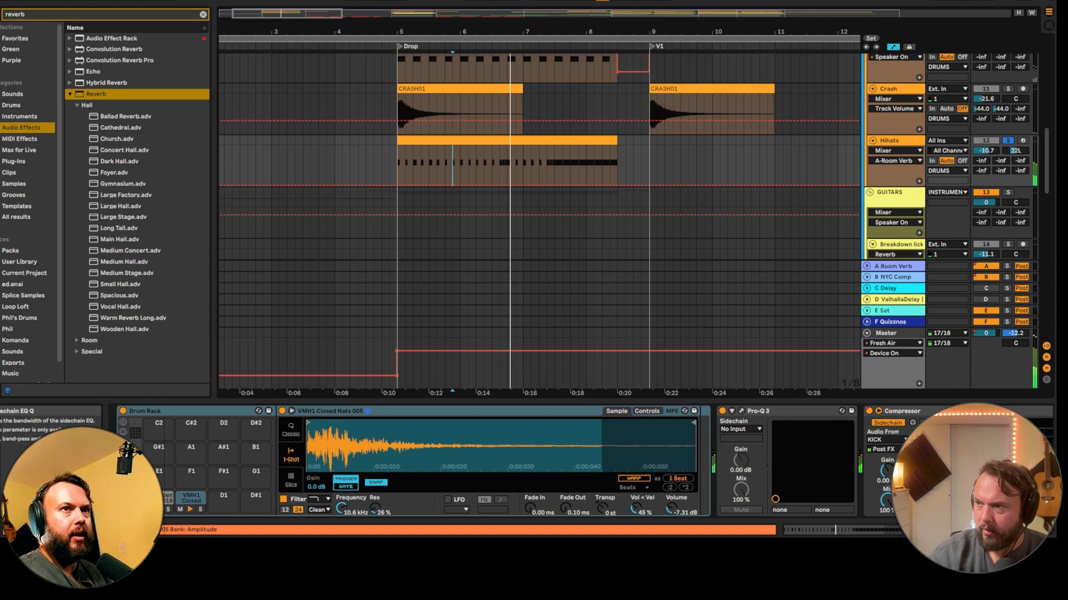
scroll(376, 418, "right", 10)
scroll(517, 472, "left", 10)
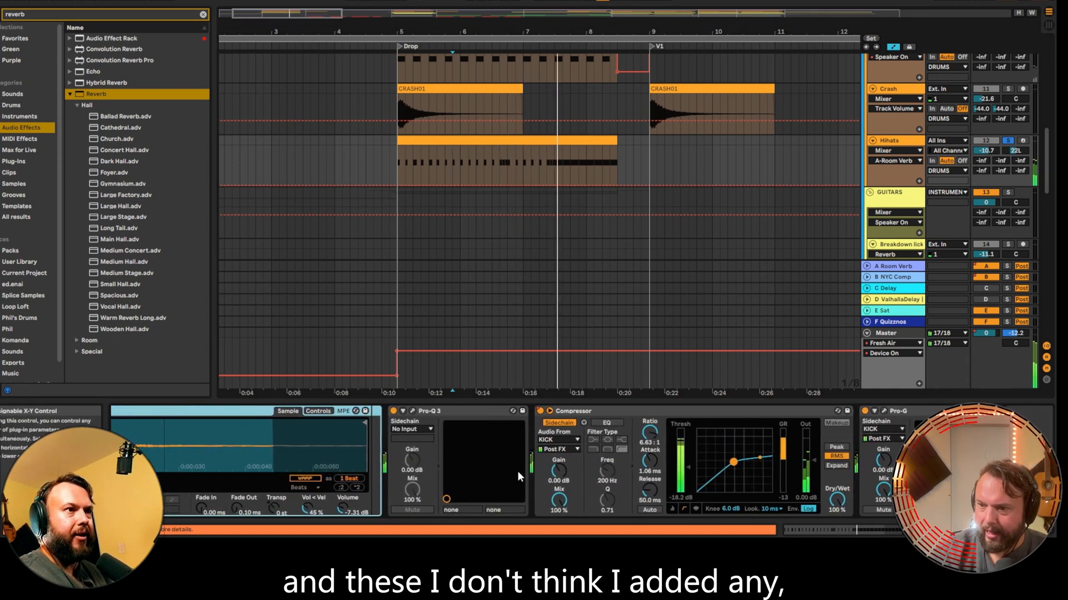
scroll(472, 474, "right", 10)
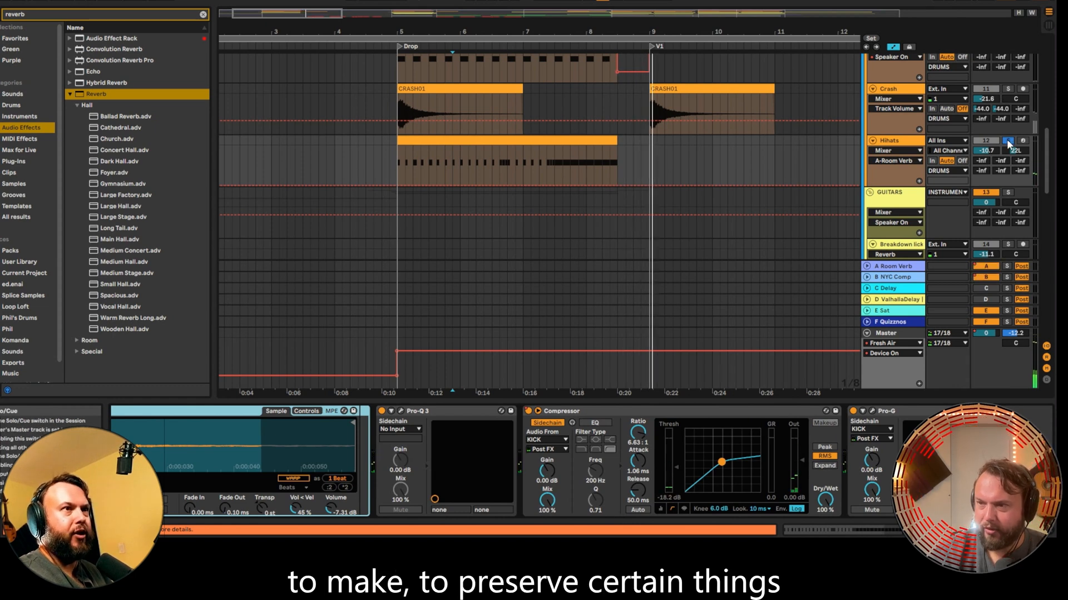
- Play the soloed Hihats track from shortly before the end of the Drop section's clip
scroll(650, 137, "up", 3)
scroll(696, 173, "down", 4)
scroll(700, 169, "up", 8)
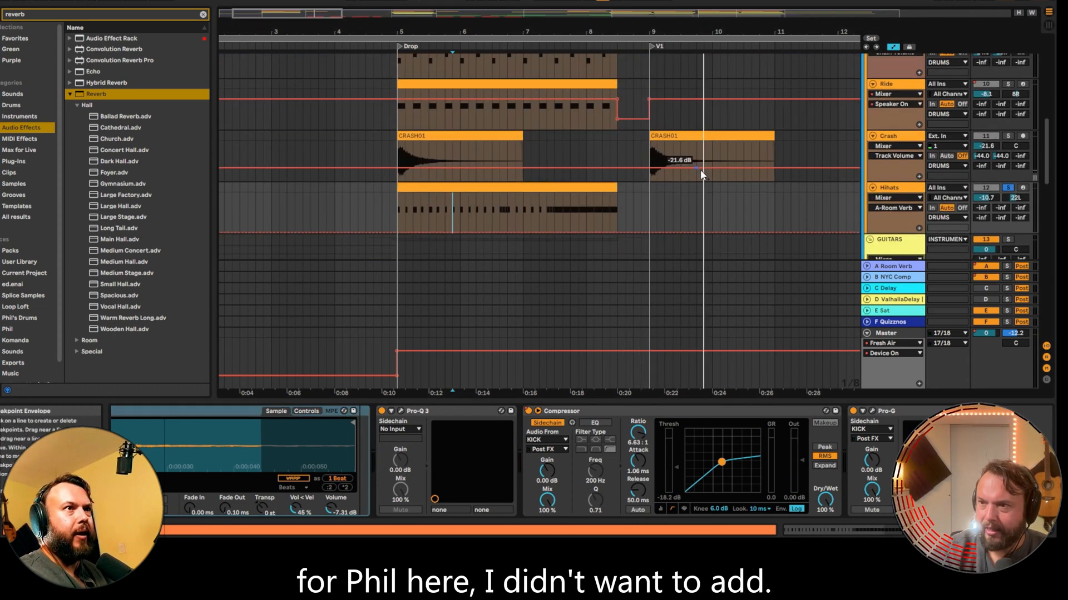
key("space")
scroll(633, 185, "down", 4)
left_click(598, 212)
key("space")
scroll(629, 211, "up", 1)
scroll(629, 210, "up", 1)
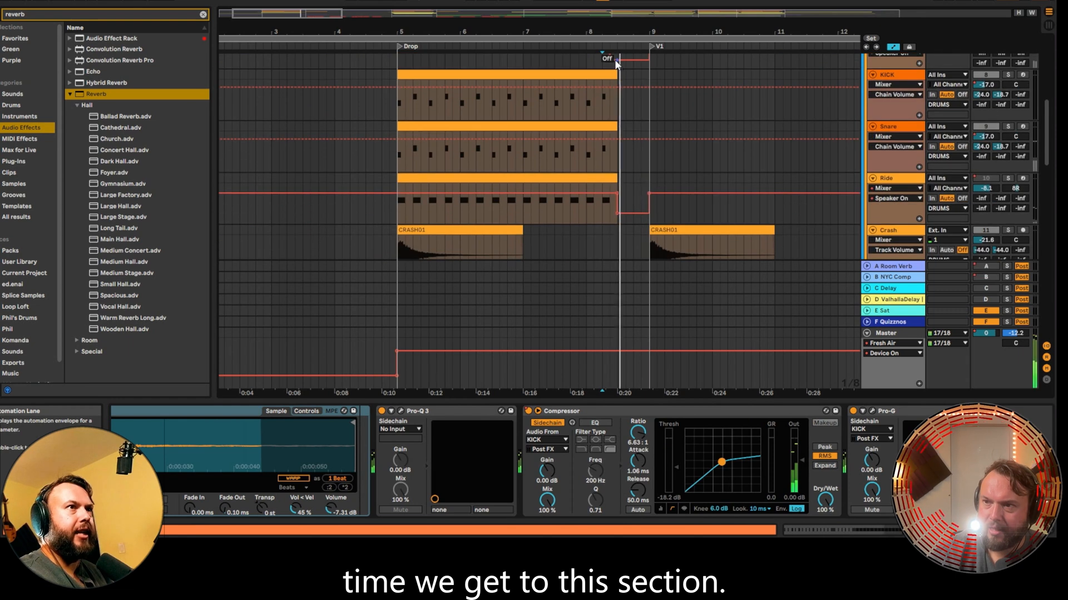
- Replay and examine the end of the Drop section's Hihats clip to locate the pop before V1
scroll(661, 182, "down", 3)
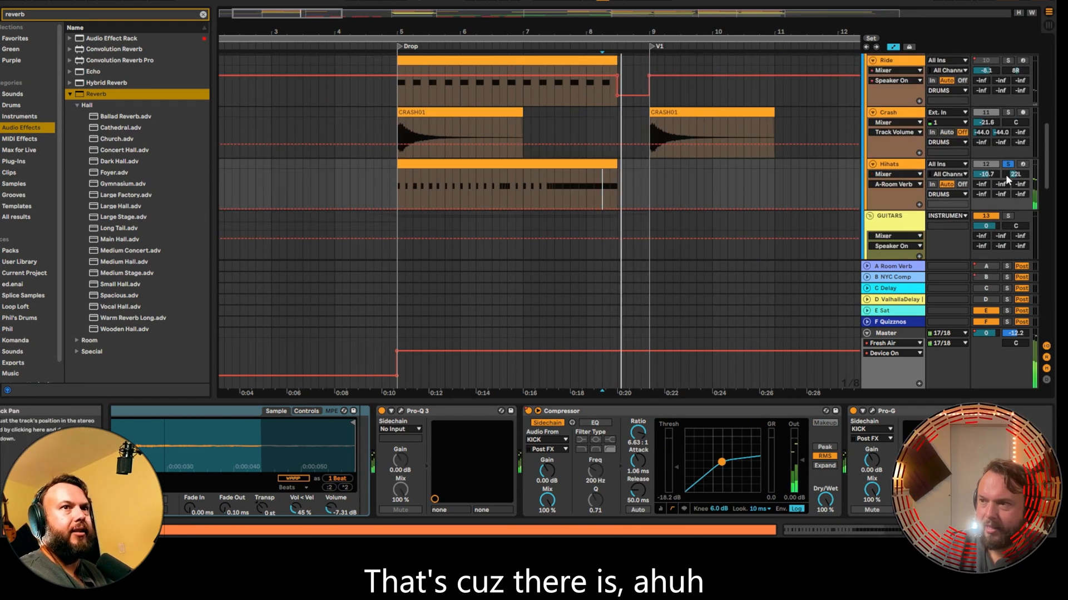
scroll(705, 171, "up", 6)
scroll(708, 175, "down", 7)
key("space")
key("space")
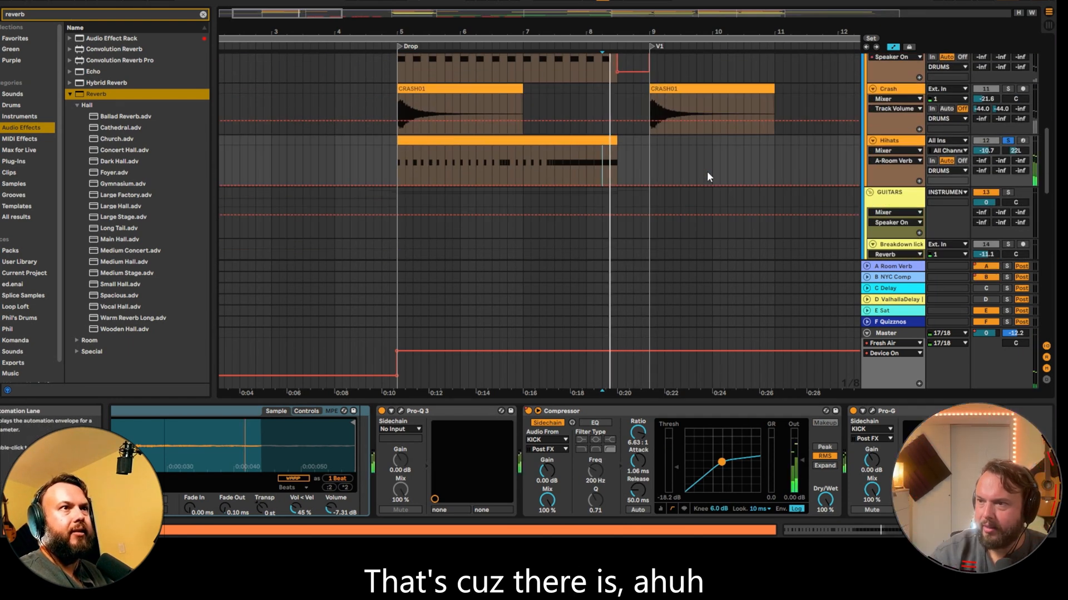
key("space")
left_click_drag(610, 29, 611, 139)
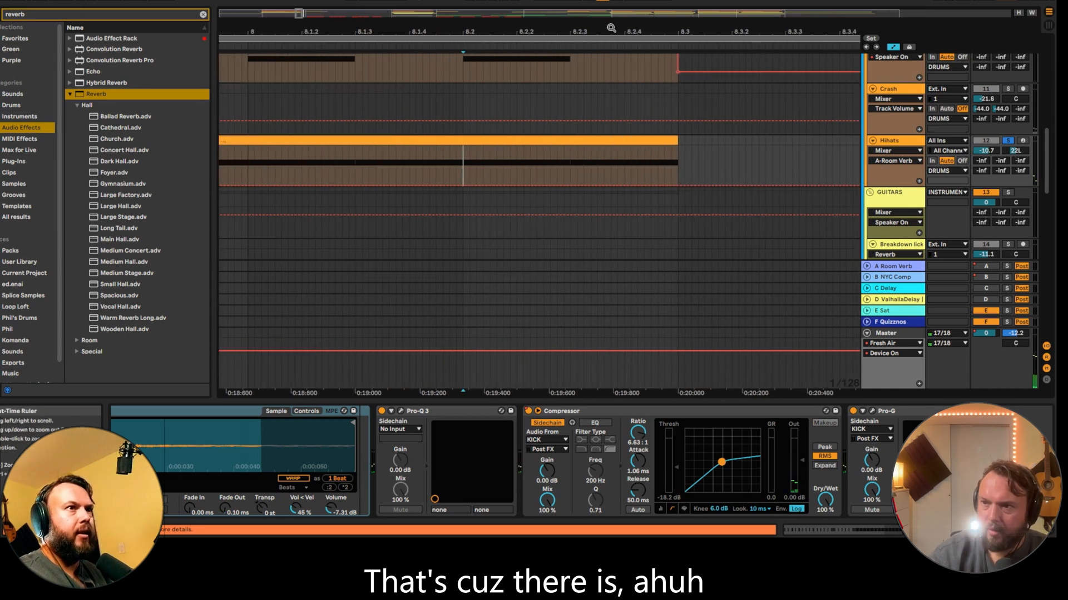
left_click_drag(617, 30, 618, 1)
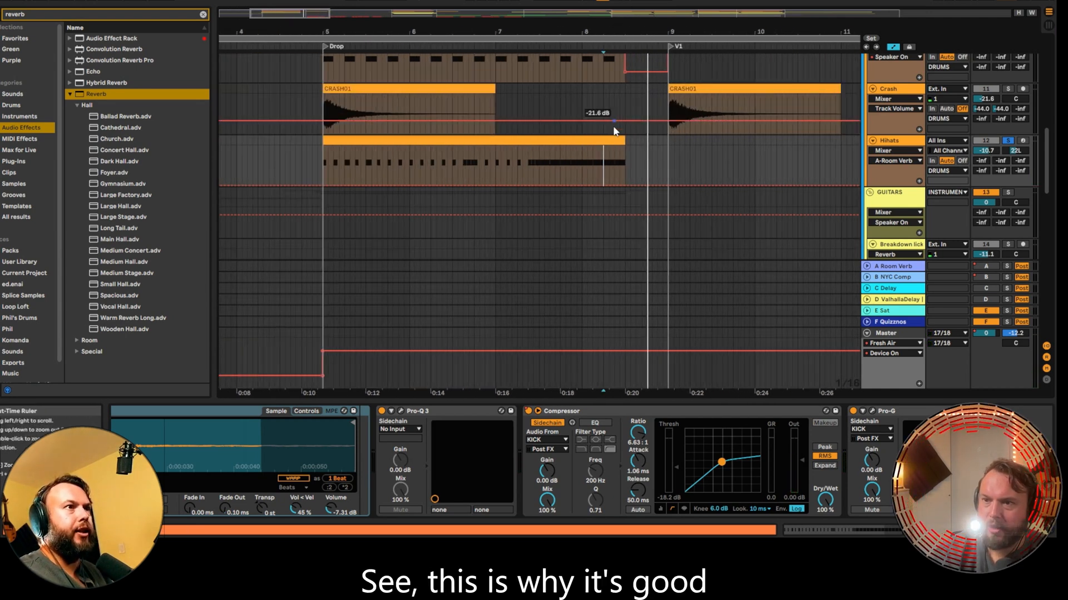
left_click(594, 148)
left_click_drag(552, 30, 556, 5)
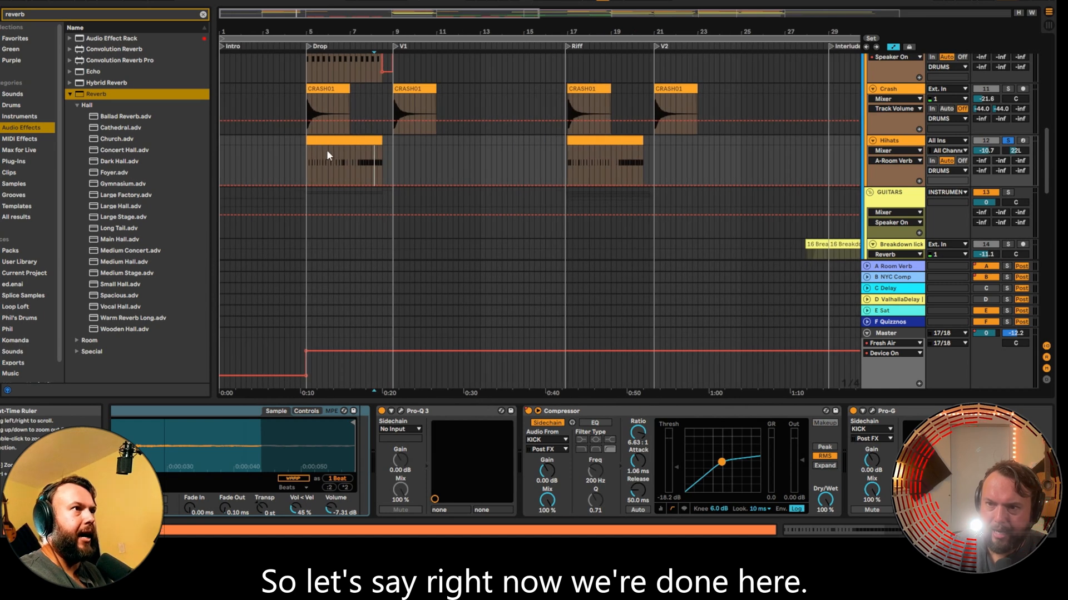
- Freeze and flatten the Hihats track so its Drop and Riff clips become audio
left_click(290, 517)
scroll(290, 518, "left", 4)
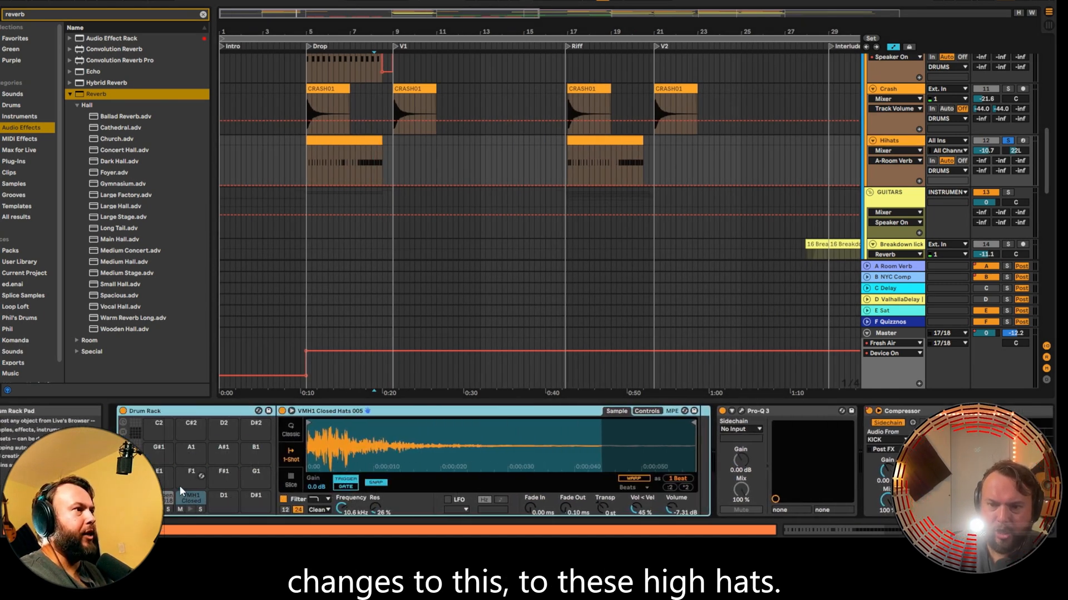
left_click(912, 149)
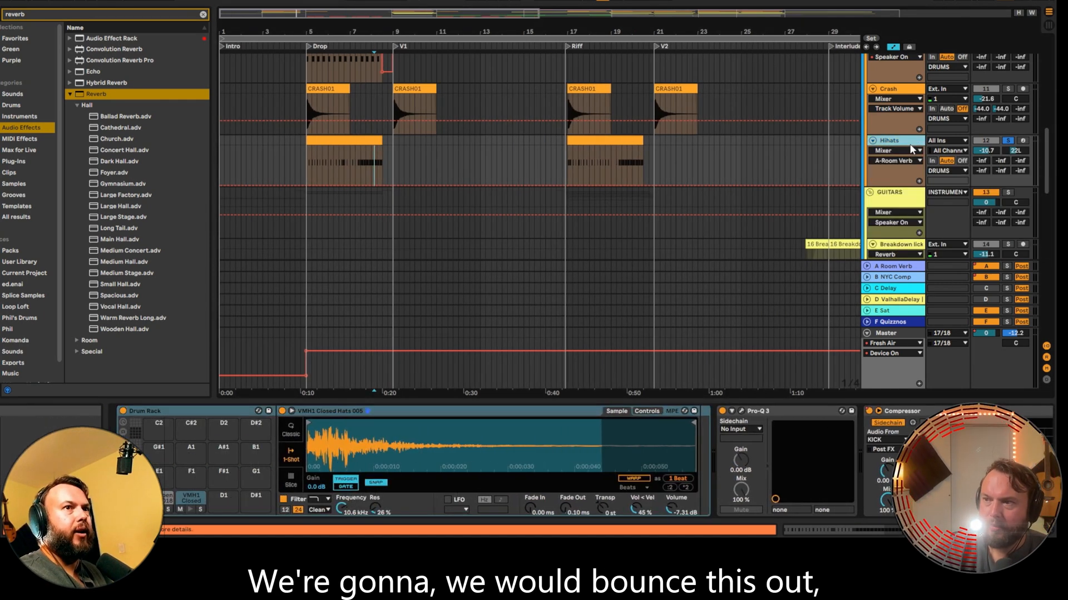
right_click(874, 134)
key("Escape")
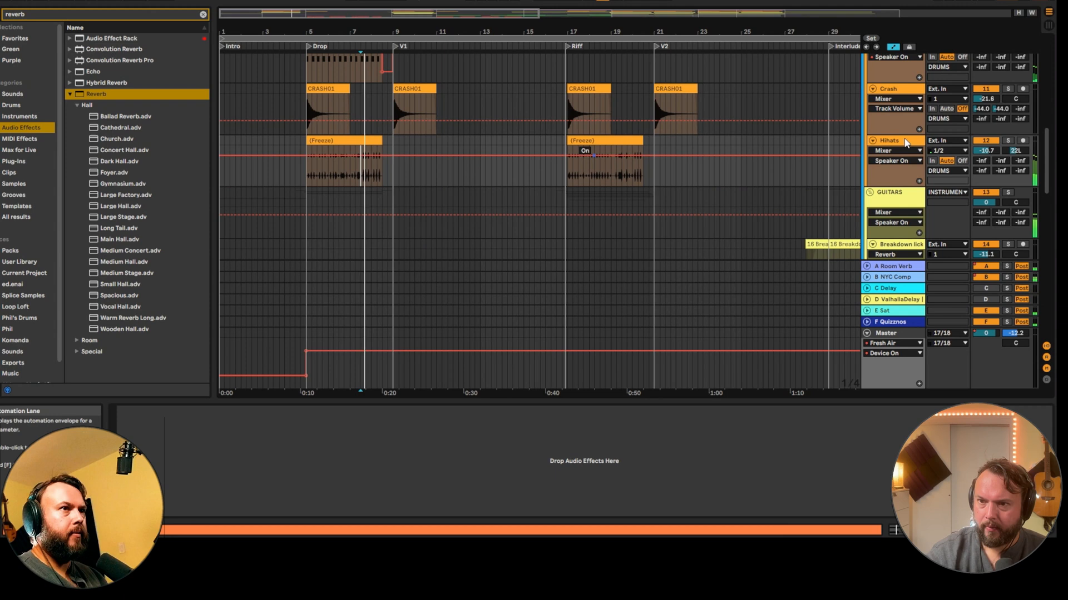
- Solo the bounced Hihats track and play the end of its Drop clip
left_click(1007, 142)
key("space")
key("space")
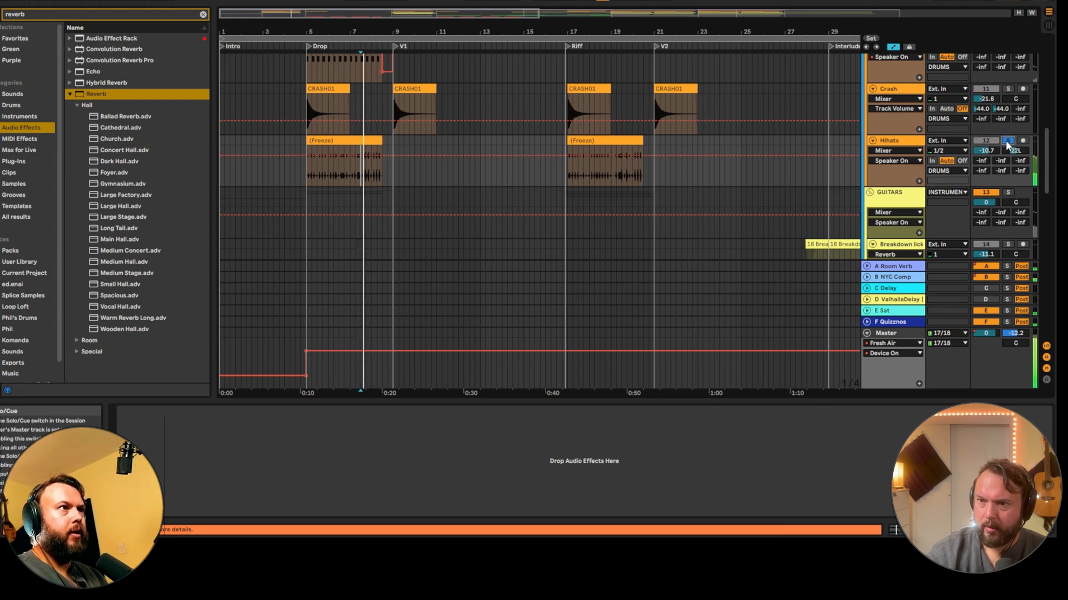
left_click_drag(368, 31, 549, 31)
key("space")
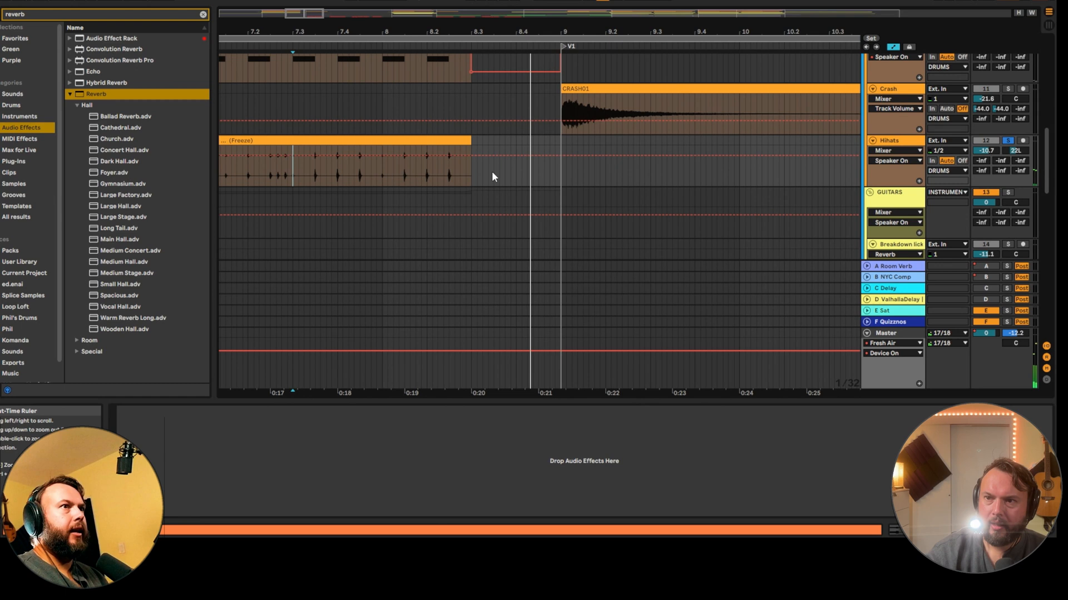
- Replay the last beats of the bounced Hihats clip leading up to V1
left_click(431, 184)
key("space")
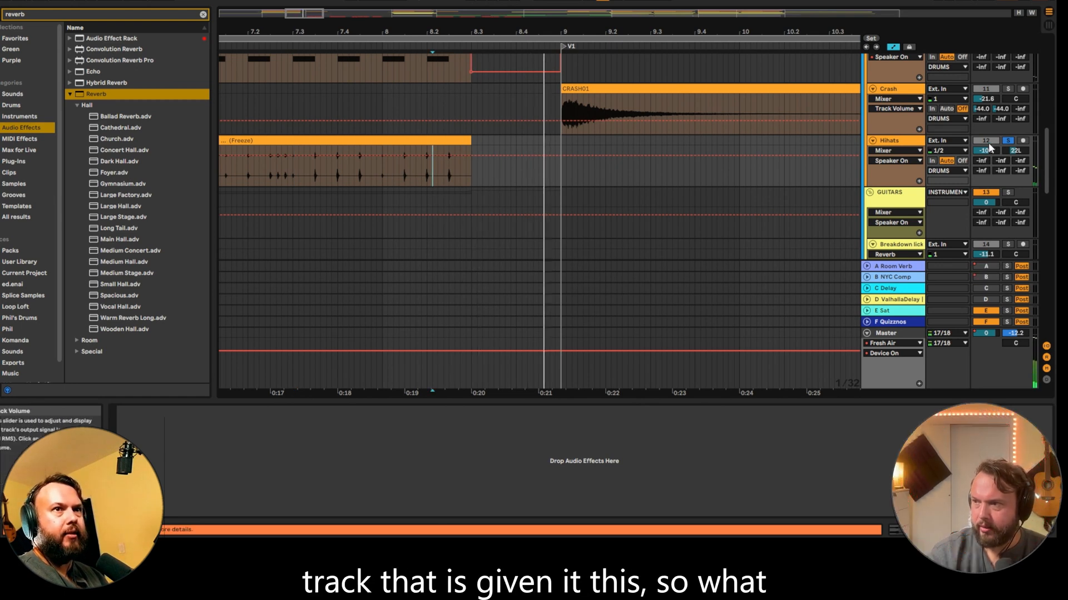
key("space")
key("space")
key("space")
- Add a fade-out to the end of the Drop section's bounced Hihats clip and listen to it
left_click_drag(457, 32, 458, 111)
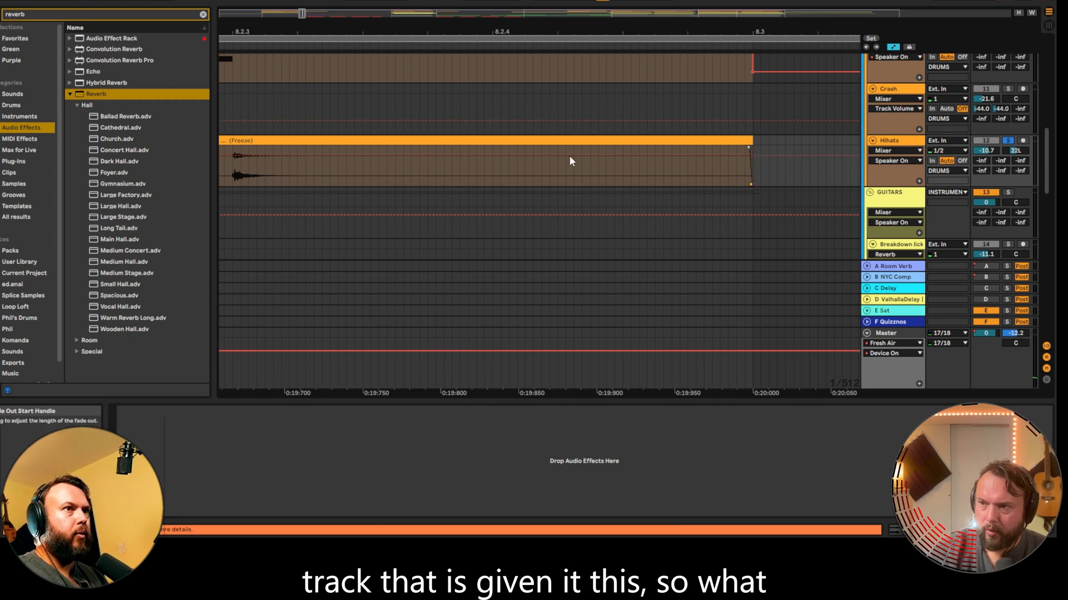
left_click_drag(570, 162, 359, 172)
left_click_drag(384, 36, 401, 14)
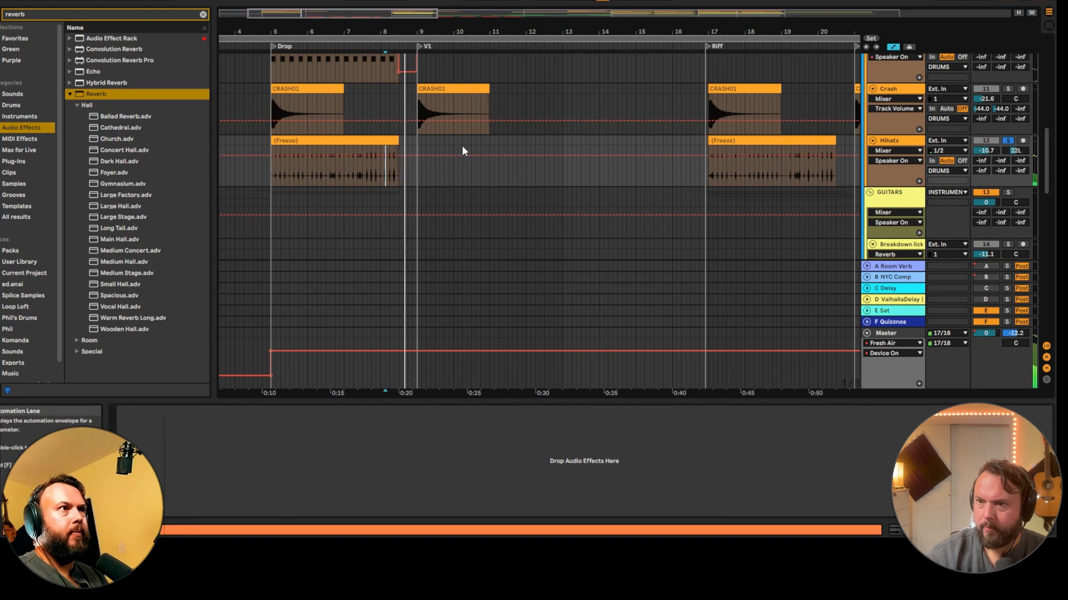
left_click_drag(389, 29, 390, 32)
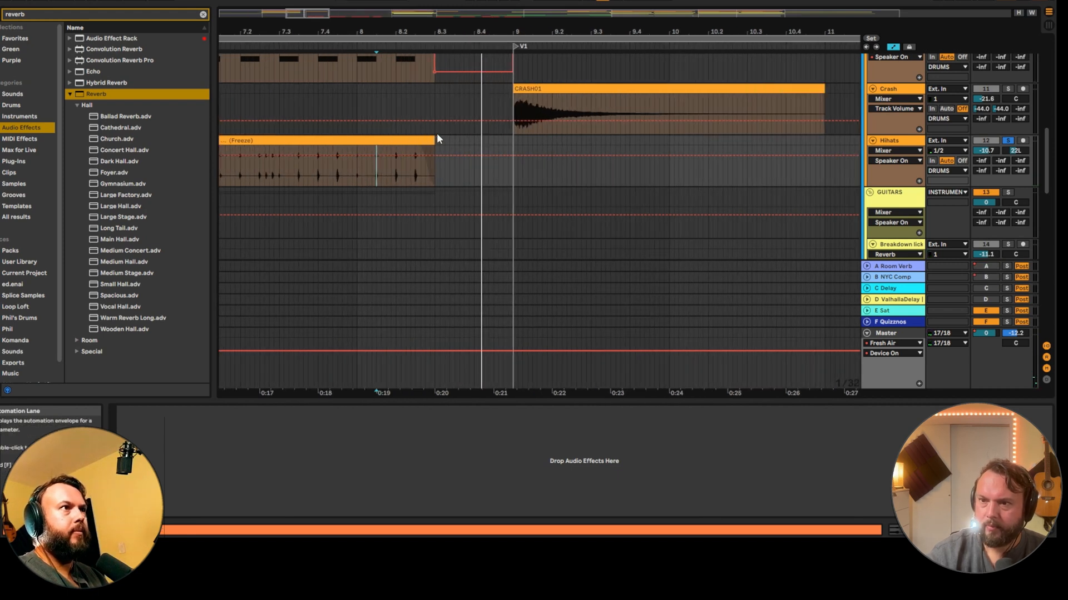
- Show the Master track's volume automation and check it around the end of the Drop section
scroll(466, 228, "down", 10)
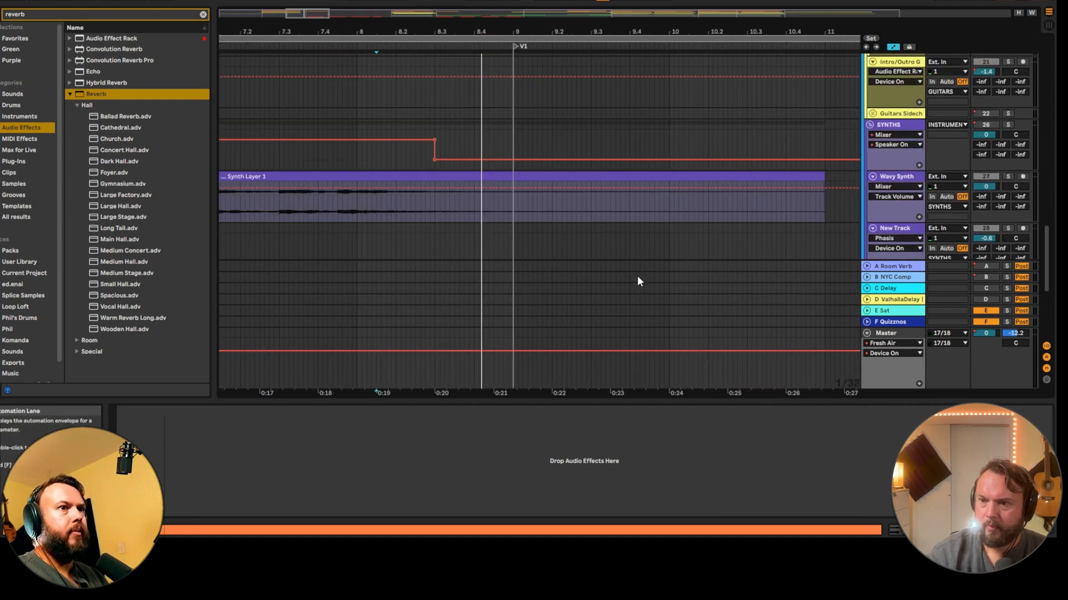
right_click(989, 335)
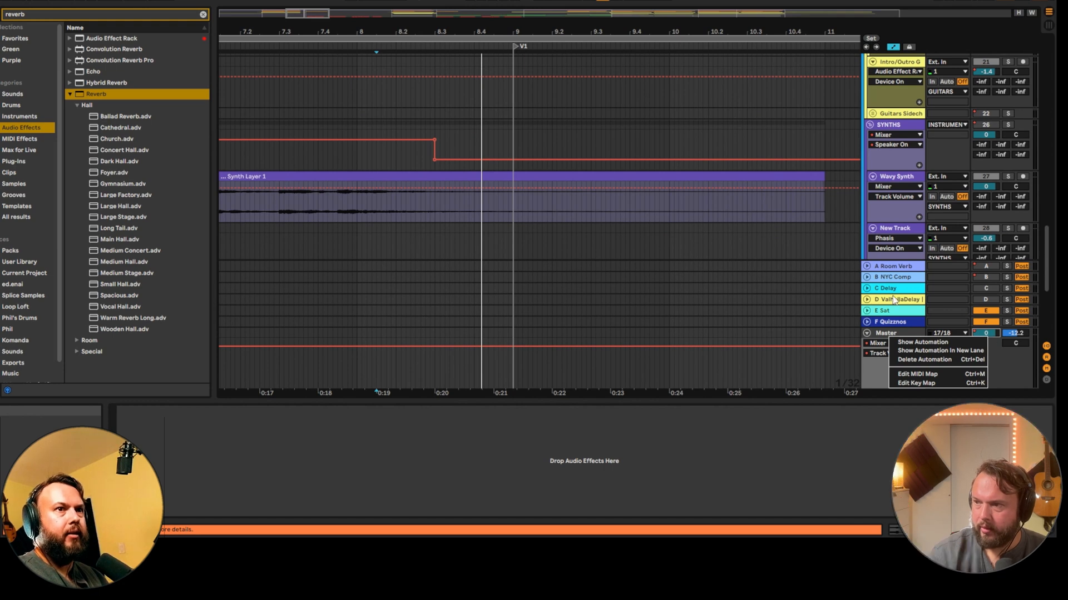
left_click(912, 270)
scroll(519, 183, "up", 5)
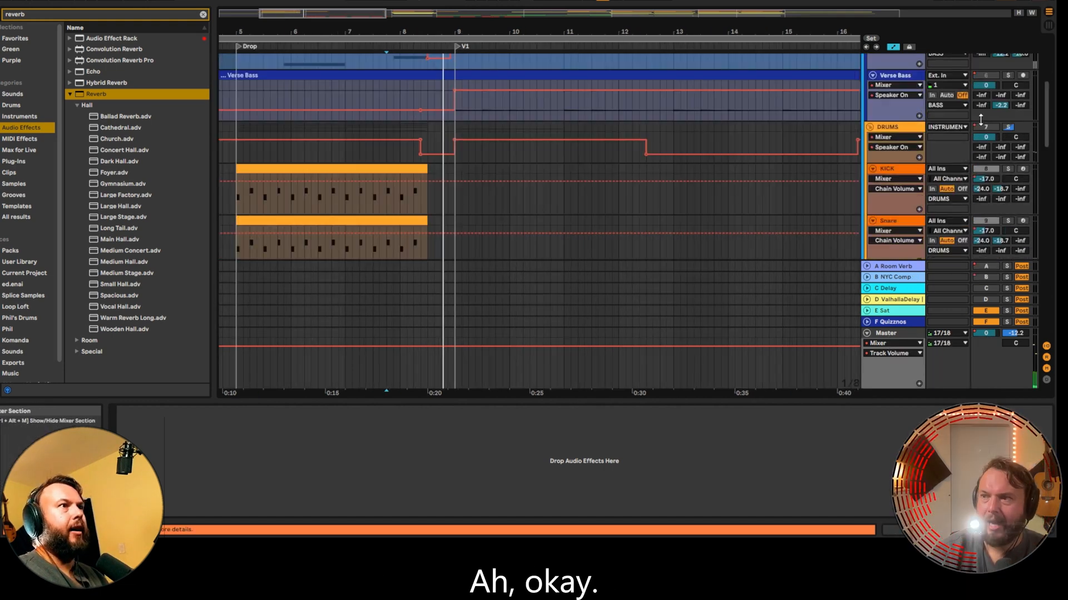
- Move the switch-off point of the DRUMS group's Speaker On automation to 8.3, where the kick and snare clips end
right_click(982, 123)
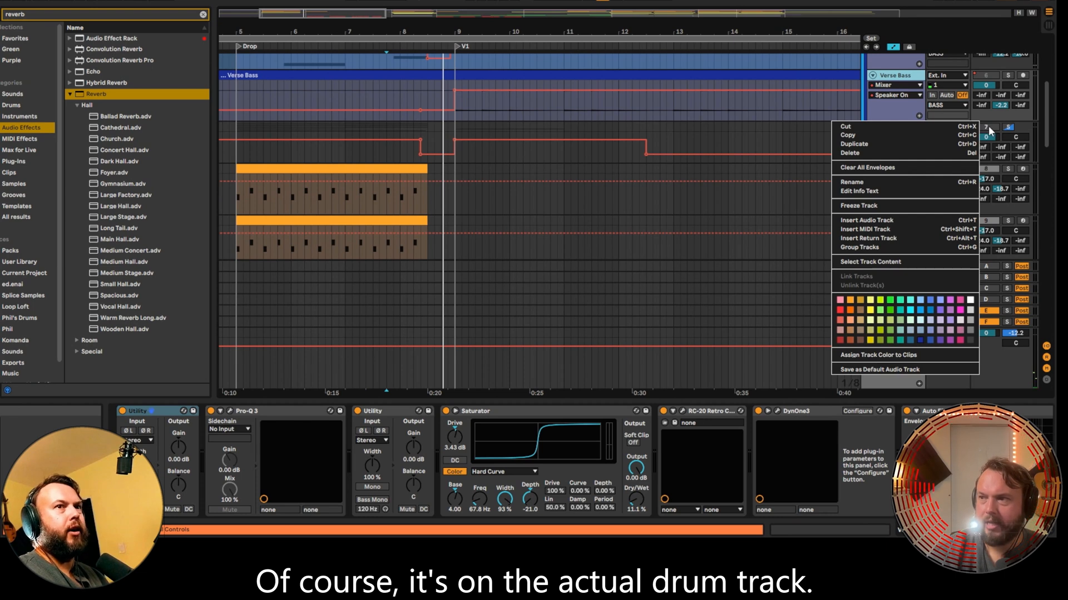
right_click(988, 130)
left_click(425, 158)
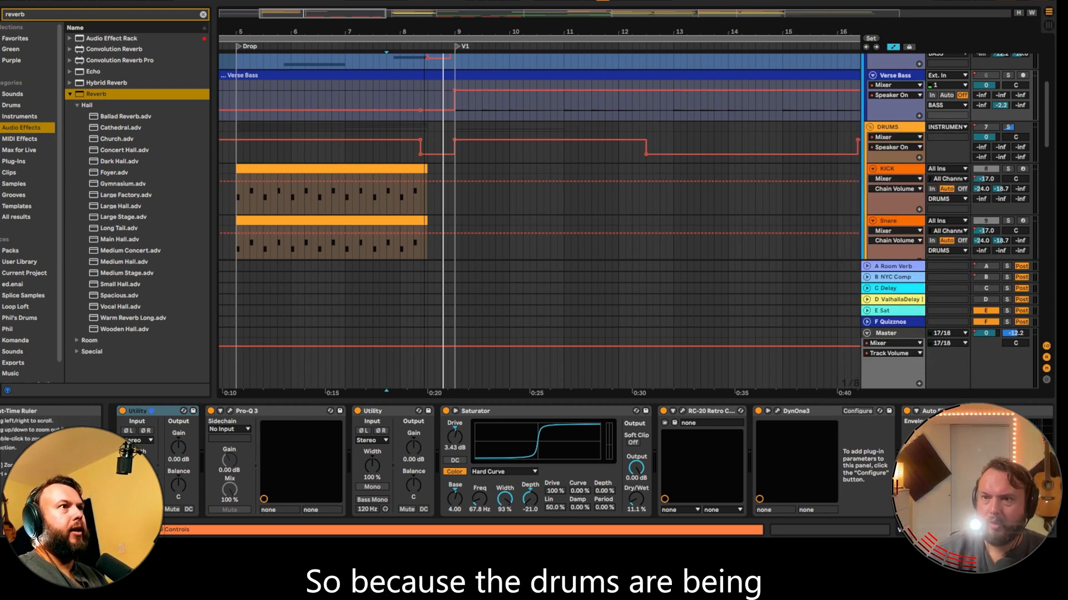
left_click_drag(421, 32, 427, 184)
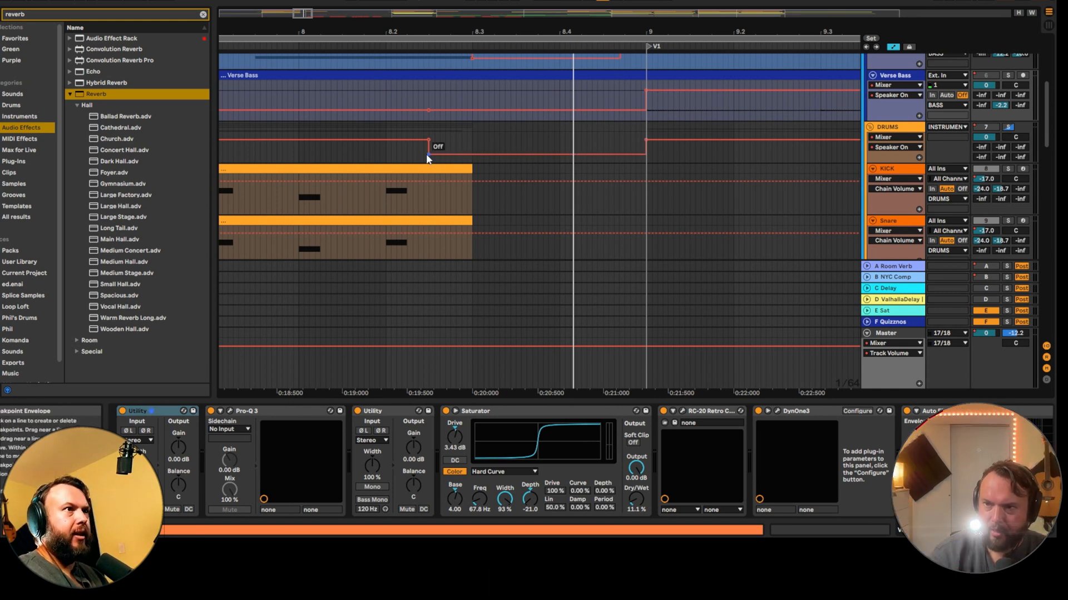
left_click_drag(426, 154, 467, 154)
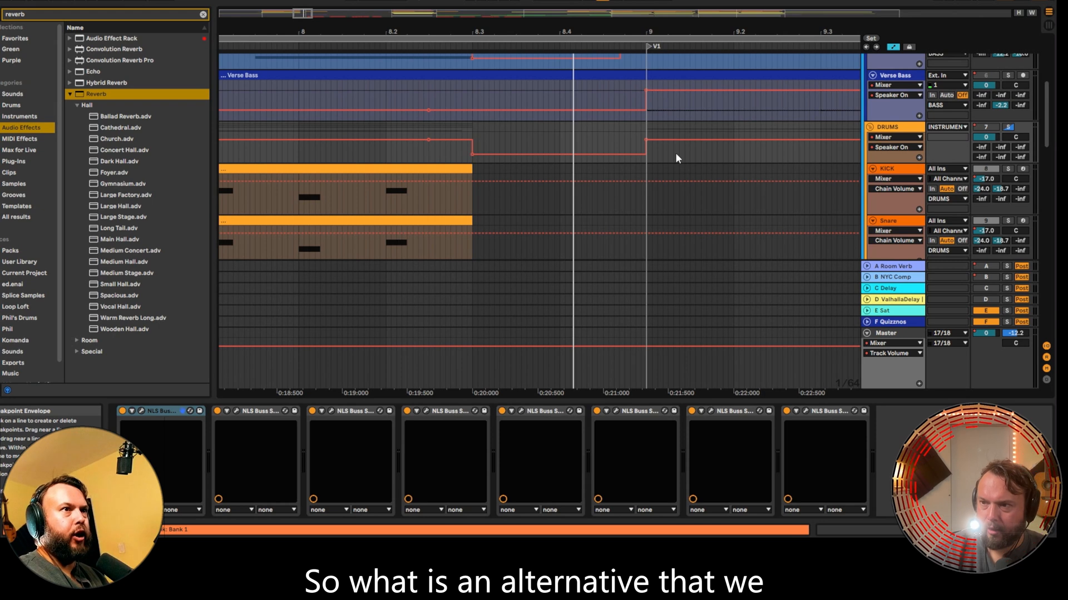
right_click(983, 139)
left_click(429, 143)
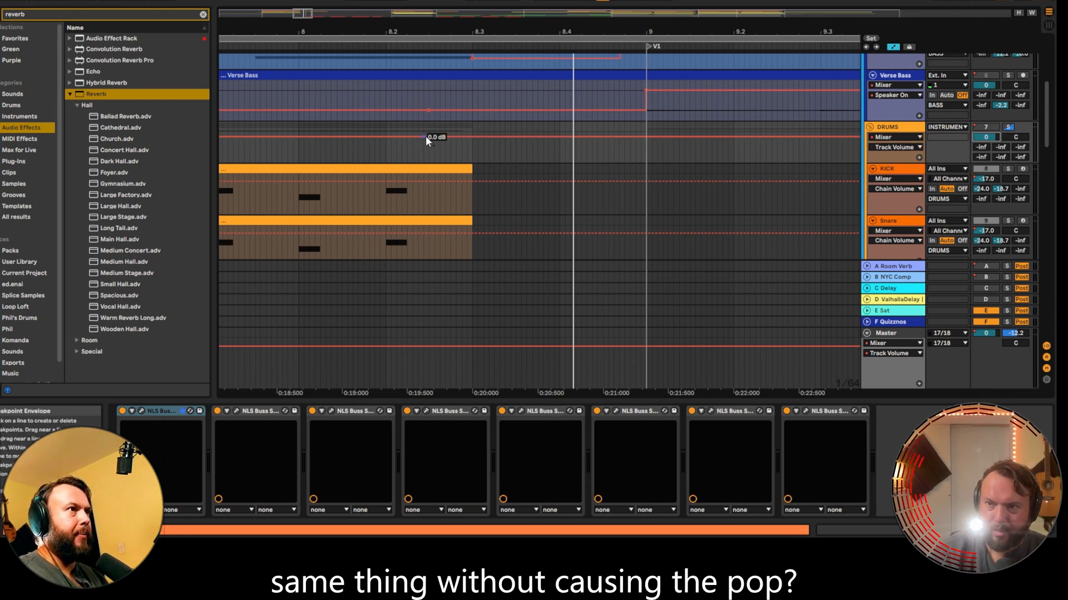
left_click(424, 137)
left_click(472, 137)
left_click(624, 137)
left_click(646, 137)
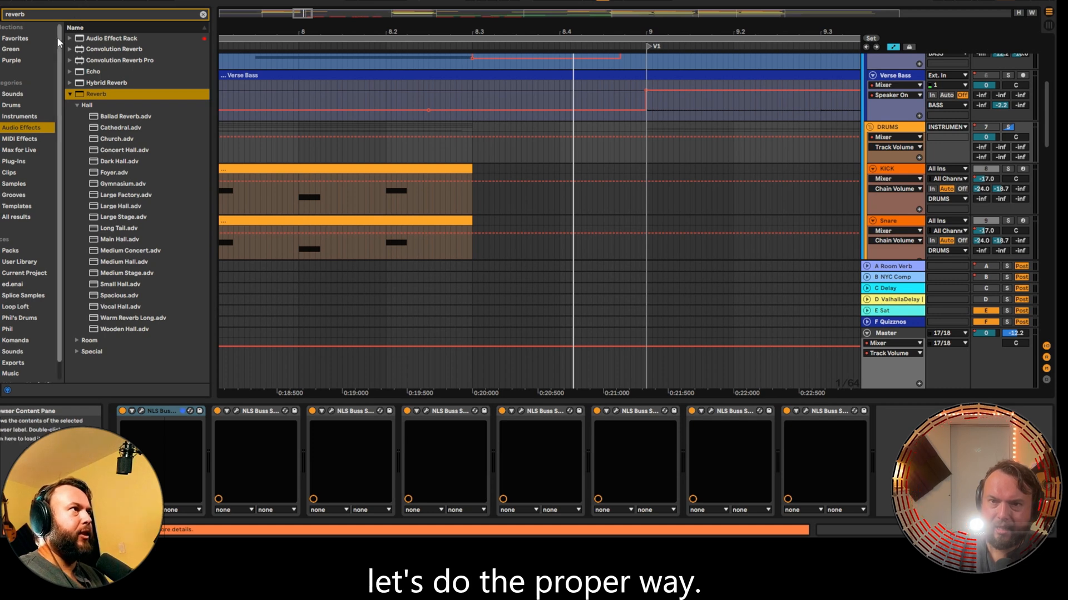
- Search the audio effects for Utility and add it to the end of the DRUMS group's device chain
left_click(75, 14)
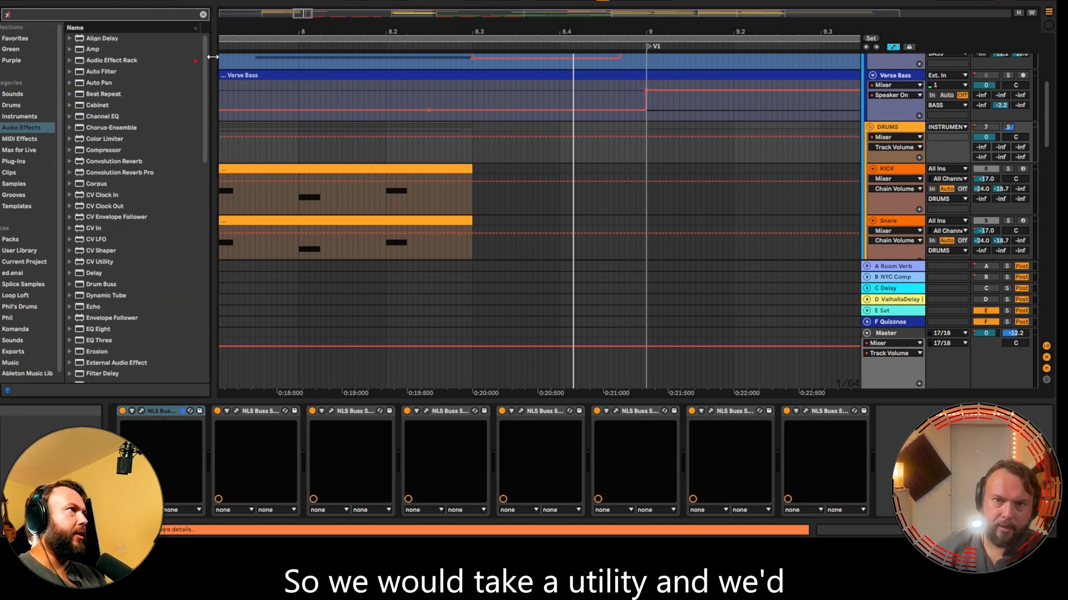
type("urti")
key("BackSpace")
key("BackSpace")
key("BackSpace")
key("BackSpace")
type("utili")
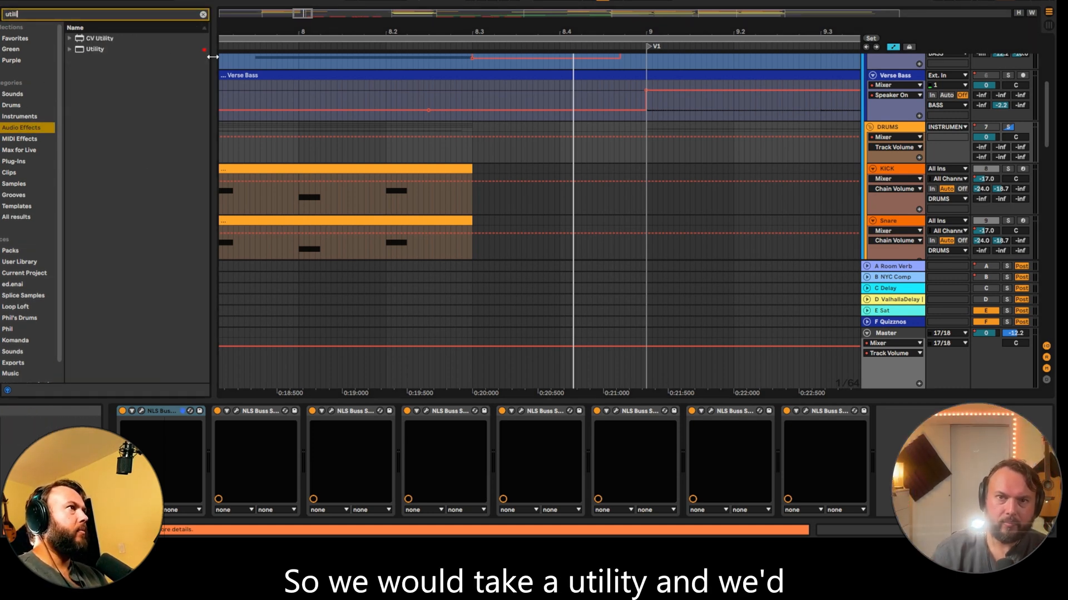
left_click_drag(96, 51, 688, 153)
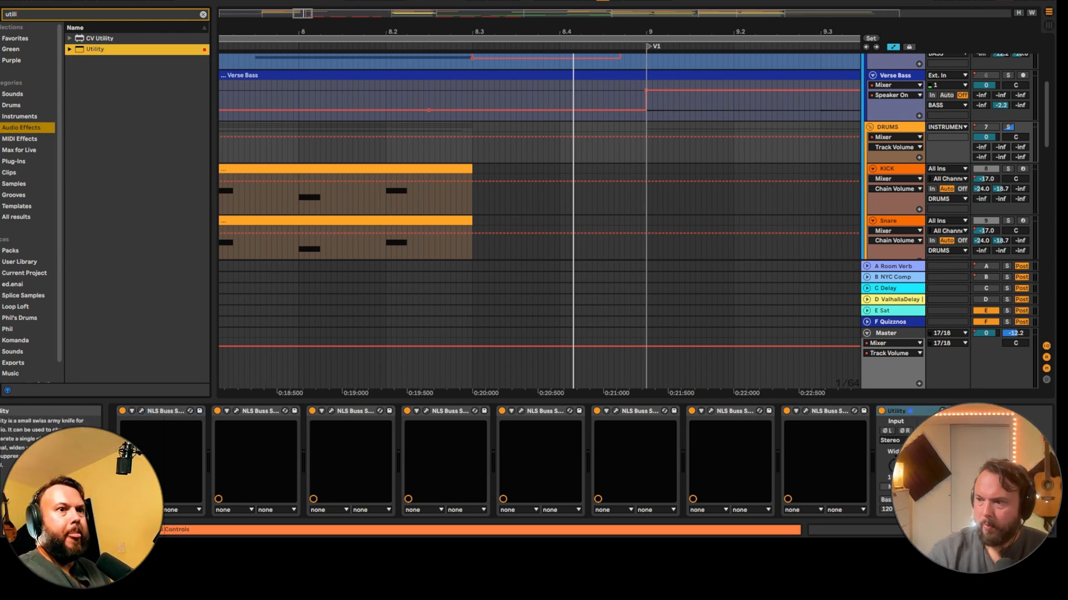
- Show the Utility's Gain automation on the DRUMS group and add 0.00 dB breakpoints around 8.3
left_click(936, 444)
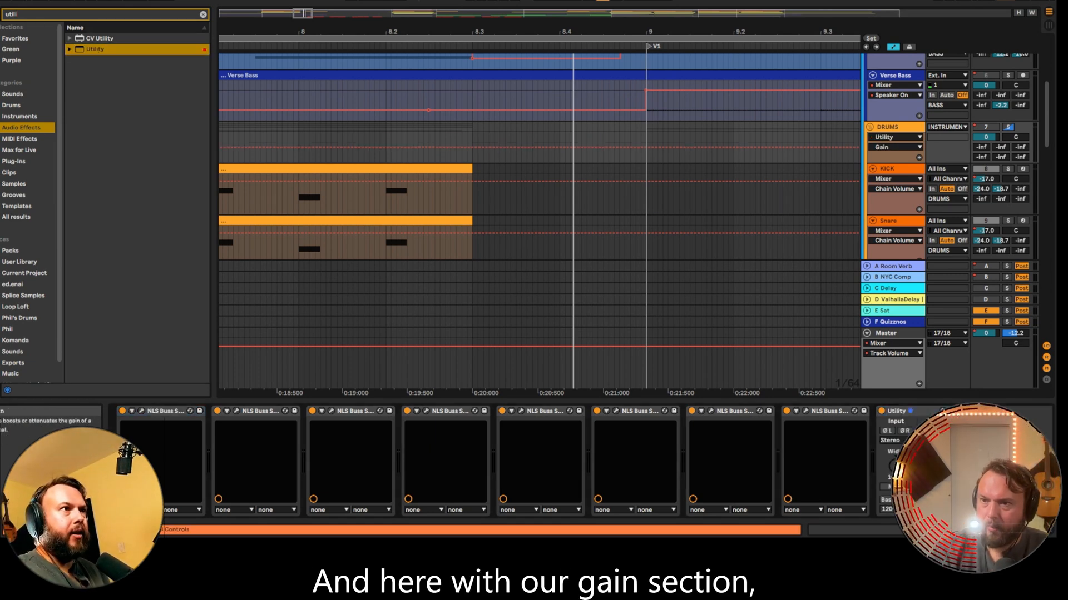
left_click(444, 147)
left_click(466, 147)
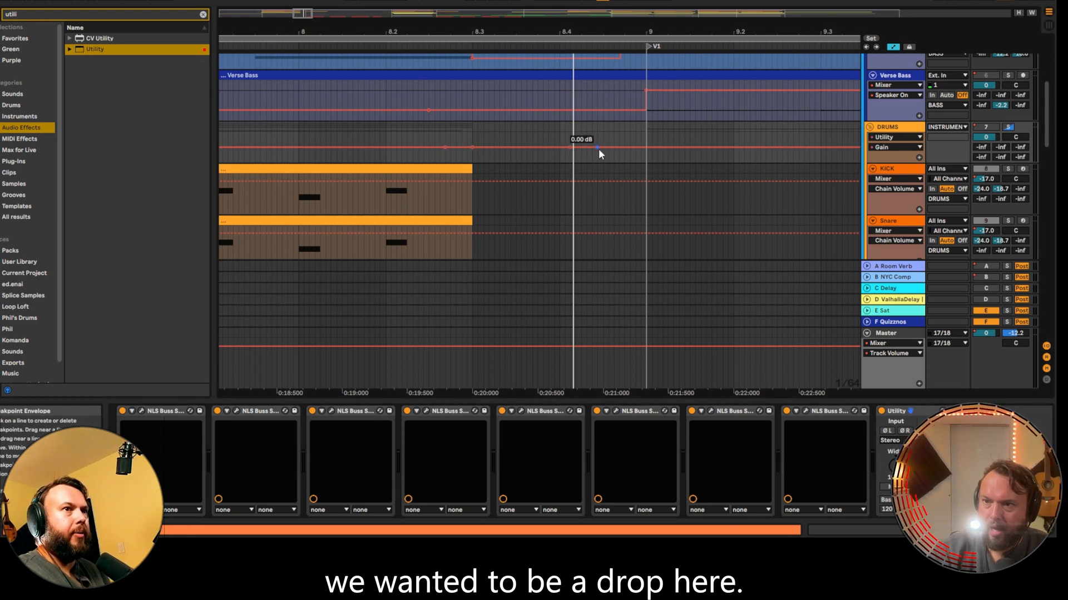
- Pull the DRUMS Utility Gain automation down at 8.3, matching where the Speaker On automation switches off
right_click(992, 127)
left_click(978, 133)
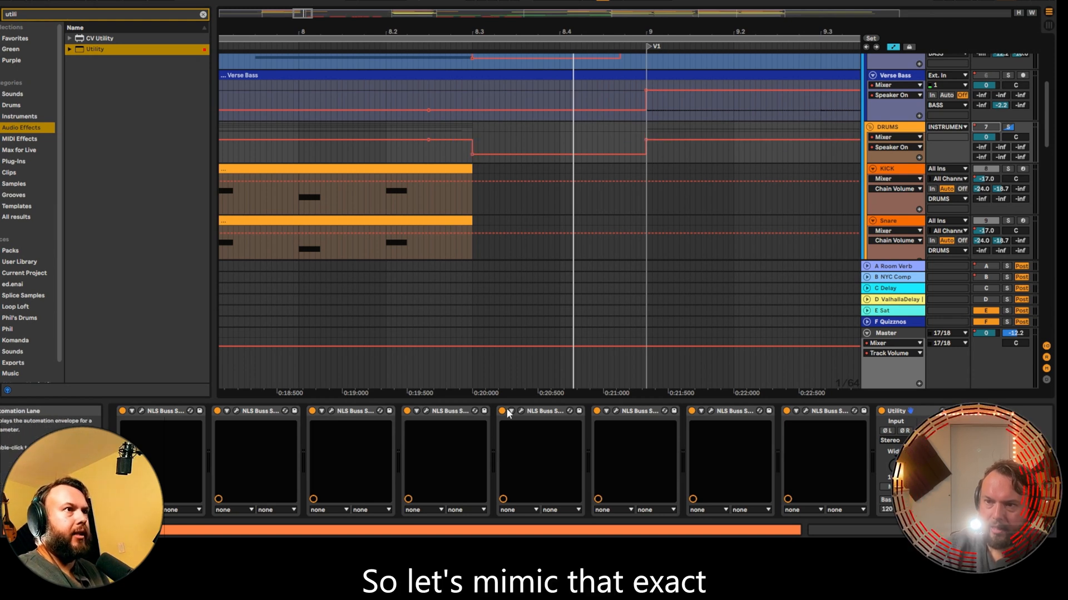
left_click(934, 444)
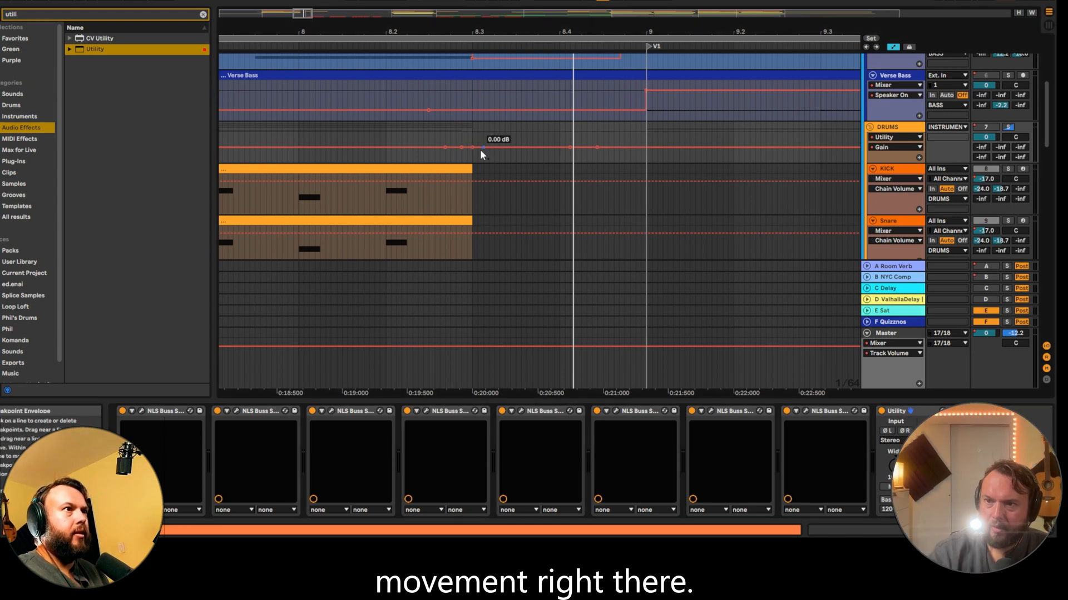
left_click_drag(482, 148, 473, 161)
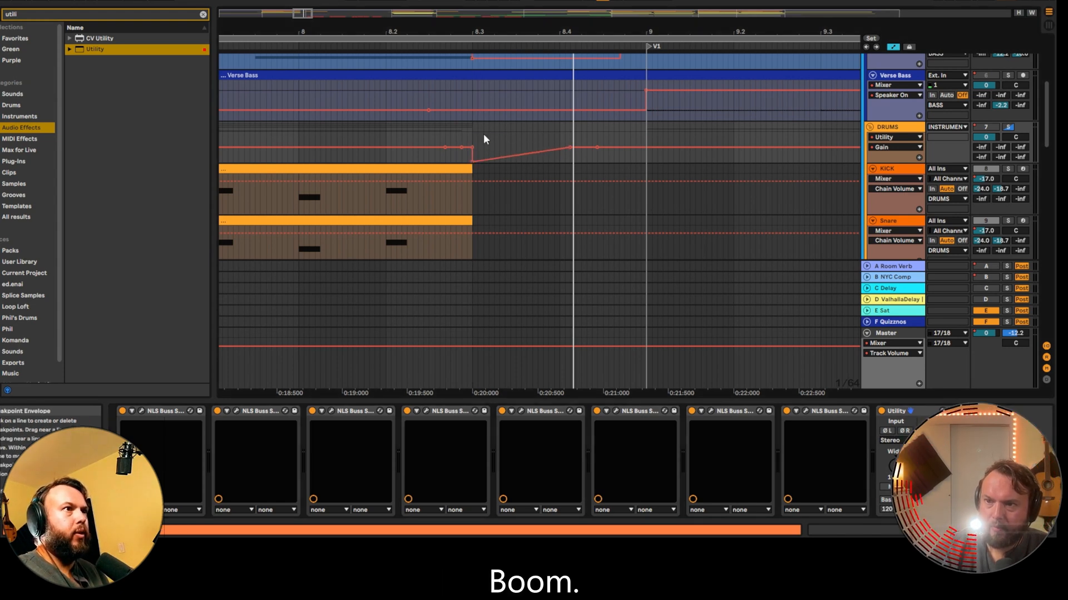
- Delete the DRUMS group's Speaker On automation
right_click(987, 128)
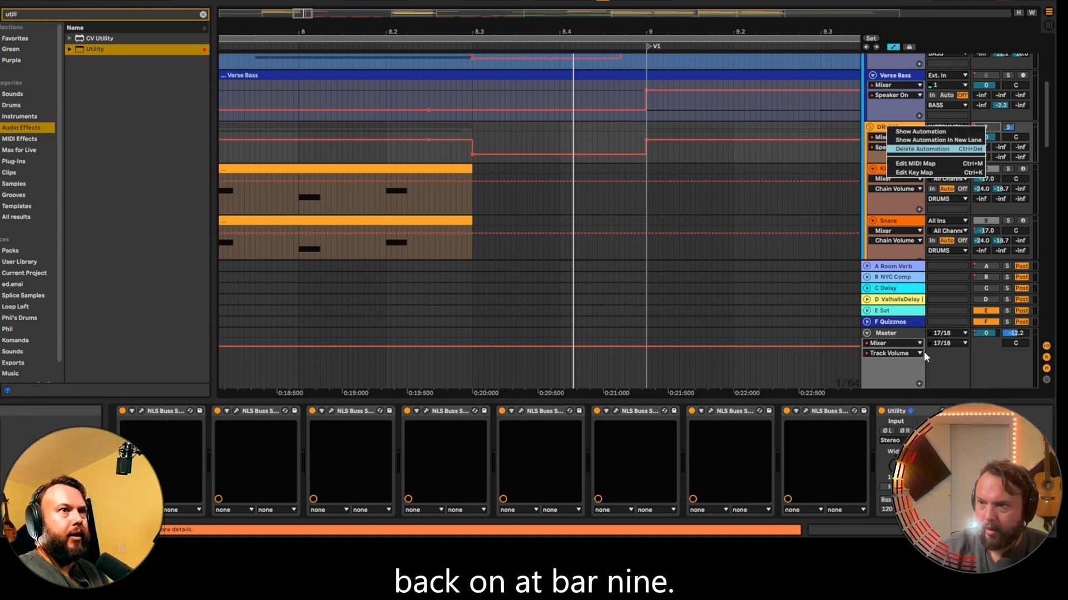
left_click(922, 149)
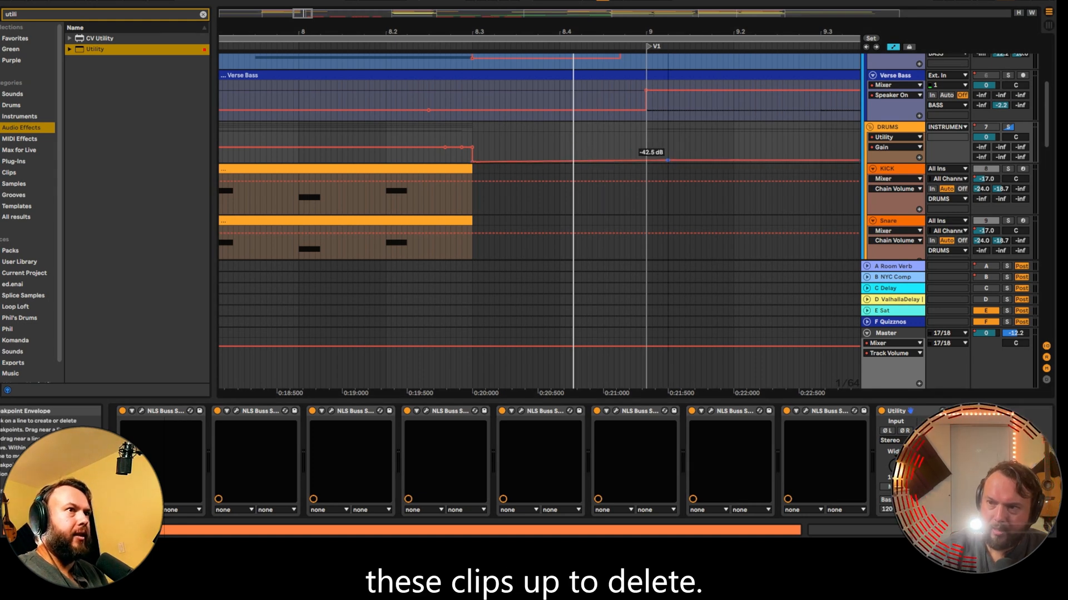
- Raise the DRUMS Utility Gain automation back to 0.00 dB at V1 and play back the end of the Drop
left_click(599, 149)
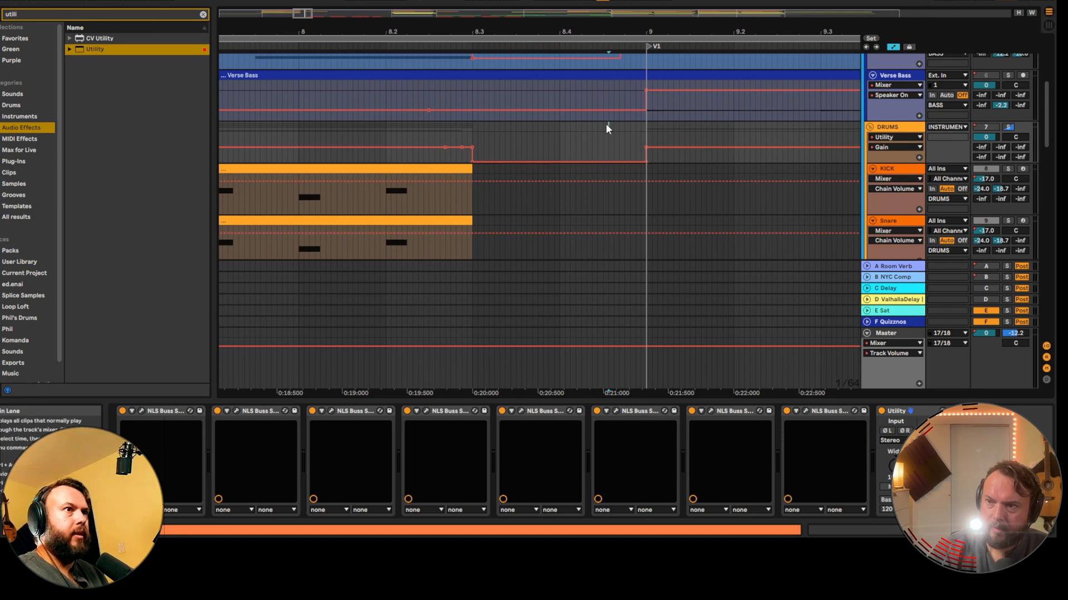
left_click(439, 135)
key("space")
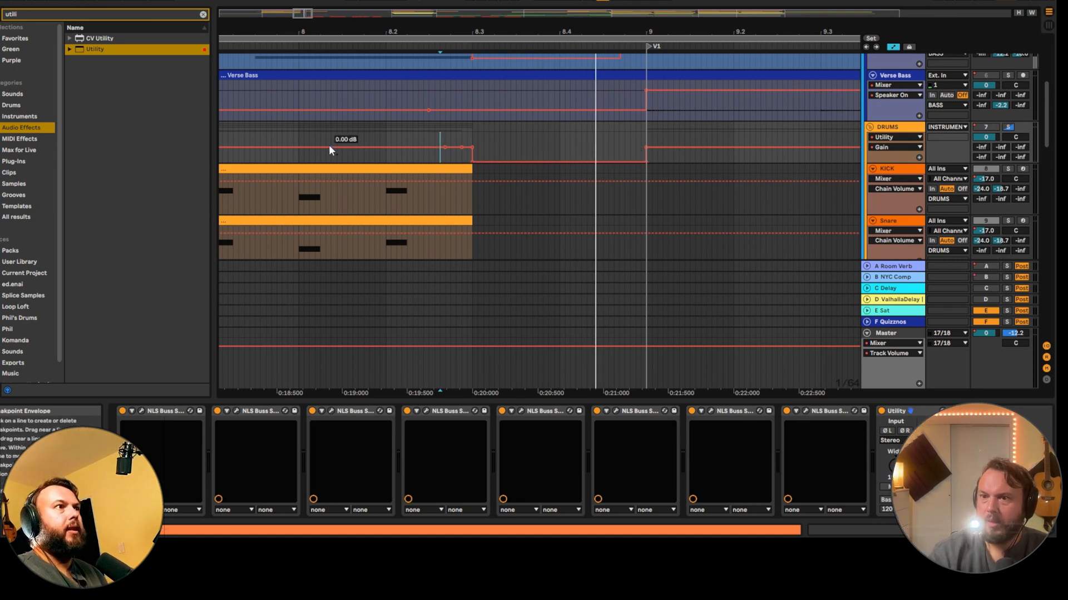
- Play the soloed end of the Drop from bar 8 and look over the drum and guitar tracks around V1
scroll(635, 169, "down", 10)
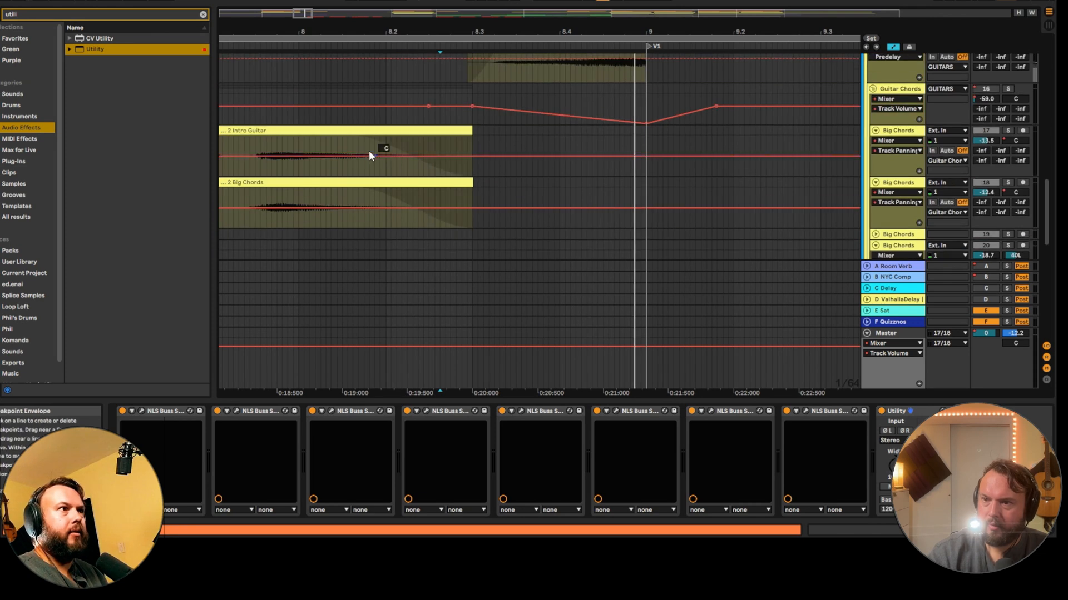
scroll(470, 160, "up", 5)
left_click(265, 143)
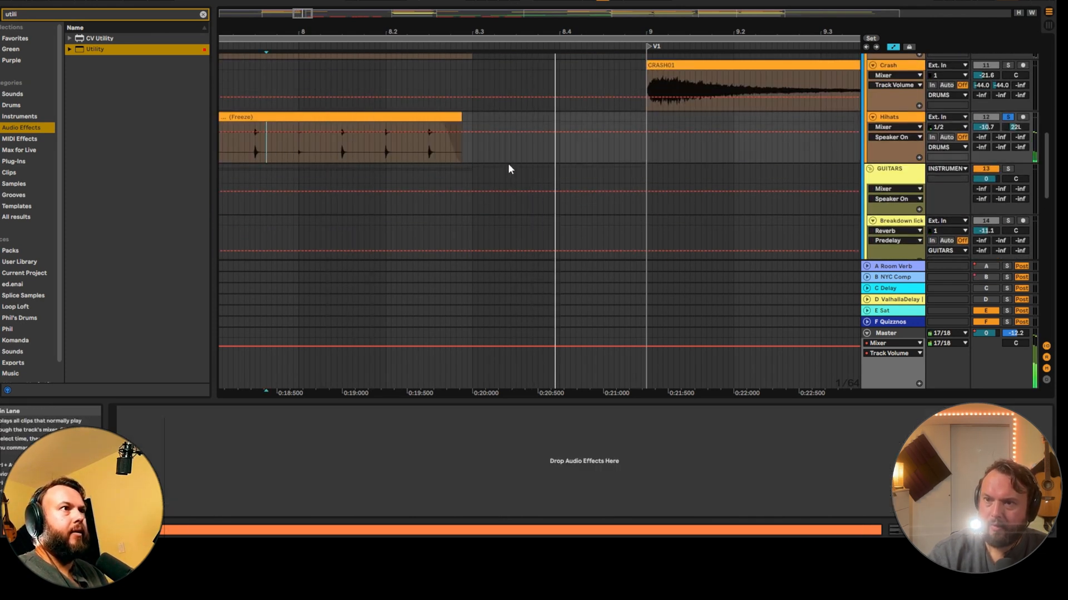
scroll(473, 145, "up", 6)
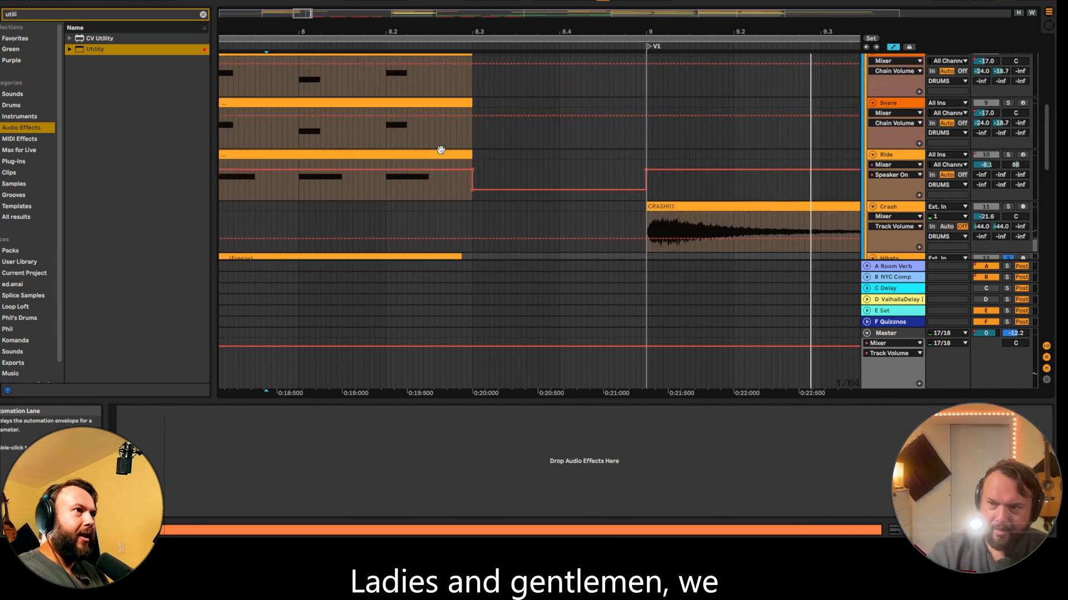
- Return to the start of the Drop and turn off the DRUMS group's solo
left_click_drag(522, 30, 531, 6)
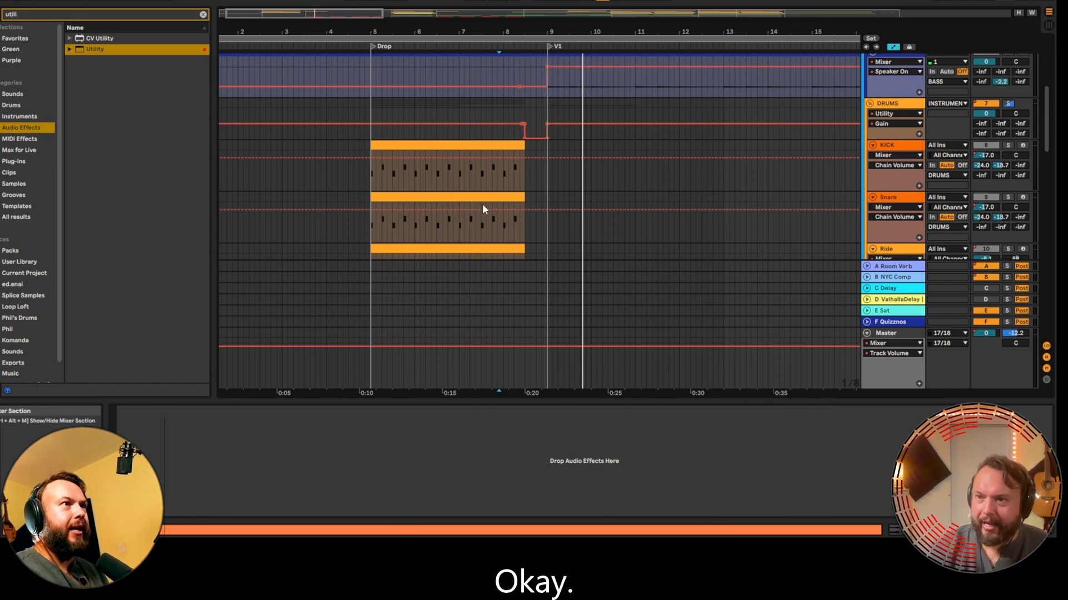
left_click(371, 117)
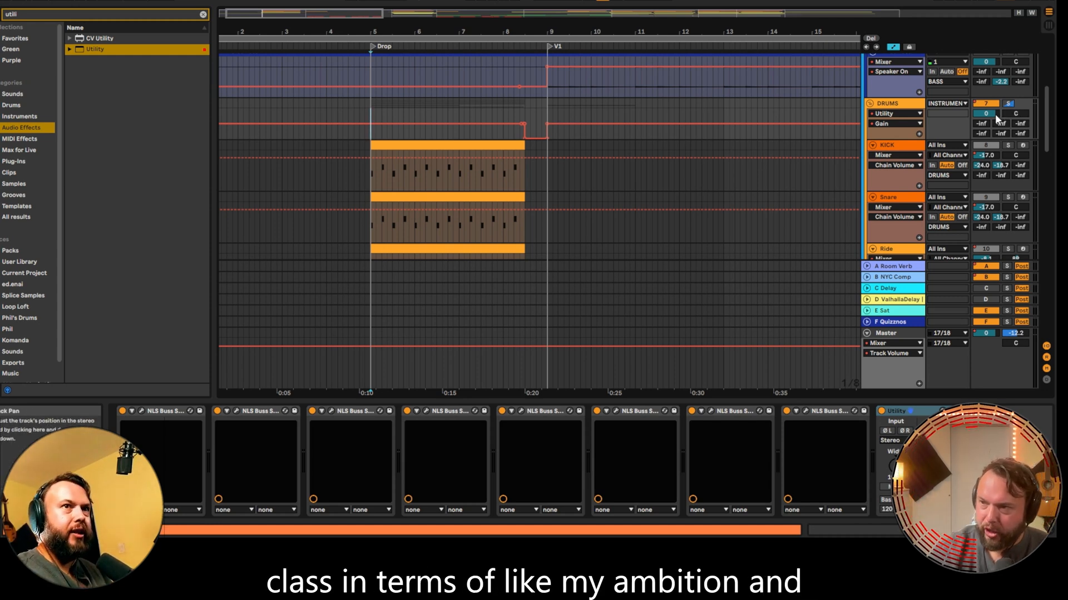
left_click(1006, 103)
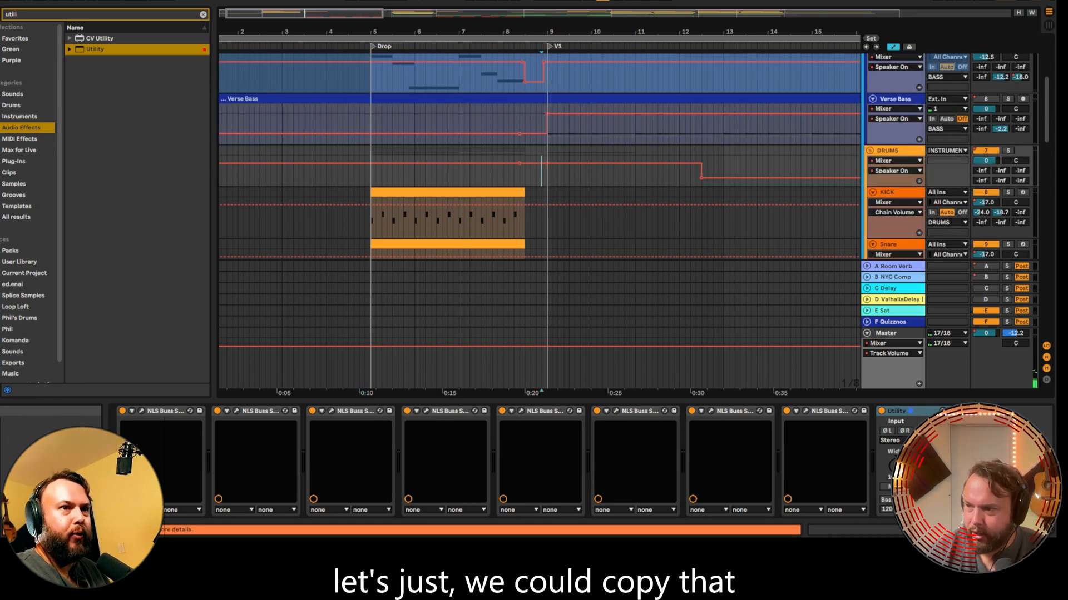
- Paste a copy of the DRUMS Utility at the end of the BASS group's device chain, after Pro-G
scroll(526, 179, "up", 3)
left_click(487, 170)
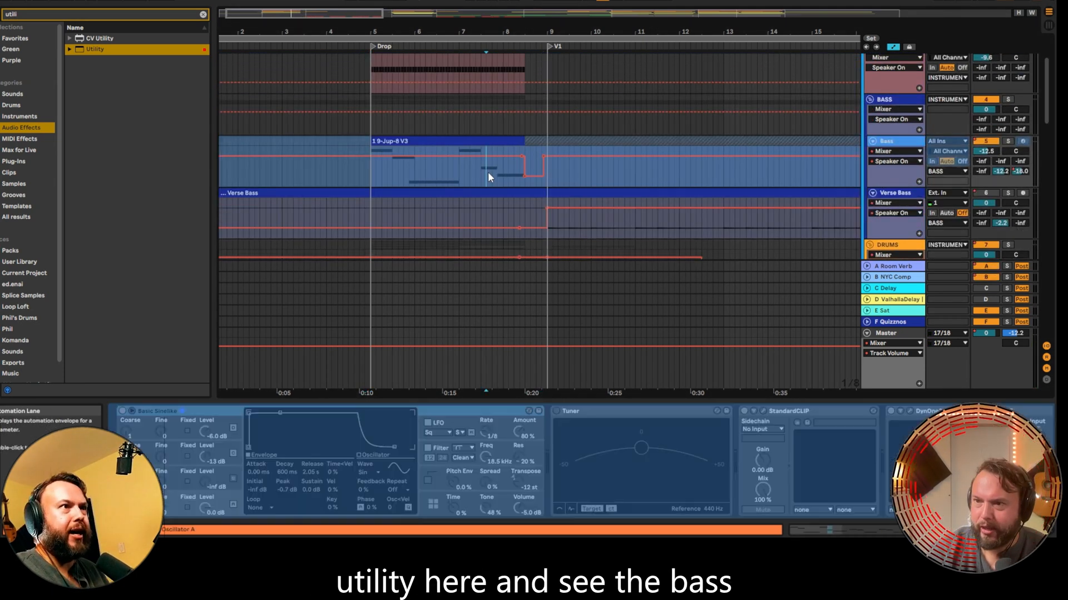
scroll(866, 416, "right", 5)
scroll(682, 108, "right", 7)
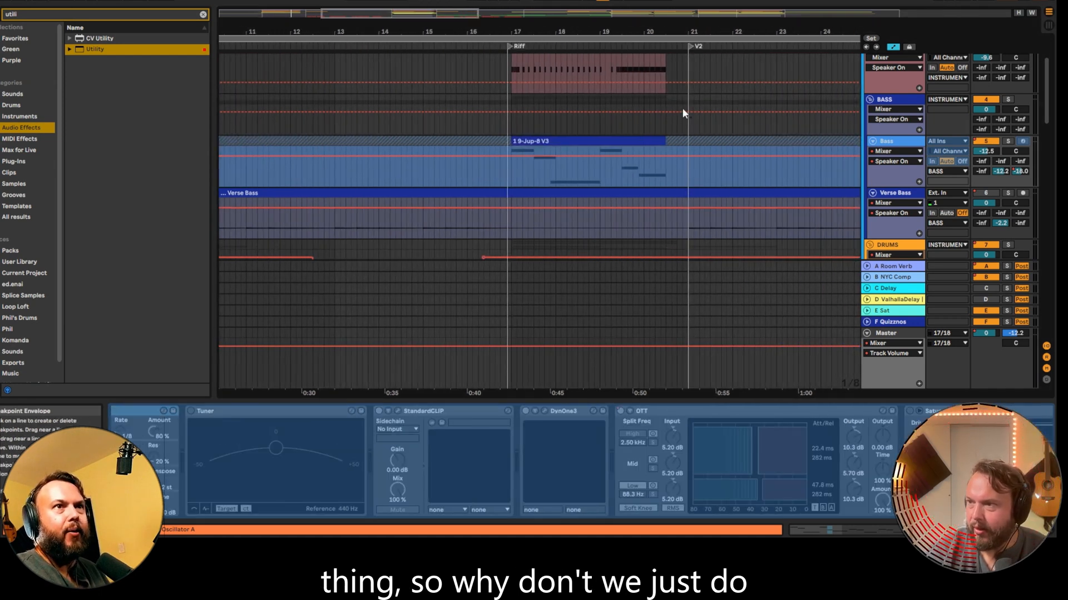
scroll(359, 145, "left", 3)
left_click(350, 129)
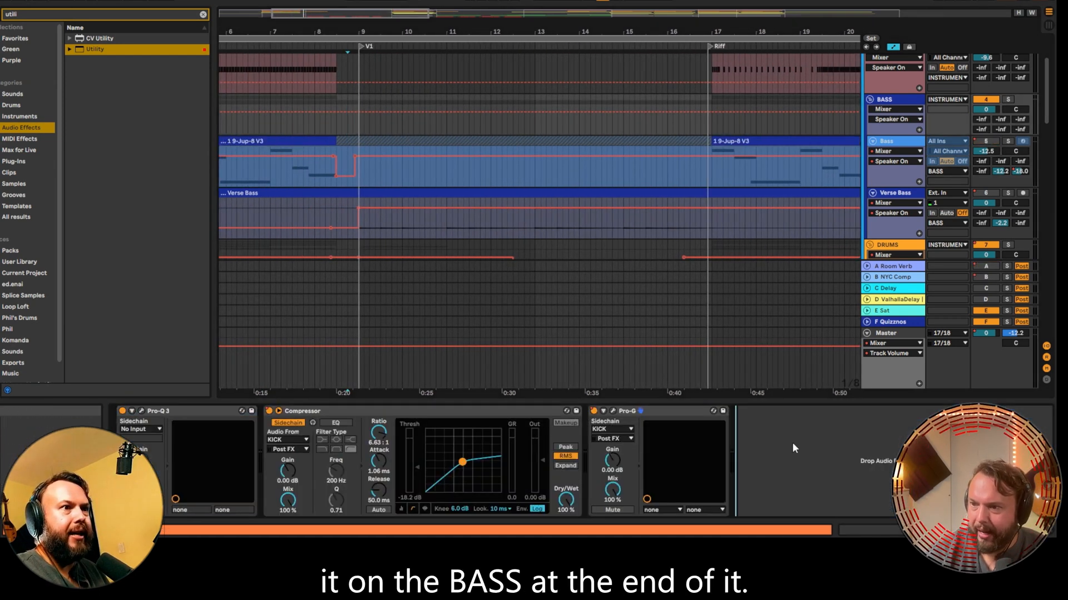
left_click_drag(1033, 398, 1033, 398)
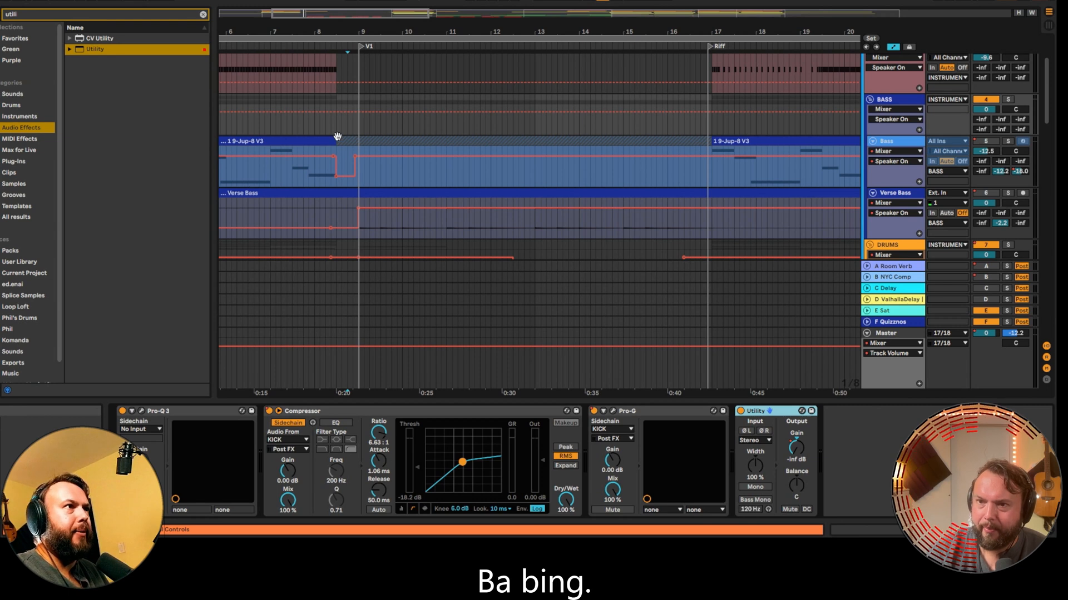
- Play the transition from the Drop into V1 and search the bass, drum and guitar tracks for another element that pops
left_click(313, 126)
key("space")
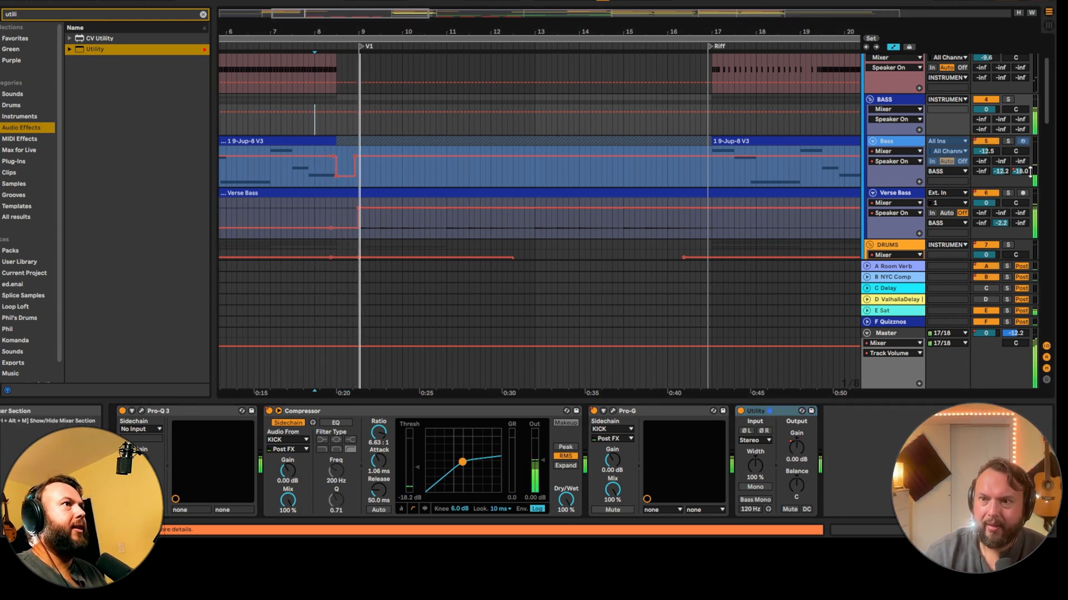
left_click(281, 131)
scroll(281, 131, "up", 3)
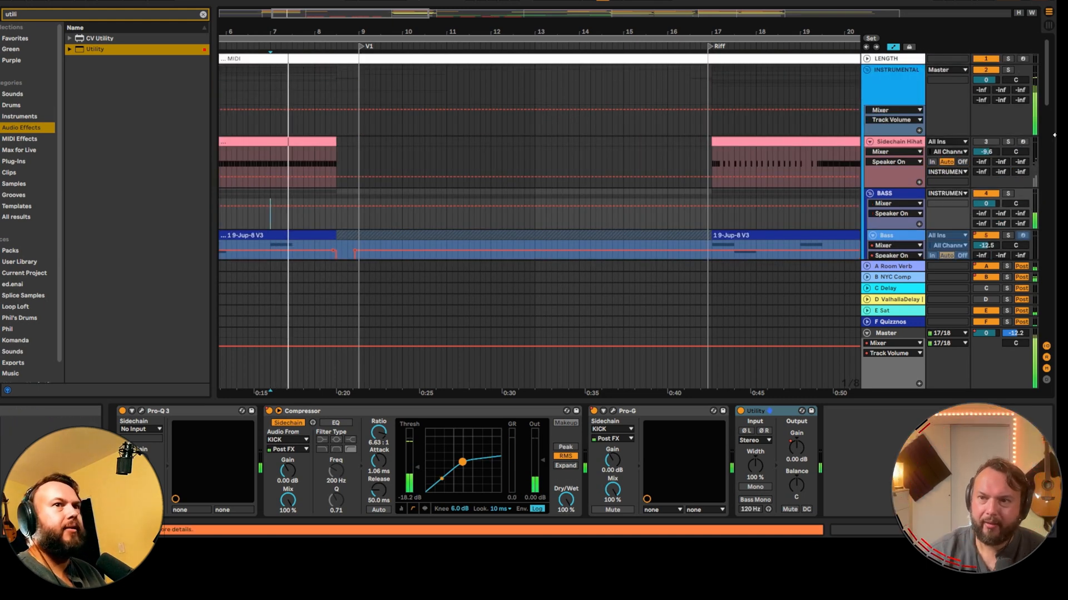
scroll(551, 183, "down", 2)
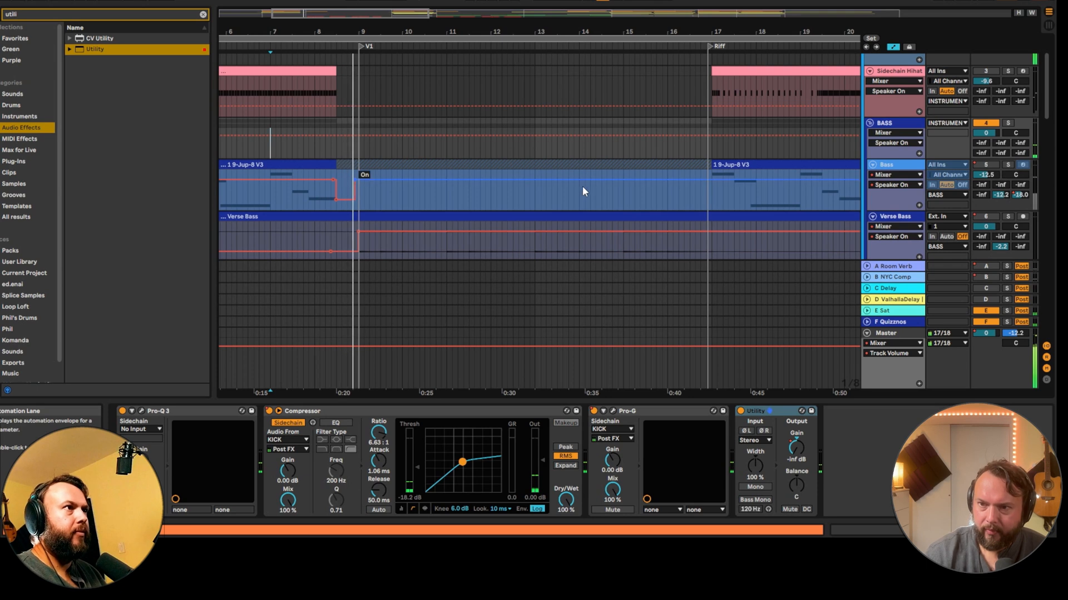
scroll(582, 186, "down", 3)
scroll(593, 187, "down", 8)
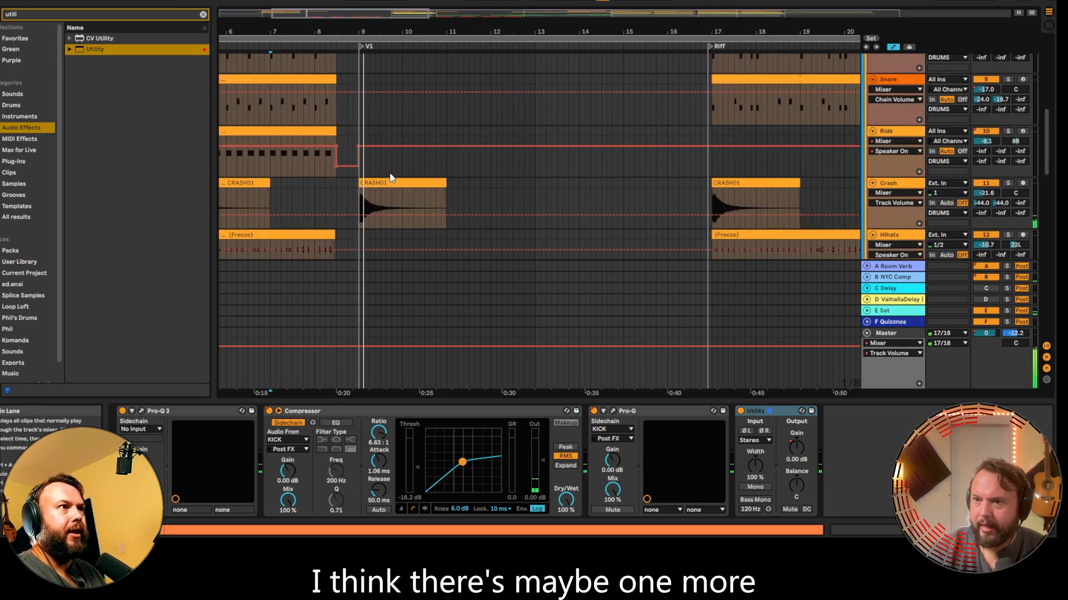
scroll(390, 174, "up", 3)
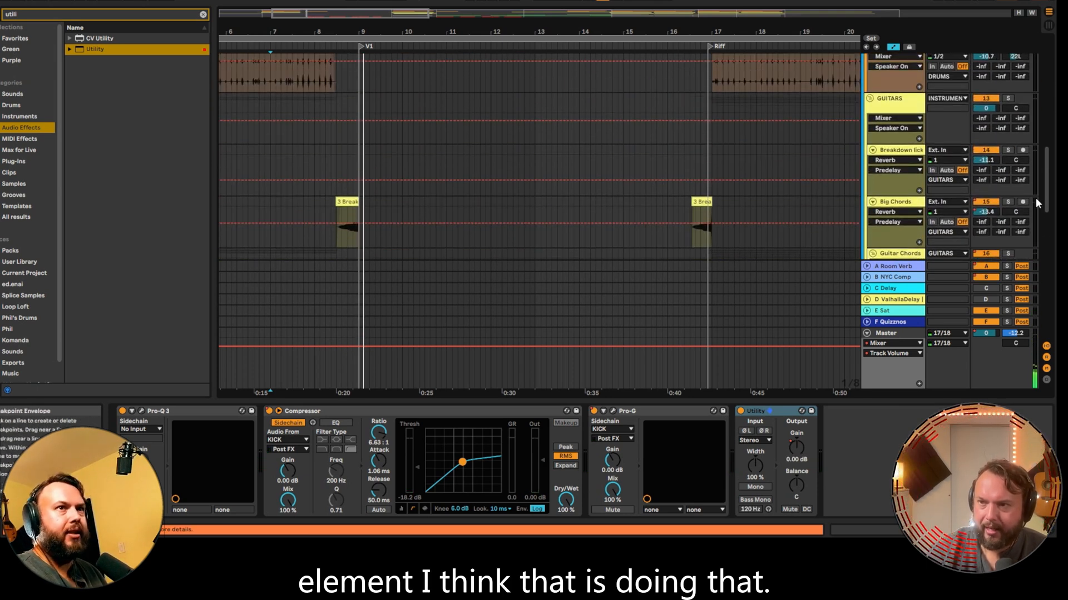
scroll(987, 119, "down", 3)
- Show the Speaker On automation of the Big Chords track holding the Break clips and of the Guitar Chords group
right_click(890, 84)
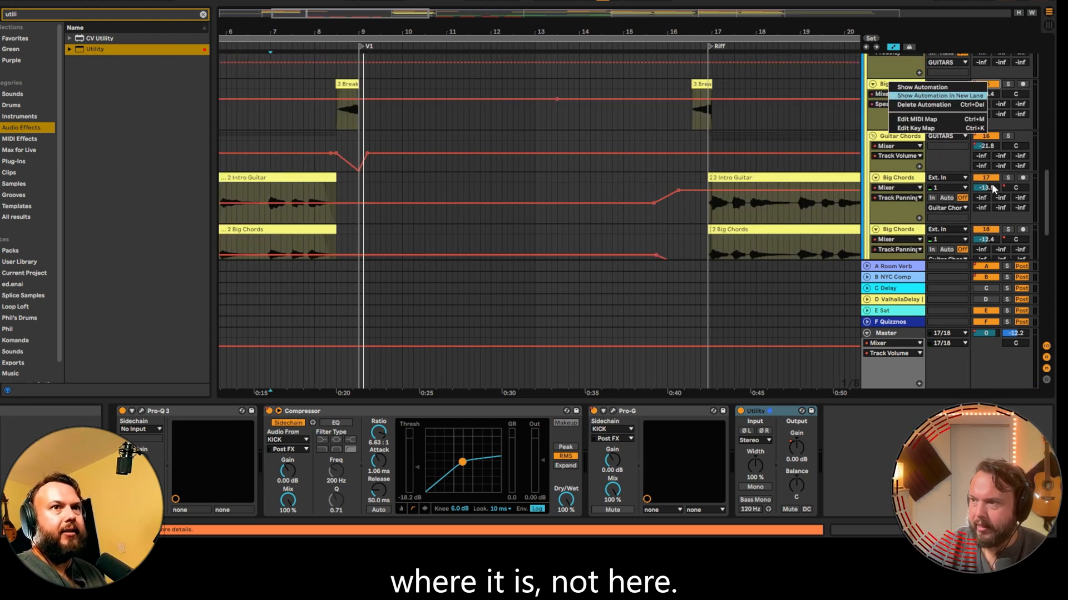
left_click(474, 184)
scroll(474, 184, "down", 2)
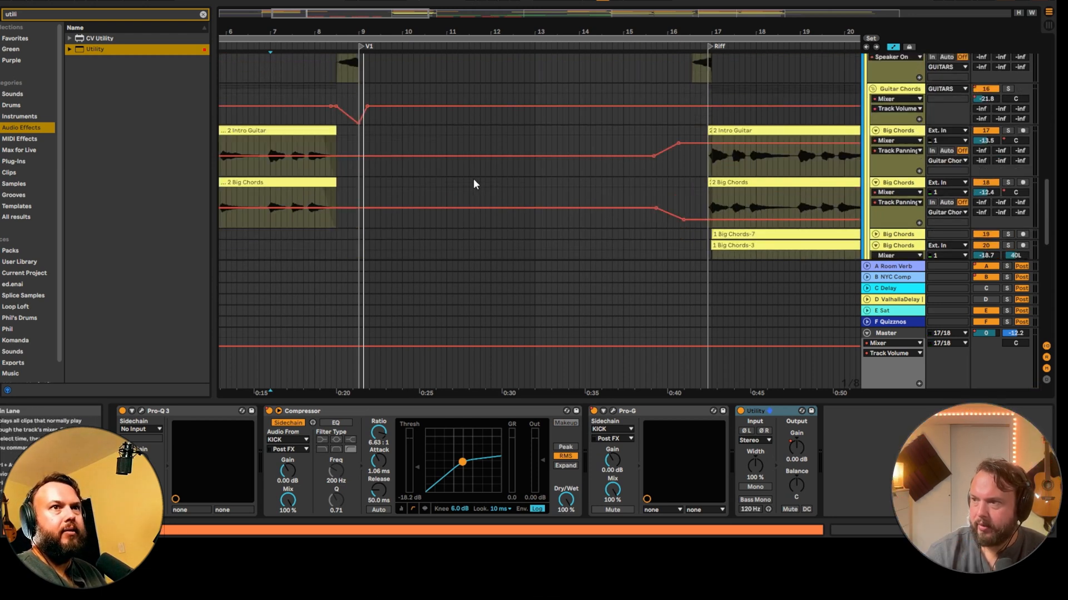
right_click(997, 89)
left_click(312, 121)
left_click(313, 120)
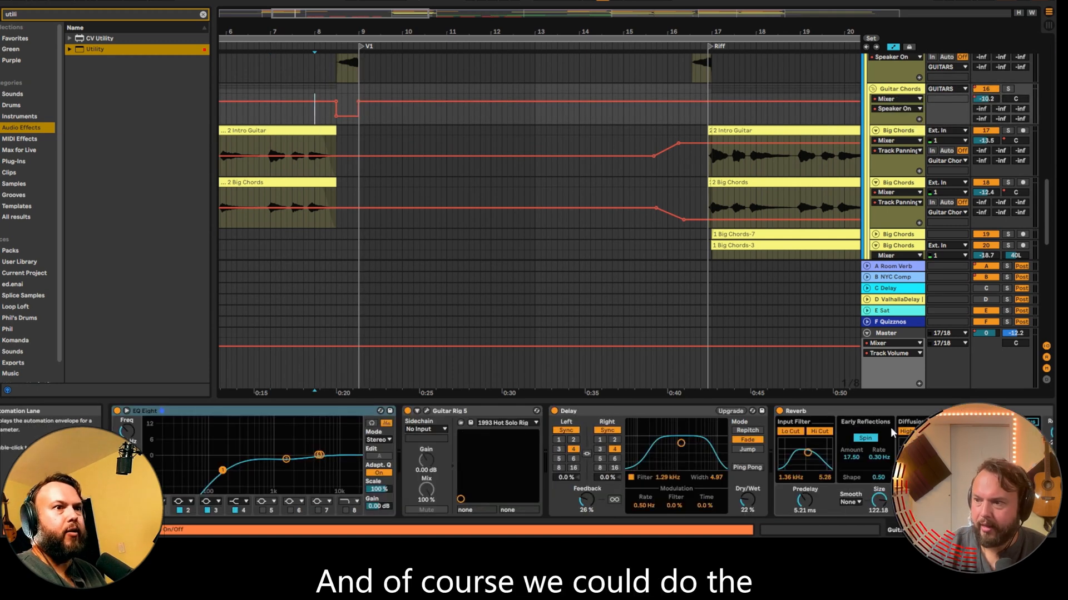
- Paste the Utility at the end of the Guitar Chords group's device chain and play back the end of the Drop
scroll(891, 432, "right", 10)
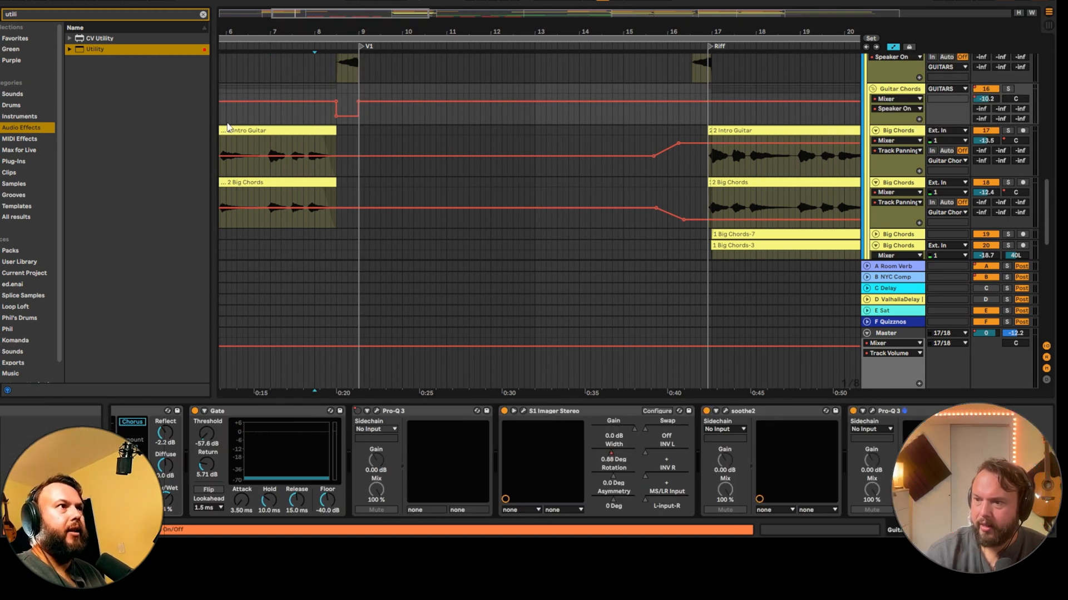
left_click(264, 112)
key("space")
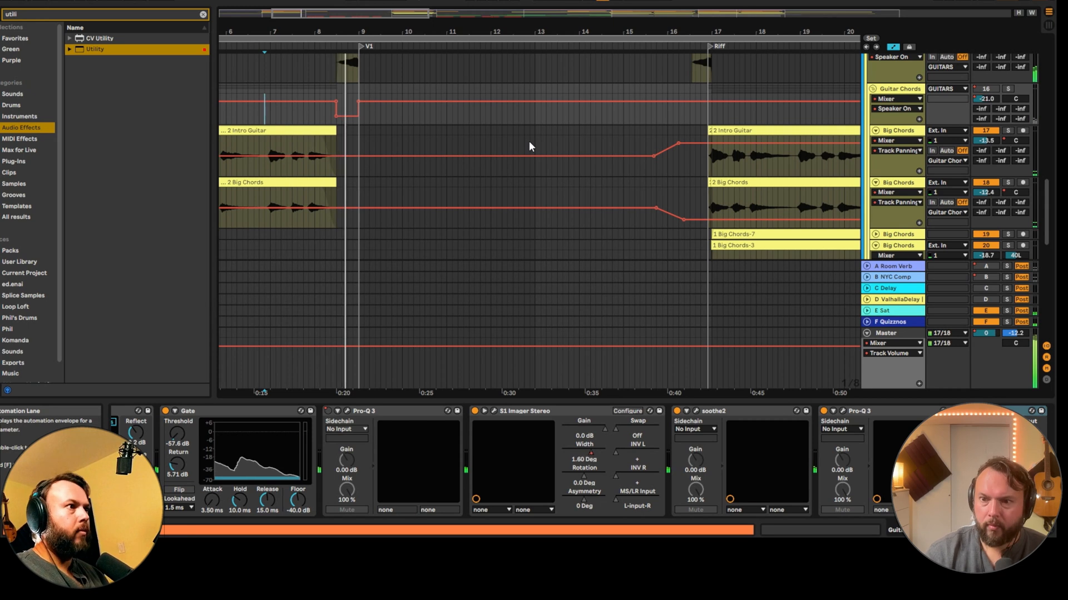
- Examine the guitar, synth and drum tracks at the end of the Drop, including the DRUMS group's Utility Gain automation
scroll(394, 167, "down", 5)
scroll(393, 172, "up", 1)
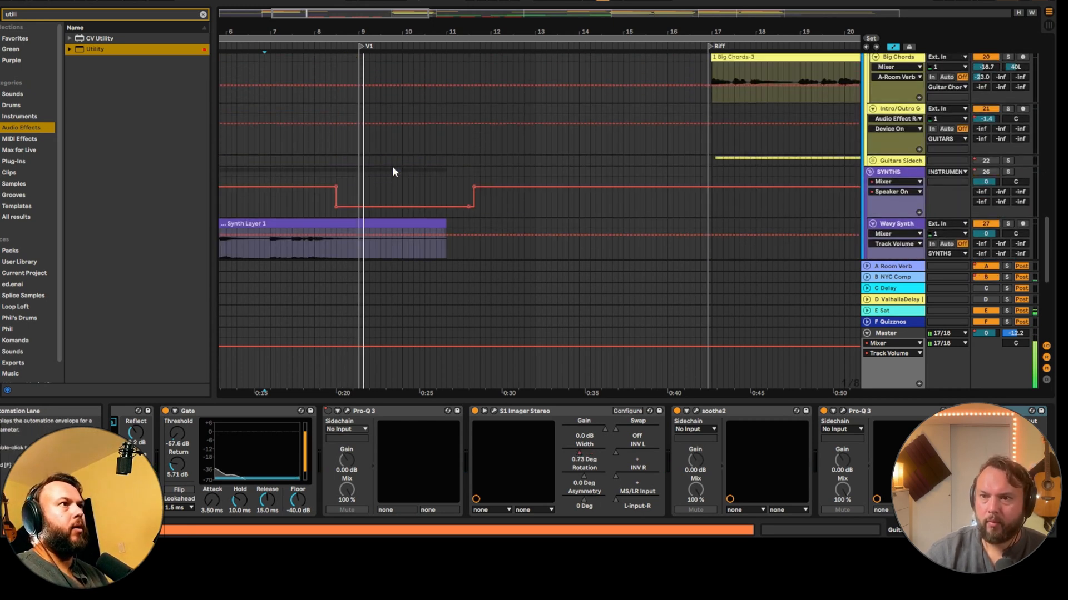
scroll(390, 166, "up", 5)
left_click(321, 245)
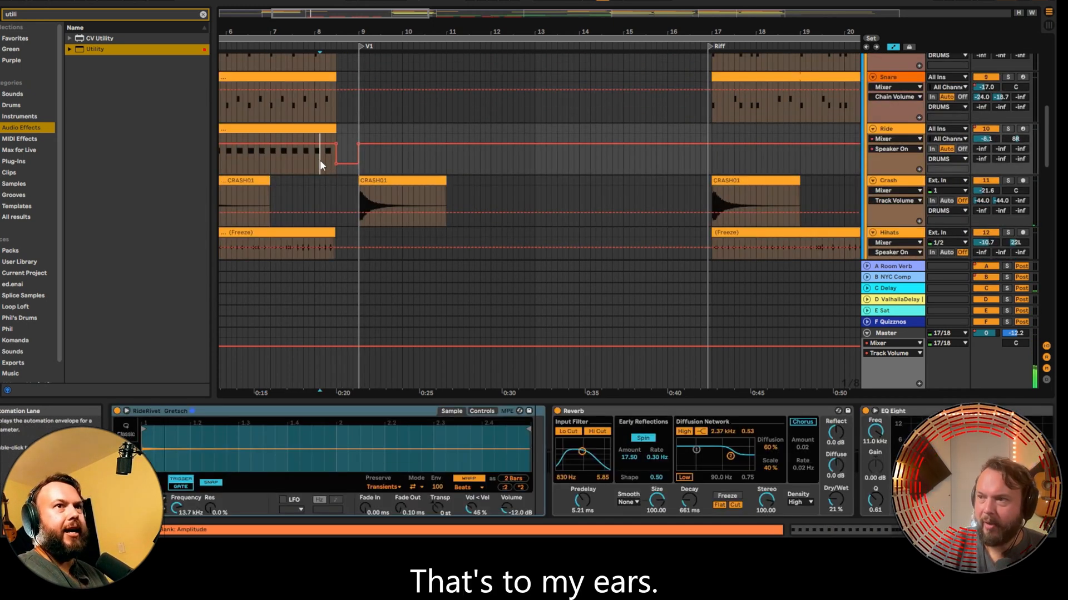
scroll(745, 200, "up", 3)
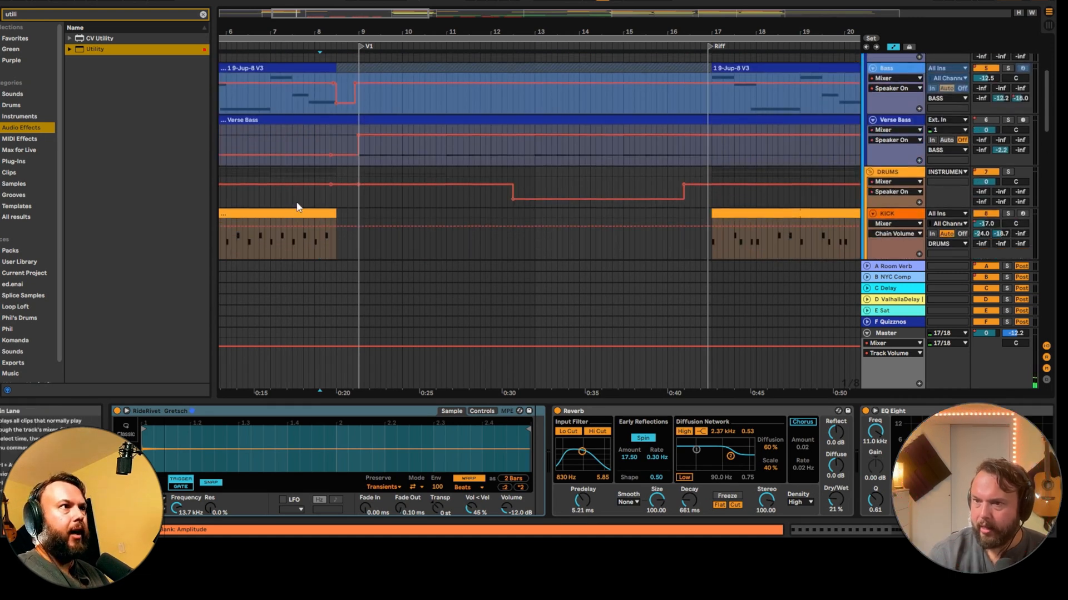
left_click(297, 204)
scroll(333, 146, "down", 1)
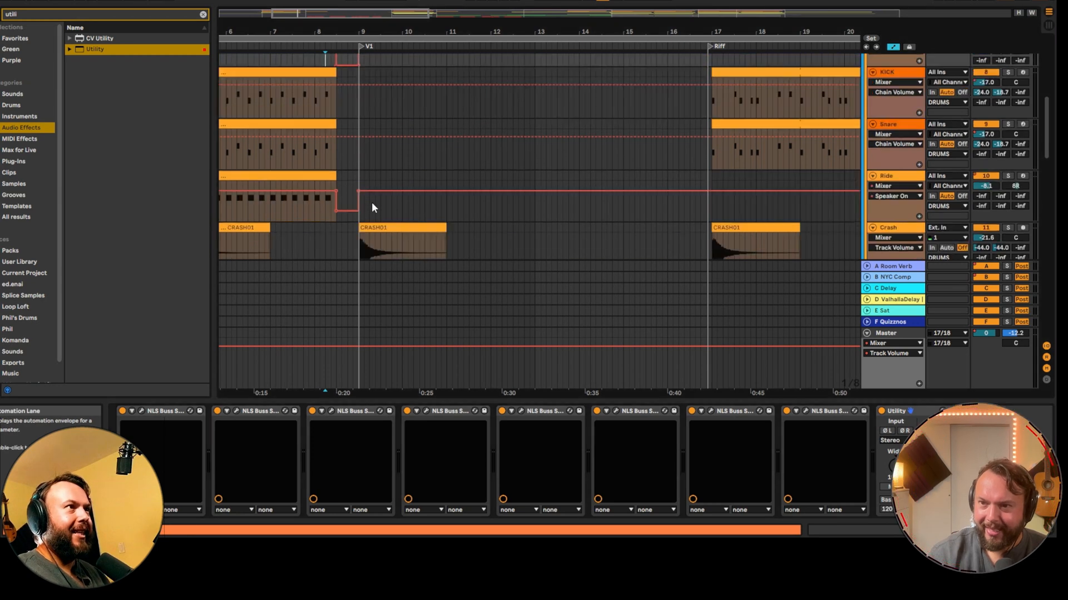
scroll(367, 200, "down", 6)
scroll(383, 217, "up", 5)
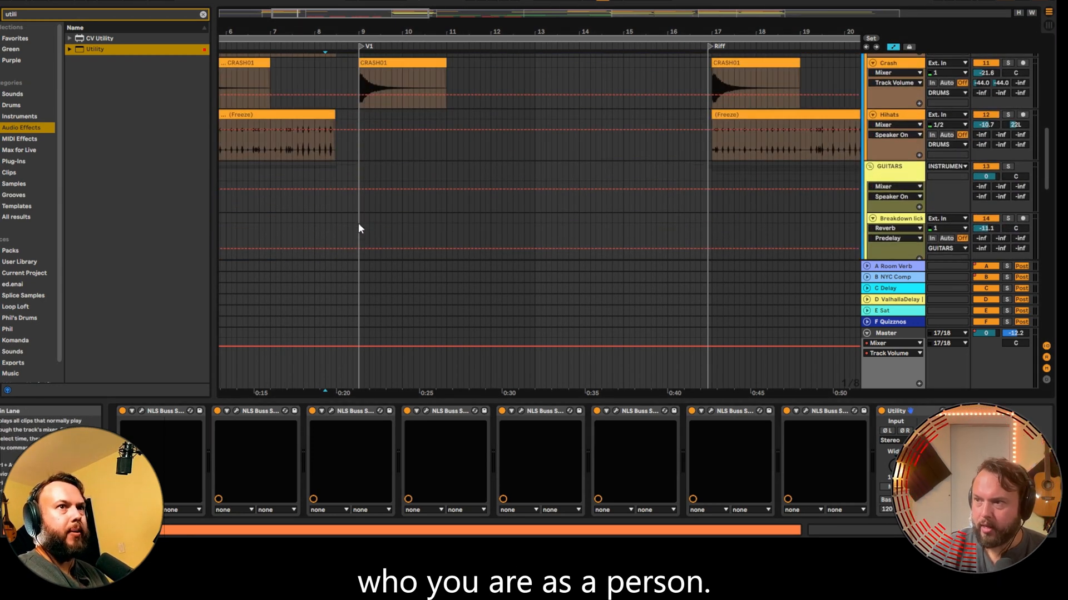
left_click(347, 178)
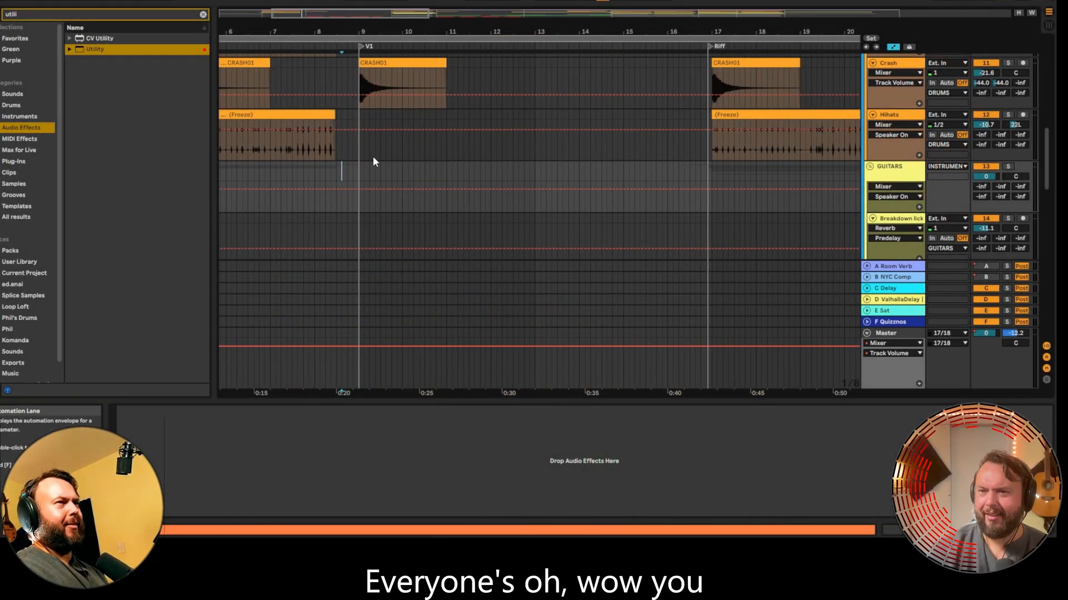
scroll(411, 178, "up", 5)
scroll(410, 162, "up", 4)
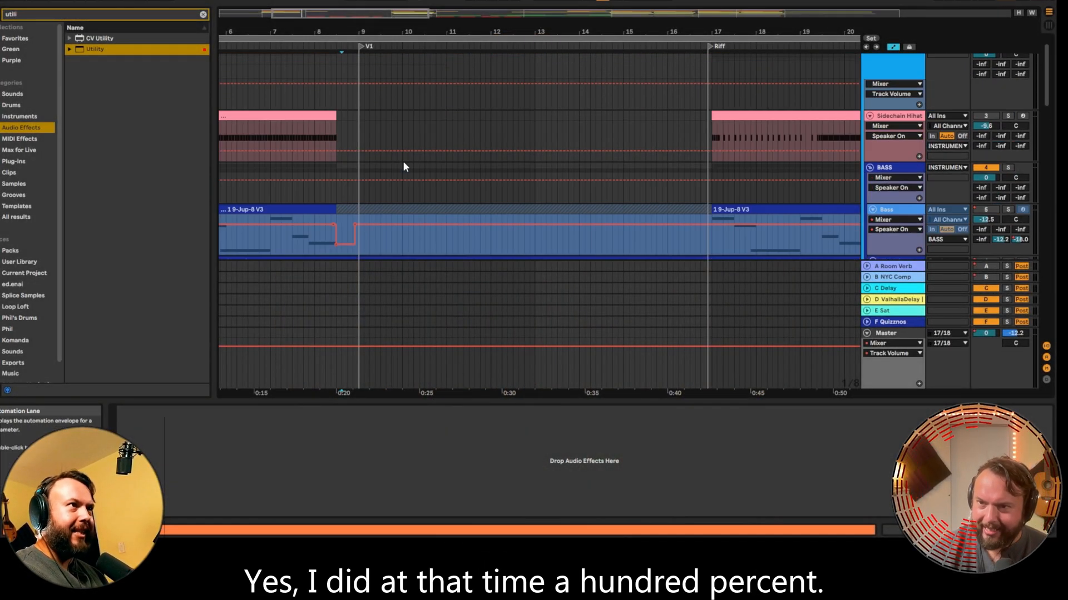
- Play the INSTRUMENTAL group from just before 8.3 and look through the synth and guitar tracks for the remaining click
left_click(325, 78)
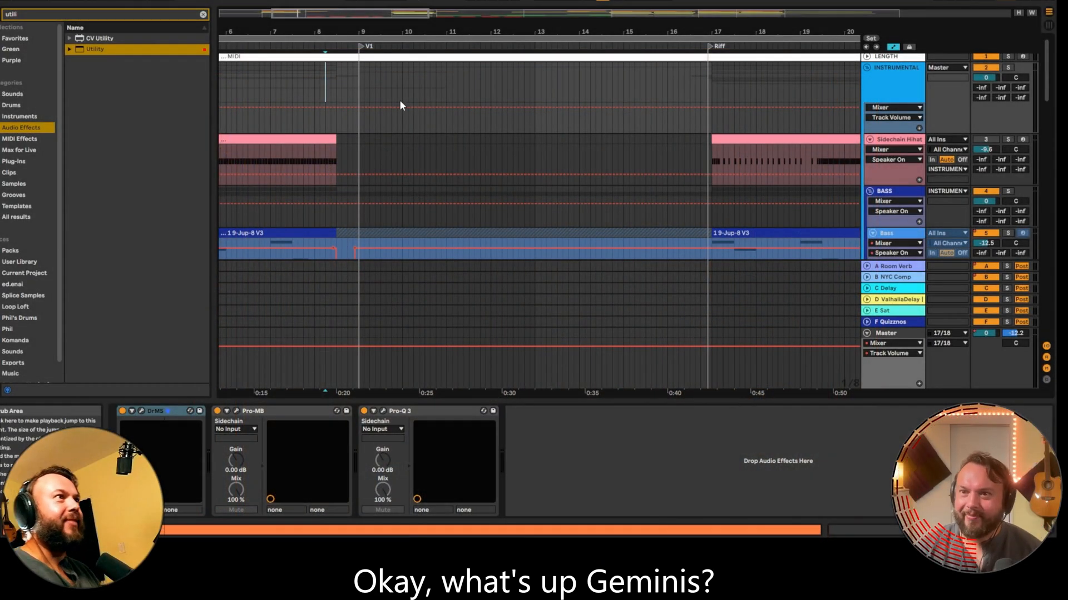
scroll(389, 295, "down", 10)
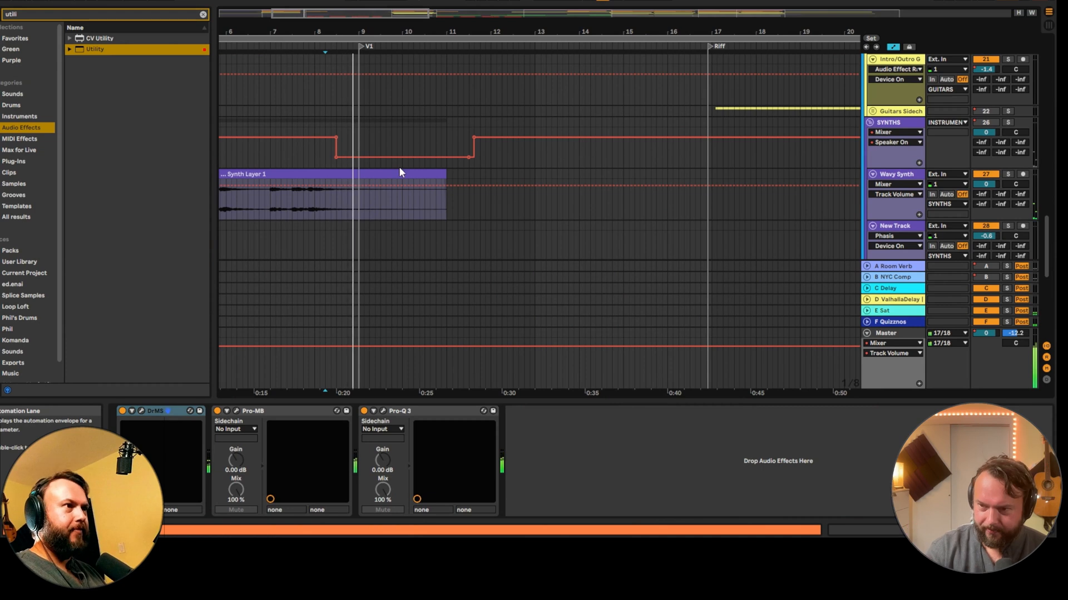
scroll(389, 173, "up", 5)
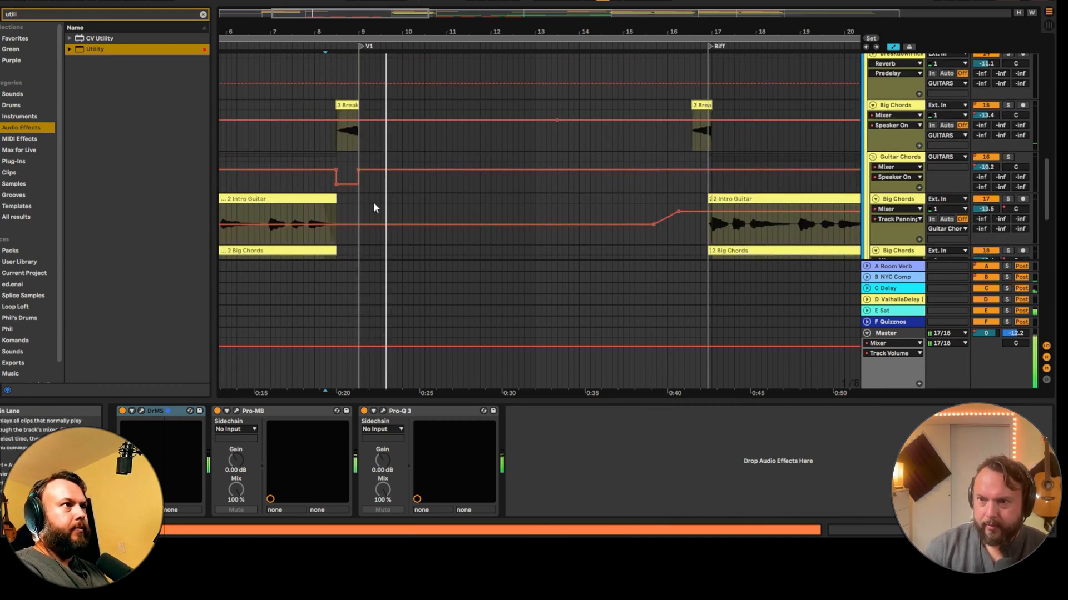
- Play from just before the Break clip on the Big Chords track and check that track's Speaker On automation
left_click(325, 137)
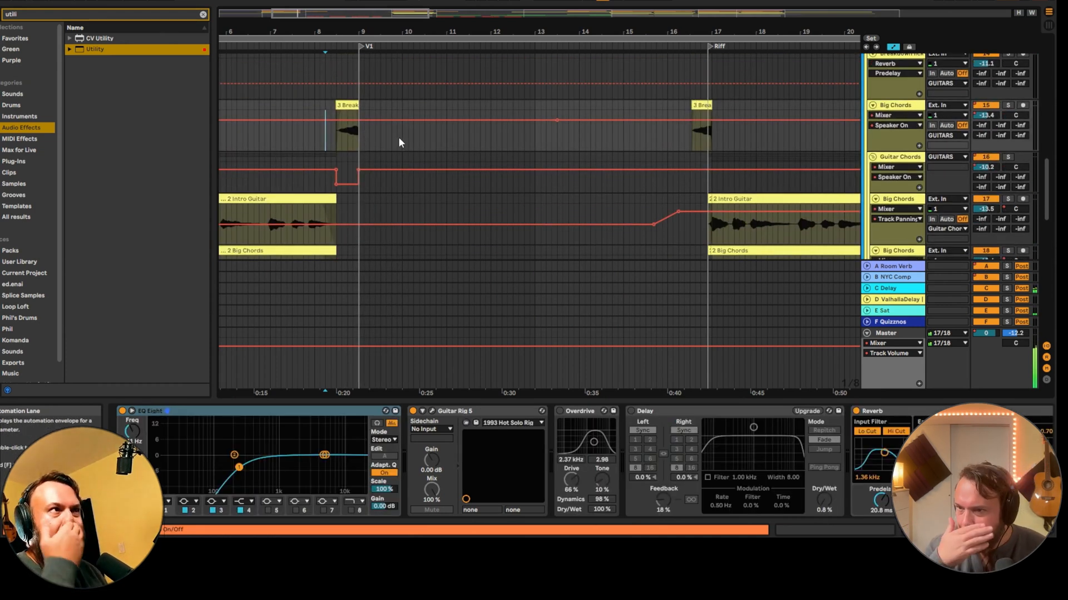
key("space")
right_click(994, 106)
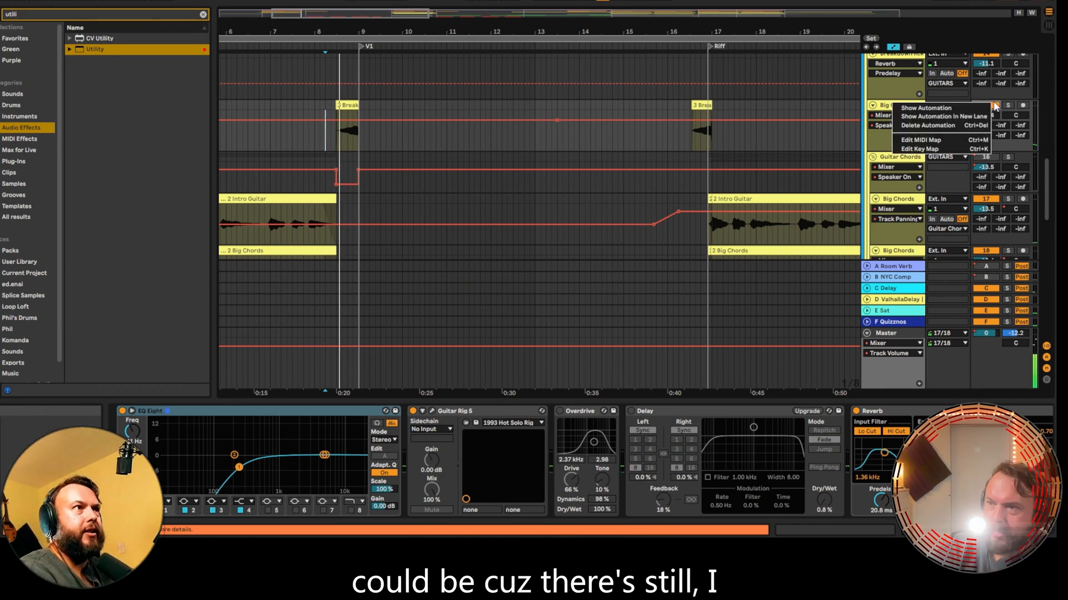
right_click(1000, 107)
left_click(376, 158)
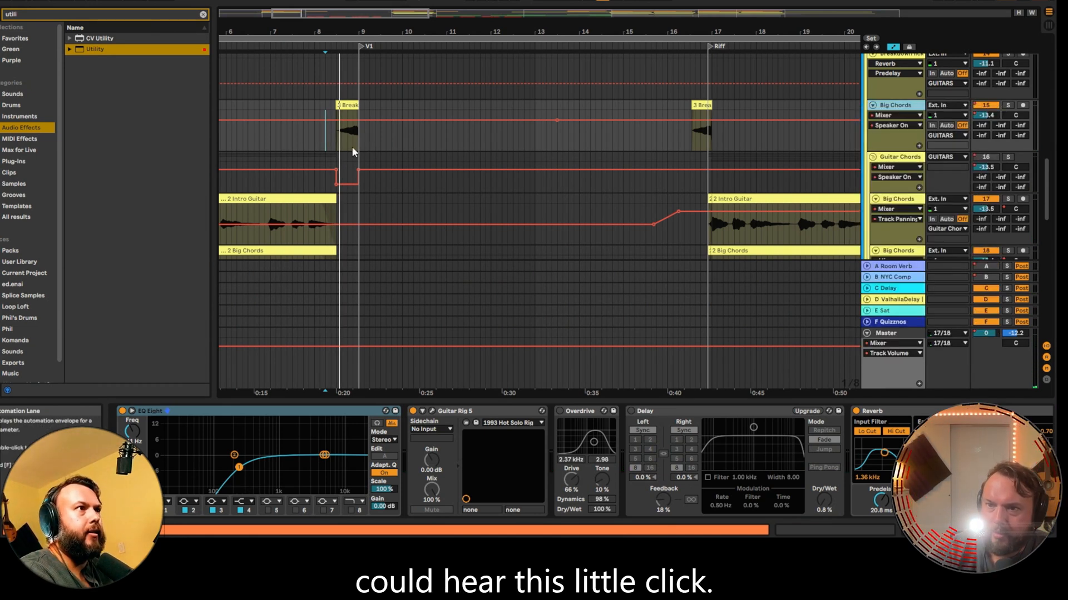
- Play the end of the Drop while soloing the GUITARS, DRUMS and BASS groups in turn to locate the remaining click
left_click(309, 147)
key("space")
scroll(885, 115, "up", 5)
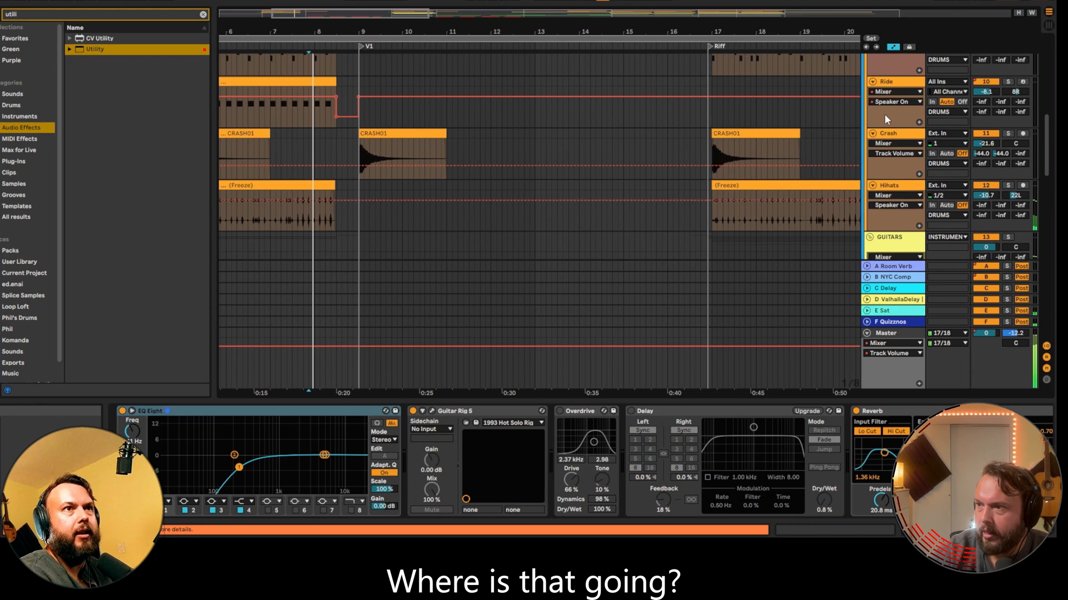
left_click(1008, 237)
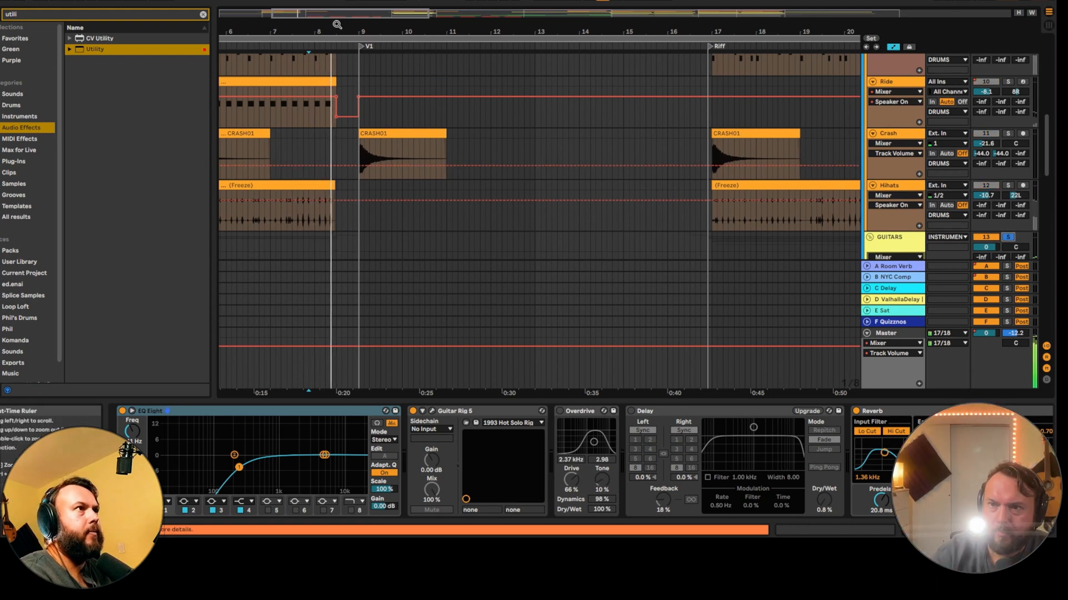
scroll(507, 94, "up", 3)
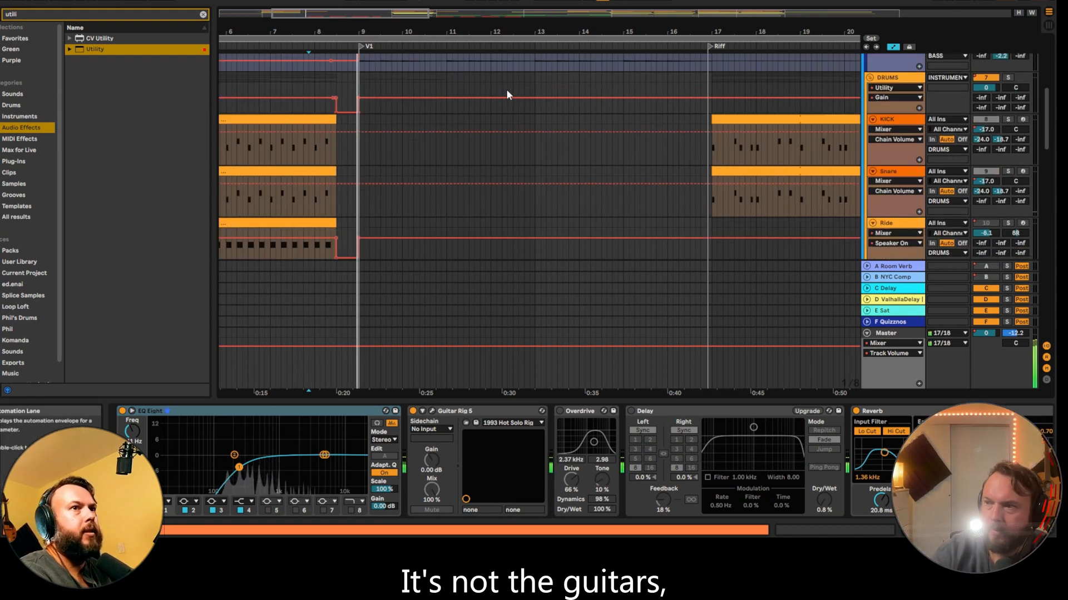
left_click(1008, 77)
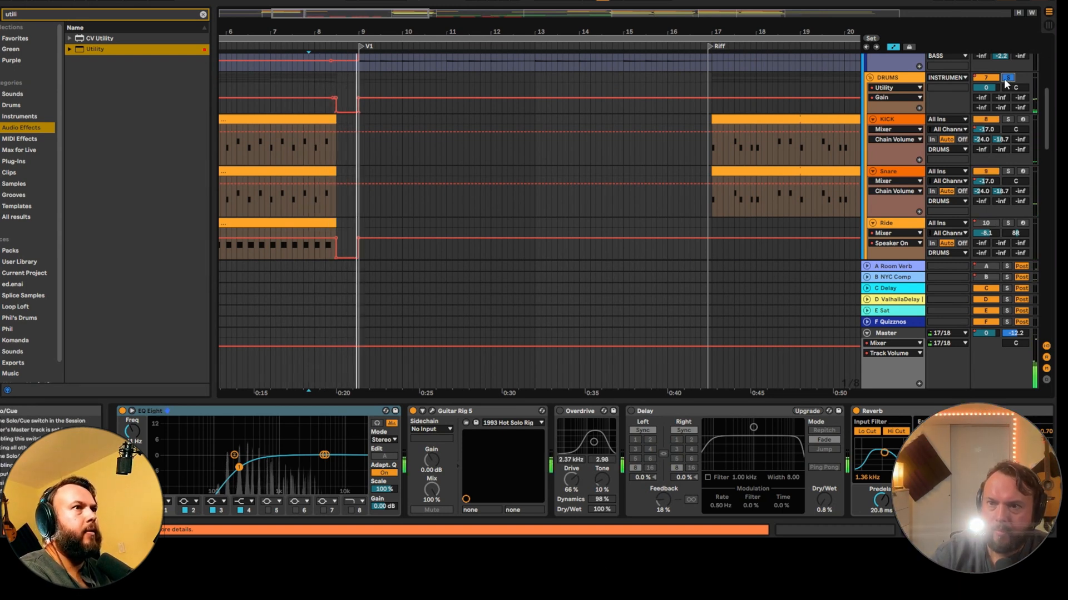
scroll(649, 100, "up", 4)
left_click(1007, 168)
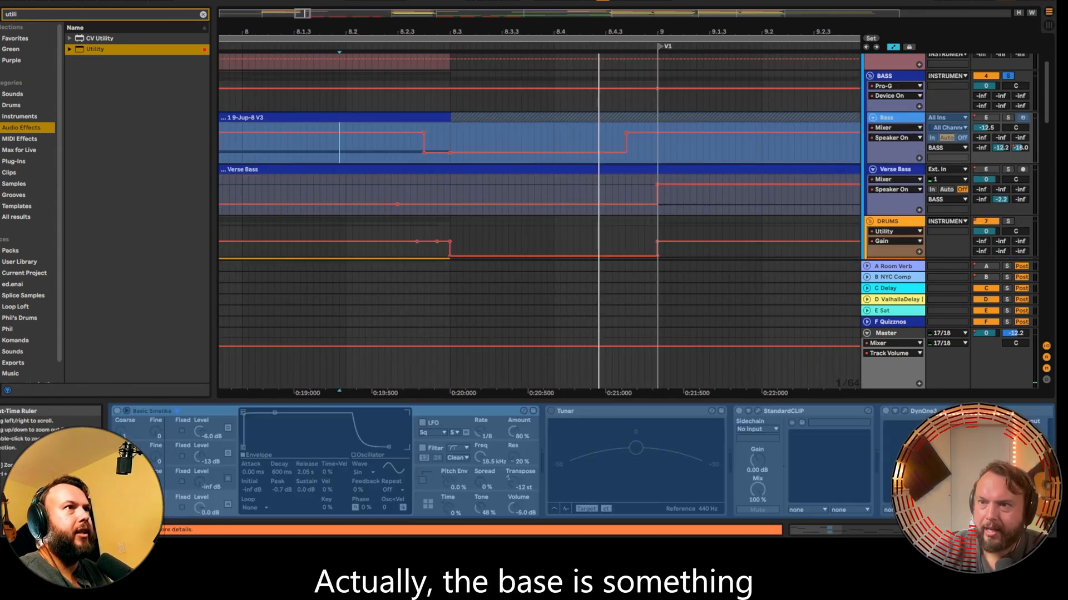
- Unfreeze the Bass track inside the BASS group and solo it
left_click(498, 48)
left_click(382, 158)
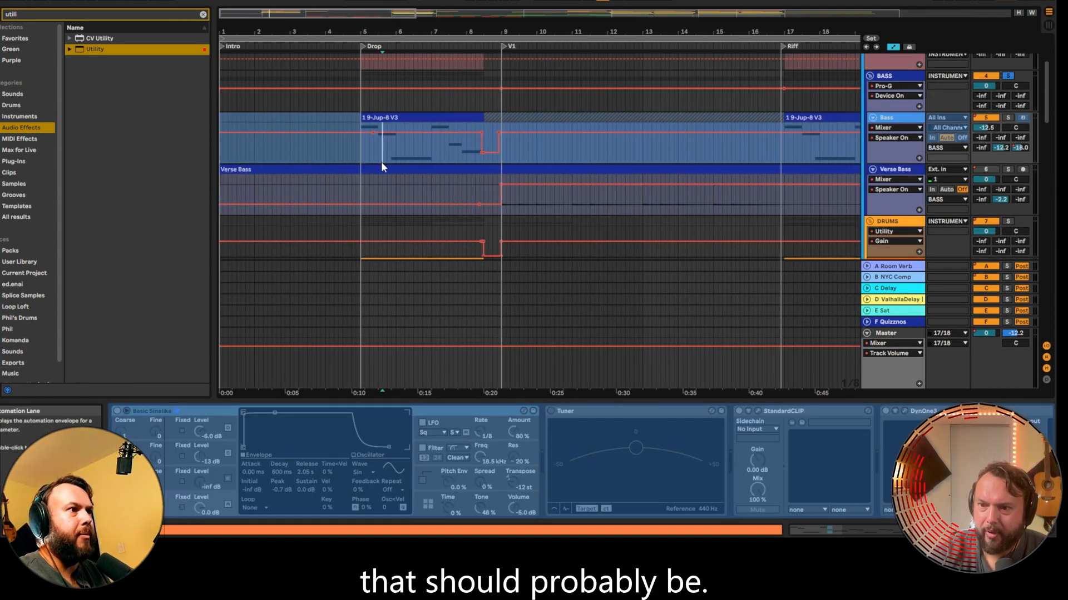
right_click(904, 122)
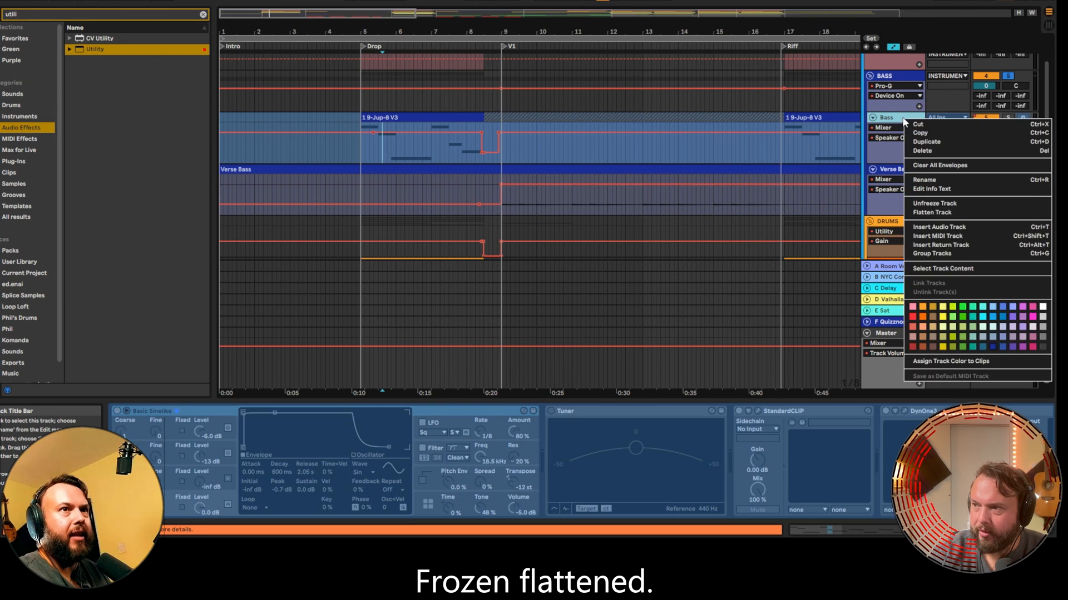
left_click(972, 204)
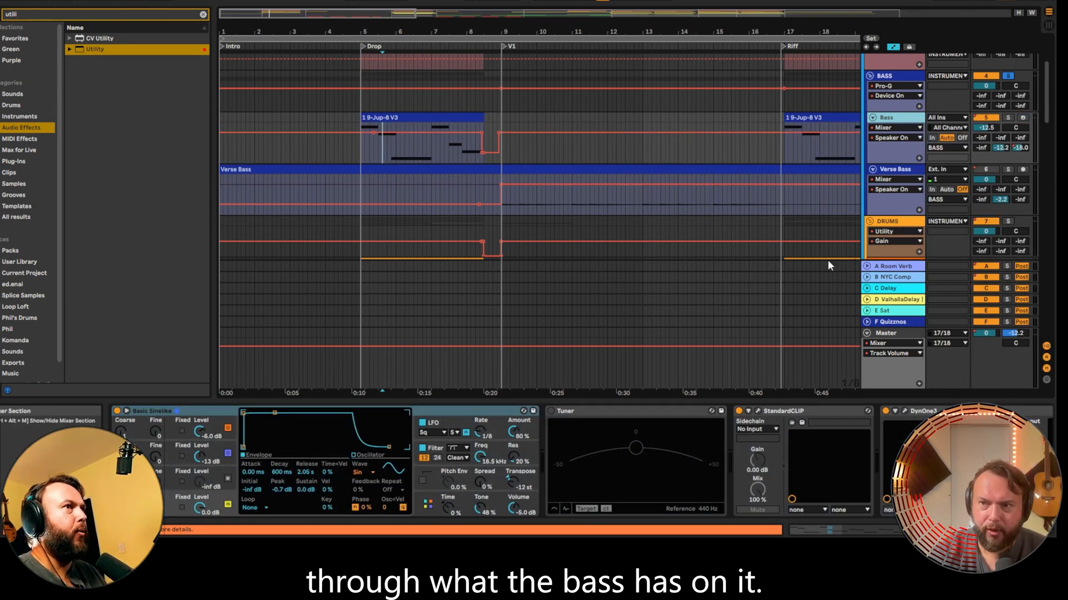
left_click(1006, 116)
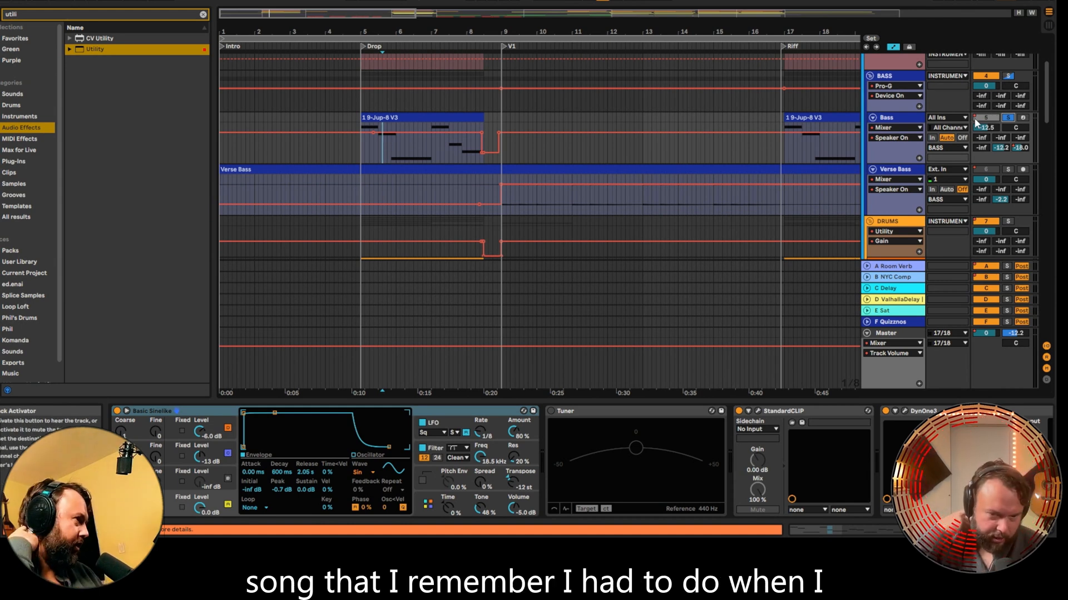
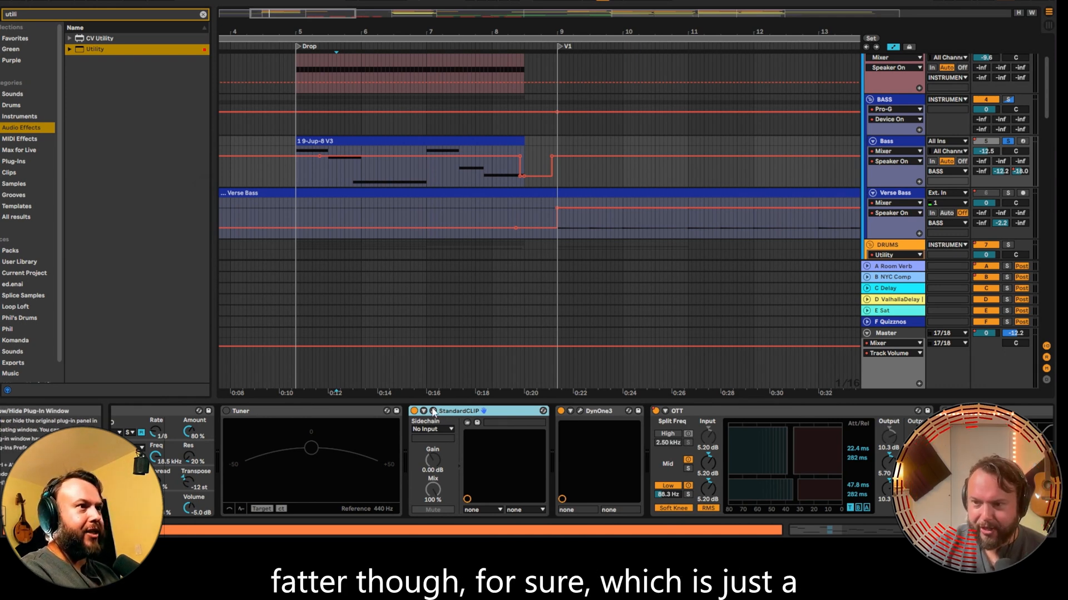
- Check the StandardCLIP clipper and DynOne3 compressor settings on the Bass track, closing each plug-in window when done
left_click(433, 411)
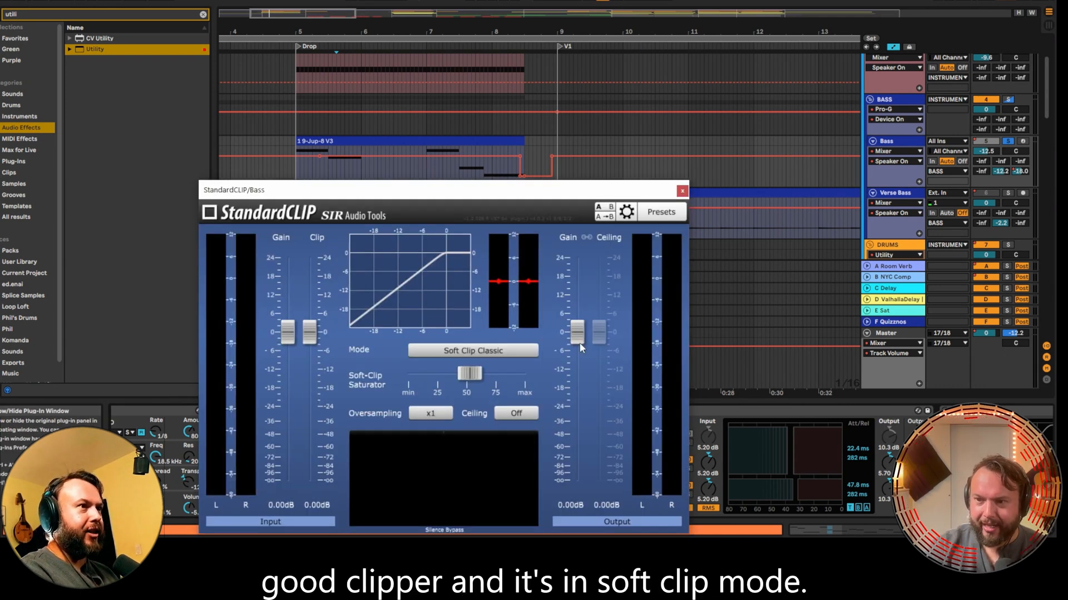
left_click(683, 192)
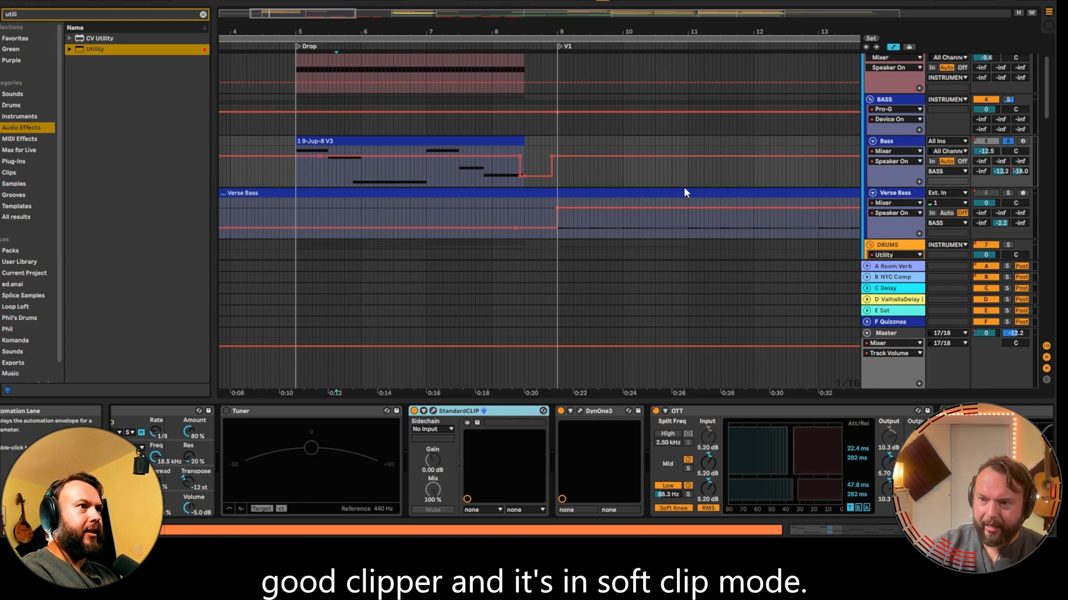
left_click(579, 412)
left_click_drag(722, 182, 329, 23)
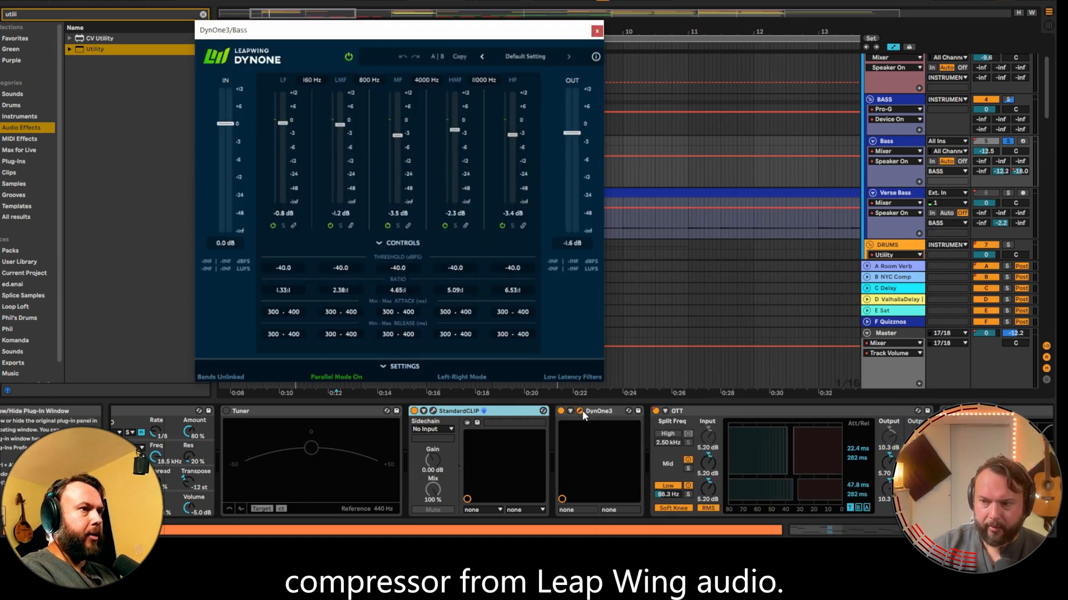
left_click(580, 412)
- Look through the rest of the Bass track's device chain from OTT onward and examine the Pro-Q 3 EQ curve
scroll(457, 416, "right", 3)
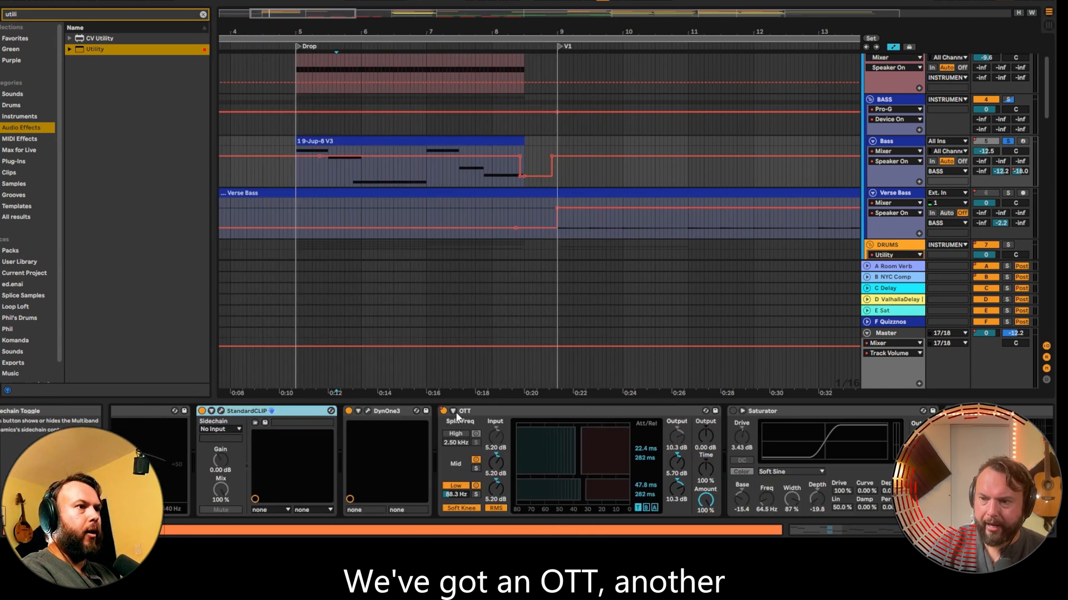
scroll(549, 408, "right", 3)
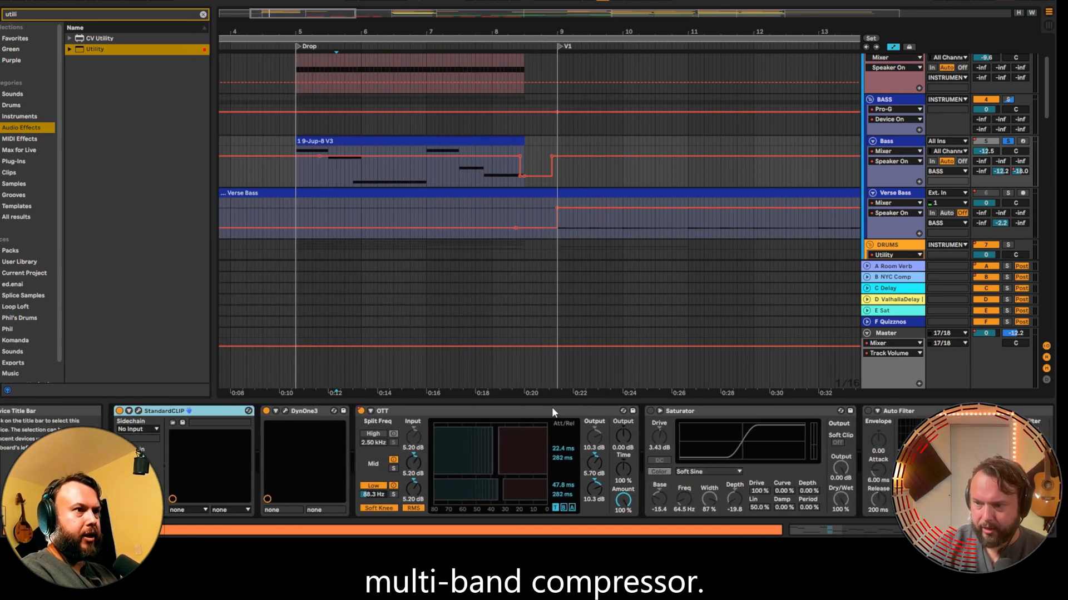
scroll(553, 406, "right", 1)
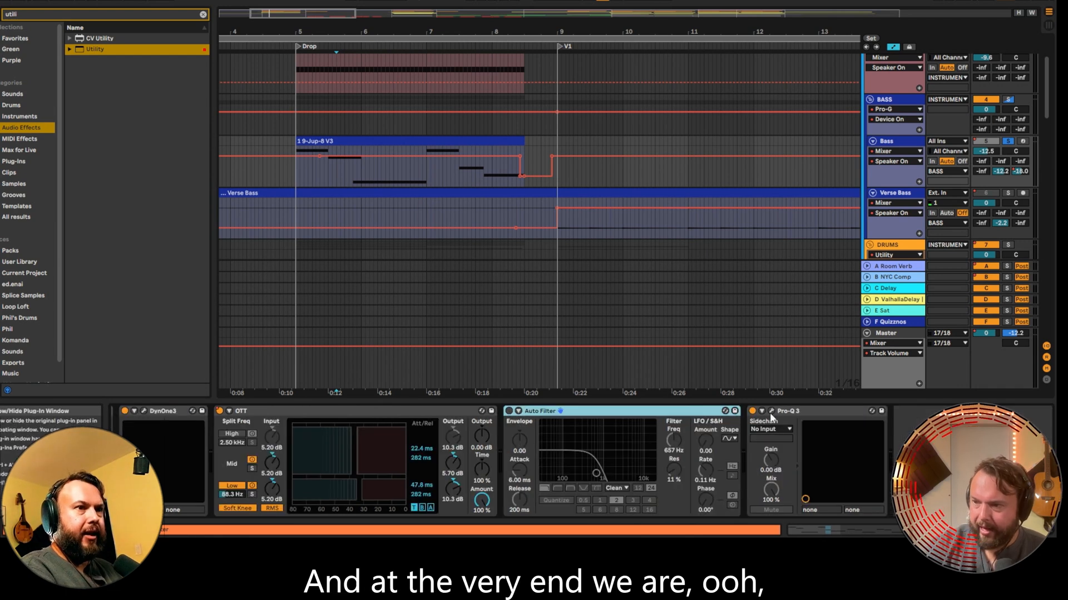
left_click(771, 411)
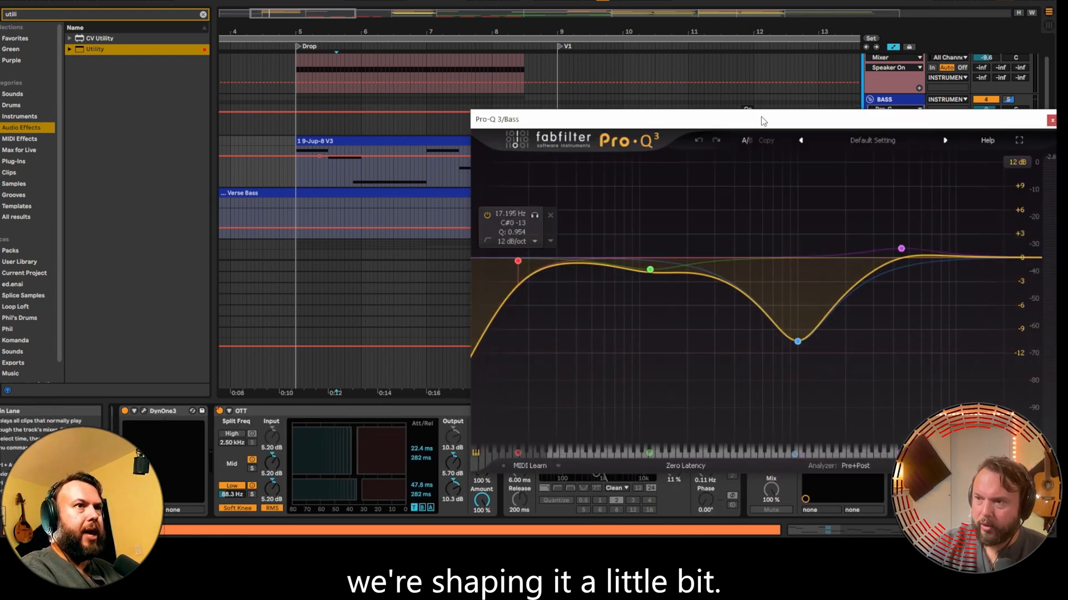
left_click_drag(763, 121, 533, 125)
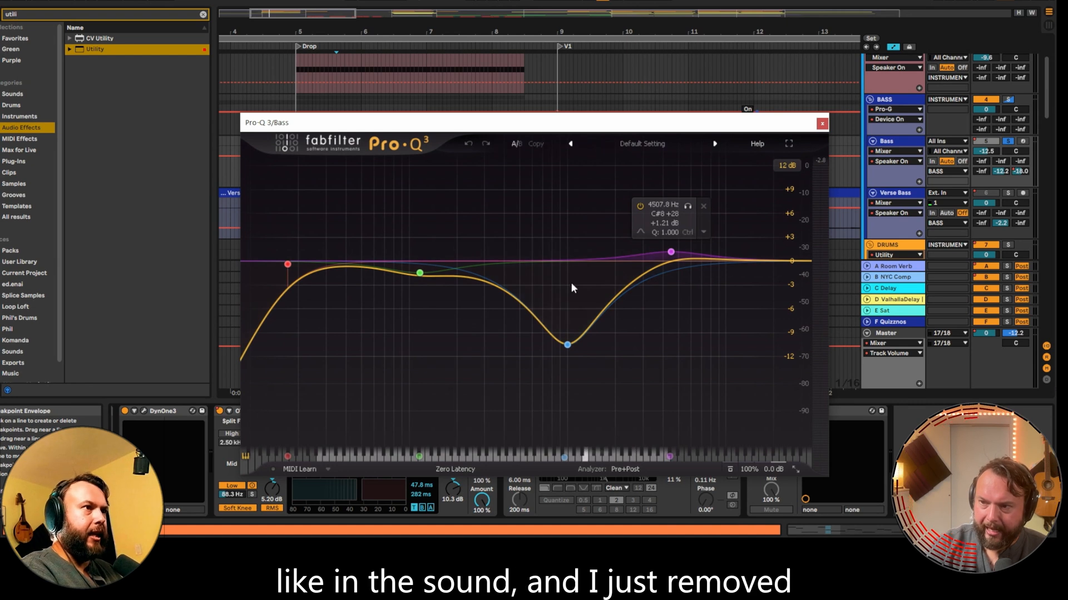
- Audition the 1003.5 Hz Pro-Q 3 band in isolation, solo the whole BASS group, compare the band again and close the EQ
mouse_move(567, 336)
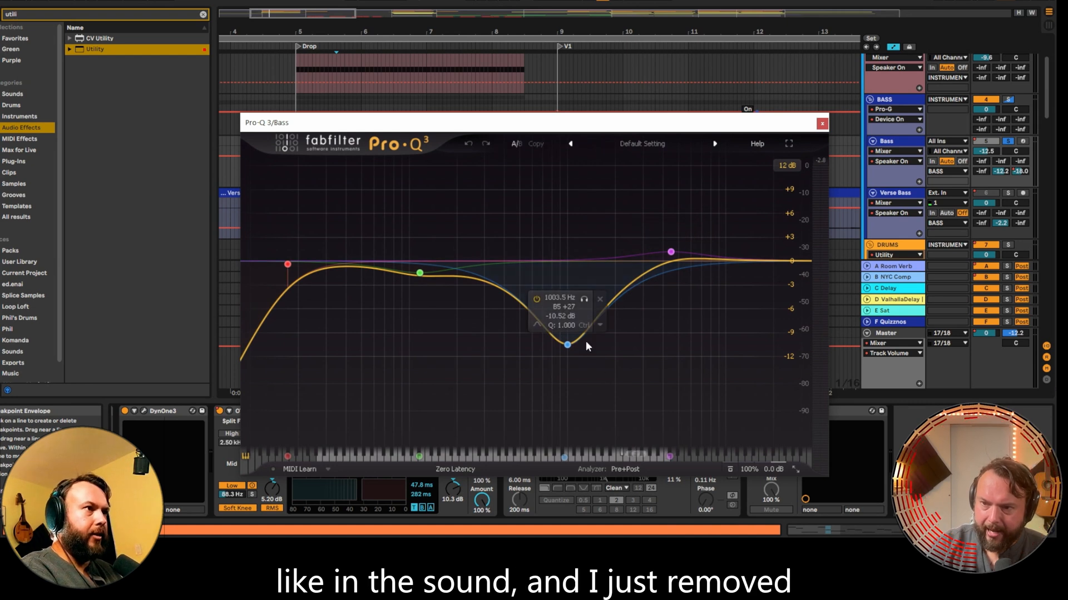
left_click(585, 299)
key("space")
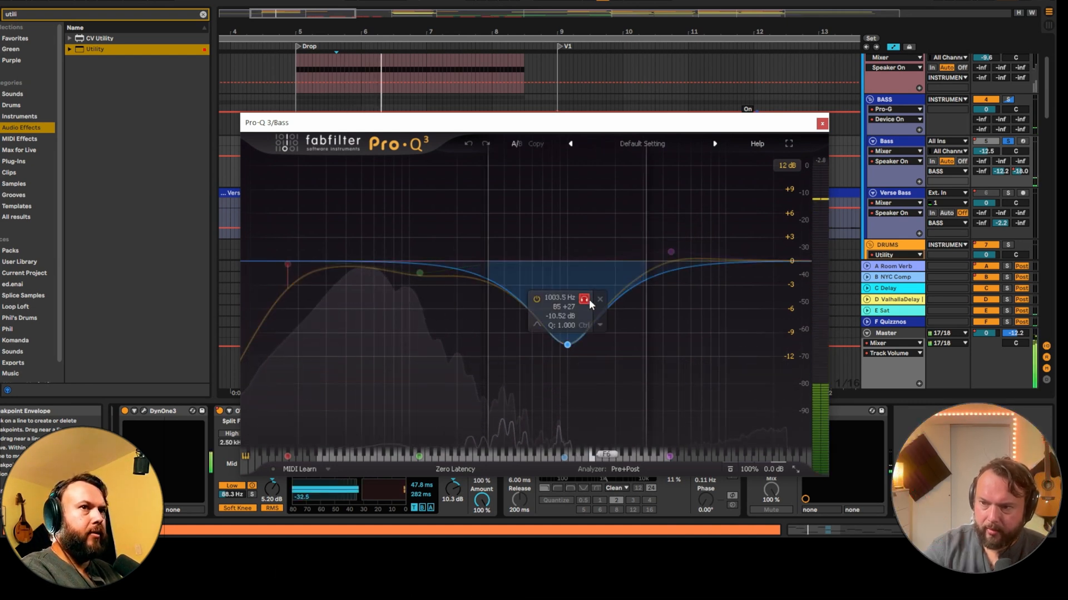
key("space")
left_click(1008, 100)
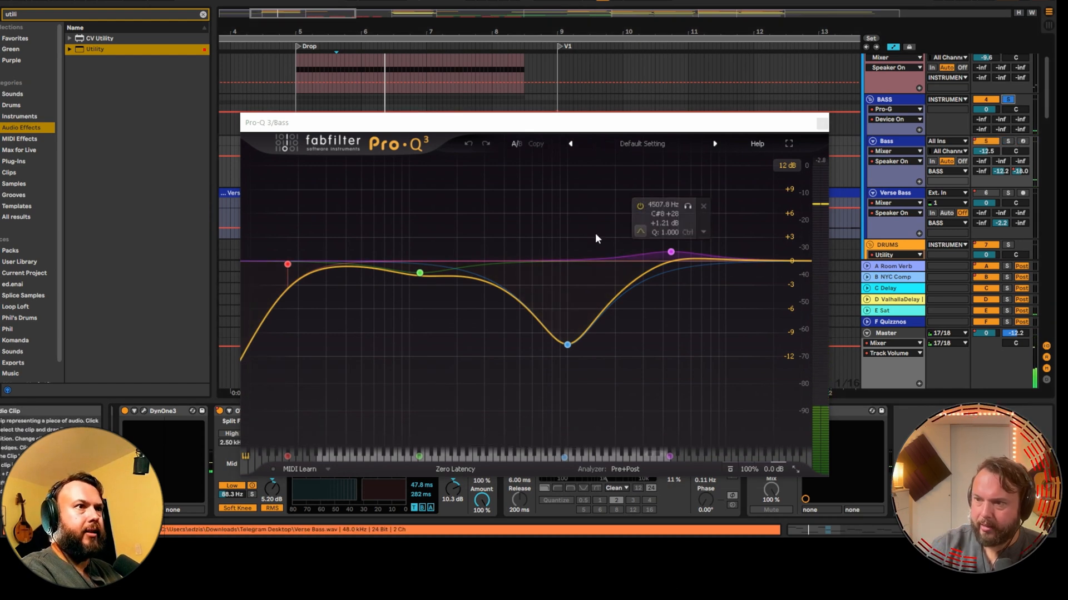
left_click(581, 297)
key("space")
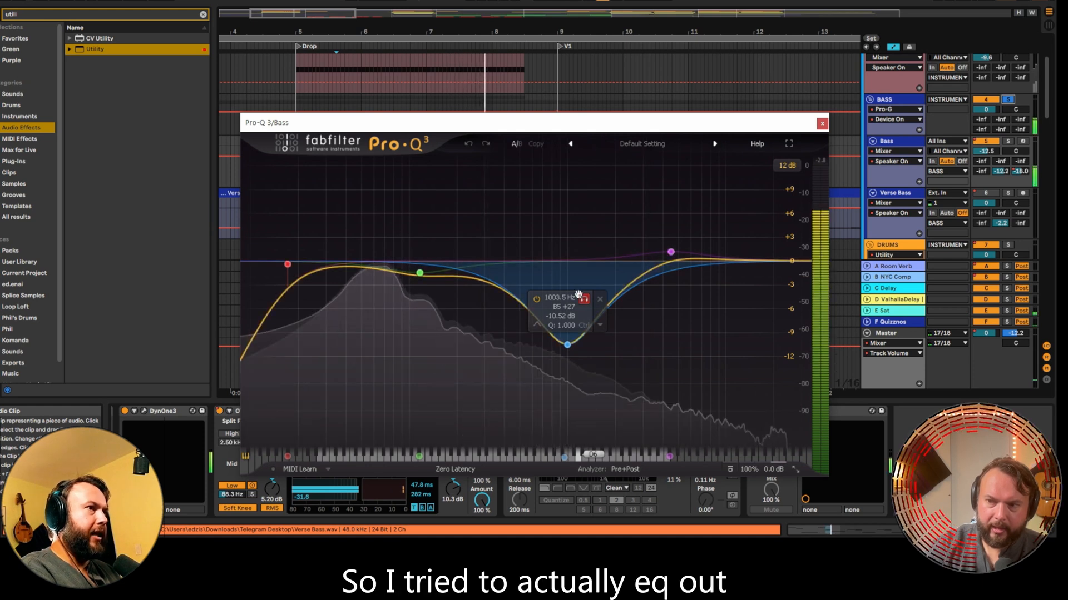
left_click(584, 299)
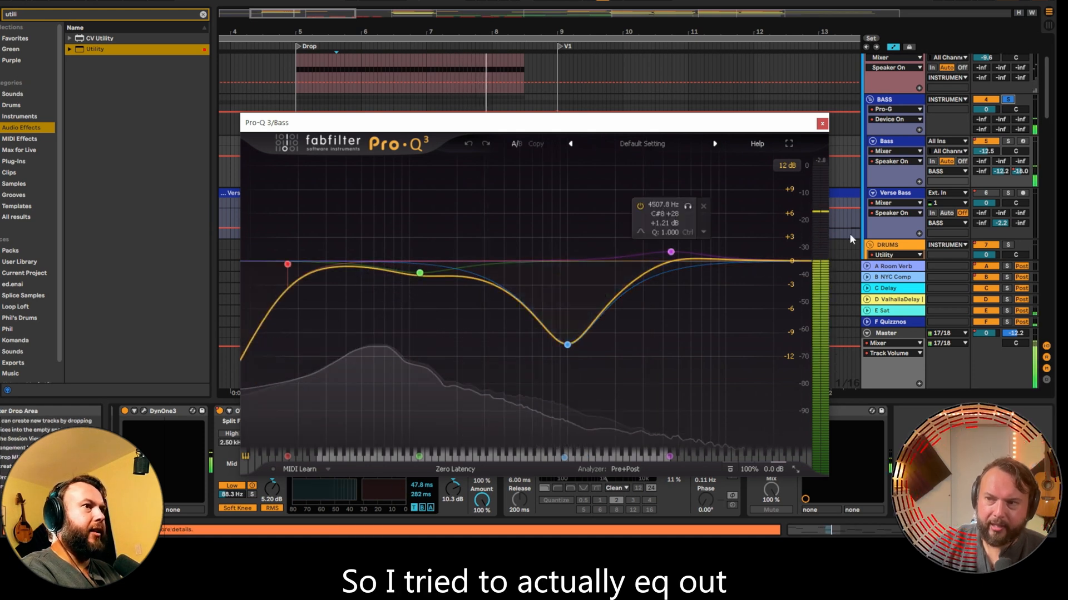
left_click(821, 124)
- Play the soloed BASS group from the start of the Drop clip through to V1
left_click(456, 165)
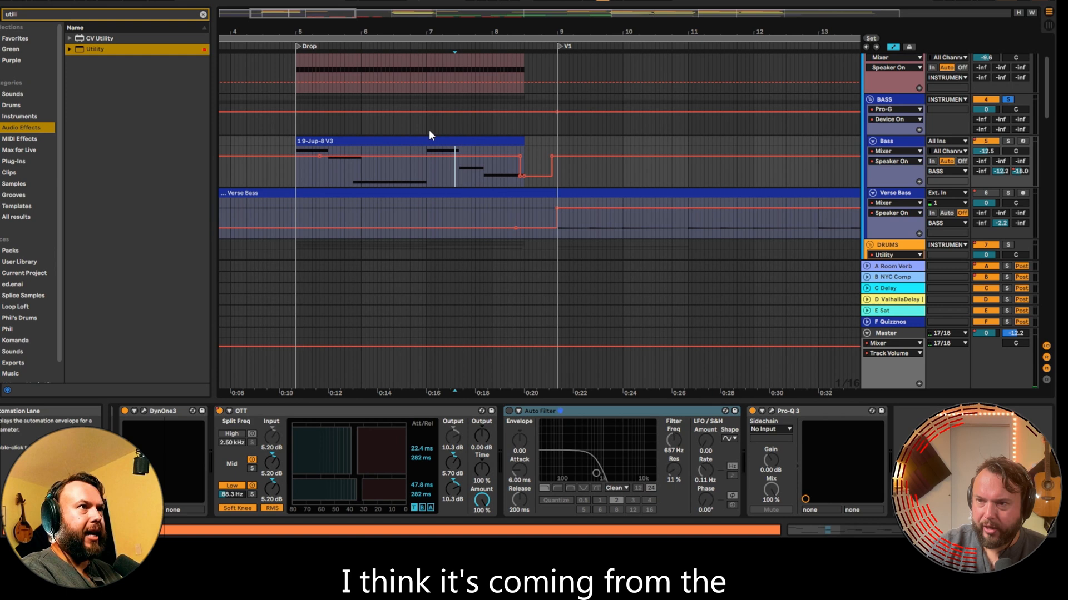
left_click(415, 161)
left_click_drag(434, 32, 434, 145)
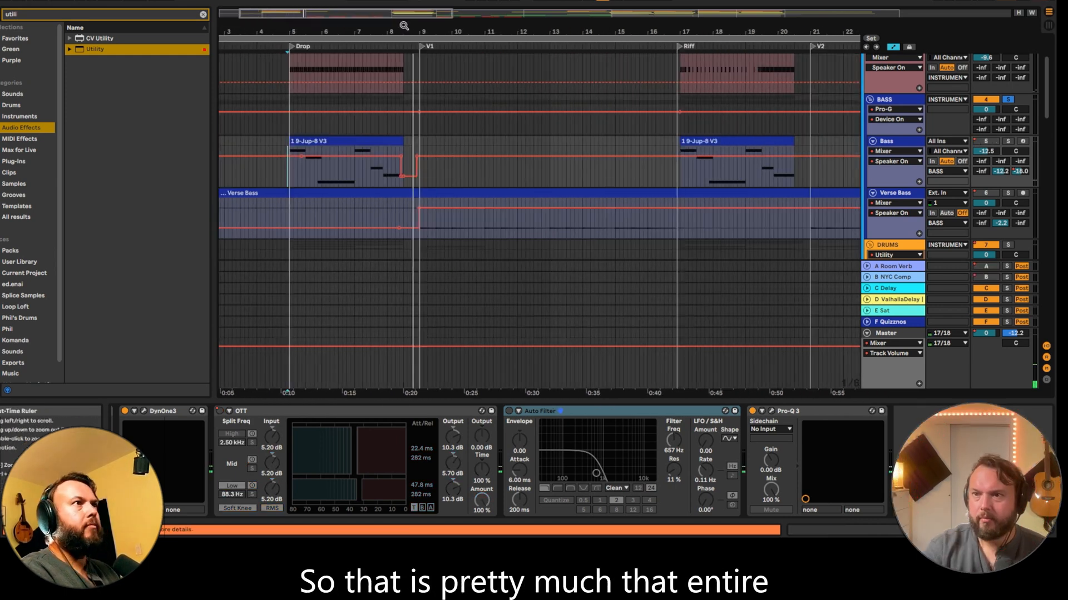
- Review the clips and automation of the bass and drum tracks at the end of the Drop, including the BASS group's Utility Gain
left_click(353, 109)
scroll(385, 188, "down", 10)
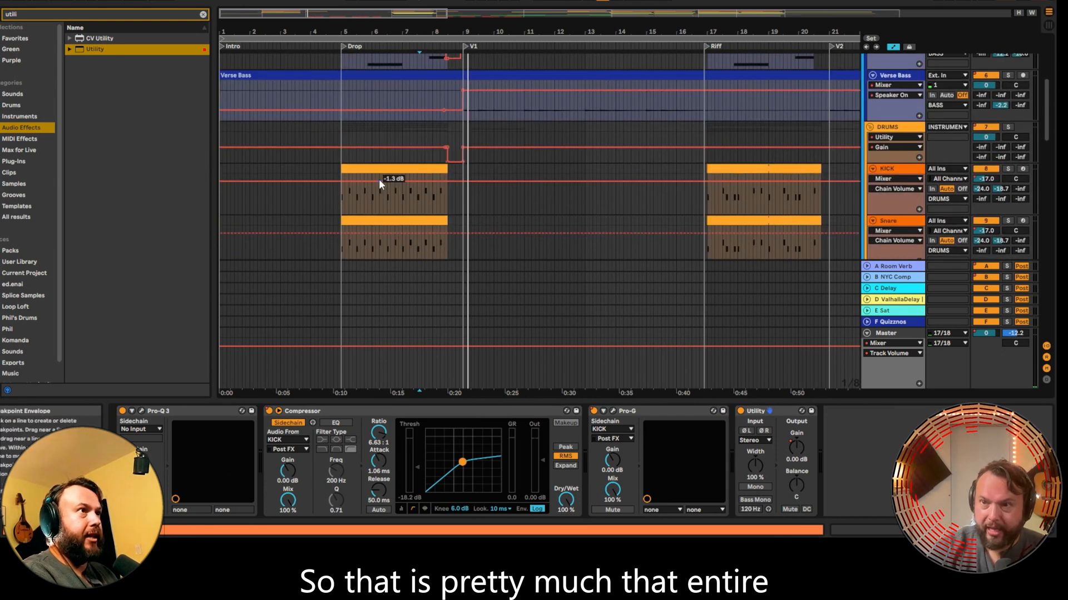
scroll(389, 158, "down", 5)
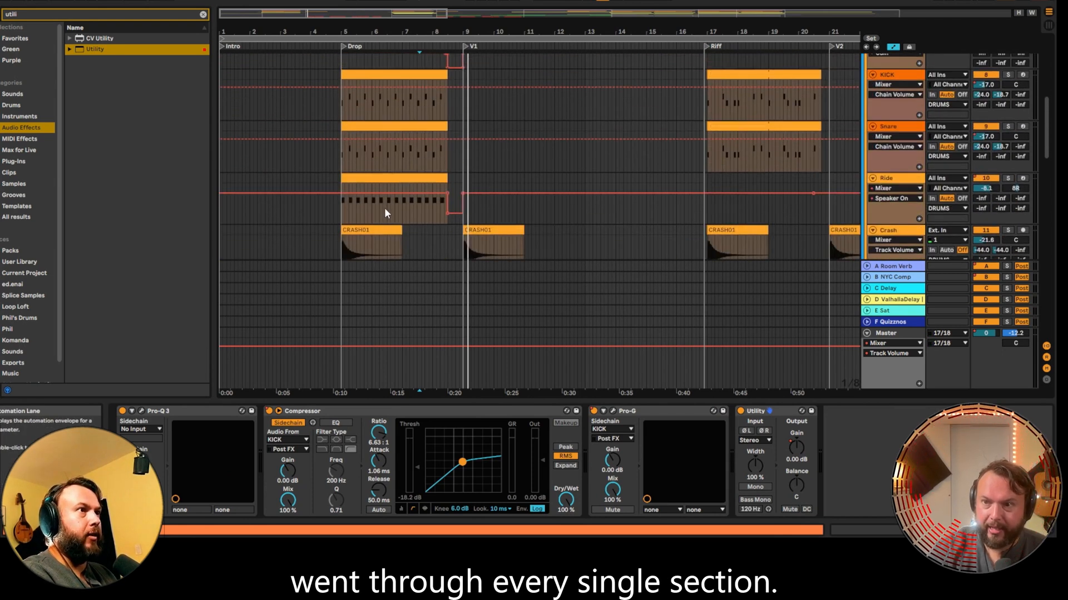
left_click(435, 189)
scroll(436, 178, "up", 15)
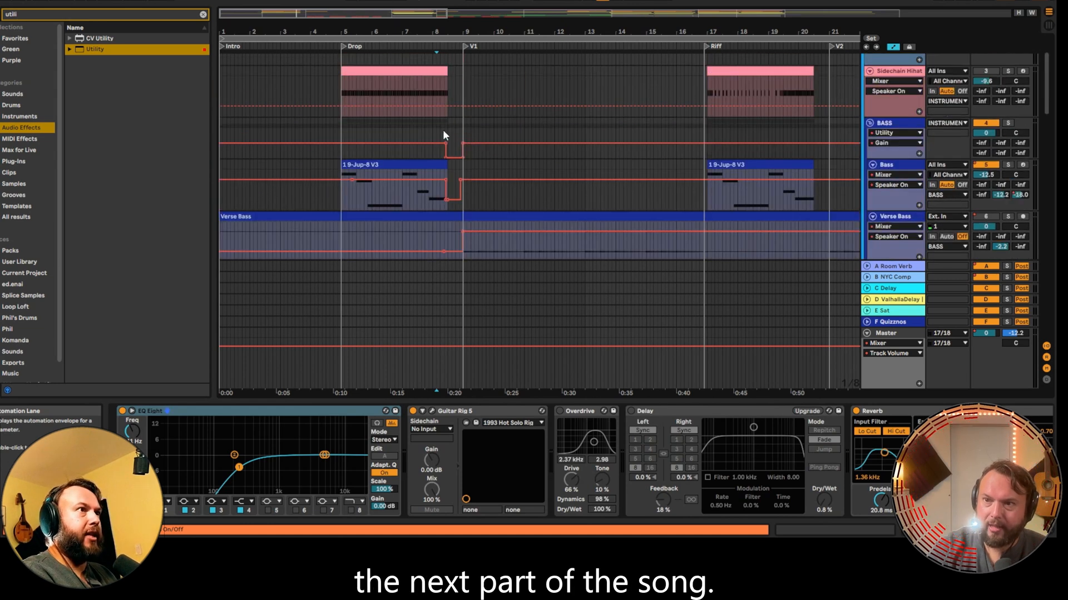
left_click(443, 129)
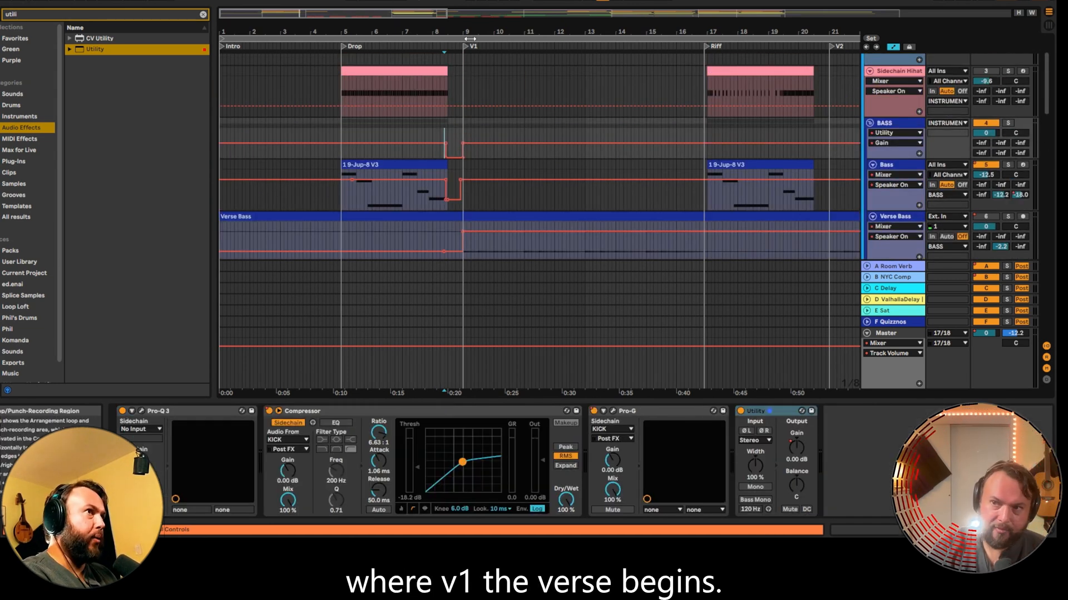
- Play the full mix from early in the Drop through V1 and inspect the devices on the C Delay return
left_click_drag(483, 32, 483, 13)
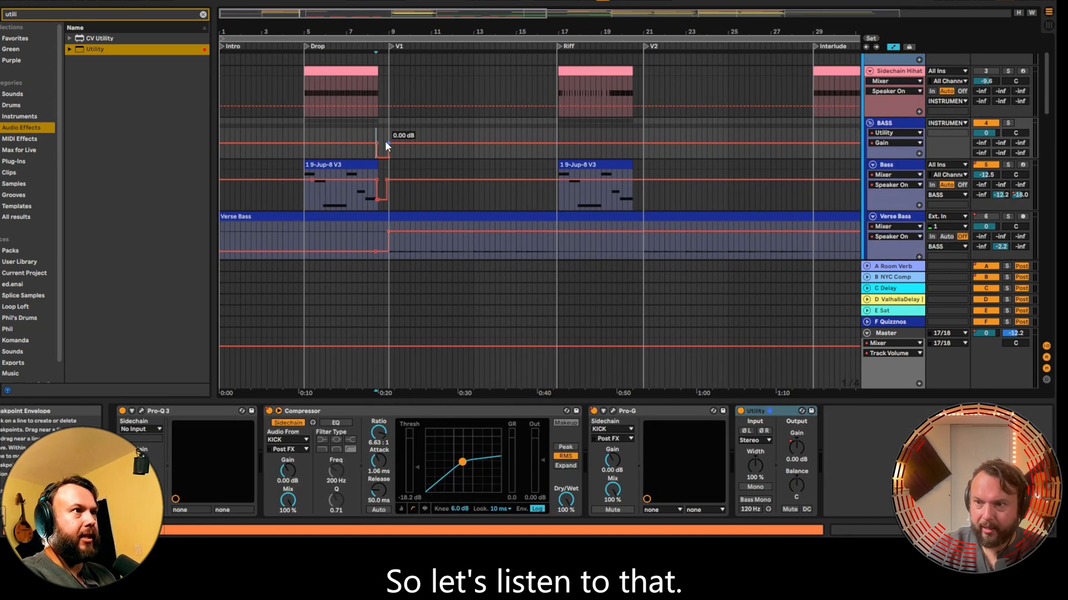
left_click(332, 131)
key("space")
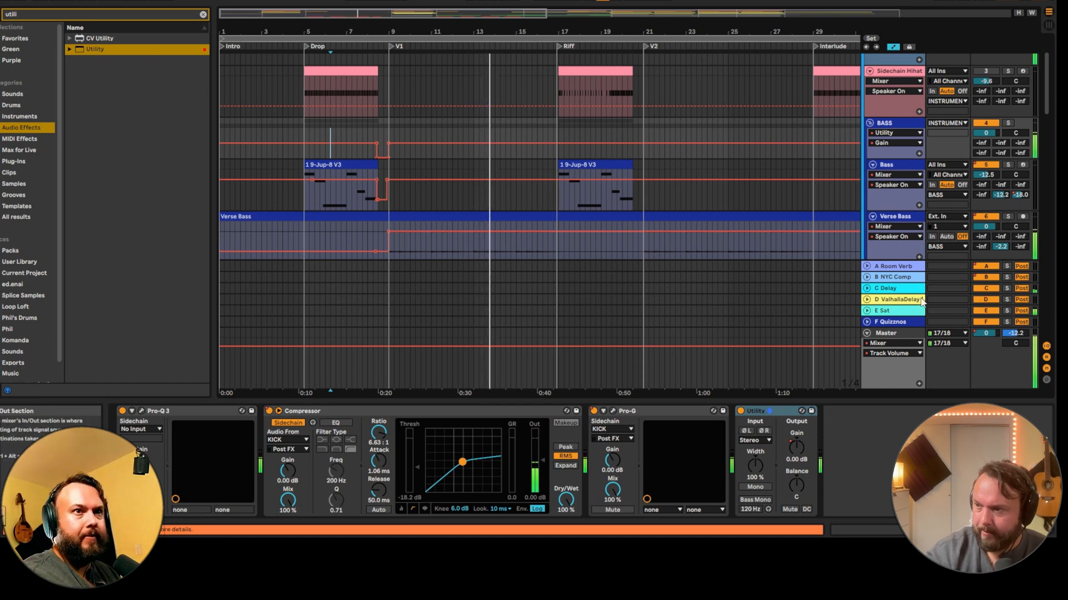
left_click(900, 287)
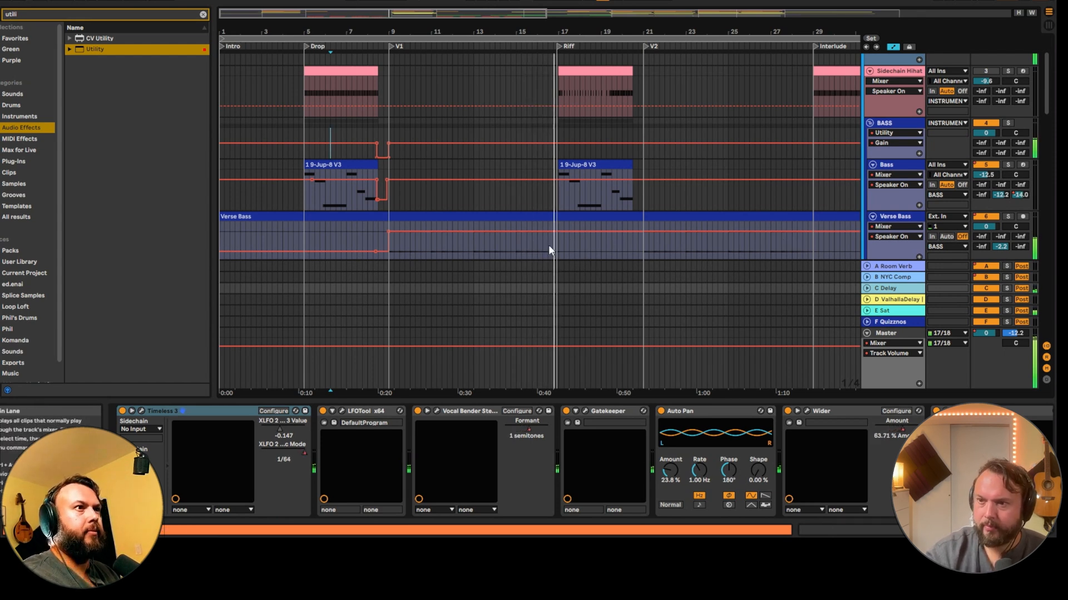
- Play from shortly before the Riff, check the bass and drum tracks there and solo the BASS group
left_click(526, 192)
scroll(556, 200, "down", 4)
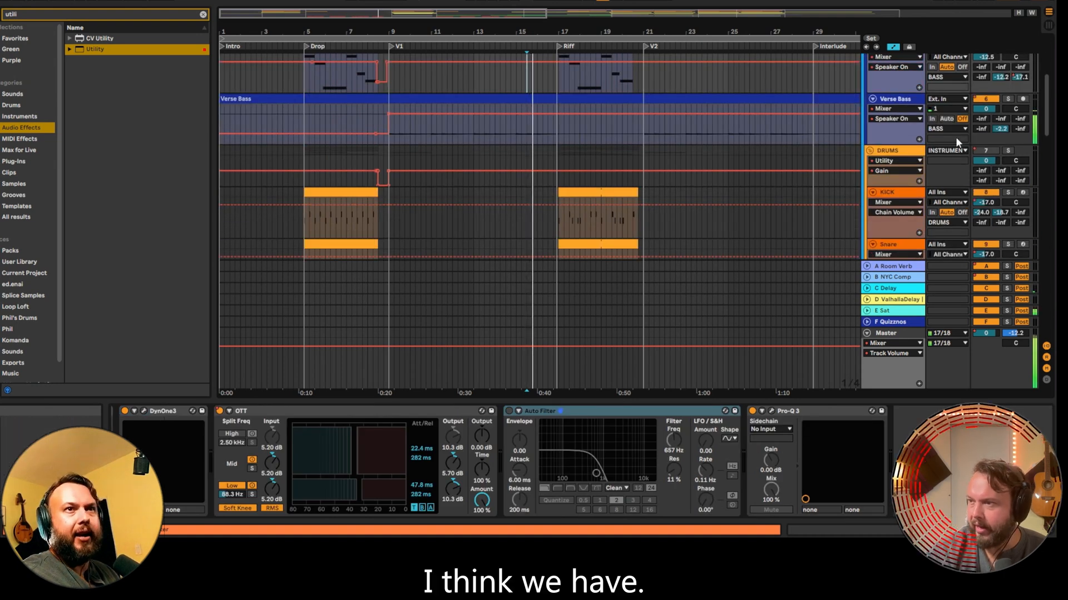
scroll(996, 105, "up", 4)
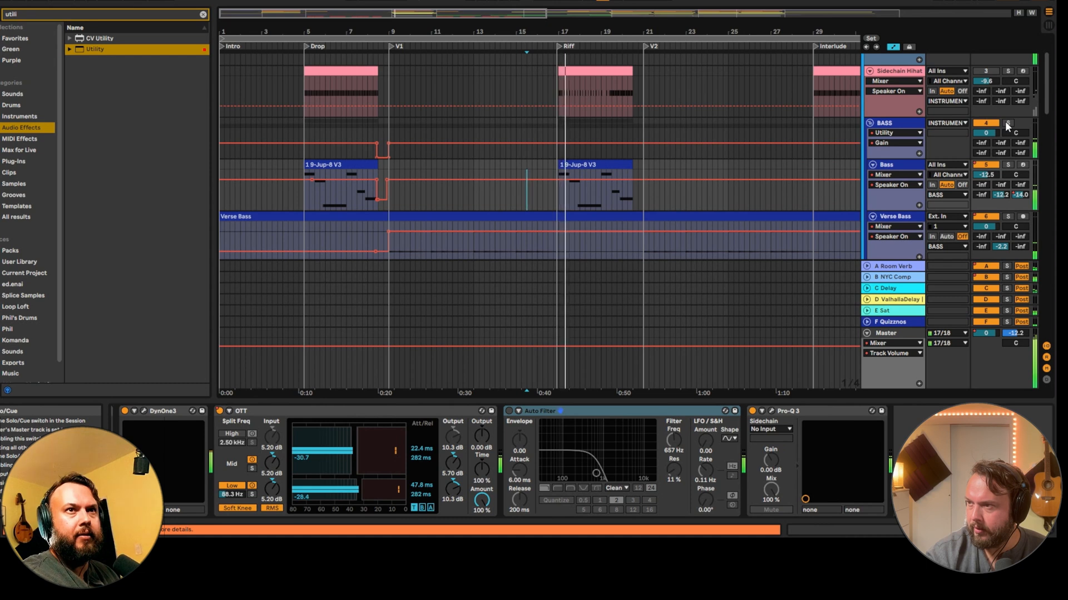
left_click(1006, 123)
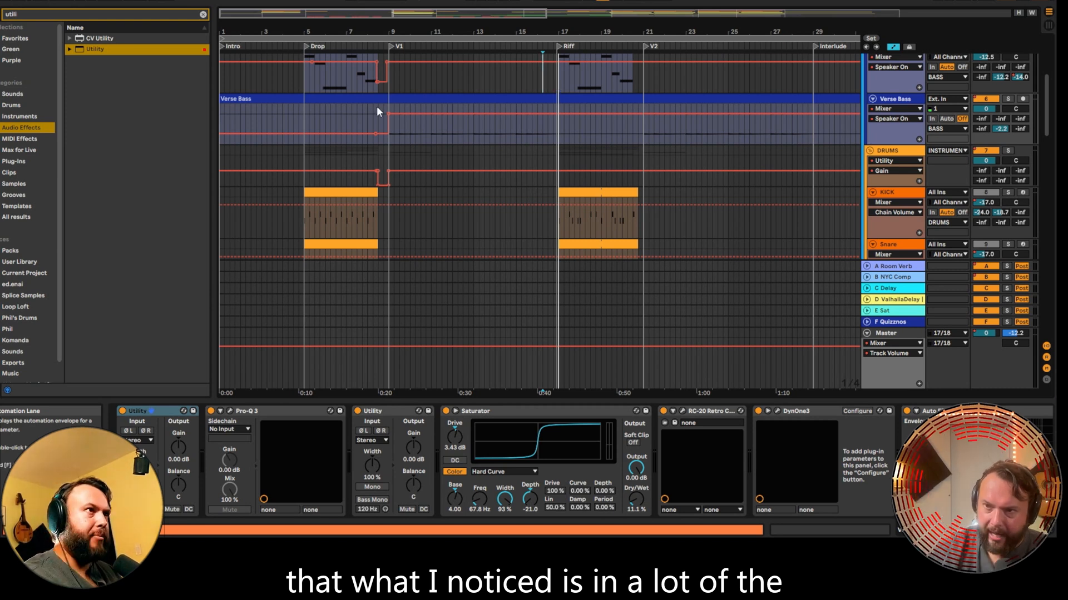
- Inspect the INSTRUMENTAL group and Sidechain Hihat devices and the drum tracks' automation between the end of the Drop and V1
left_click_drag(401, 33, 403, 45)
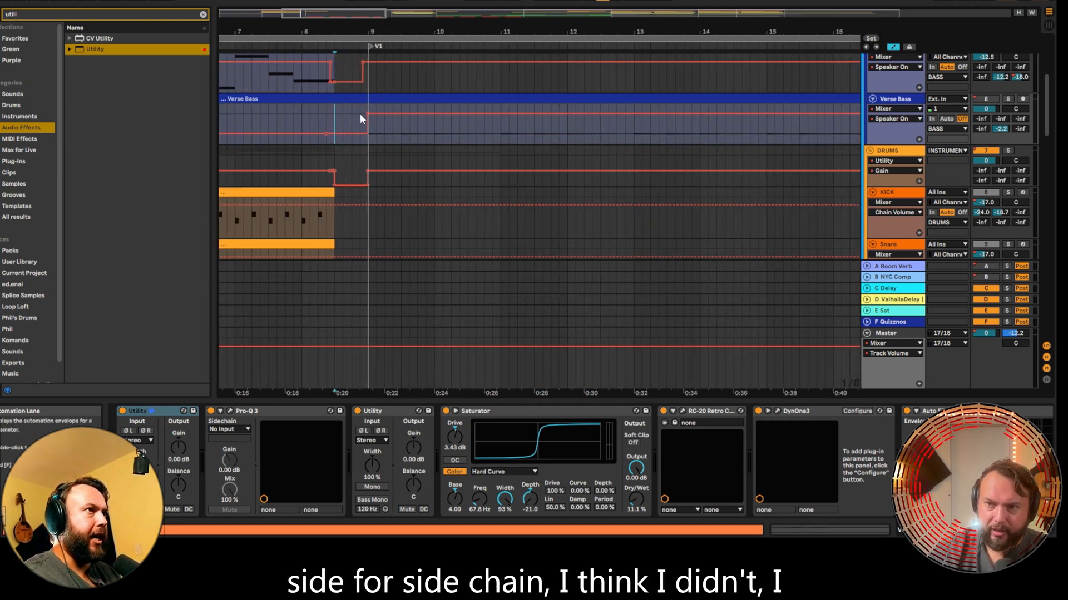
scroll(486, 171, "up", 5)
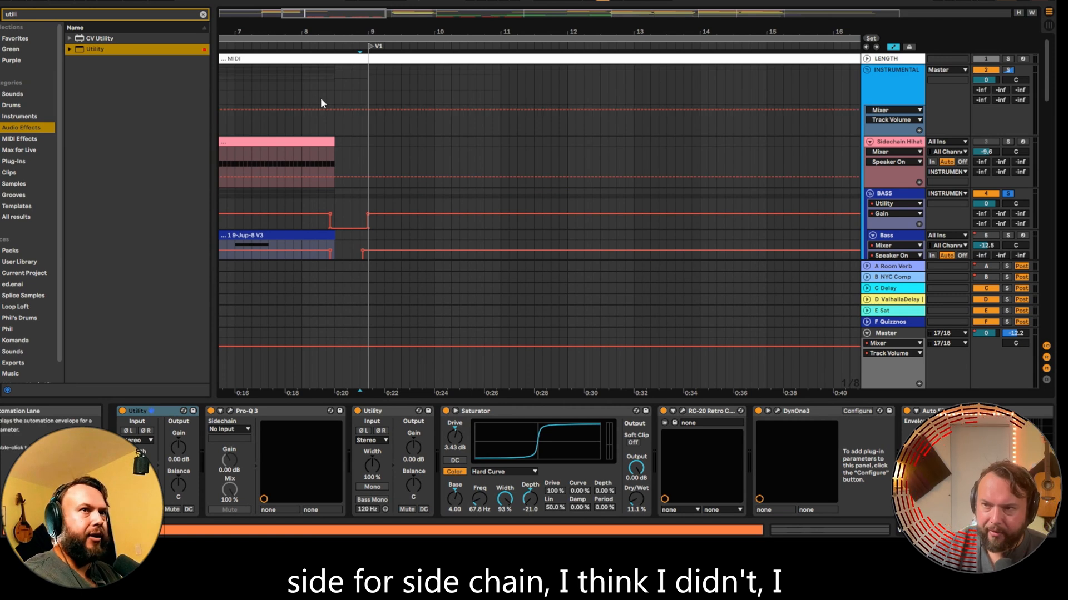
left_click(352, 92)
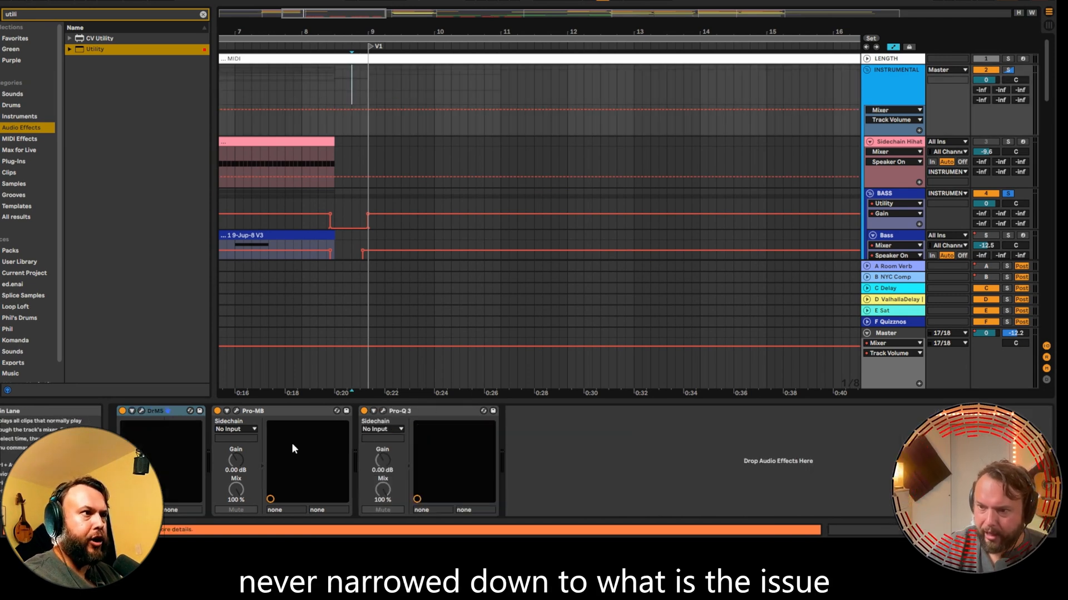
scroll(401, 215, "down", 3)
scroll(342, 137, "up", 2)
left_click(342, 134)
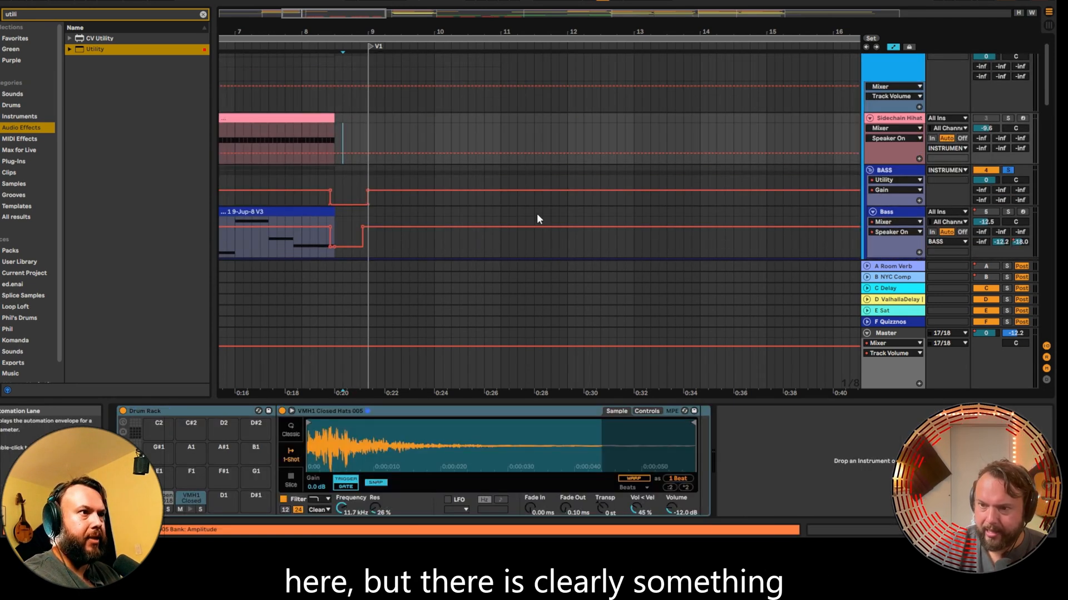
scroll(358, 136, "down", 4)
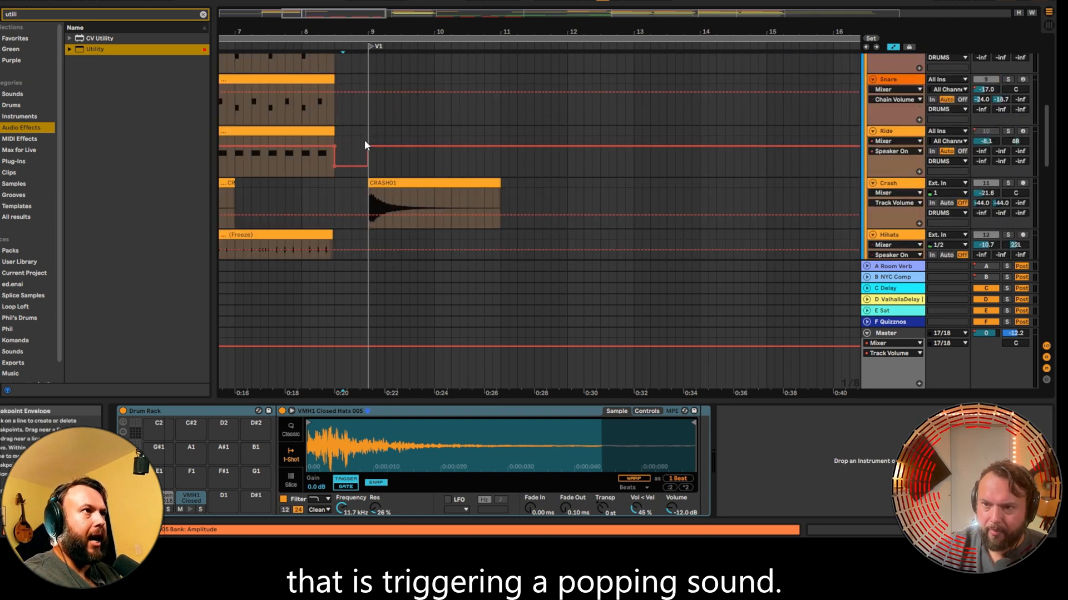
scroll(383, 181, "down", 3)
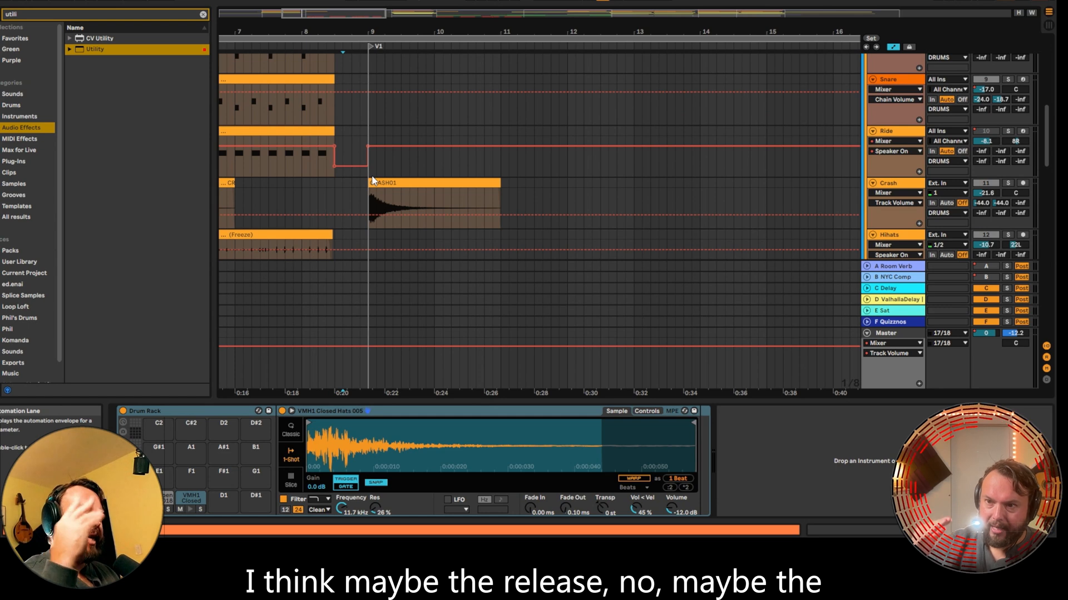
- Check the device chains on the Snare and KICK tracks around the start of V1
left_click(361, 120)
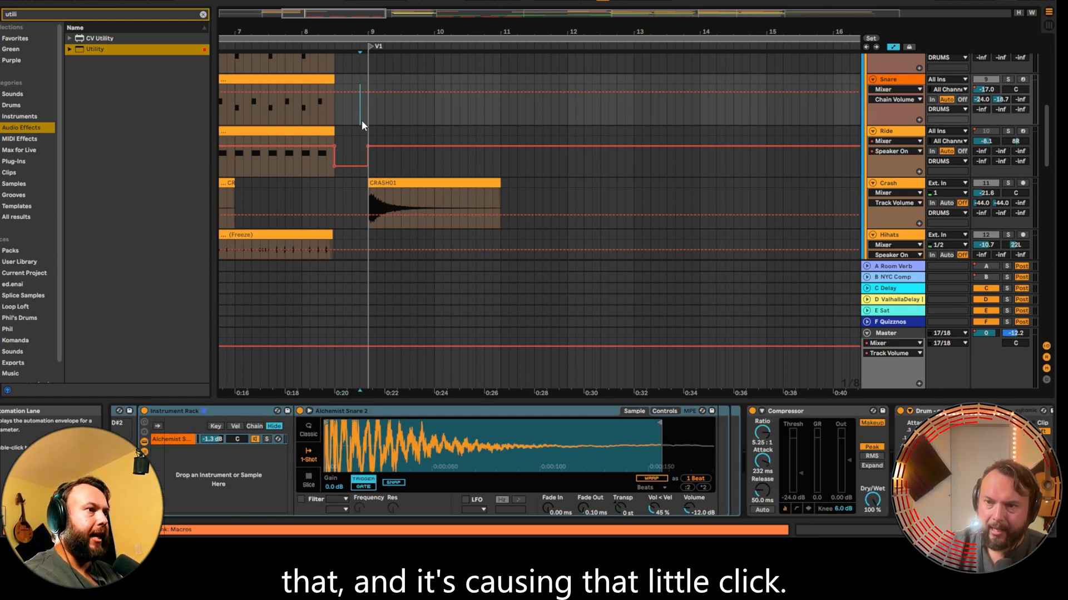
scroll(417, 114, "up", 1)
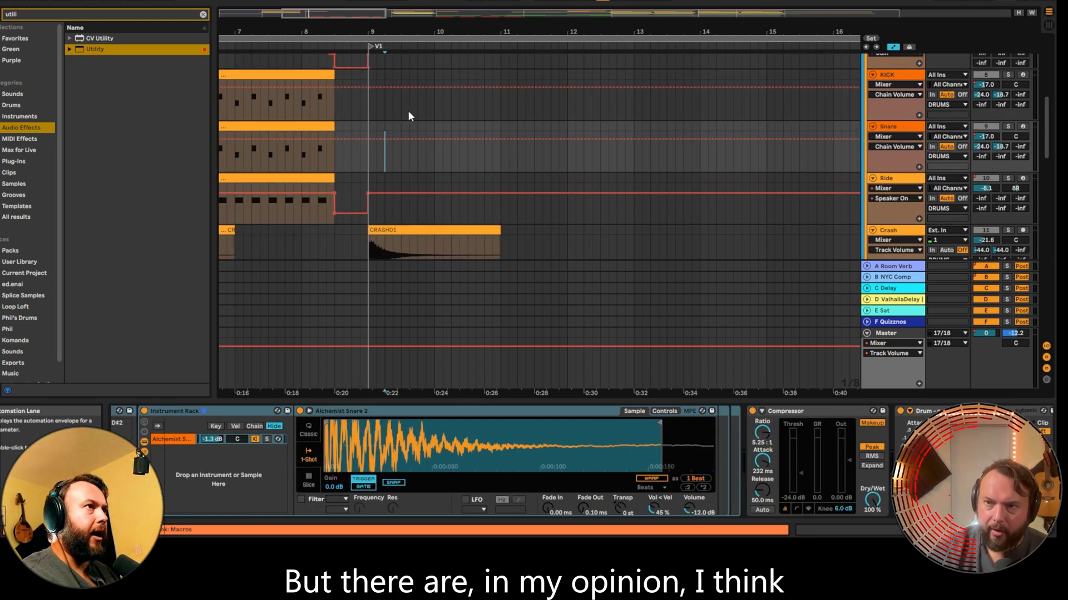
right_click(399, 126)
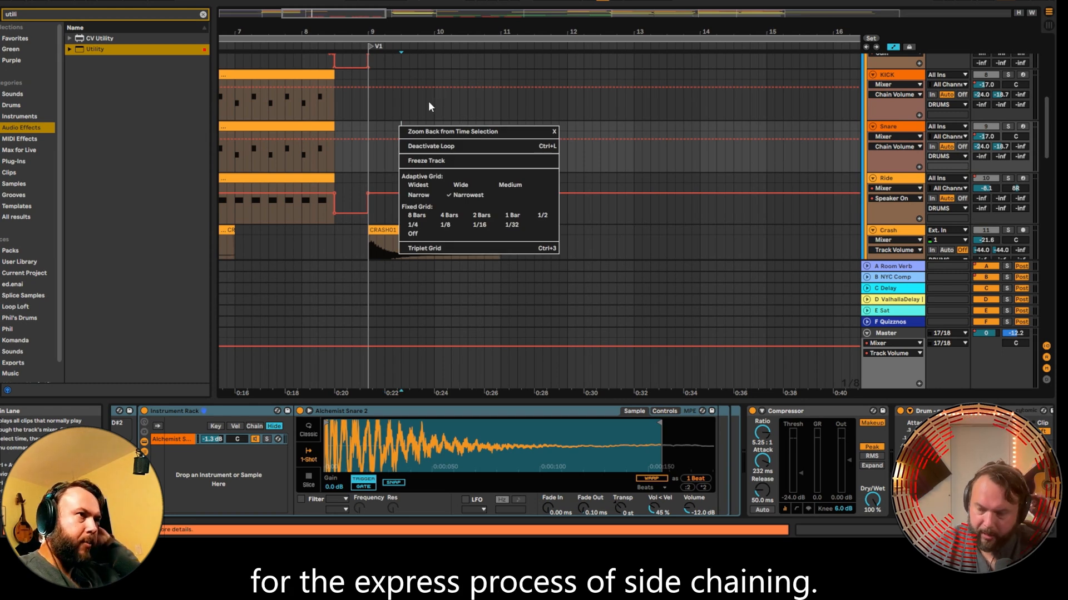
left_click(479, 118)
left_click(485, 111)
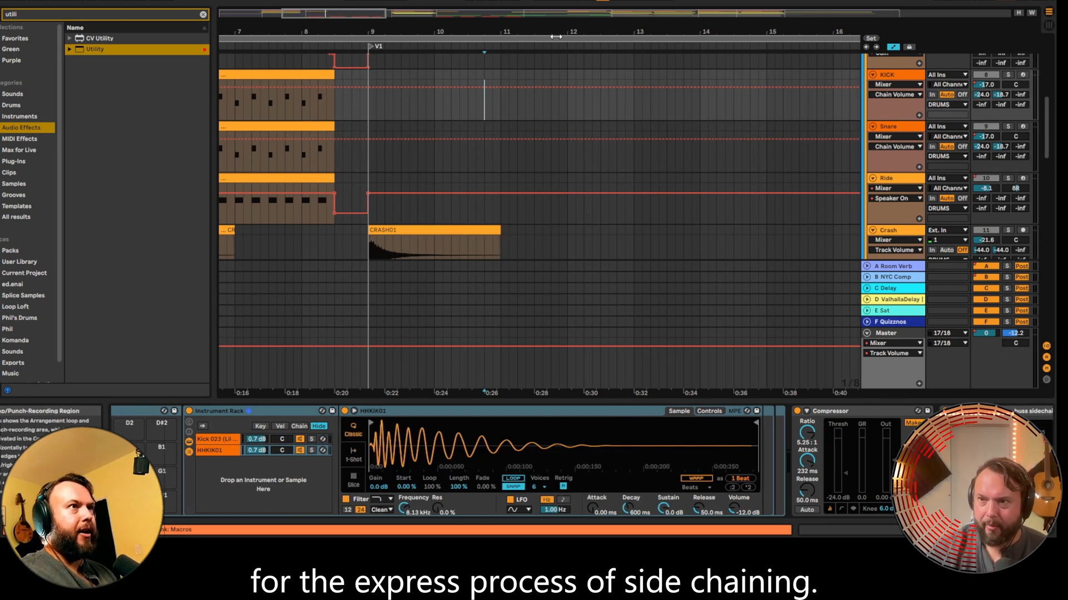
left_click_drag(554, 34, 553, 20)
scroll(548, 87, "up", 3)
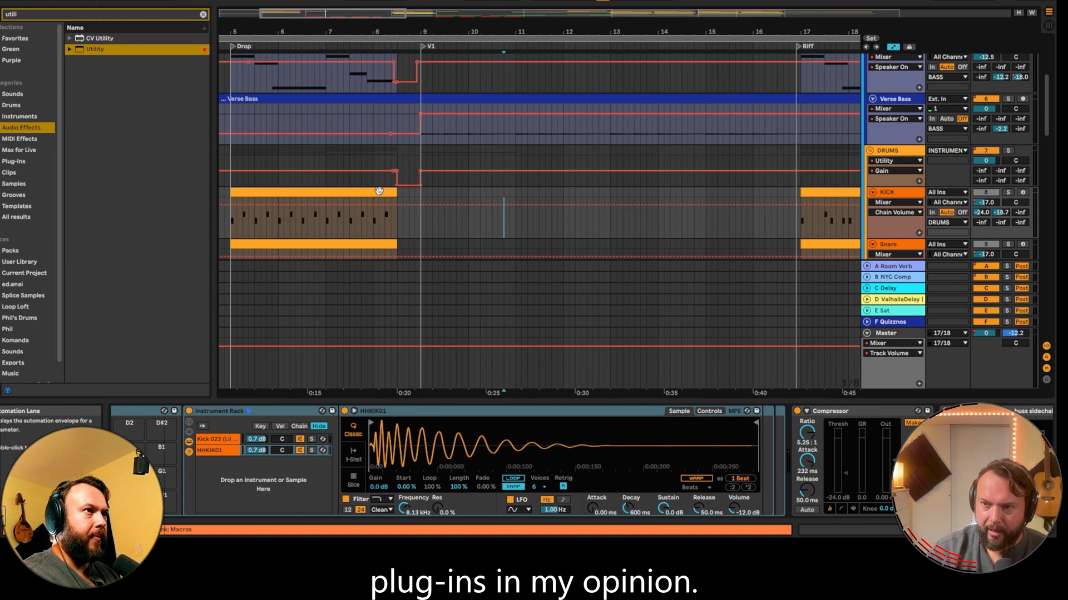
- Play the soloed BASS group within V1 while viewing the device chains of the BASS group and the Verse Bass track
left_click(419, 165)
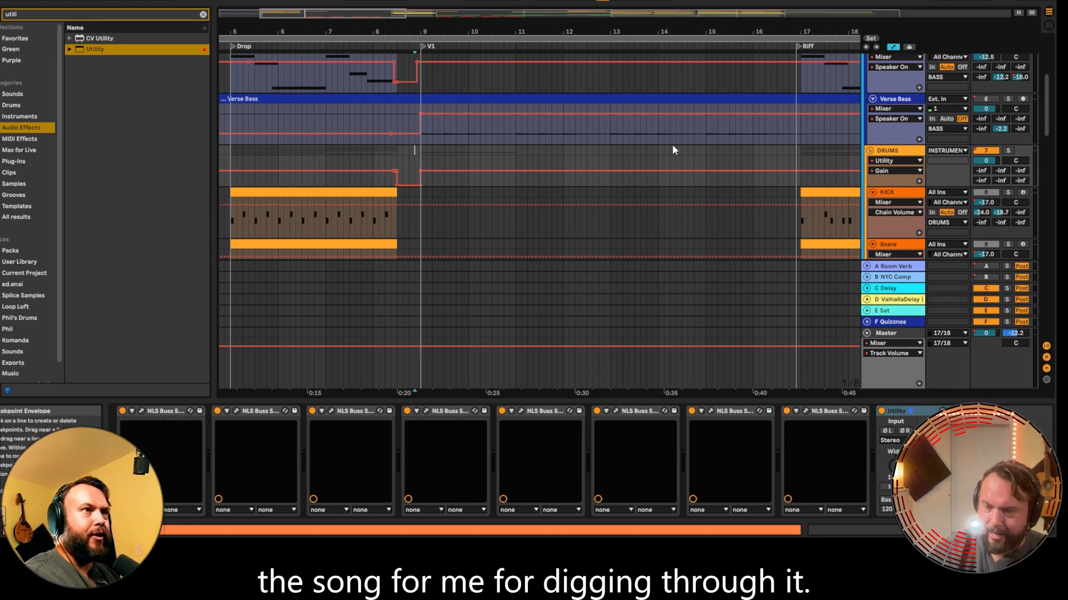
key("space")
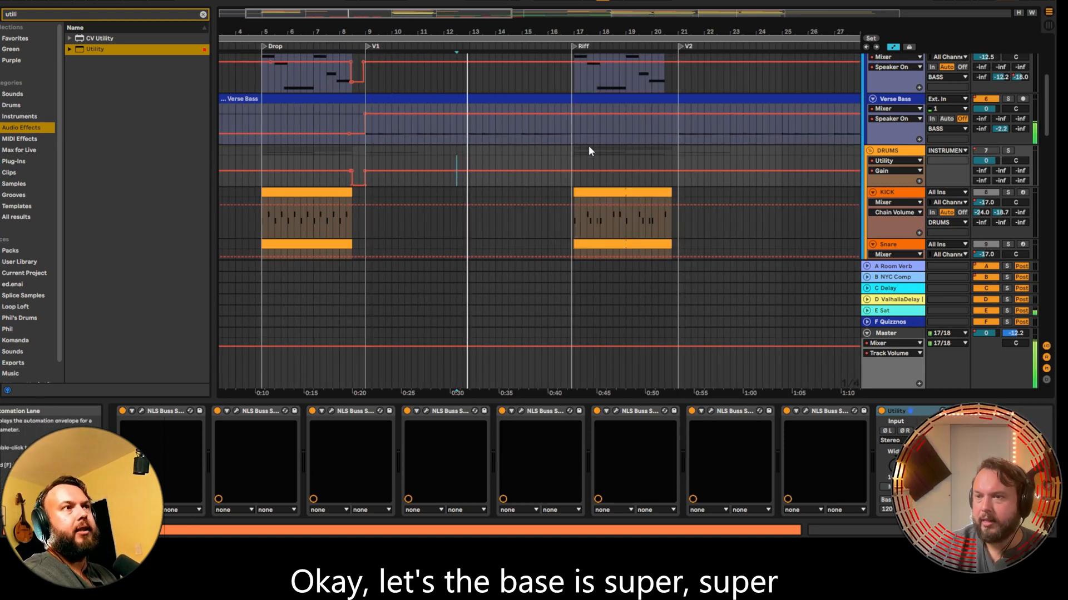
scroll(617, 162, "up", 5)
left_click(916, 105)
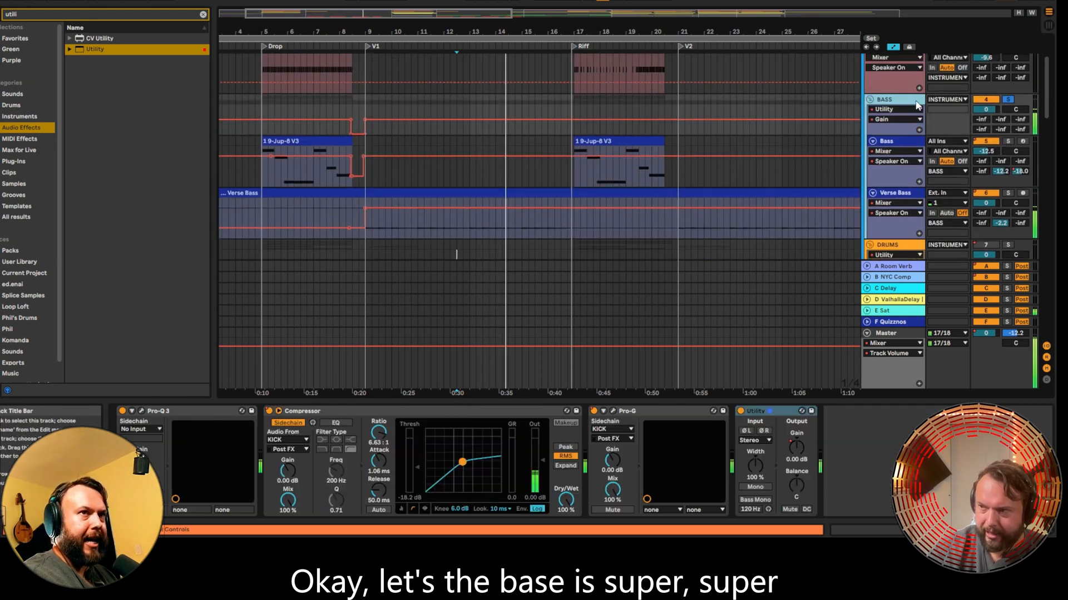
left_click(918, 192)
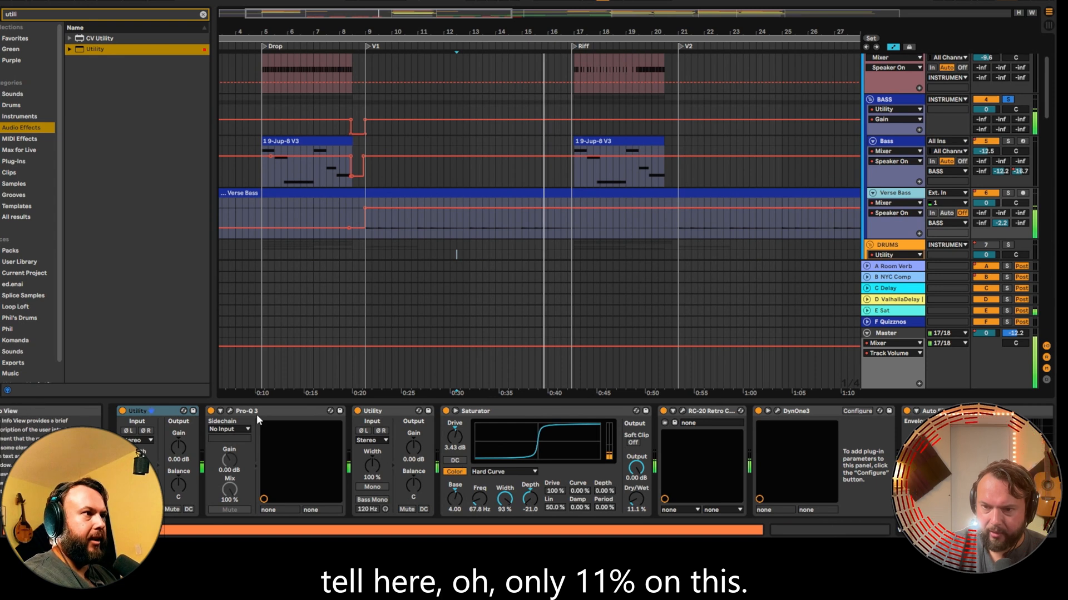
scroll(289, 445, "right", 5)
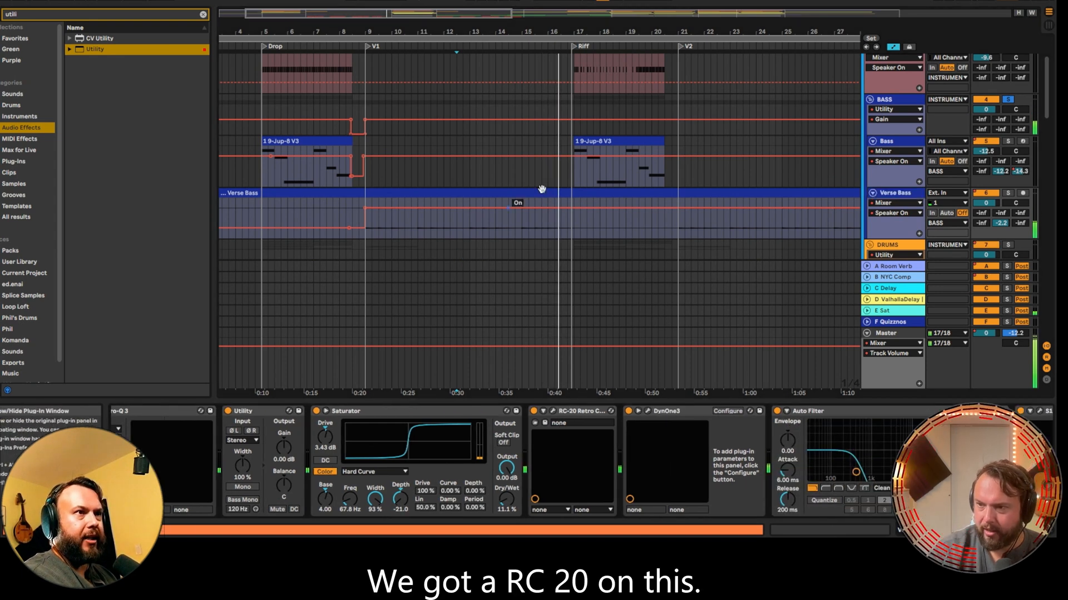
left_click(484, 227)
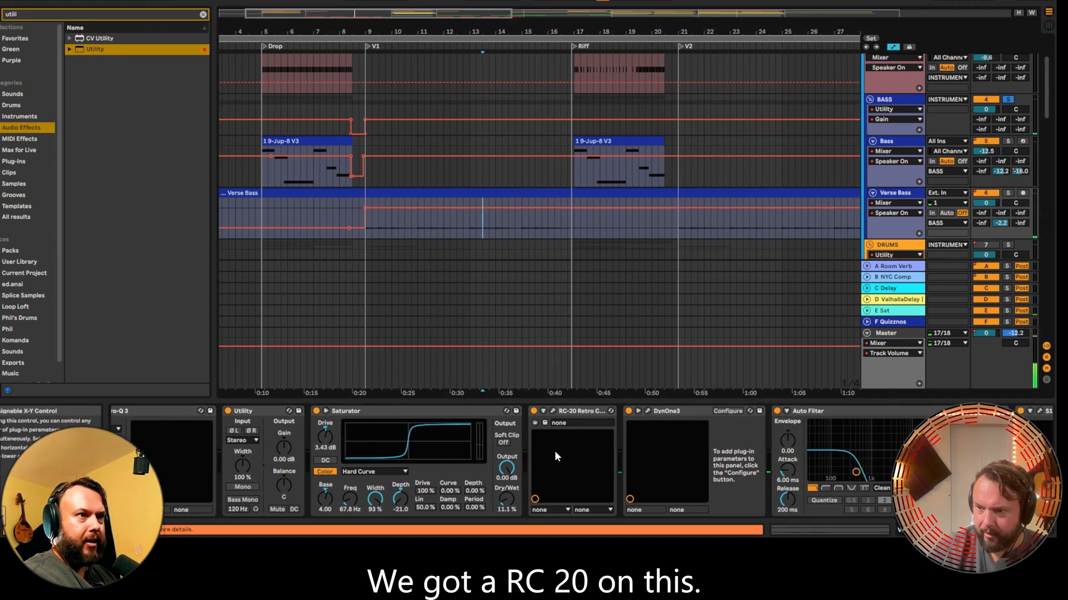
- Inspect the RC-20 Retro Color and DynOne3 plug-in settings on the Verse Bass track
left_click(553, 412)
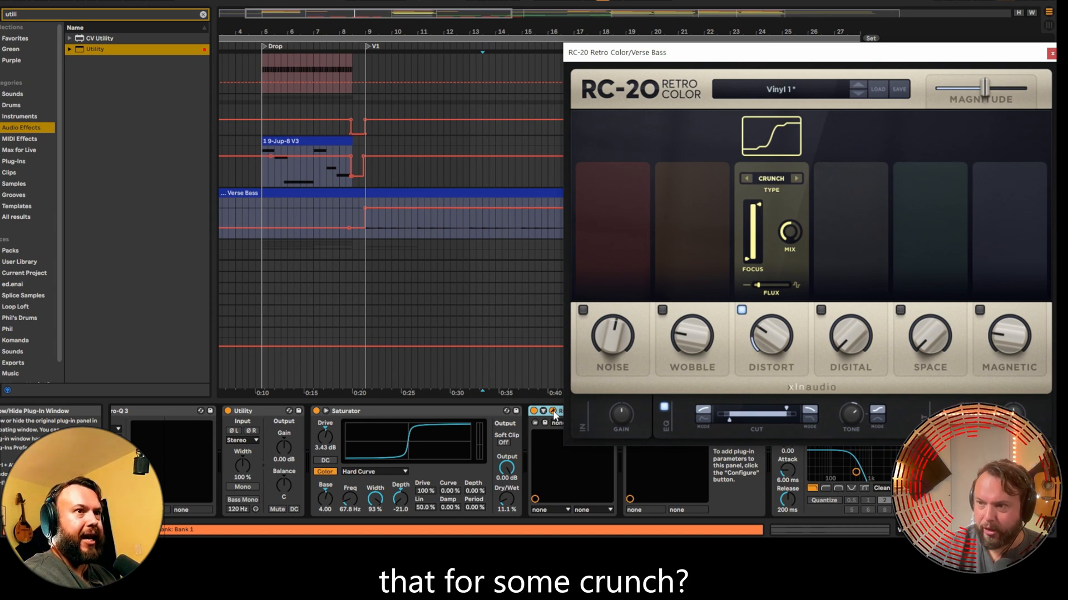
left_click(553, 412)
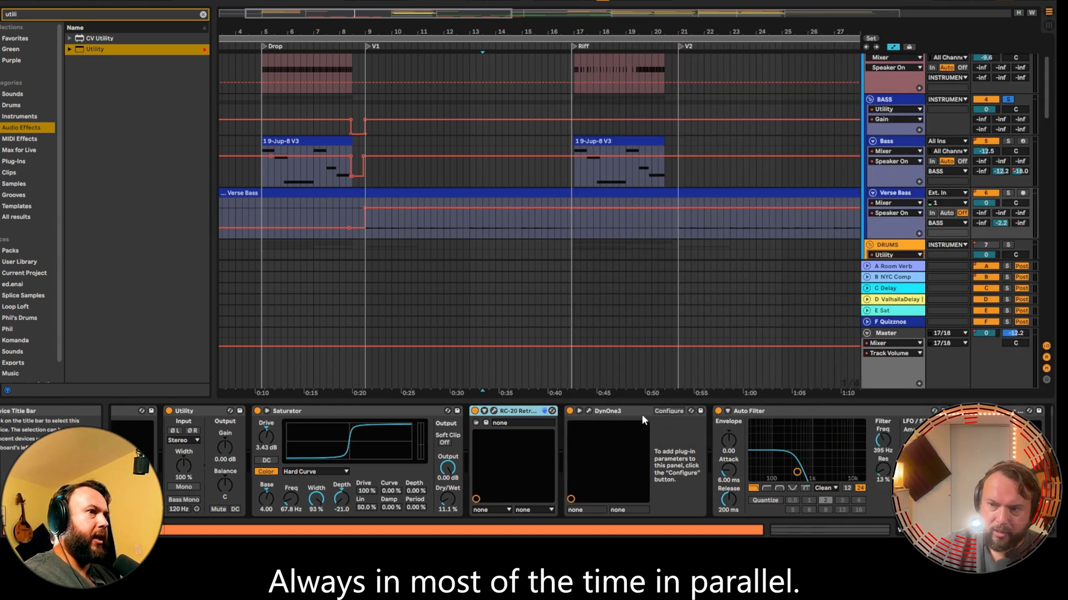
scroll(641, 414, "right", 5)
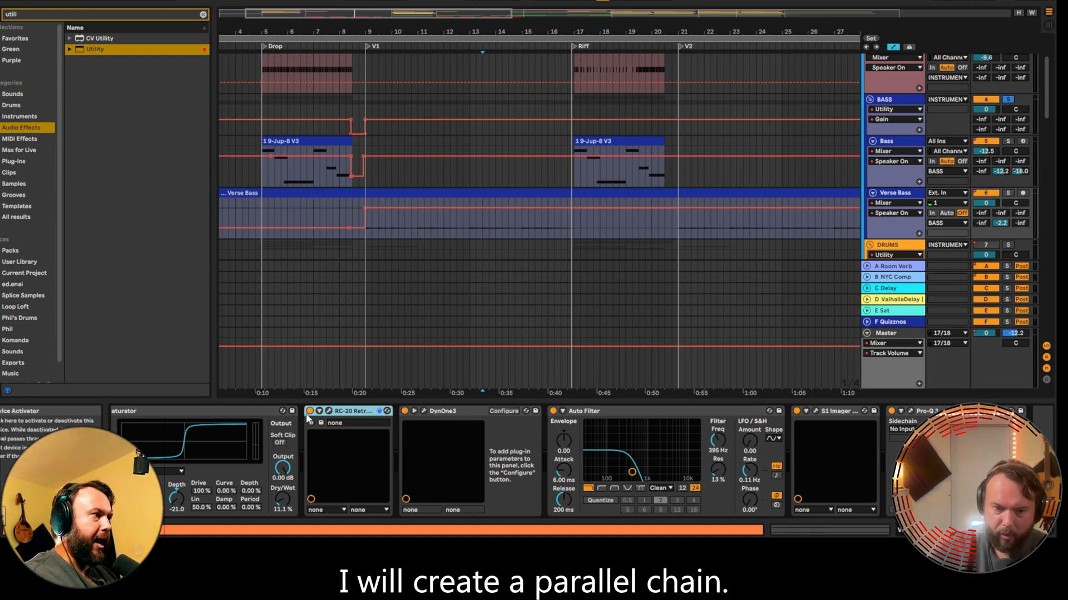
scroll(613, 461, "right", 2)
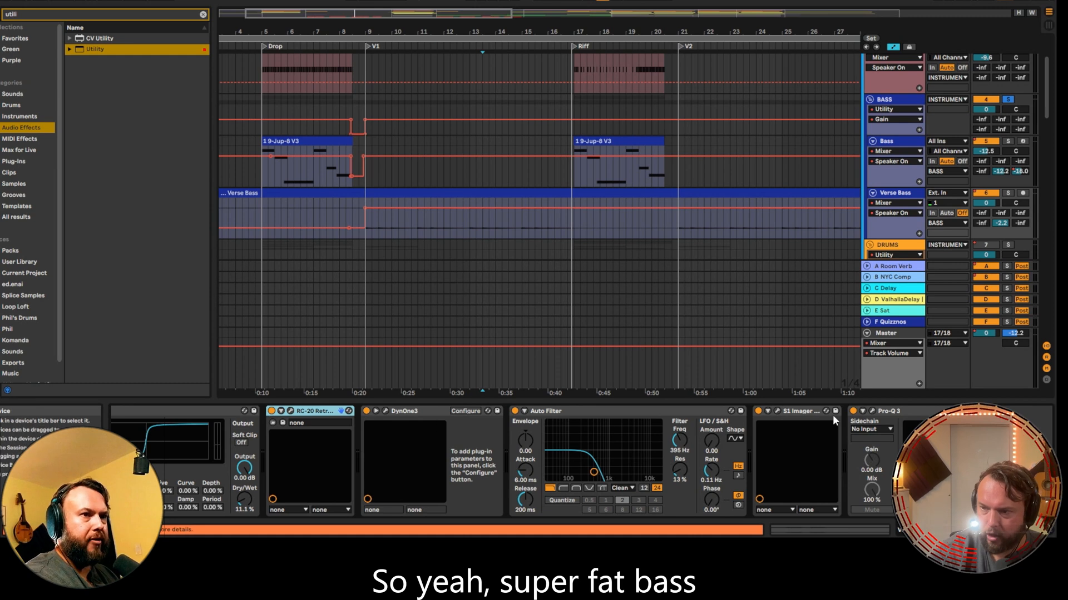
left_click(385, 412)
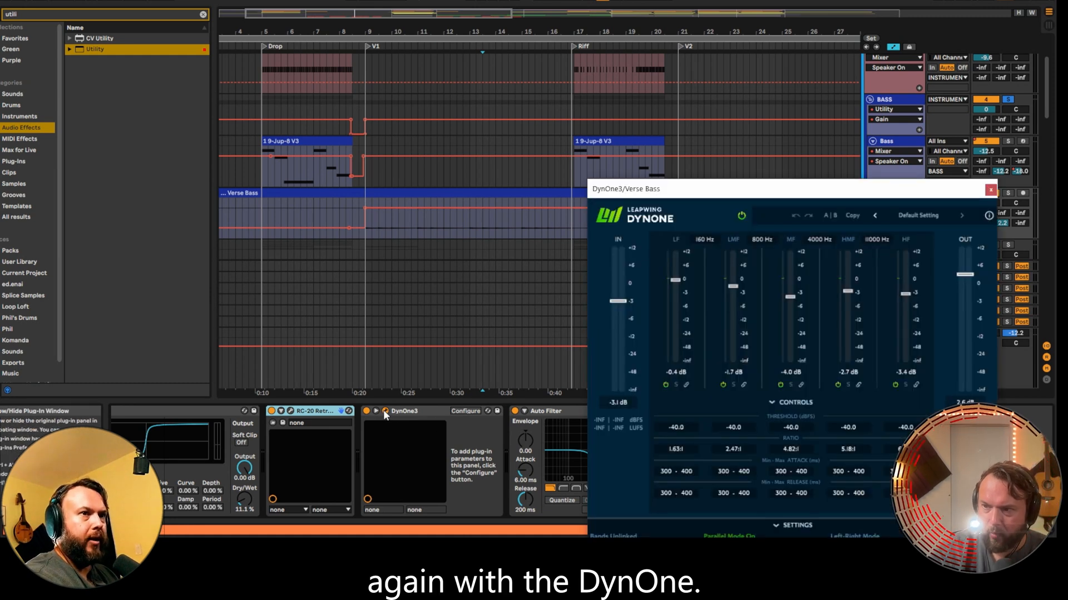
left_click(384, 412)
- Inspect the Pro-Q 3 after the S1 Imager and the imager's own settings on the Verse Bass track
left_click(871, 411)
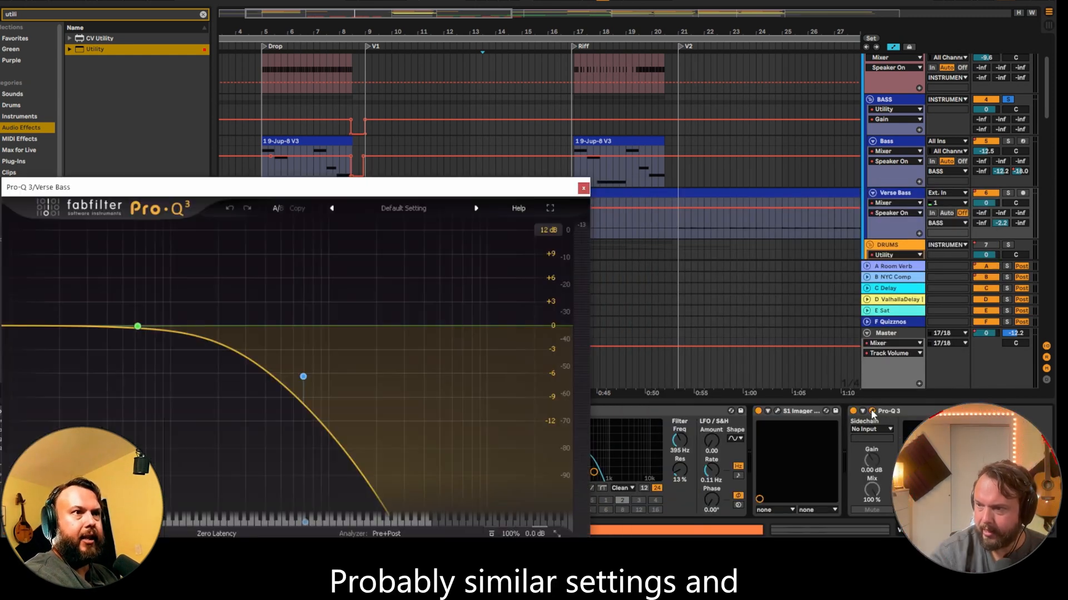
left_click(872, 412)
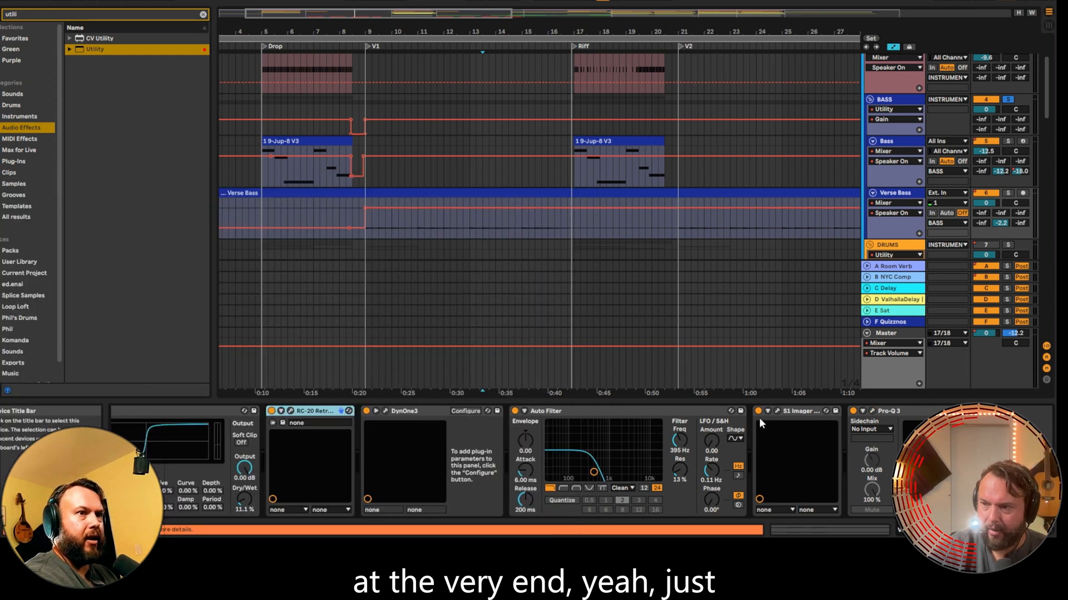
left_click(777, 412)
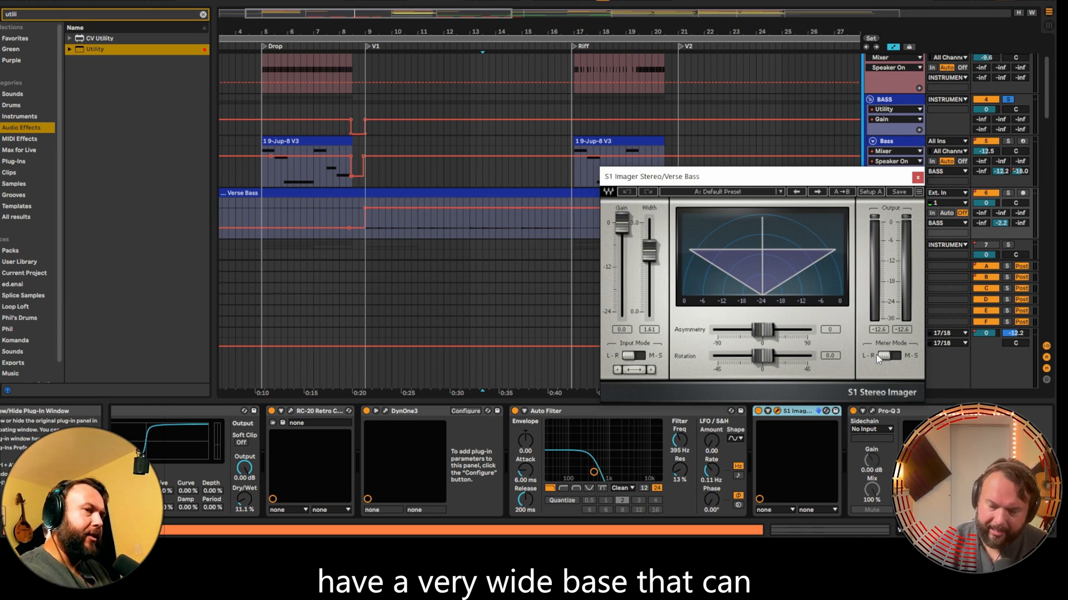
left_click(778, 412)
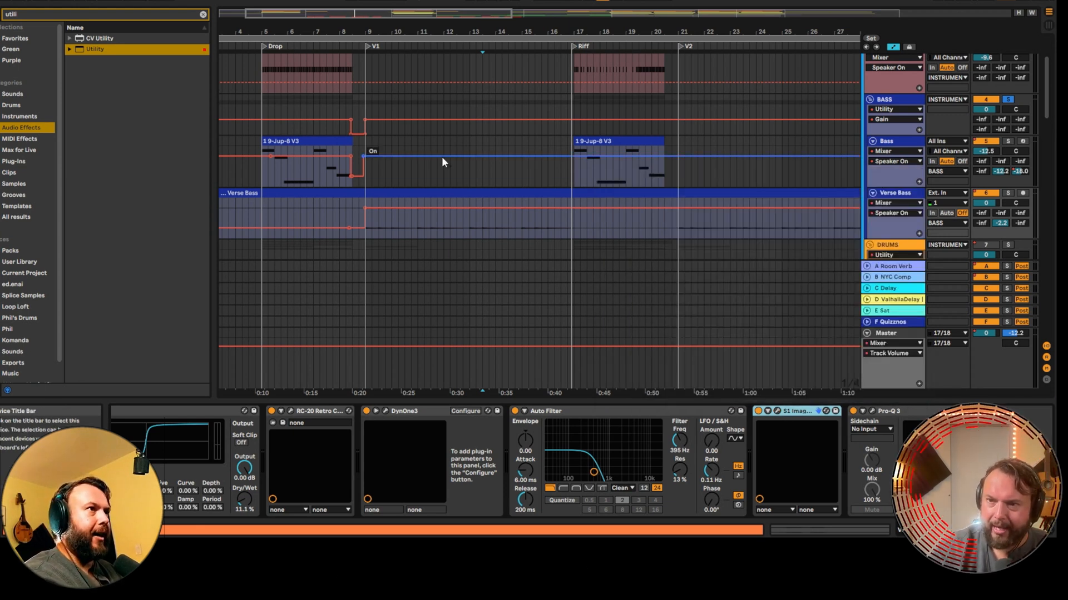
- Unsolo the BASS group while V1 plays and set the position to the first vocal clips at the start of V1
key("space")
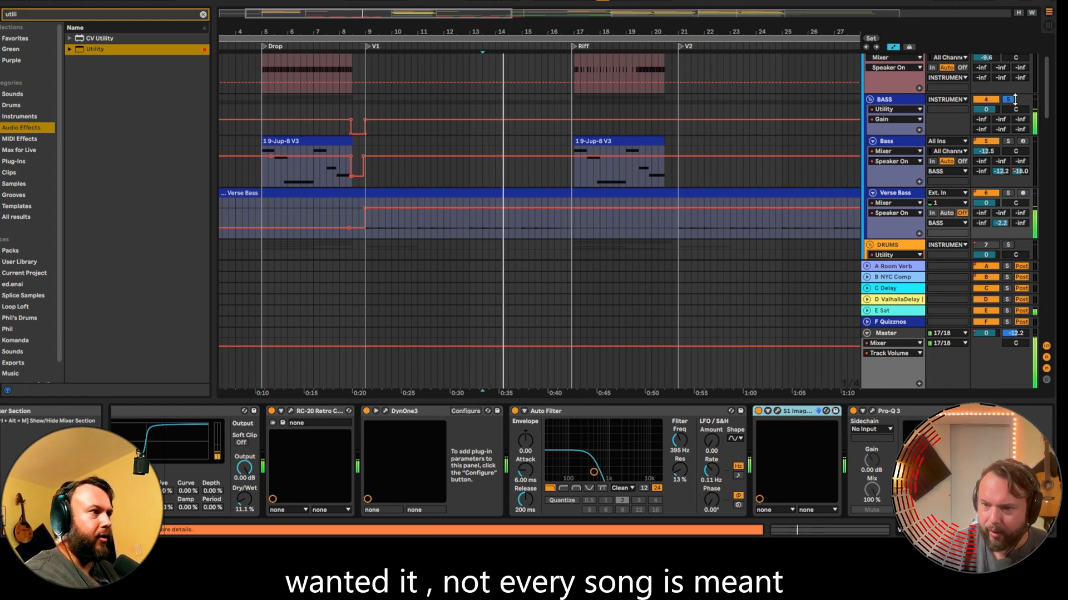
left_click(1009, 100)
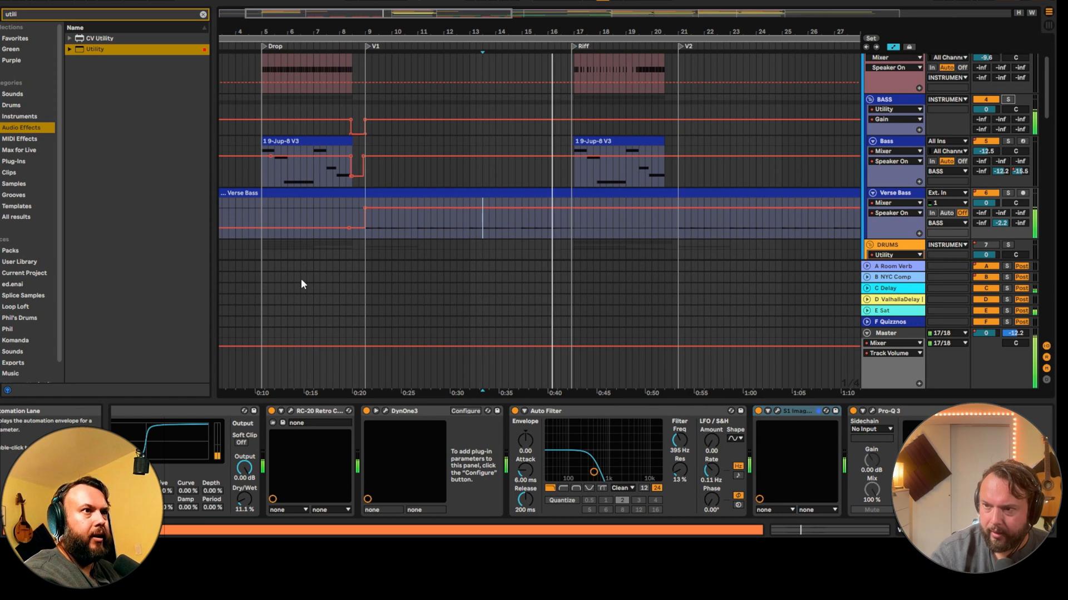
scroll(356, 232, "down", 5)
scroll(356, 232, "down", 10)
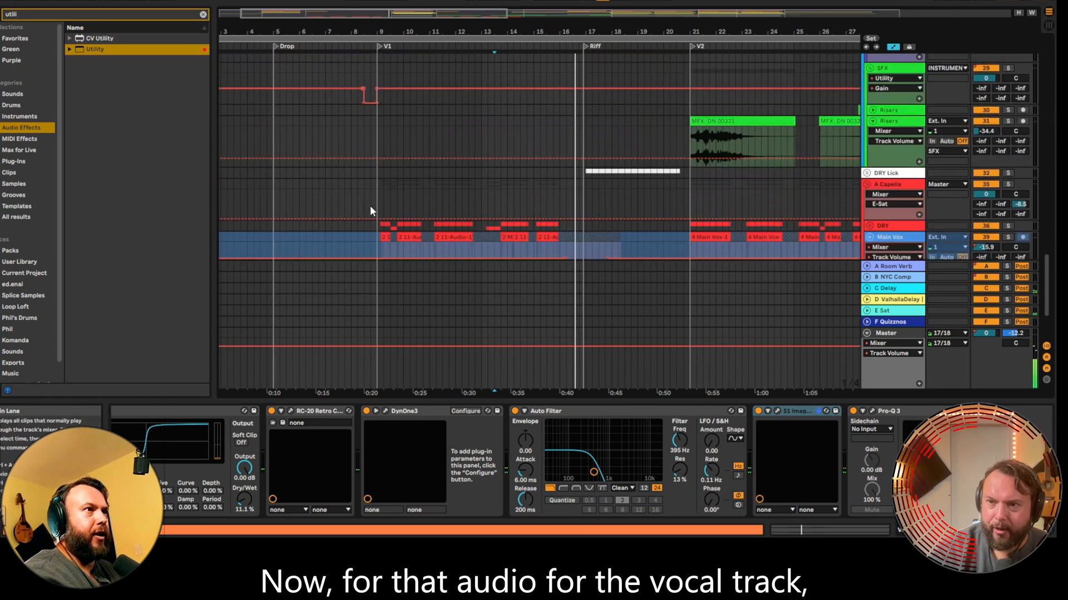
left_click(379, 221)
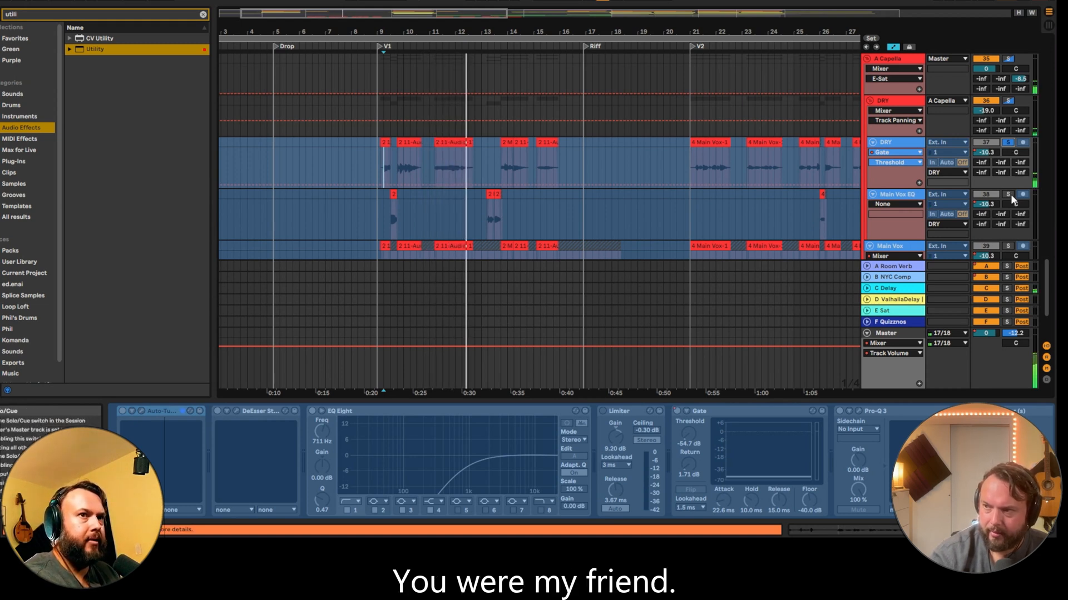
- Inspect the device chain of the C Delay return, including Vocal Bender, LFOTool and Gatekeeper
left_click(889, 289)
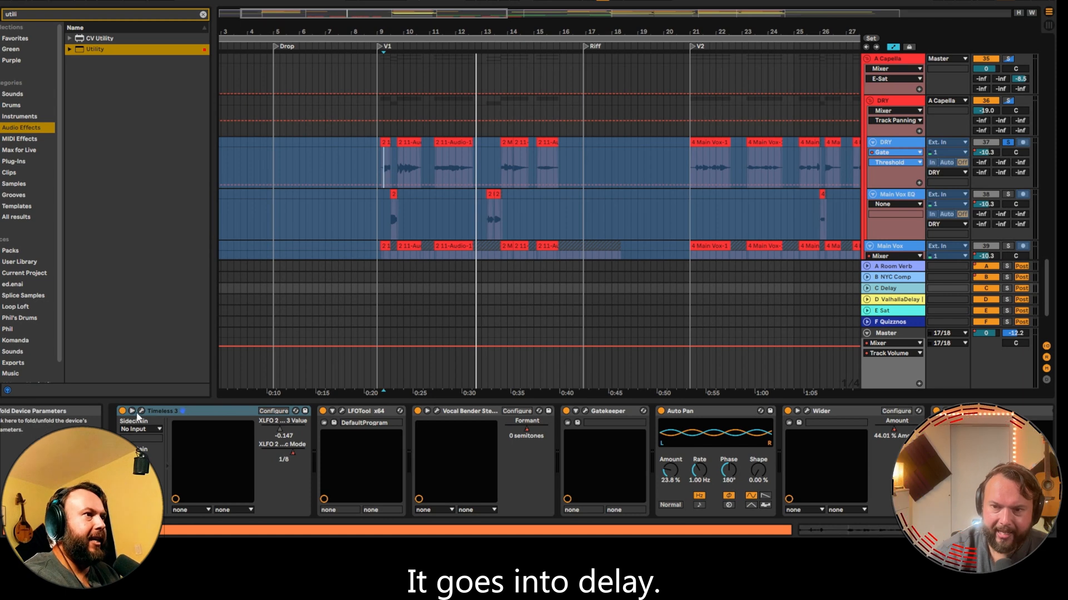
right_click(527, 435)
left_click(474, 423)
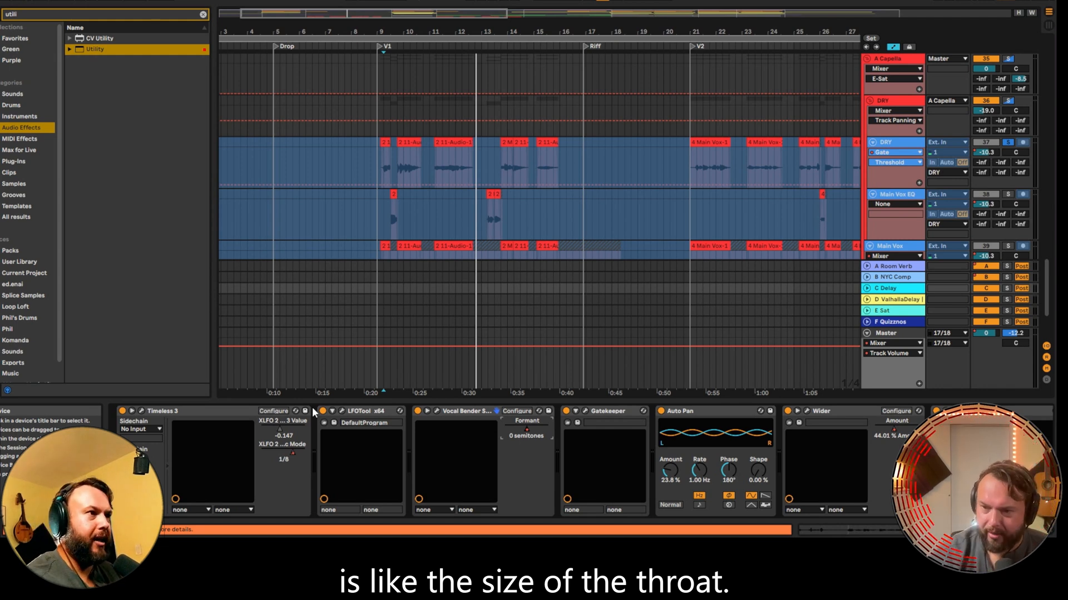
left_click(337, 411)
left_click(342, 412)
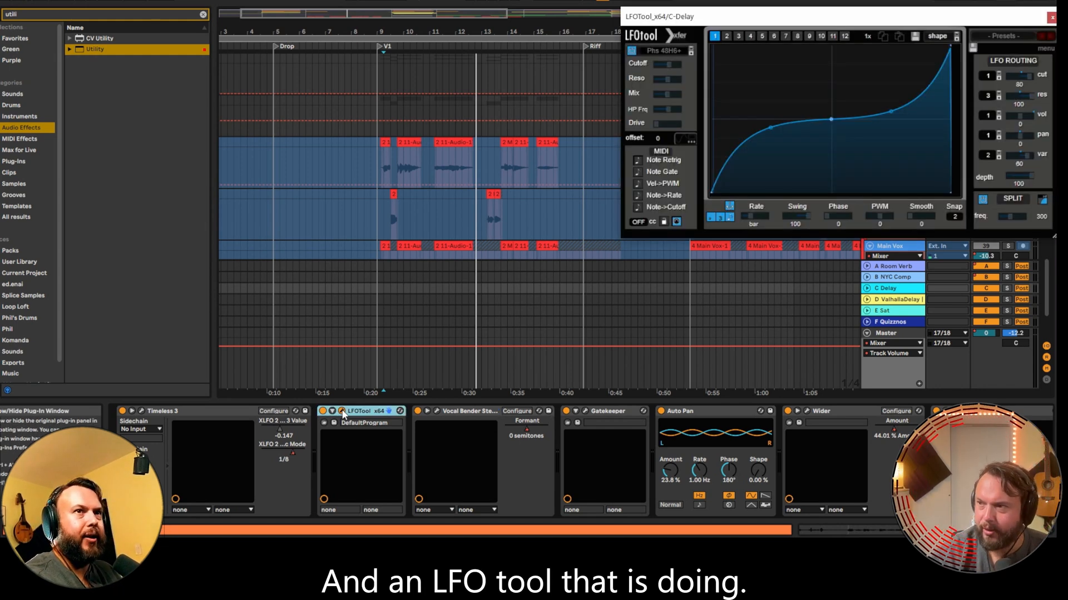
left_click(342, 412)
left_click(586, 412)
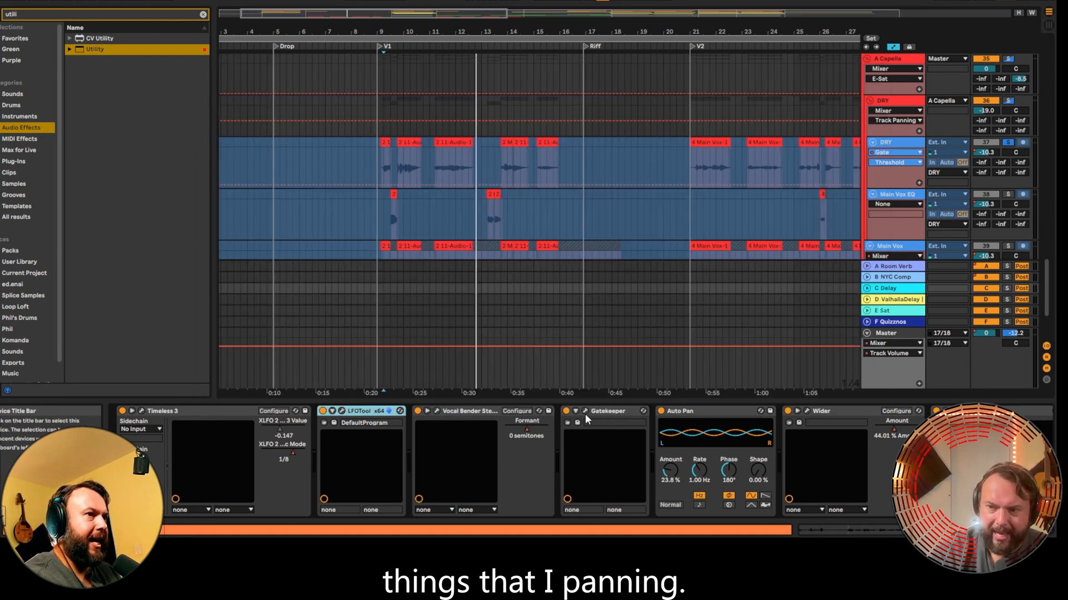
left_click(585, 412)
scroll(783, 425, "right", 3)
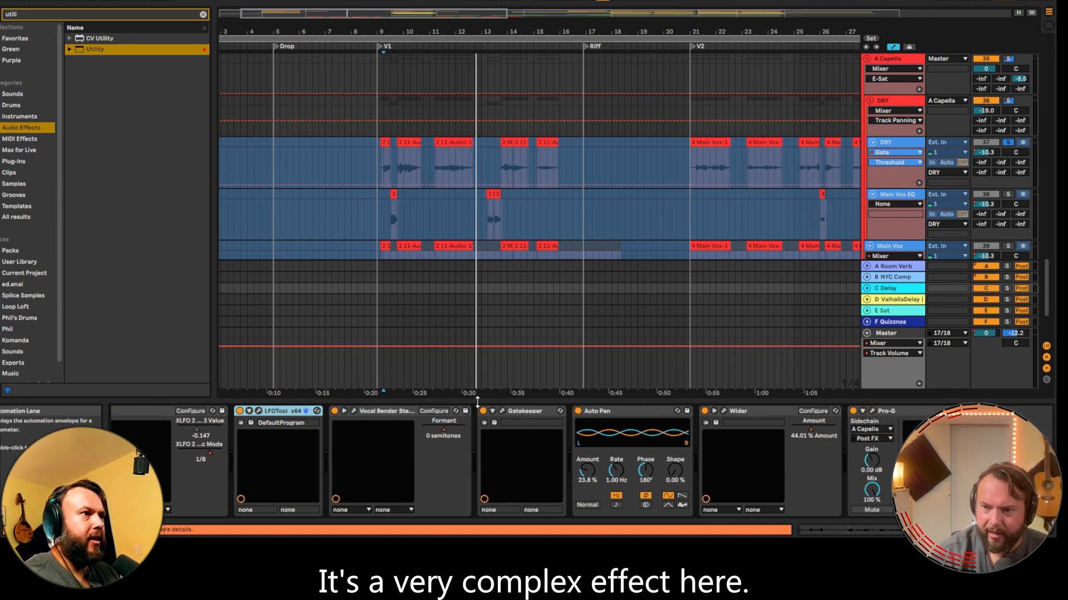
- Play the vocal delay in V1 and examine the Pro-G's expert side-chain settings on the C Delay return
scroll(477, 398, "left", 2)
scroll(372, 421, "left", 2)
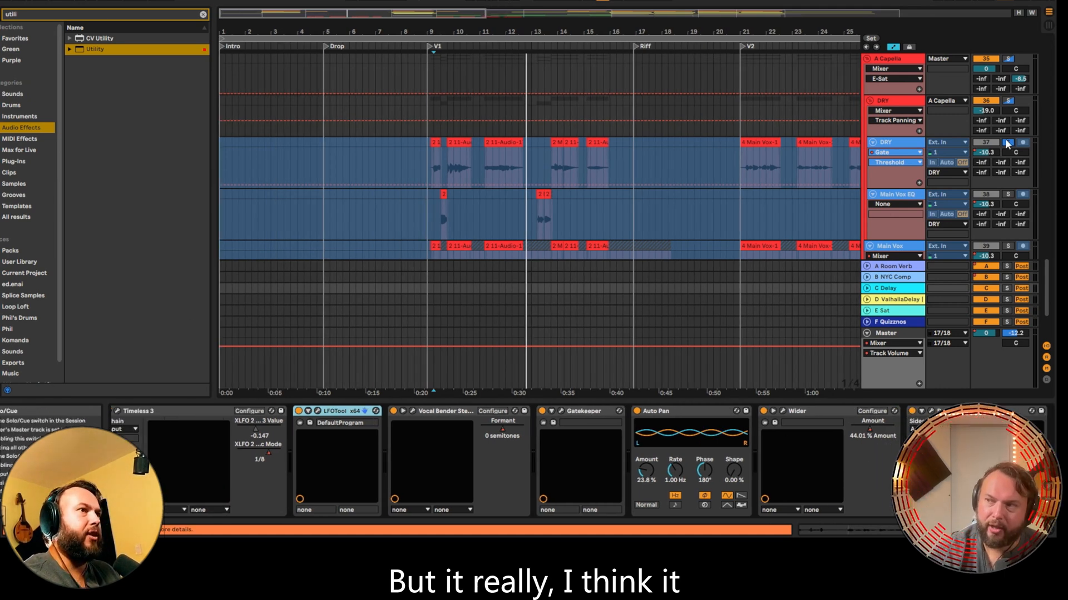
key("space")
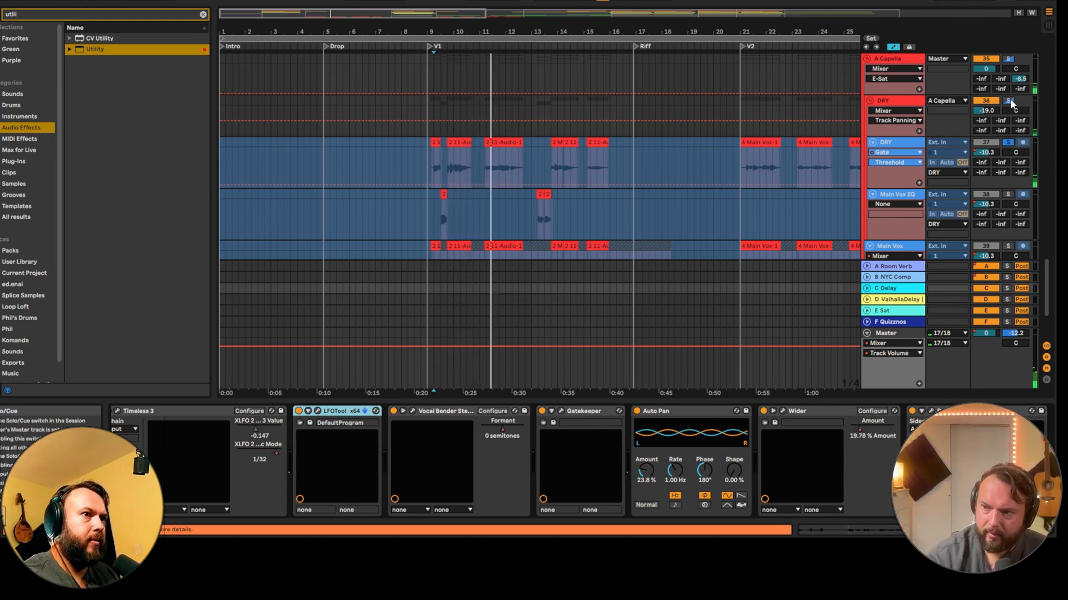
scroll(503, 461, "right", 2)
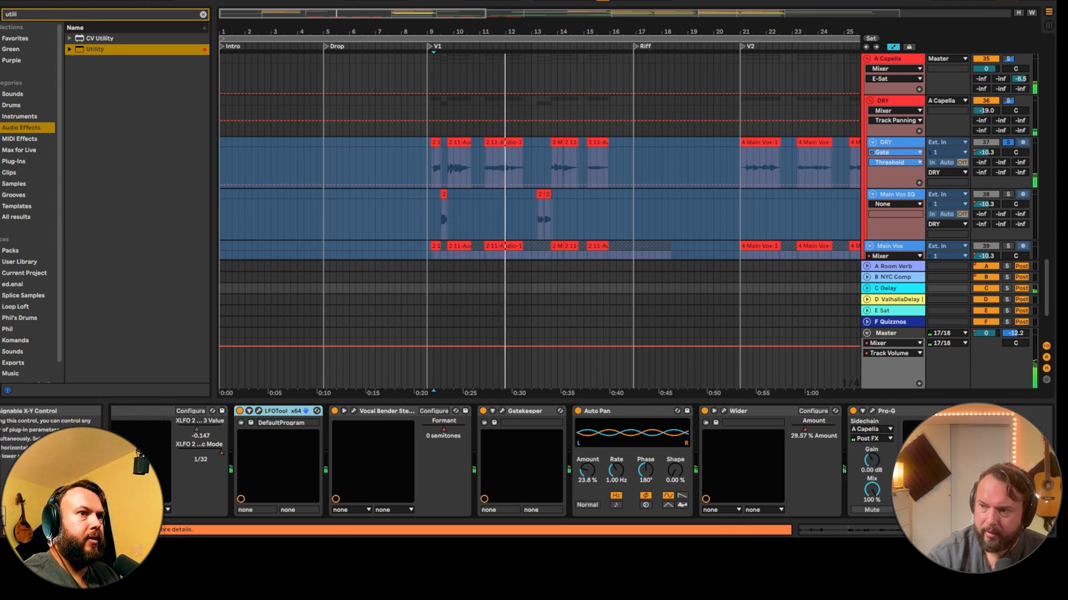
left_click(872, 412)
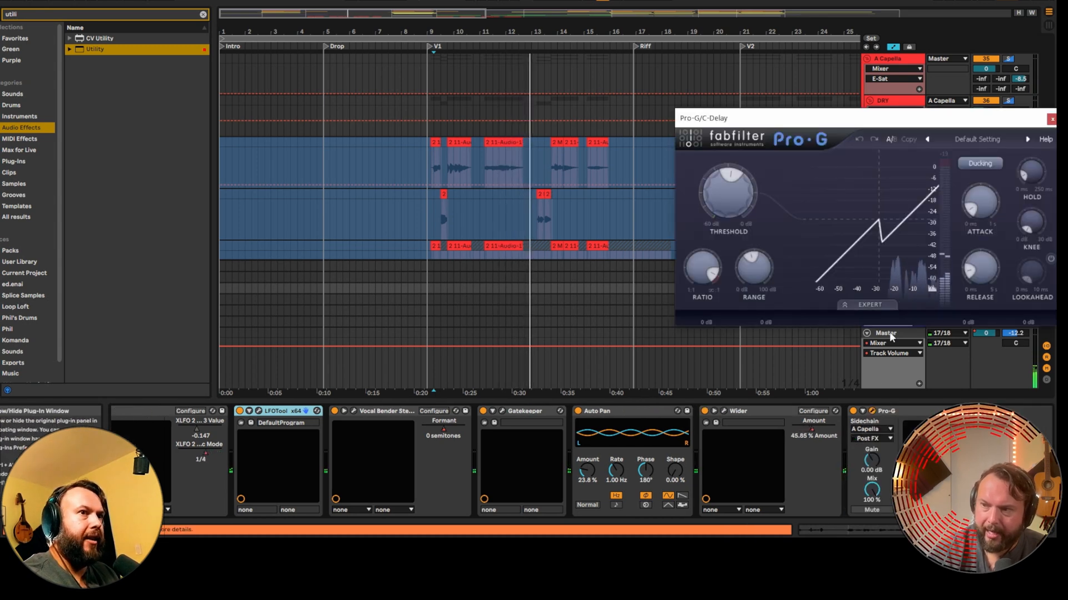
left_click(870, 307)
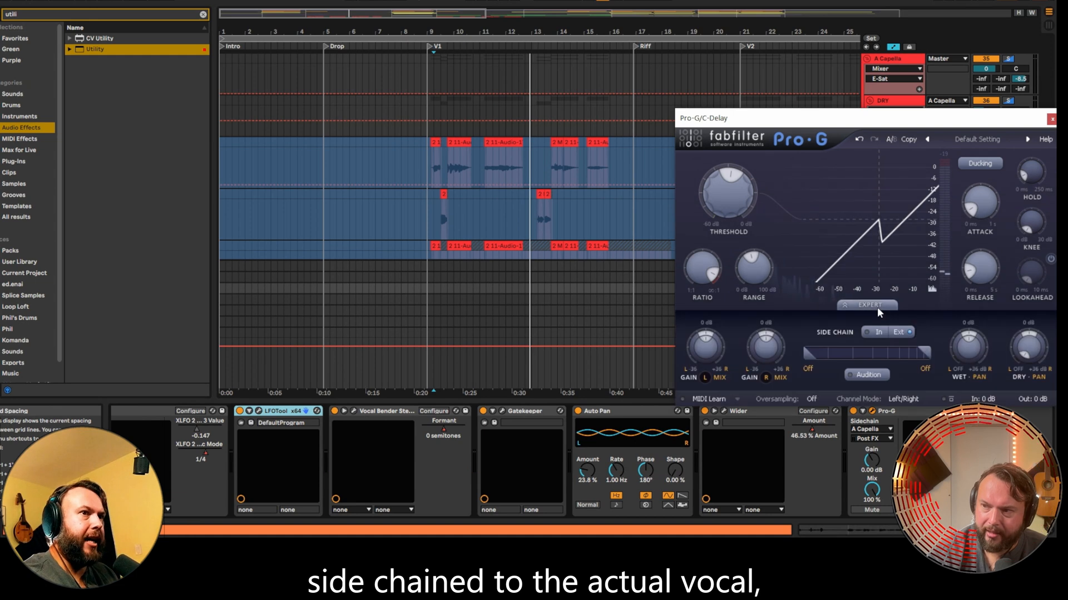
left_click_drag(896, 122, 705, 127)
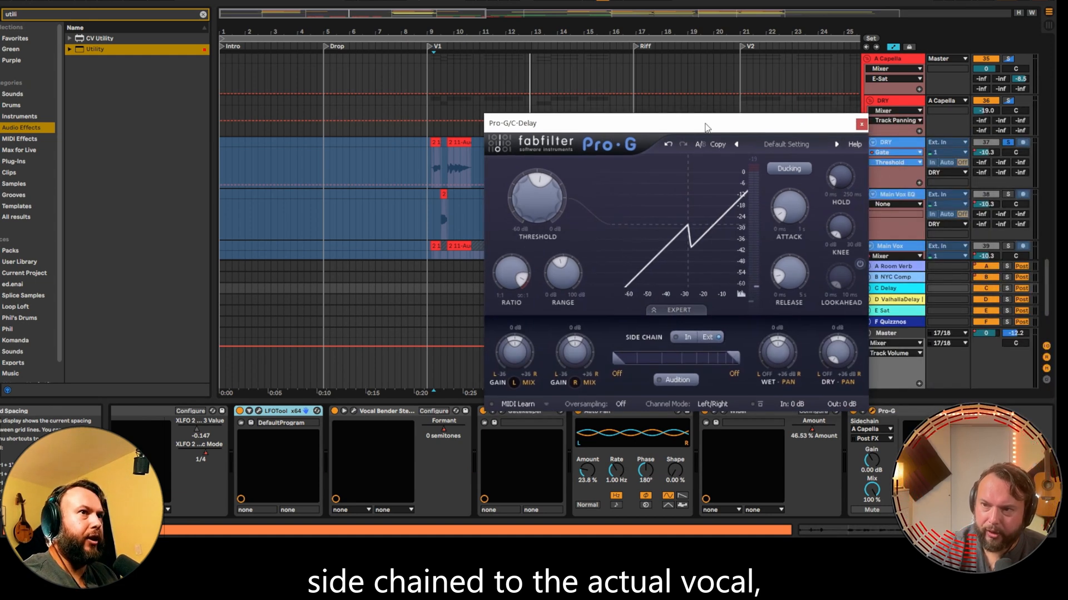
- Audition the soloed Main Vox with the Pro-G ducking its delay, close the plug-in, and set the position to the start of V1
key("space")
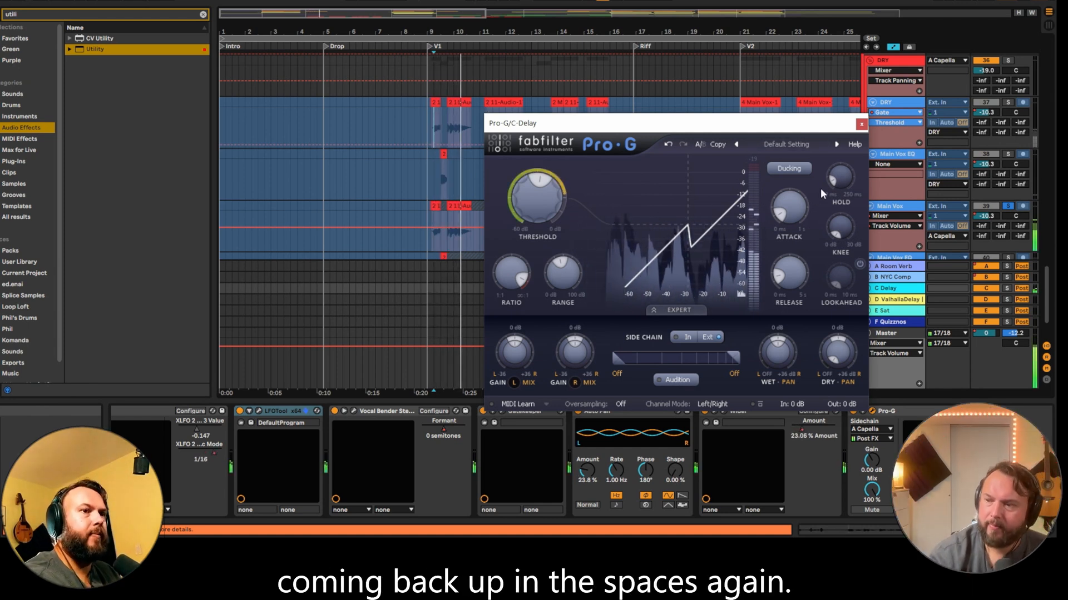
left_click(861, 124)
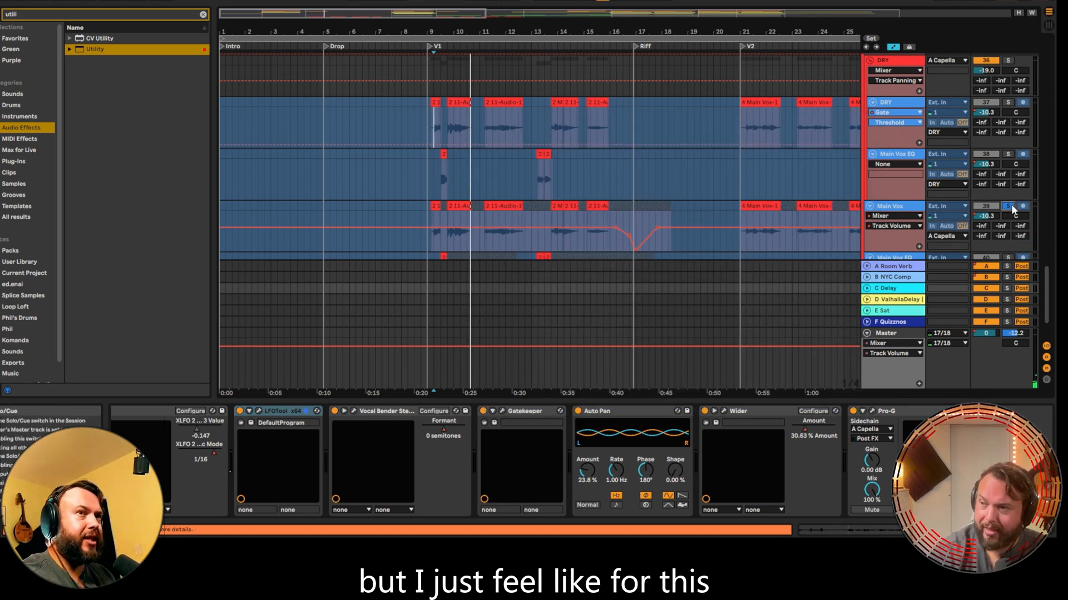
scroll(965, 233, "down", 3)
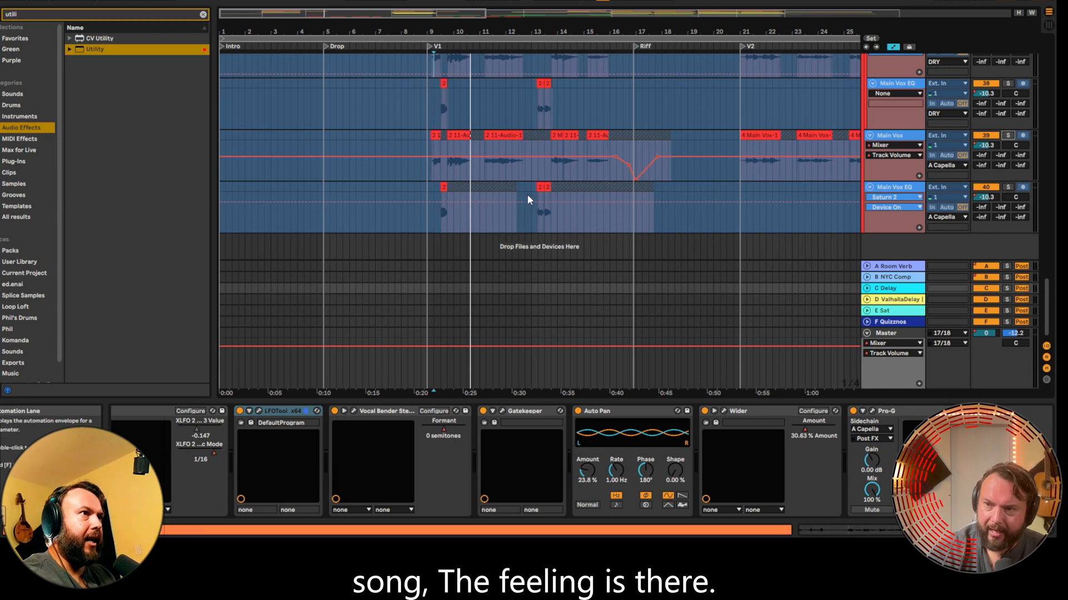
scroll(412, 183, "up", 4)
left_click(430, 117)
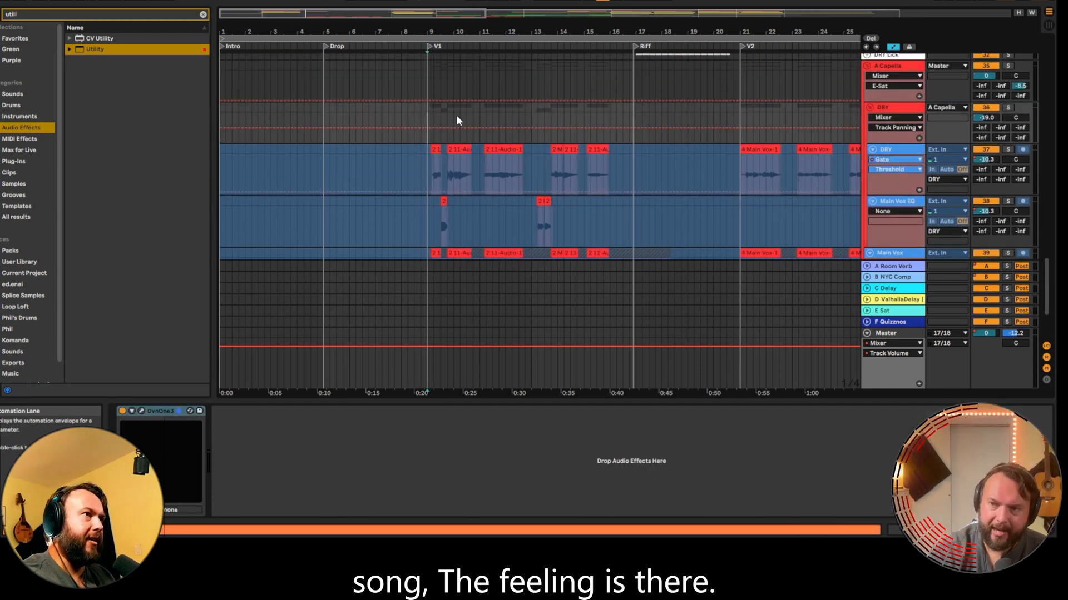
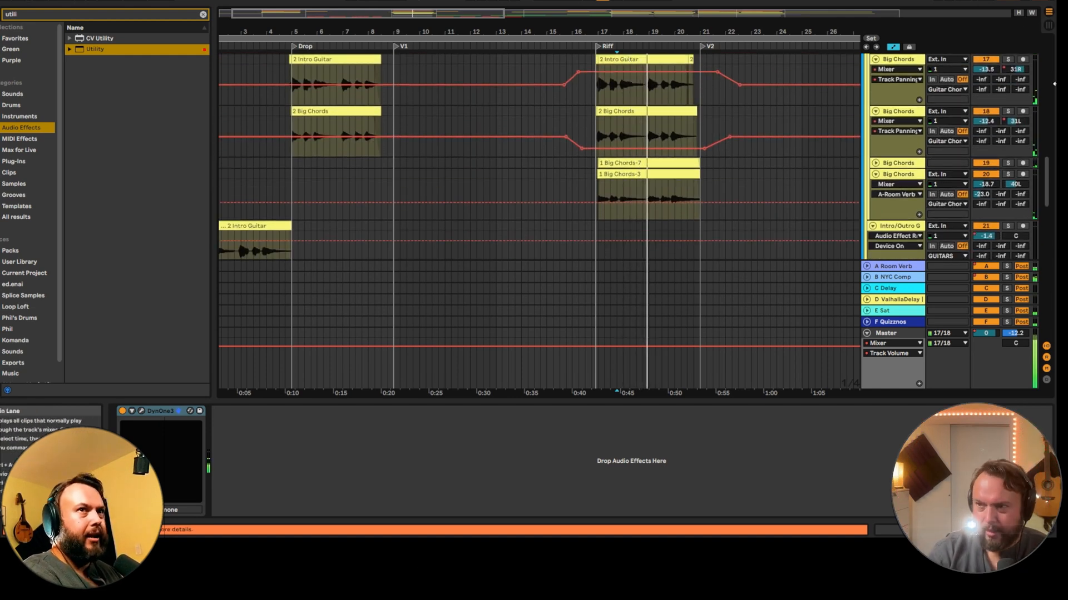
- Solo the Guitar Chords group and play it from the start of the Riff section
scroll(1016, 114, "up", 2)
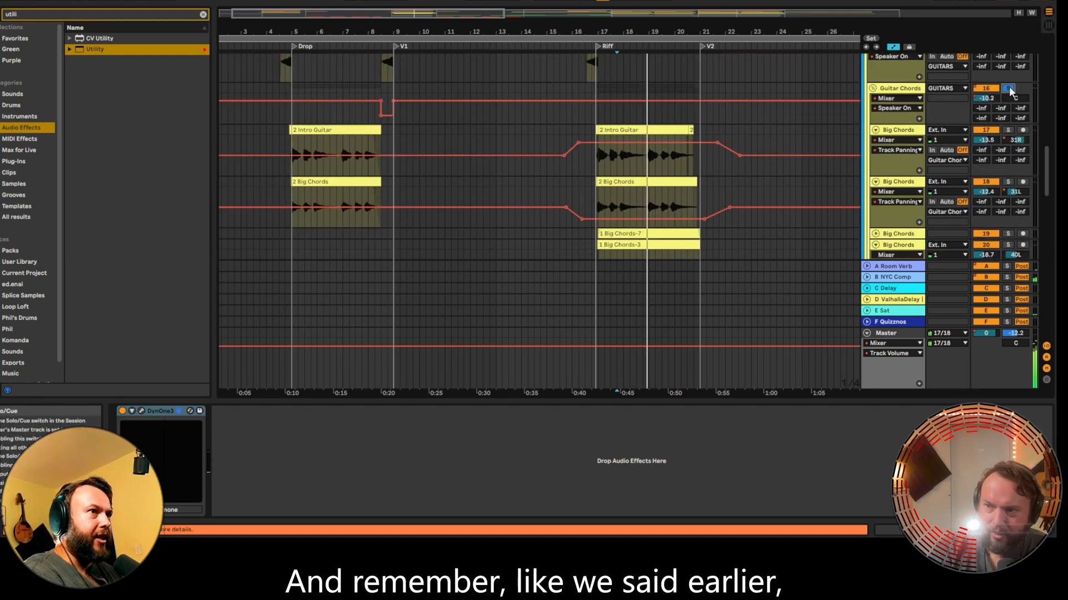
left_click(599, 117)
key("space")
key("space")
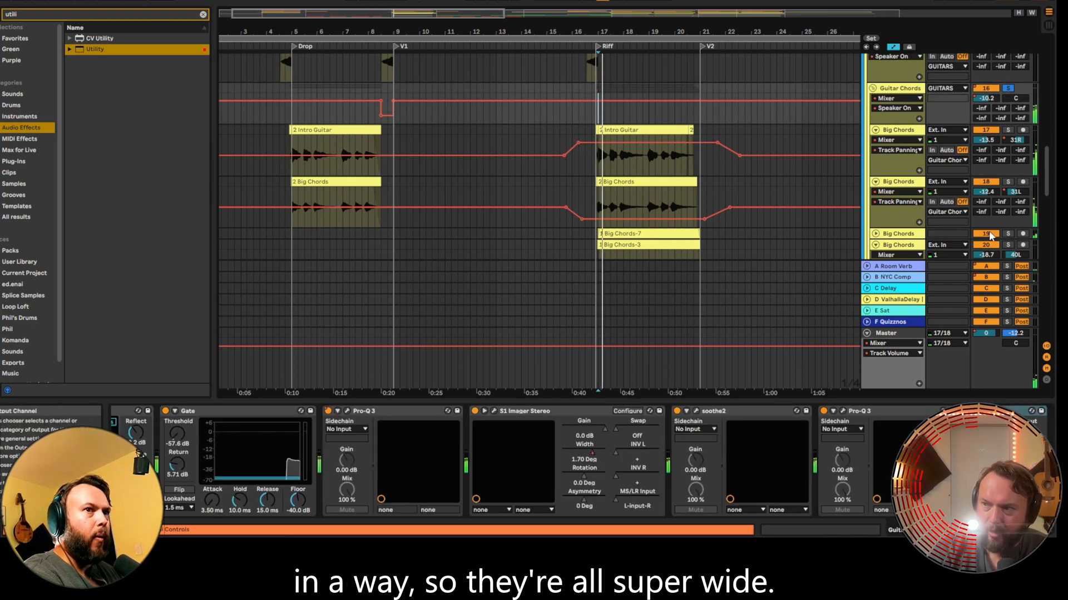
- Unfold Big Chords track 19, solo it together with Big Chords track 20, and replay the Riff
left_click(875, 234)
scroll(854, 233, "down", 2)
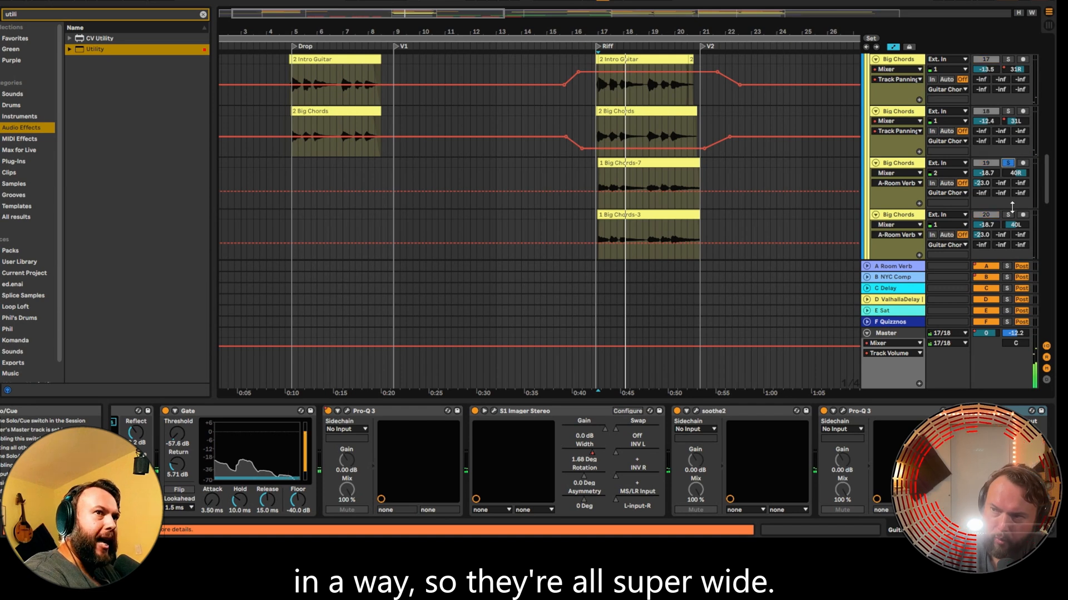
left_click(1008, 214, "ctrl")
key("space")
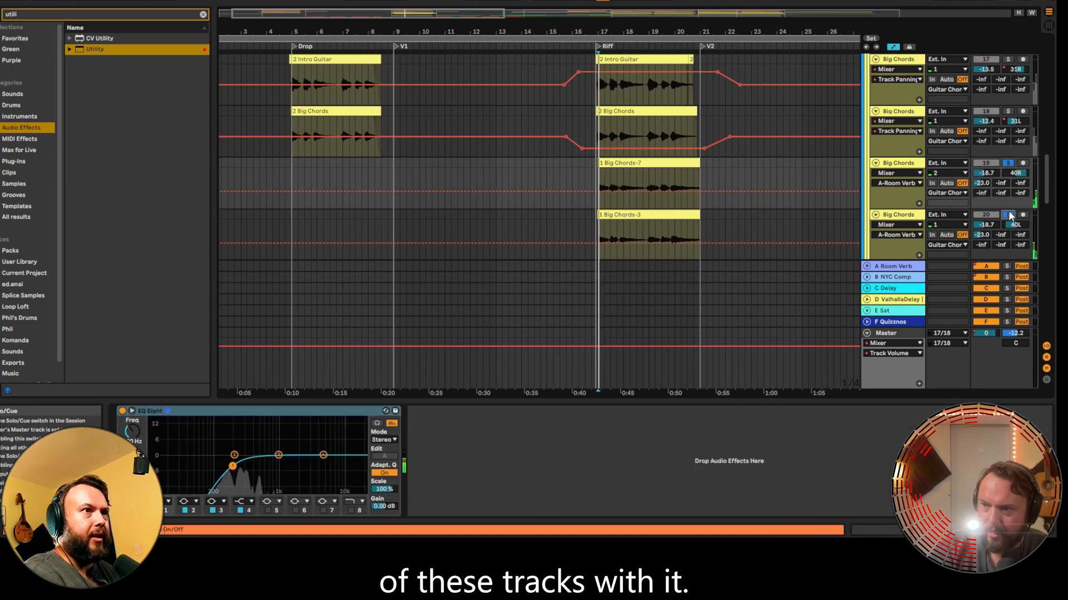
- Compare the timing of the four Big Chords tracks' clips across the Riff section
left_click_drag(622, 29, 625, 78)
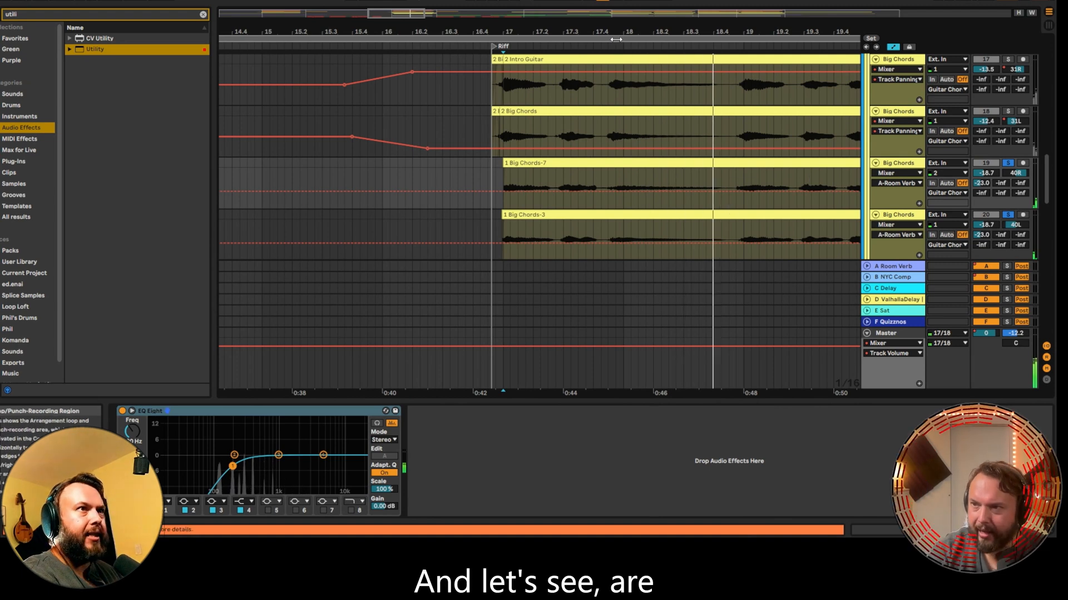
left_click_drag(632, 29, 601, 29)
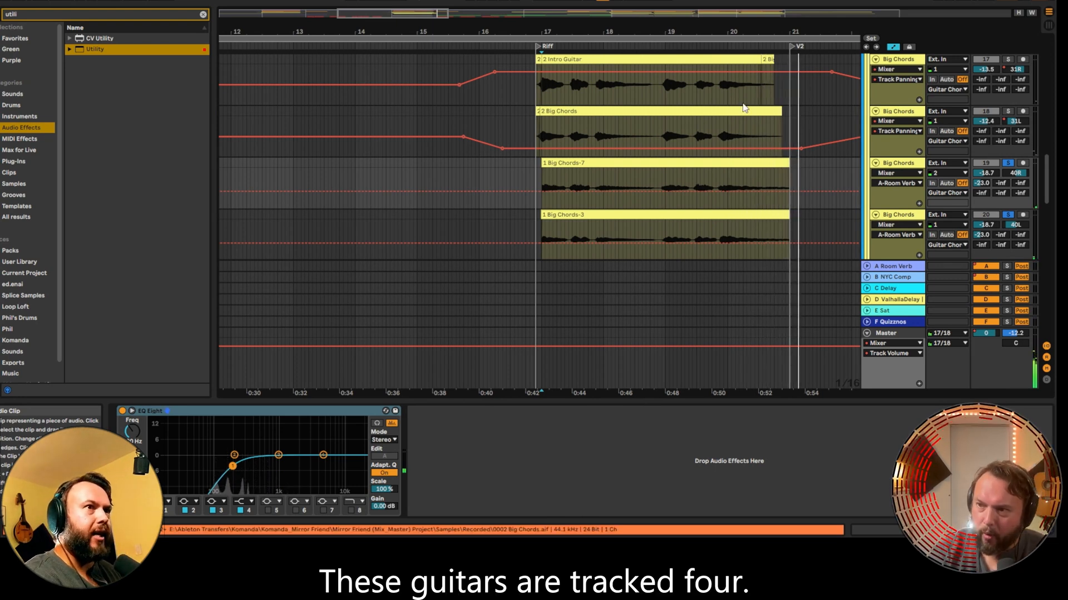
mouse_move(749, 34)
left_mouse_down()
mouse_move(750, 56)
mouse_move(743, 19)
left_mouse_up()
left_click_drag(594, 32, 594, 52)
left_click_drag(693, 33, 700, 8)
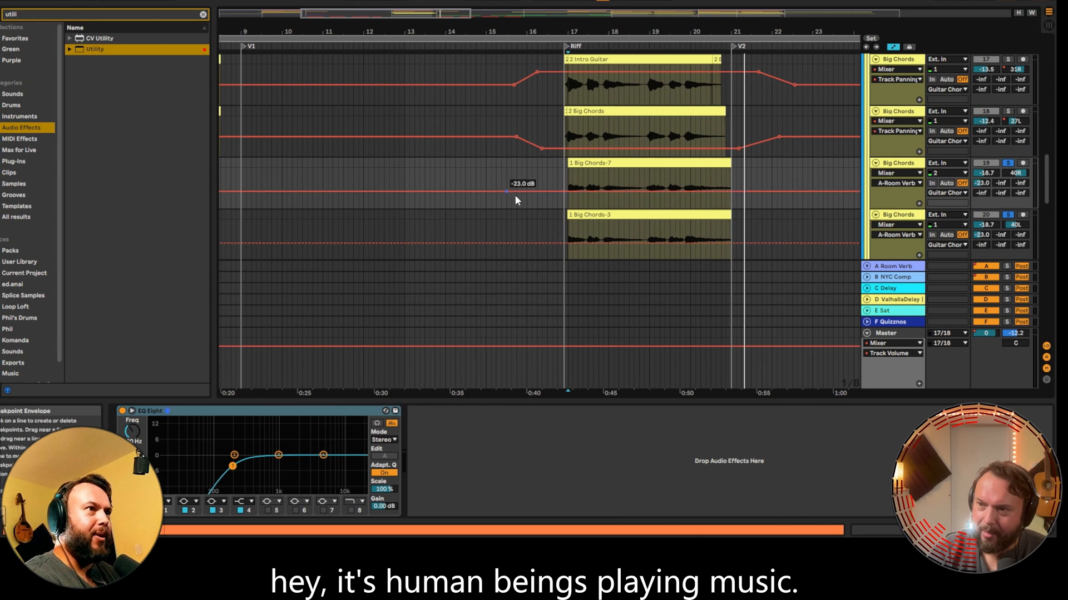
- Add Big Chords tracks 17 and 18 to the solo and replay the Riff with all four guitars
scroll(1012, 211, "down", 2)
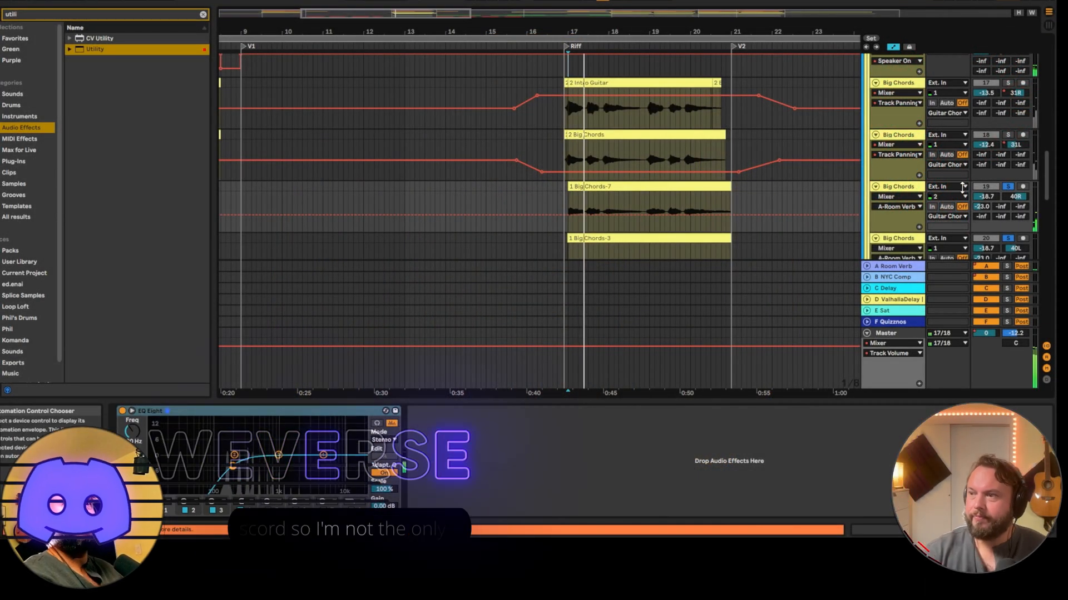
left_click(1008, 135)
left_click(1009, 85)
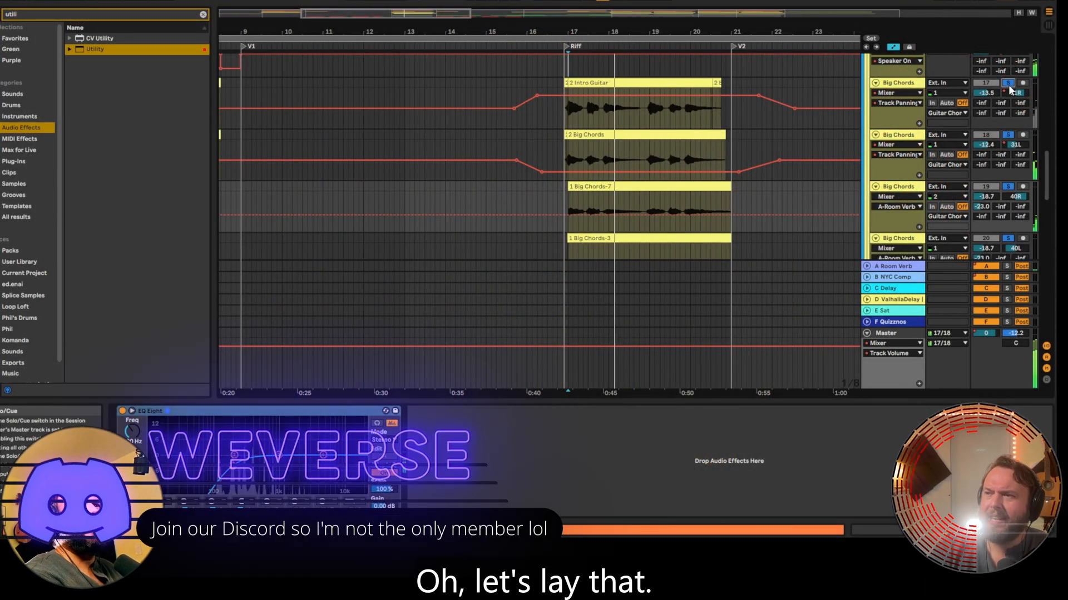
key("space")
key("space")
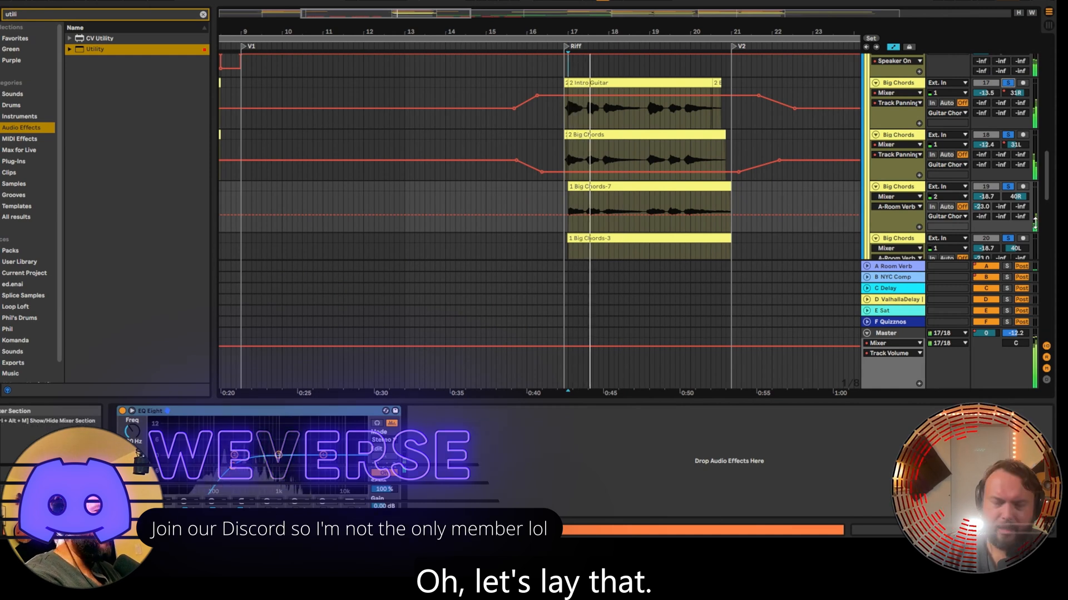
- Solo the Breakdown lick track in the Guitars Sidechain group and play it from the Riff
scroll(673, 195, "down", 10)
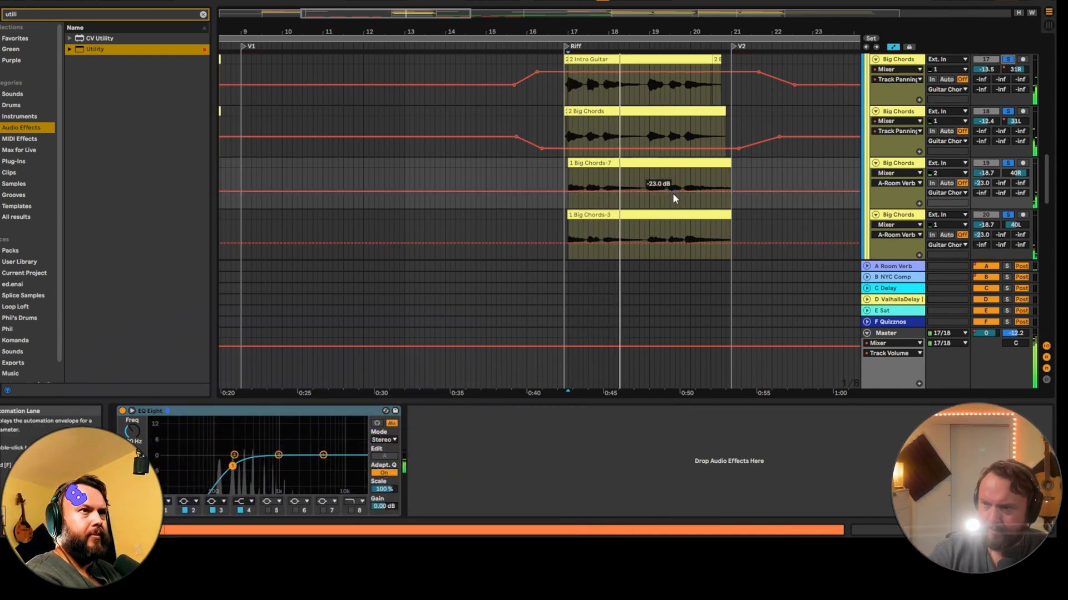
scroll(692, 205, "up", 3)
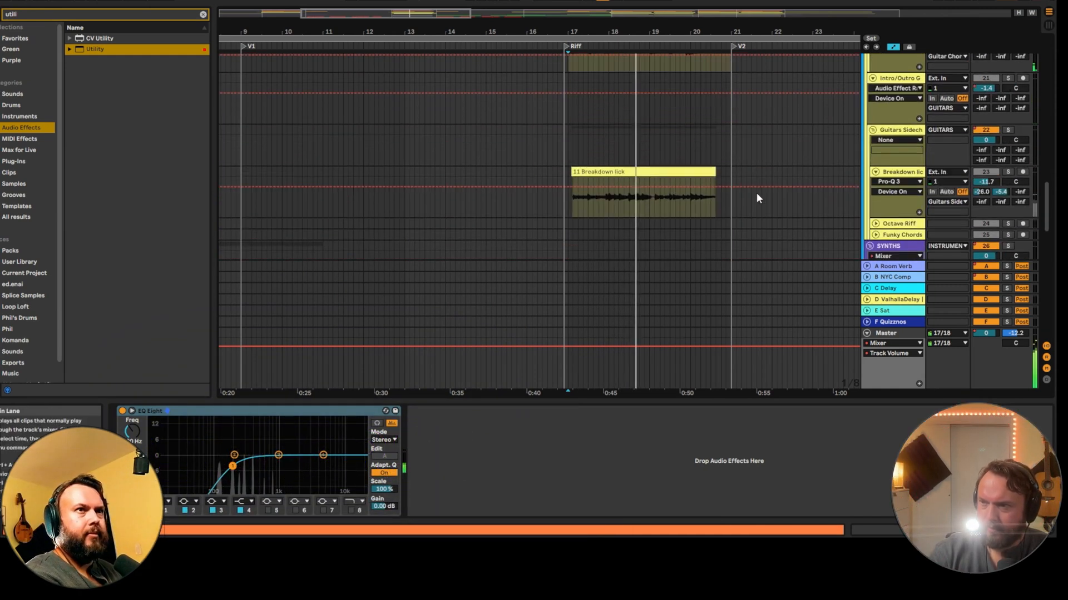
left_click(1008, 172)
key("space")
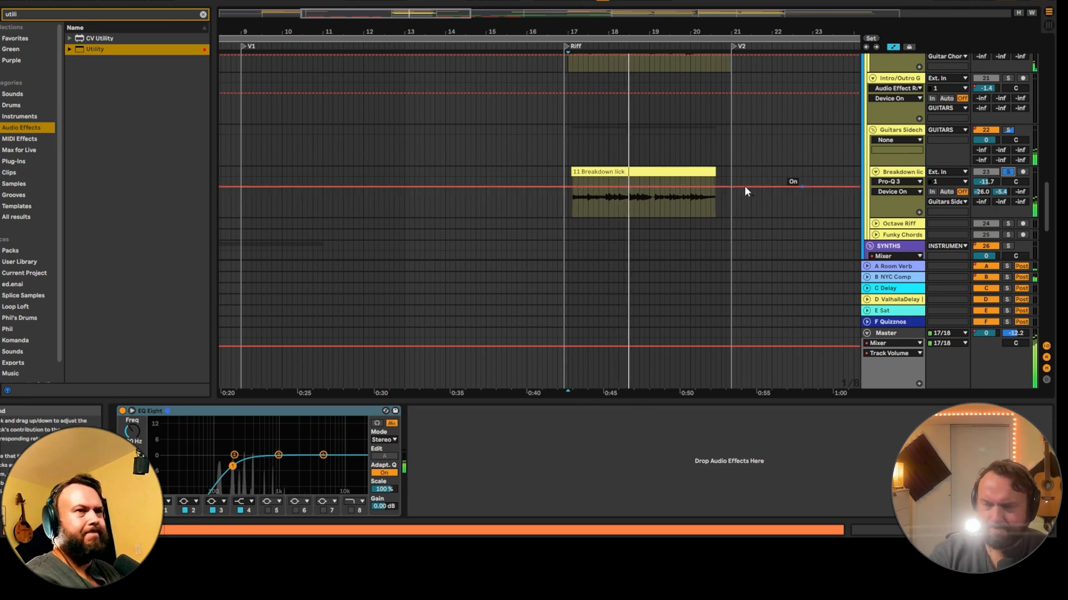
- Audition the Breakdown lick track in the DRY Lick group soloed from the Riff, ending with it unsoloed
scroll(812, 199, "down", 10)
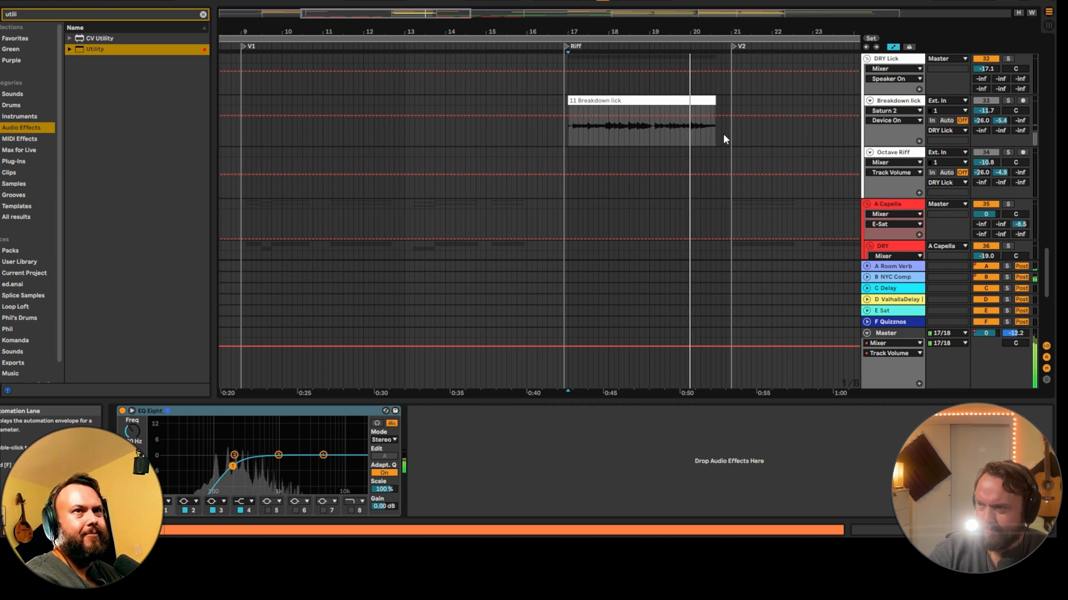
scroll(724, 135, "up", 3)
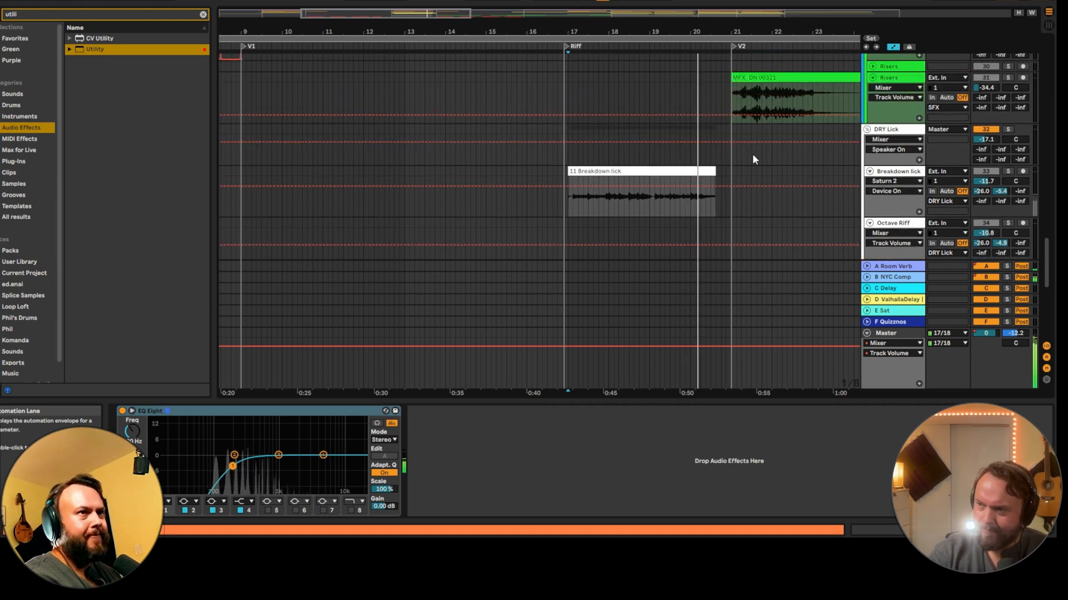
left_click(1008, 172)
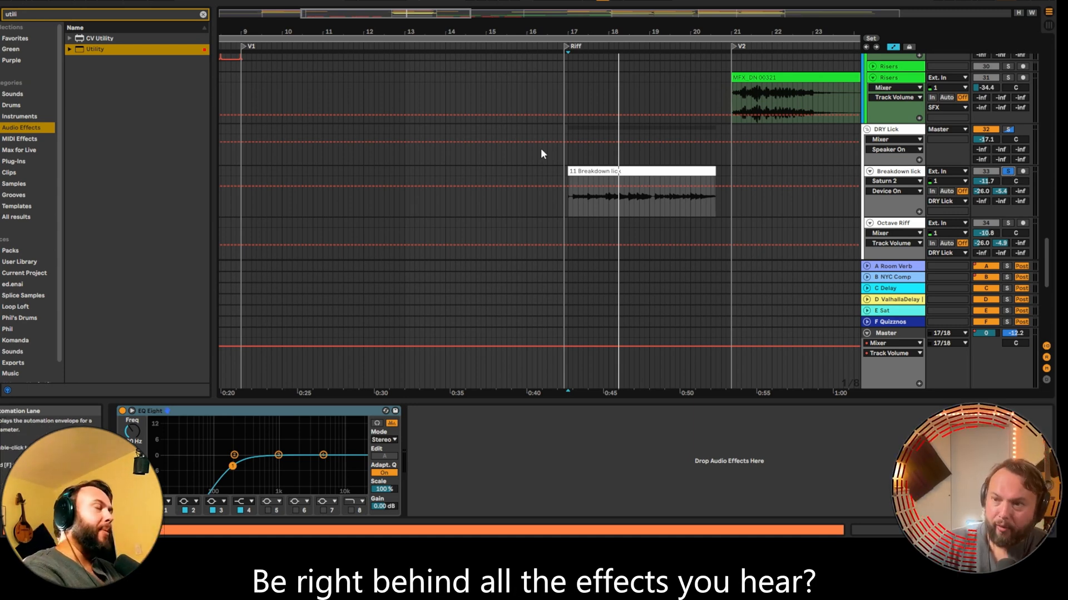
key("space")
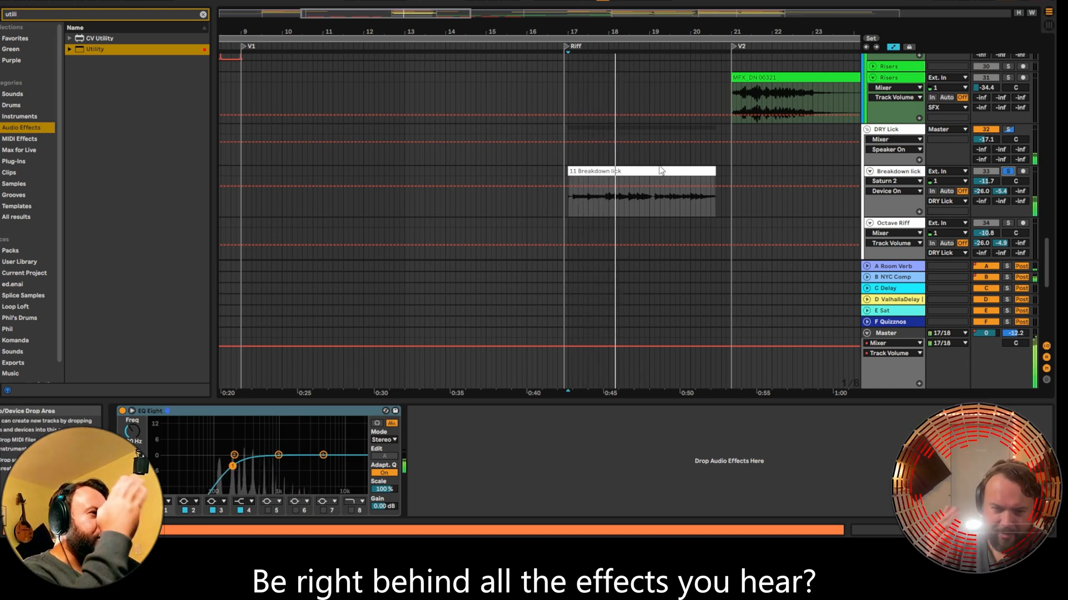
left_click(1008, 172)
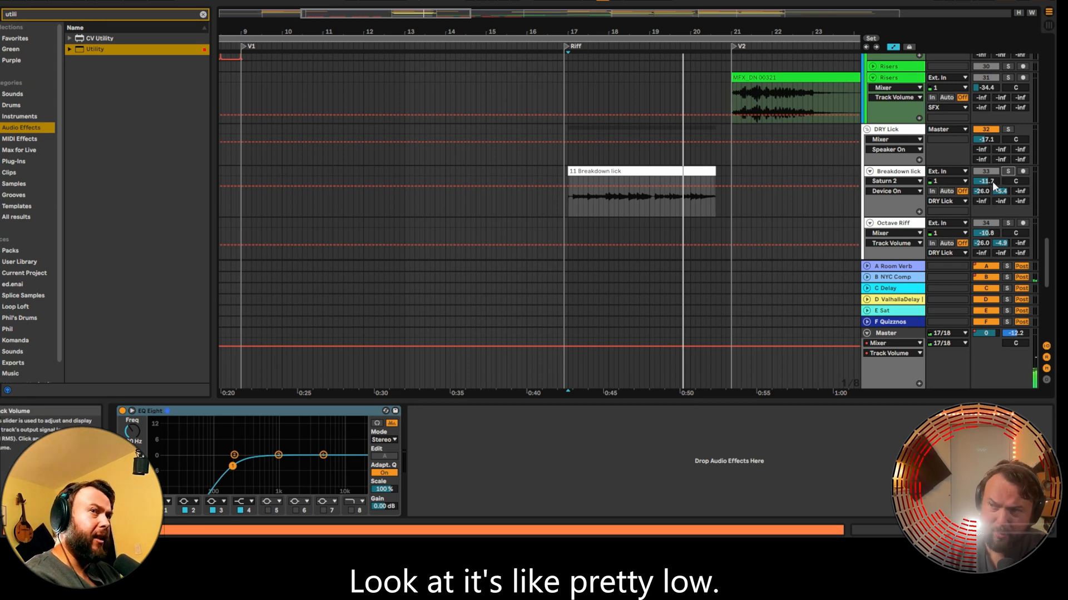
- Inspect the Saturn 2, EQ Eight and Pro-Q 3 chain on the Breakdown lick track in the DRY Lick group
mouse_move(642, 25)
left_mouse_down()
mouse_move(490, 17)
mouse_move(489, 3)
left_mouse_up()
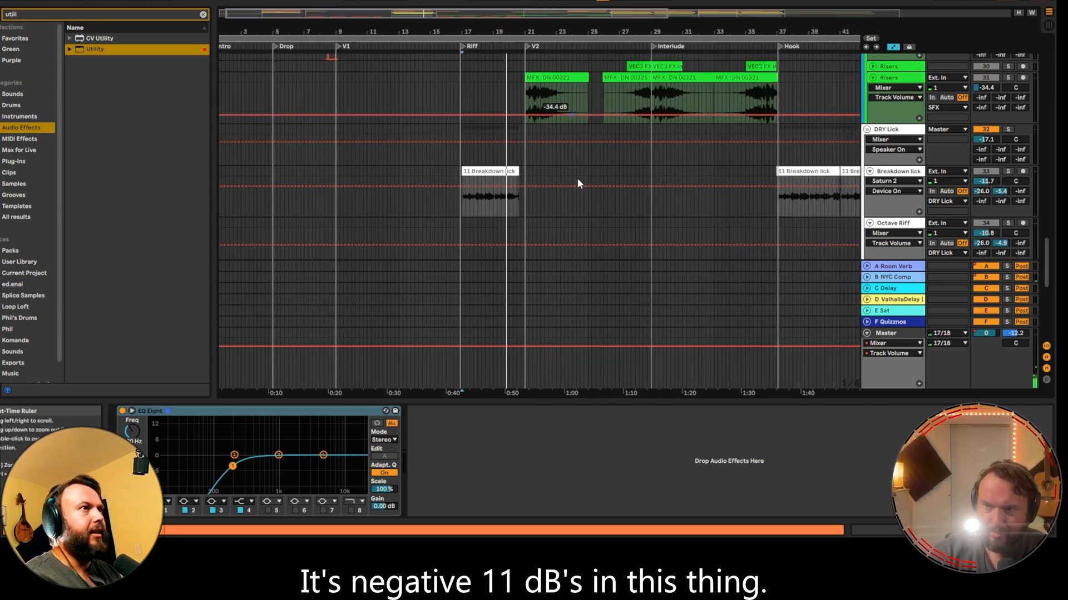
left_click(466, 214)
left_click(142, 411)
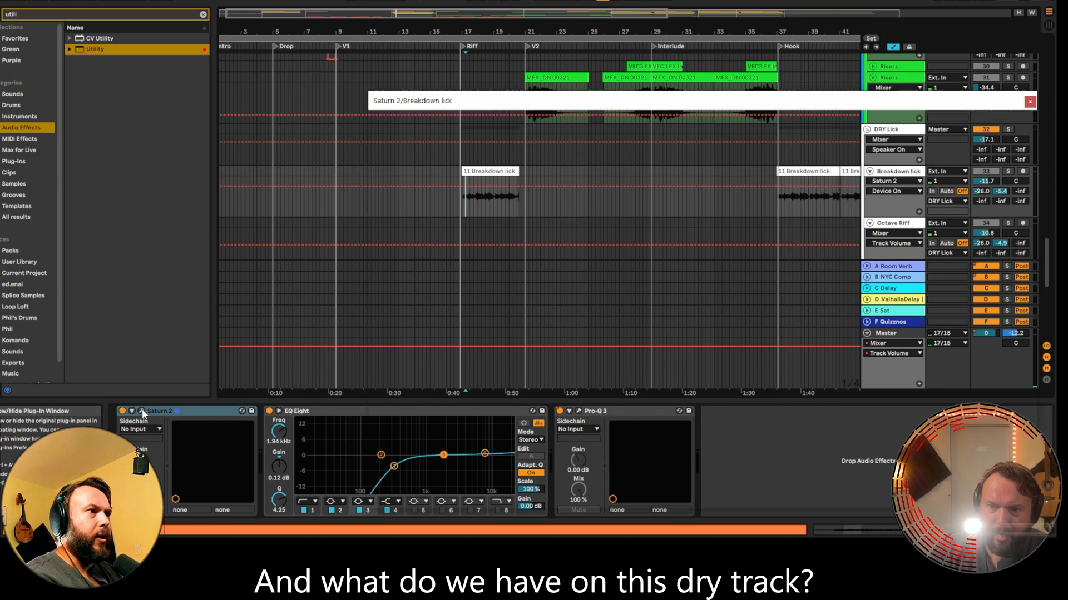
left_click(142, 408)
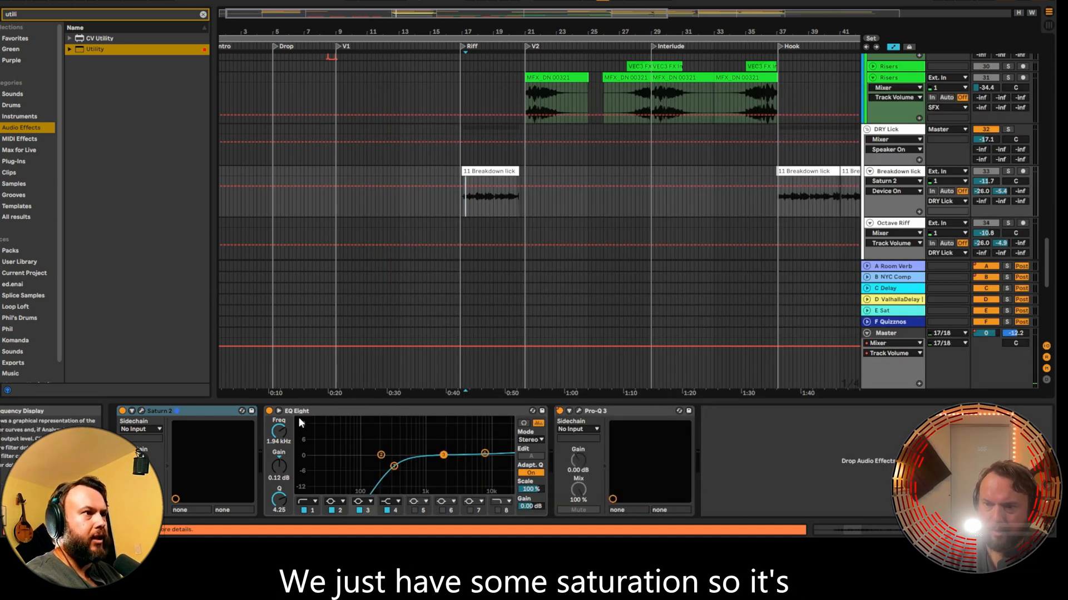
left_click(579, 410)
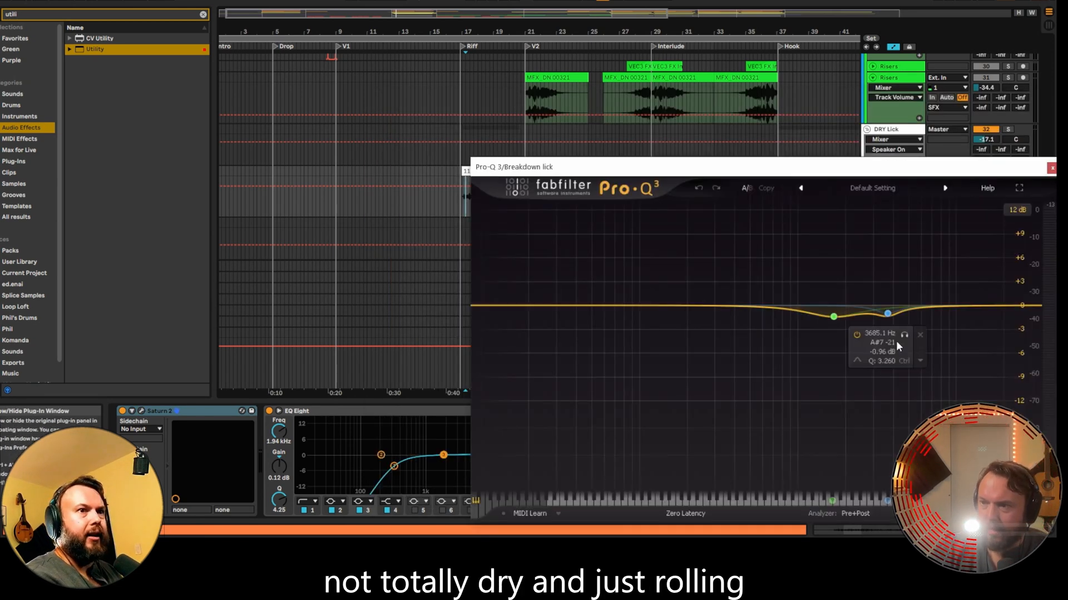
mouse_move(887, 315)
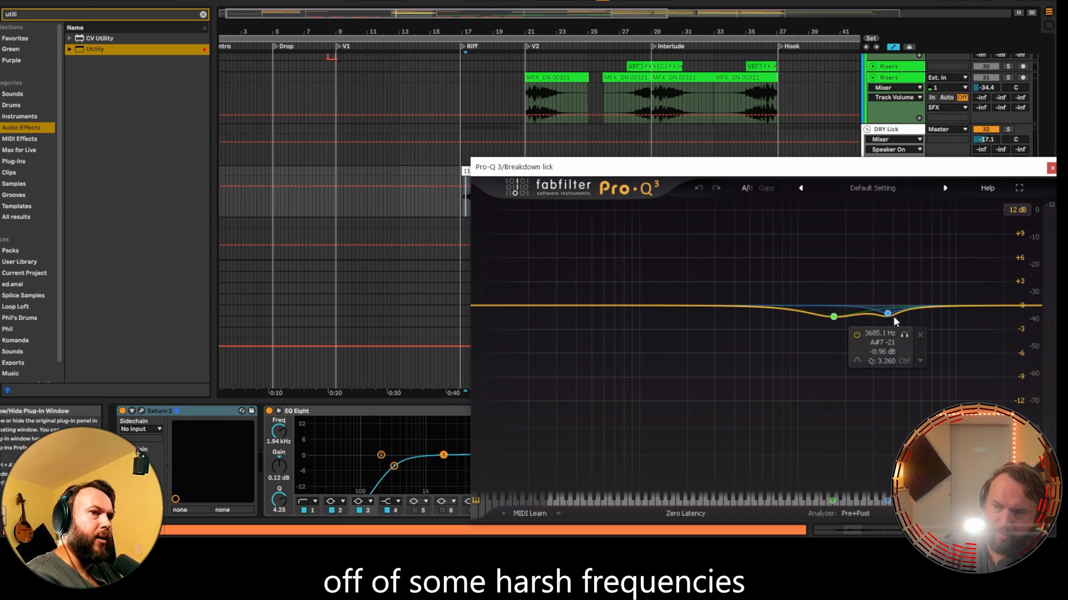
left_click(304, 420)
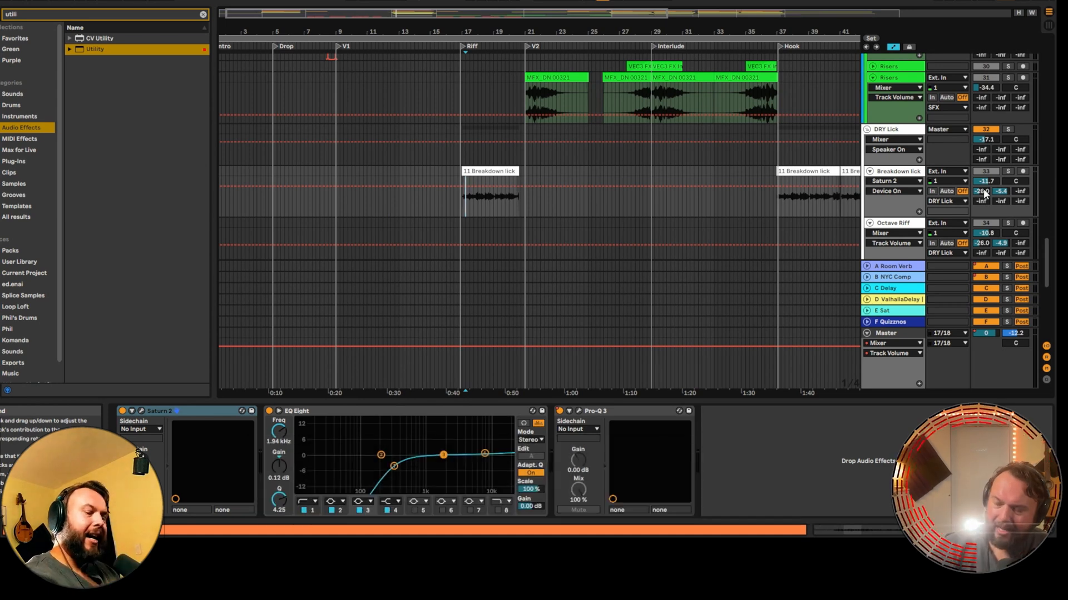
scroll(526, 175, "down", 5)
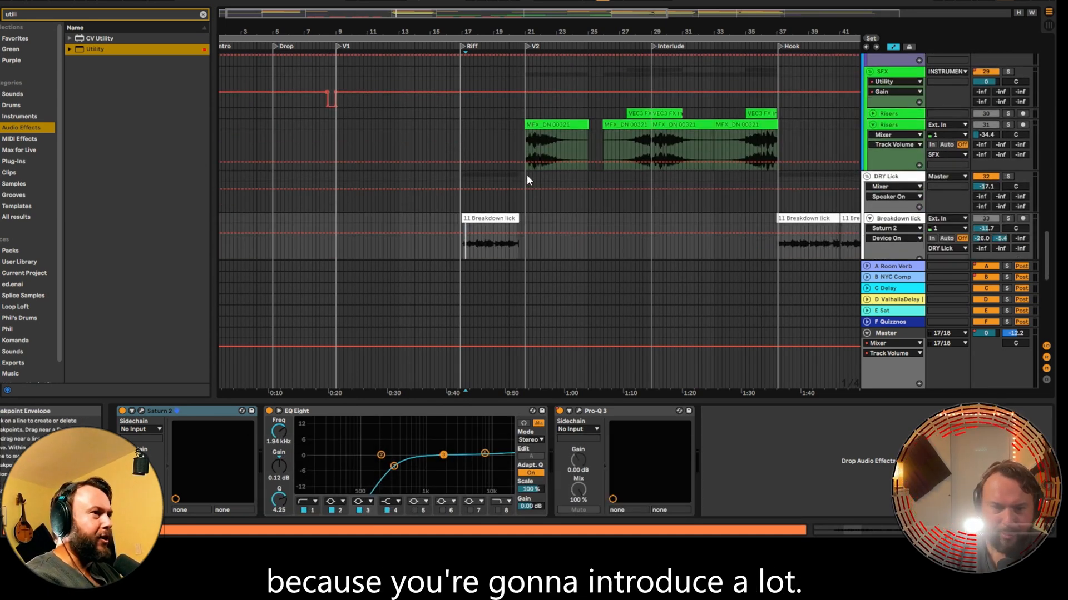
scroll(522, 186, "up", 3)
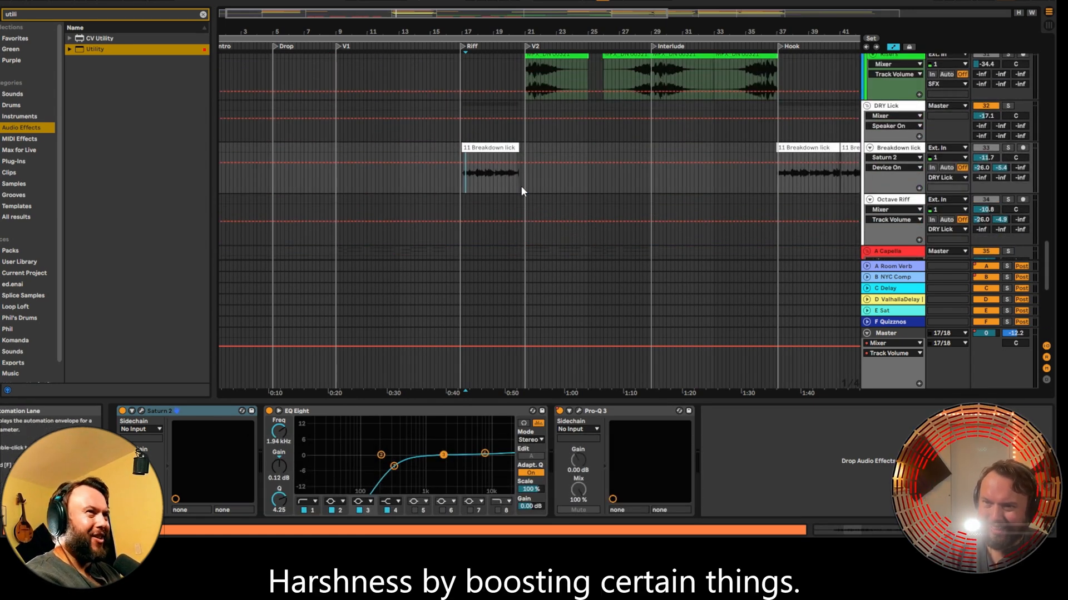
scroll(524, 189, "down", 3)
scroll(556, 167, "up", 2)
scroll(646, 143, "up", 1)
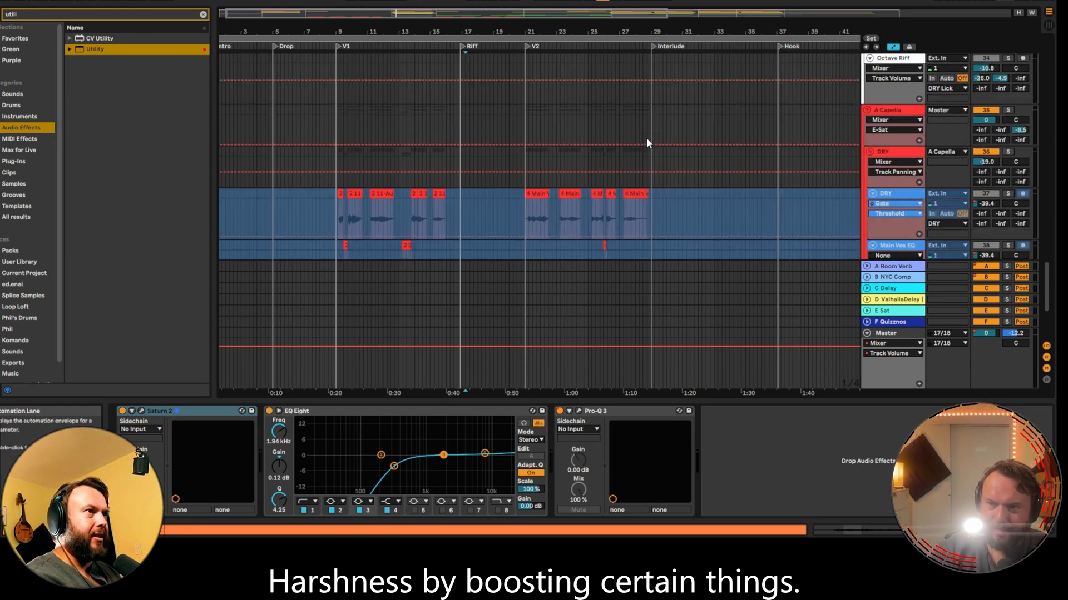
scroll(628, 139, "up", 4)
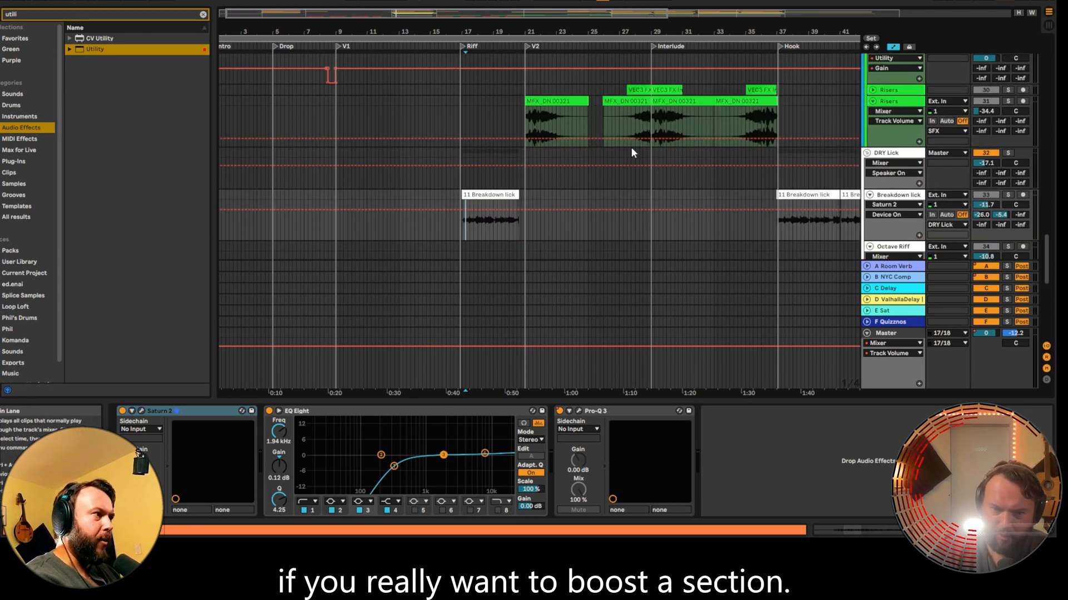
- Play the song from the Riff and clear all soloed guitar tracks to hear the full mix
scroll(630, 150, "up", 8)
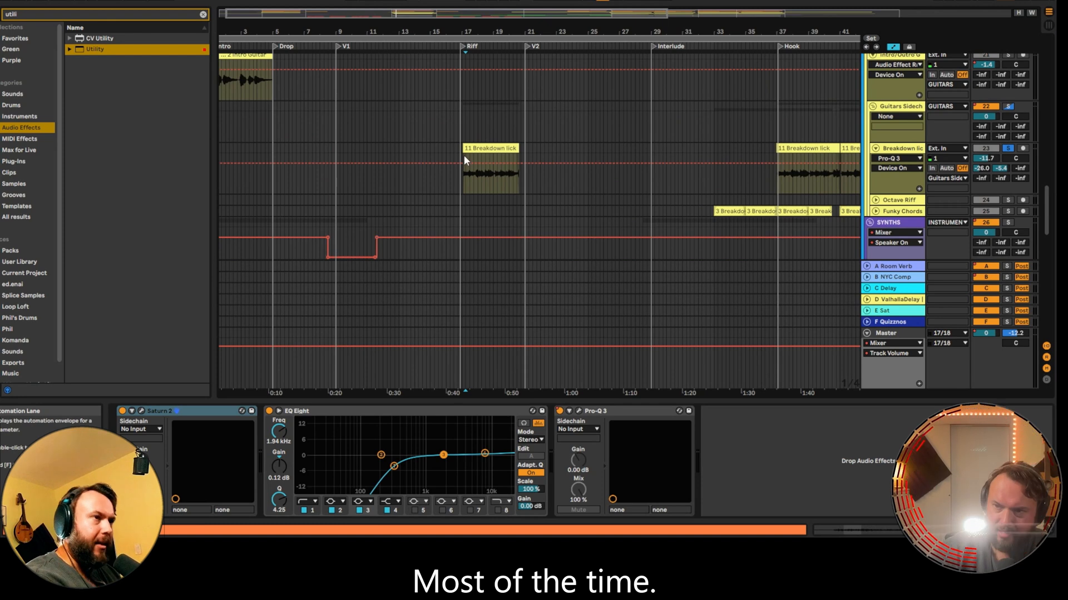
scroll(445, 133, "up", 3)
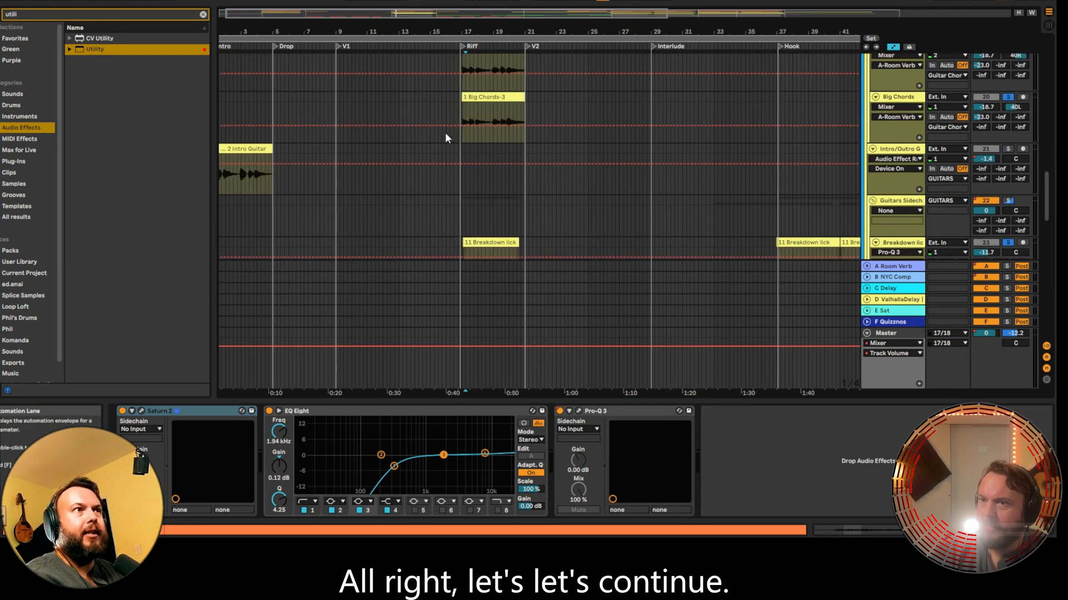
key("space")
scroll(812, 100, "up", 15)
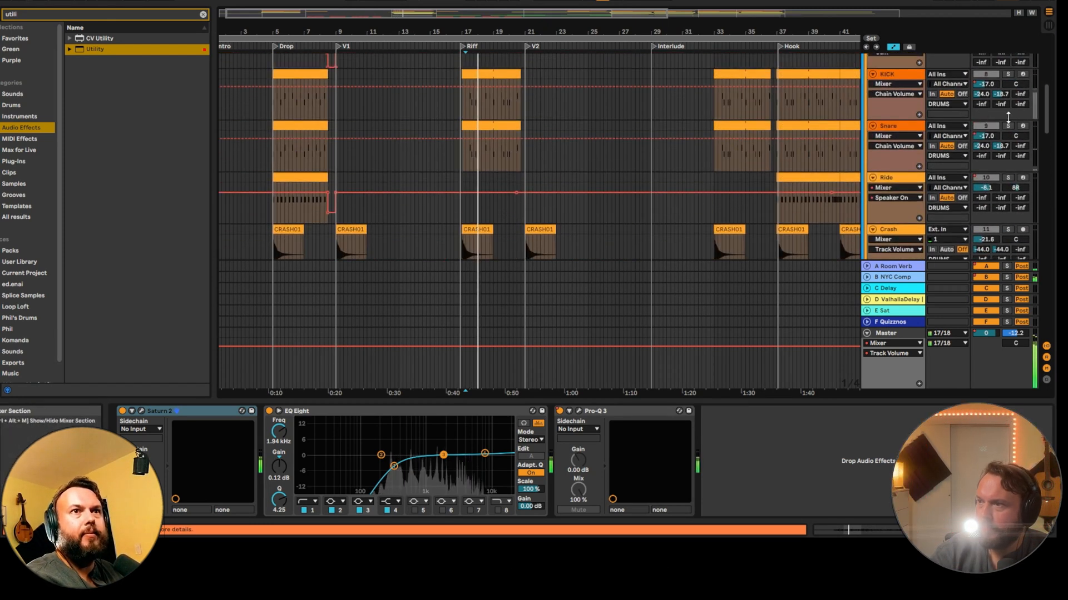
left_click(1007, 126)
left_click(1007, 126)
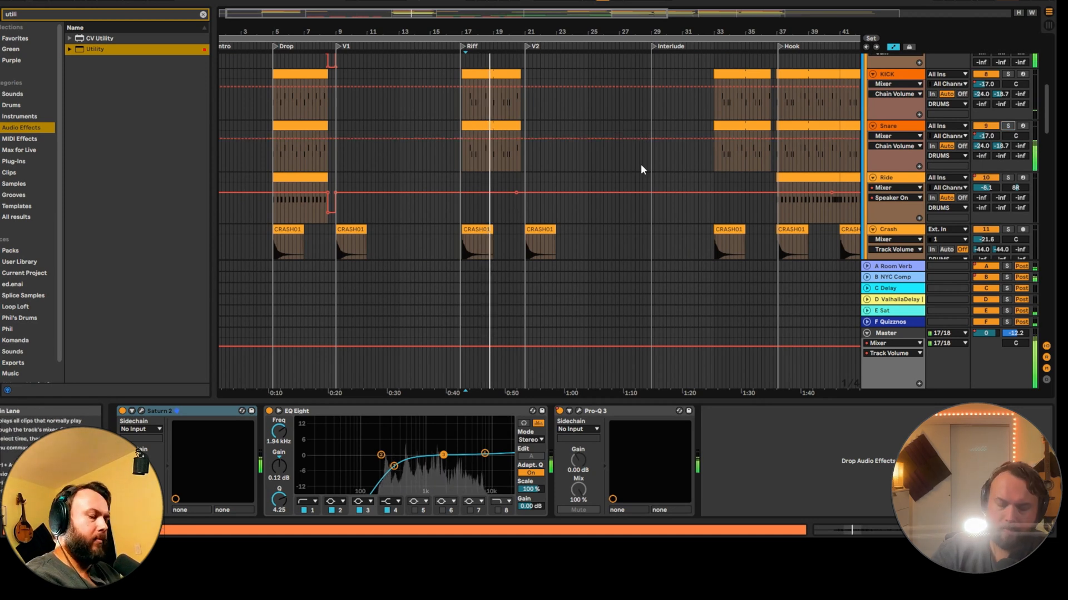
- Listen on through V2 towards the Interlude while reviewing the bass, drum, sidechain hi-hat and guitar tracks
scroll(595, 216, "up", 5)
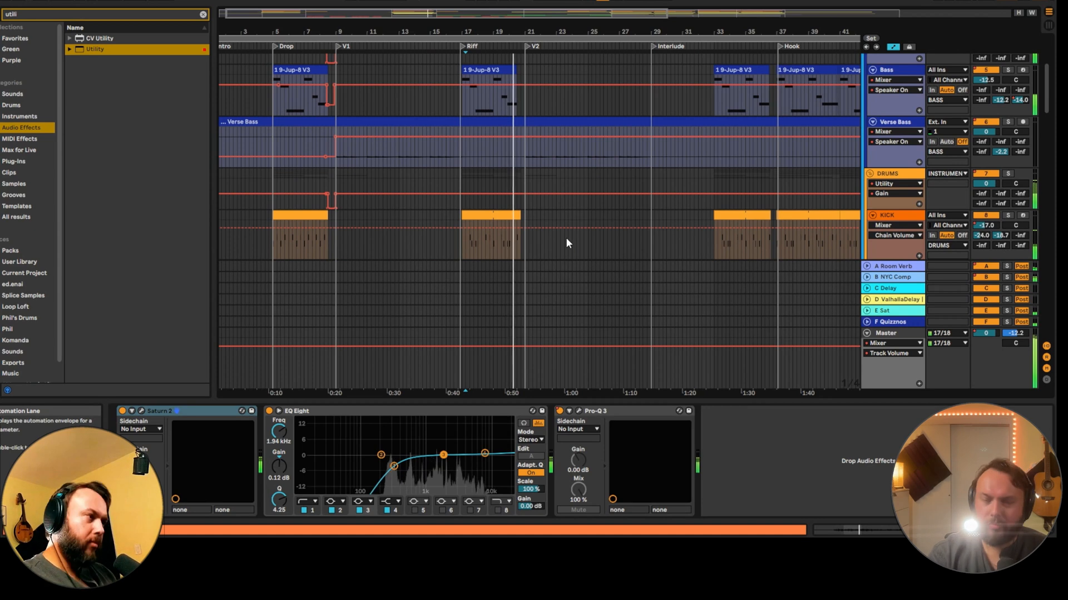
left_click_drag(535, 31, 535, 36)
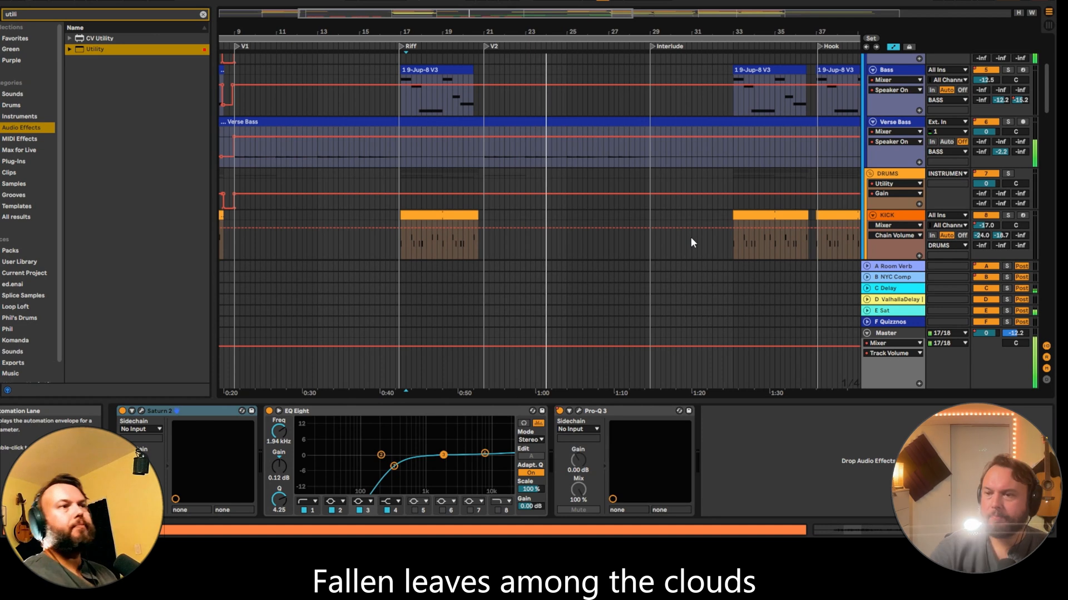
left_click_drag(731, 32, 550, 27)
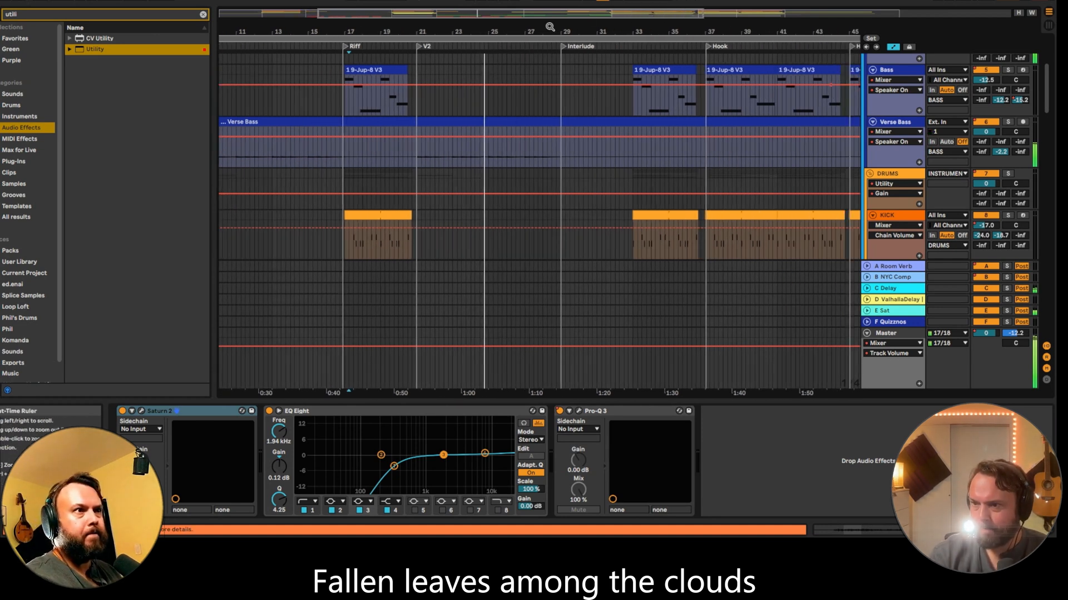
scroll(537, 159, "down", 3)
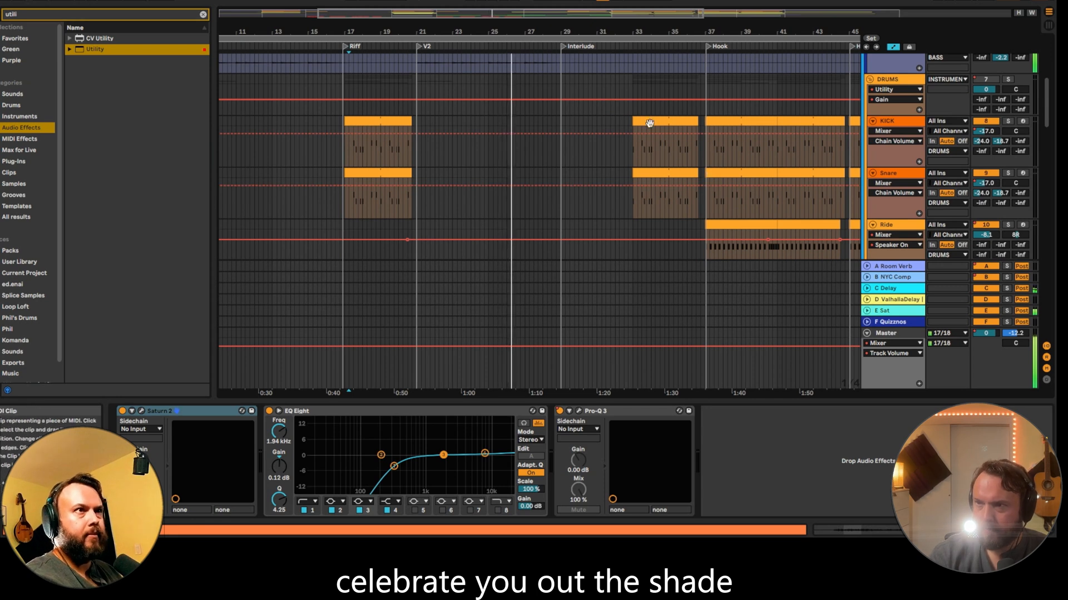
scroll(597, 132, "up", 3)
scroll(600, 150, "down", 4)
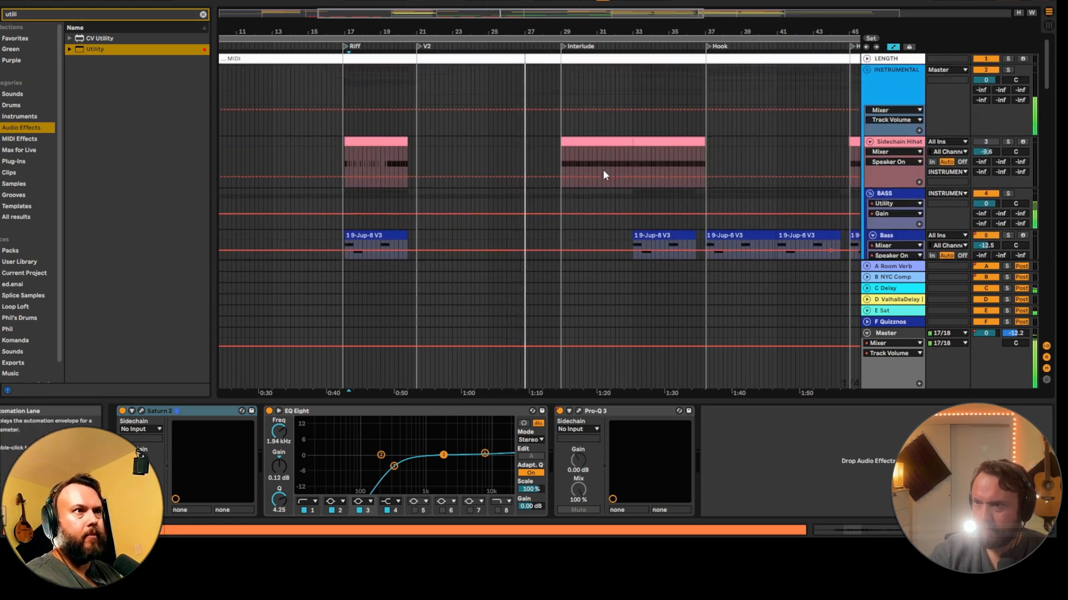
scroll(604, 172, "down", 6)
scroll(589, 179, "down", 3)
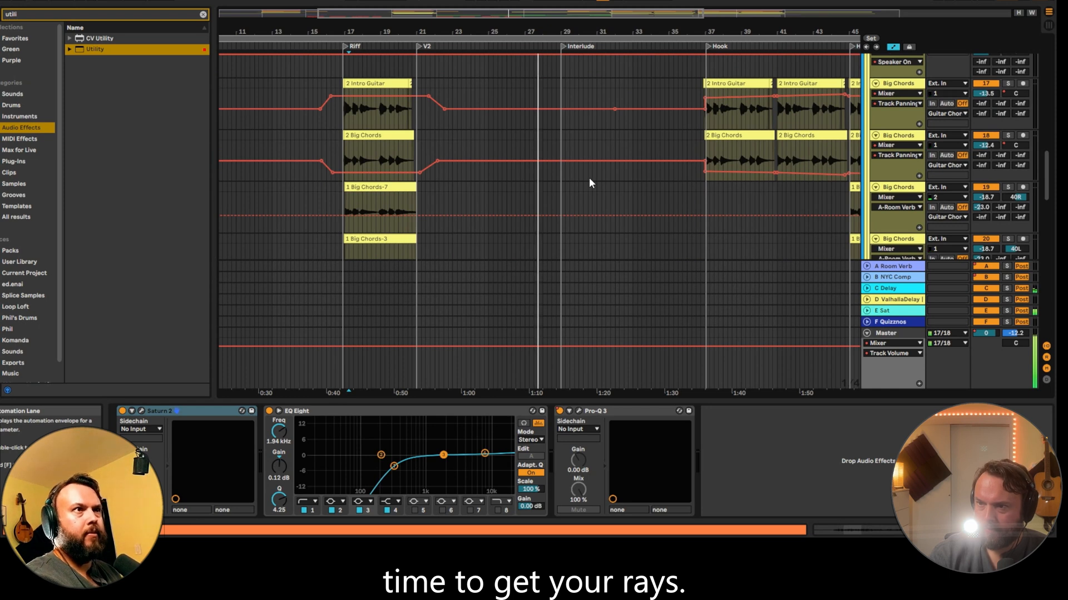
scroll(589, 179, "up", 4)
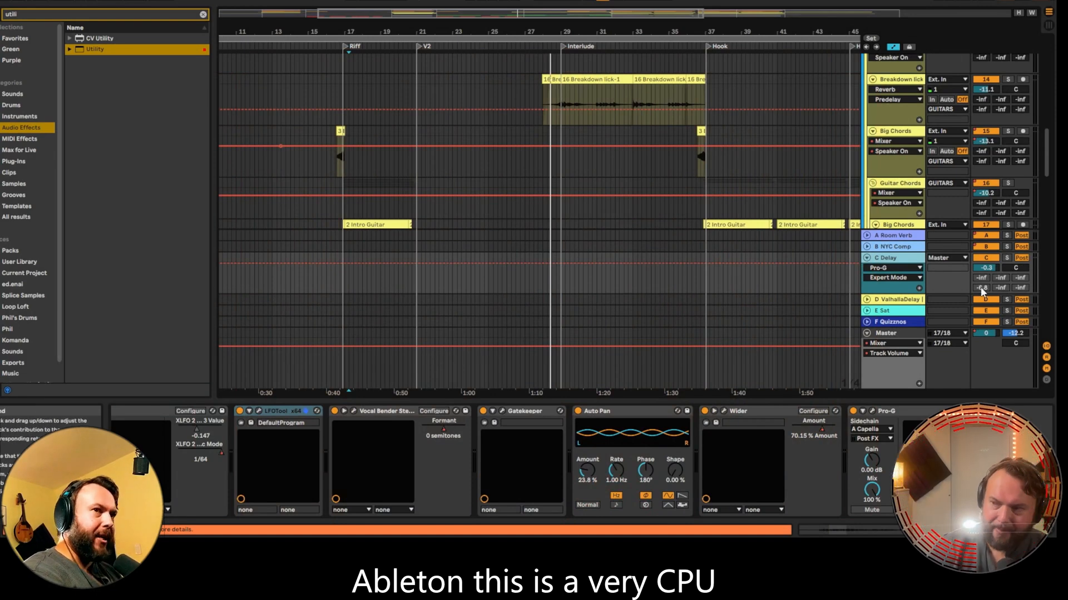
- Inspect the C Delay return's send to the ValhallaDelay return and its send options, and view the NYC Comp return's devices
left_click_drag(981, 287, 983, 292)
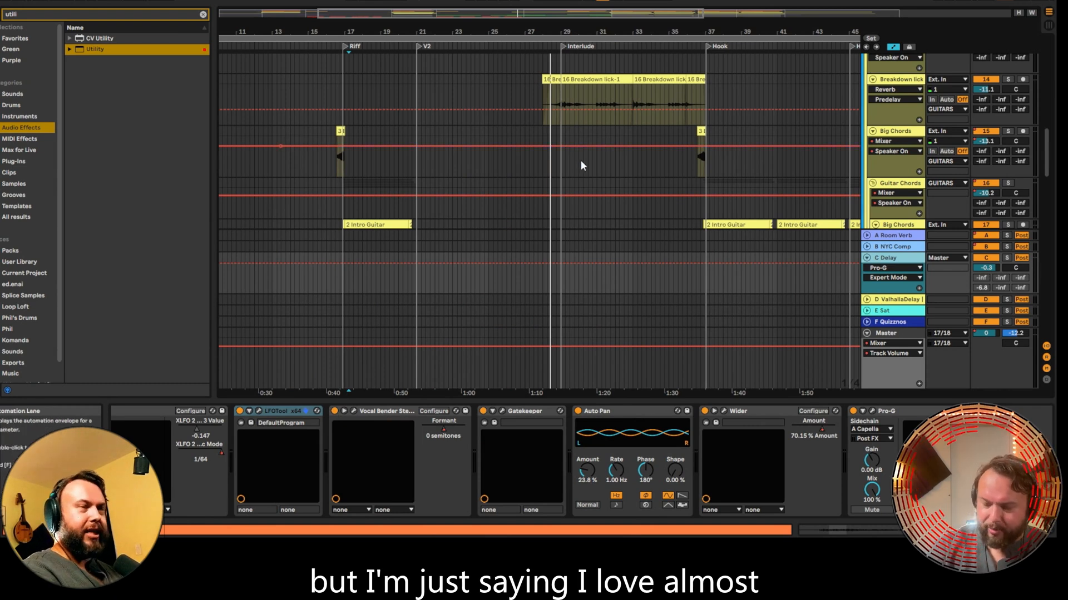
left_click(562, 131)
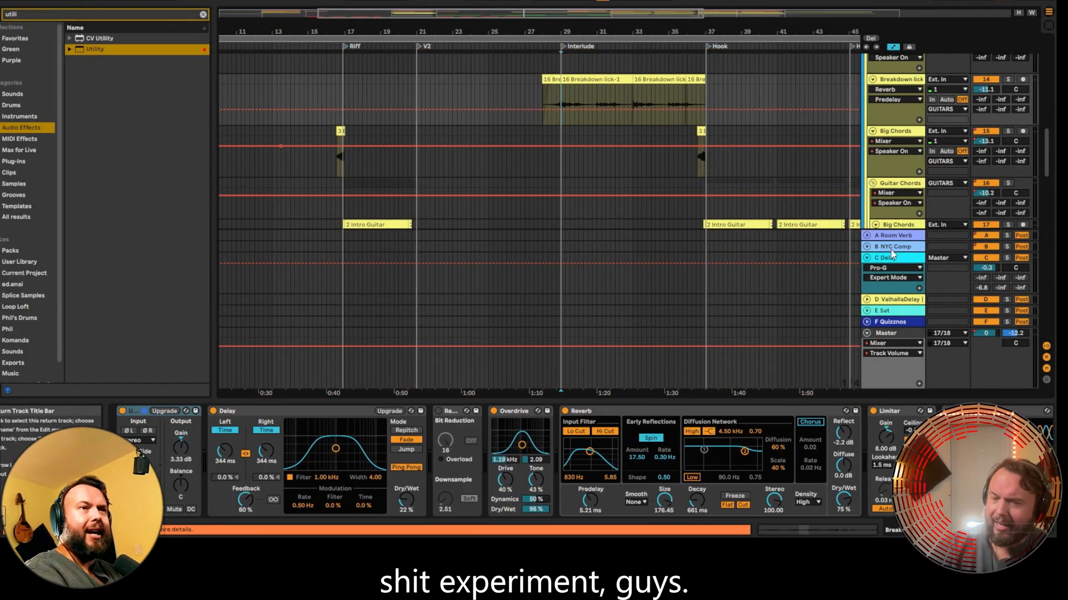
left_click(891, 248)
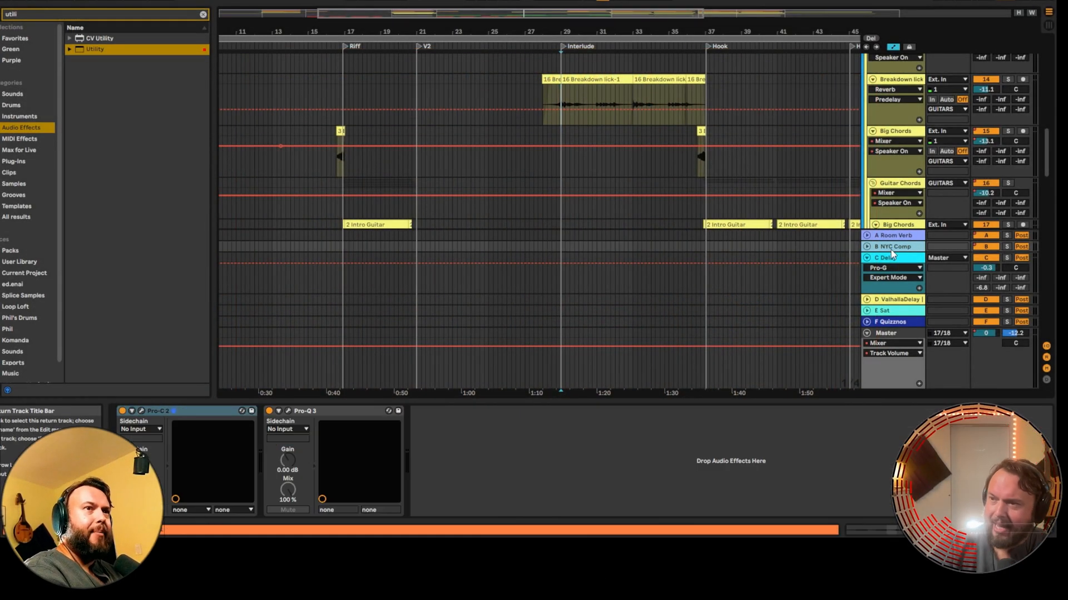
right_click(989, 295)
right_click(983, 287)
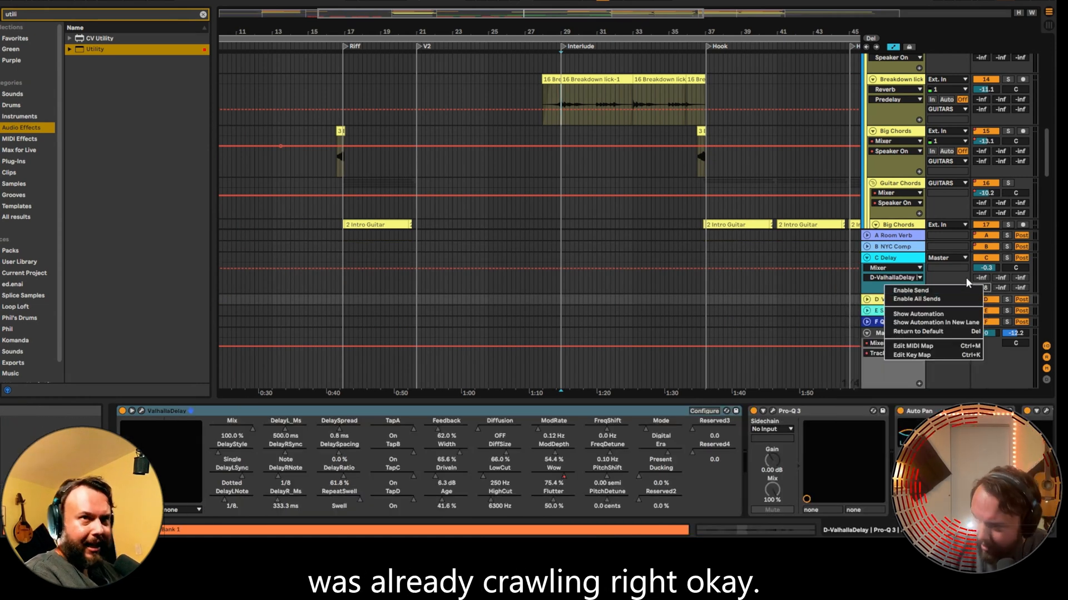
- Play the full mix from the start of the Breakdown lick on track 14 into the Interlude, reviewing tracks down to the SFX group
left_click(595, 82)
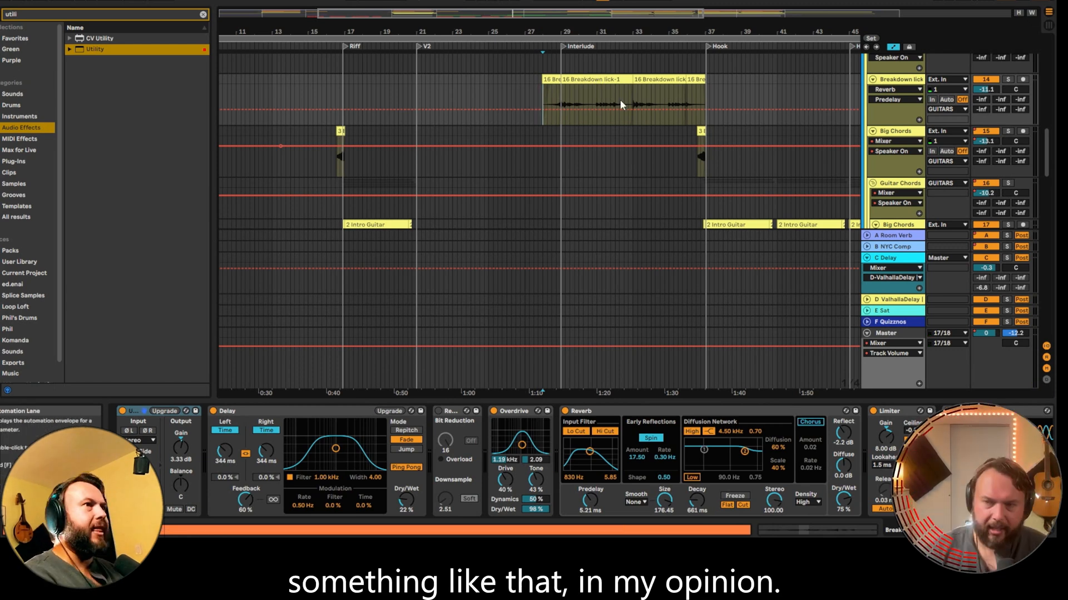
key("space")
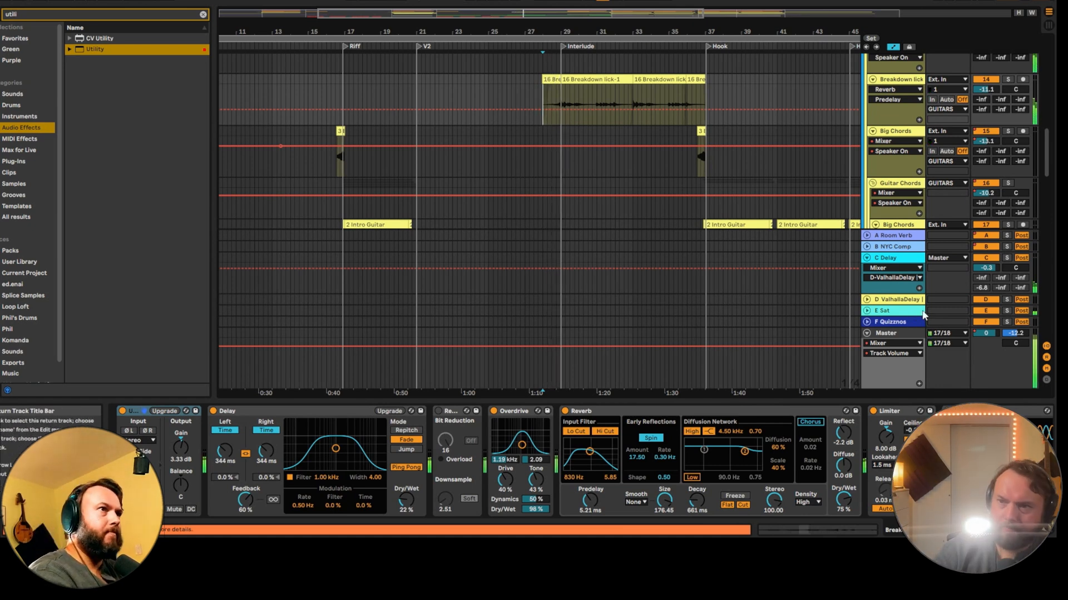
scroll(608, 115, "up", 10)
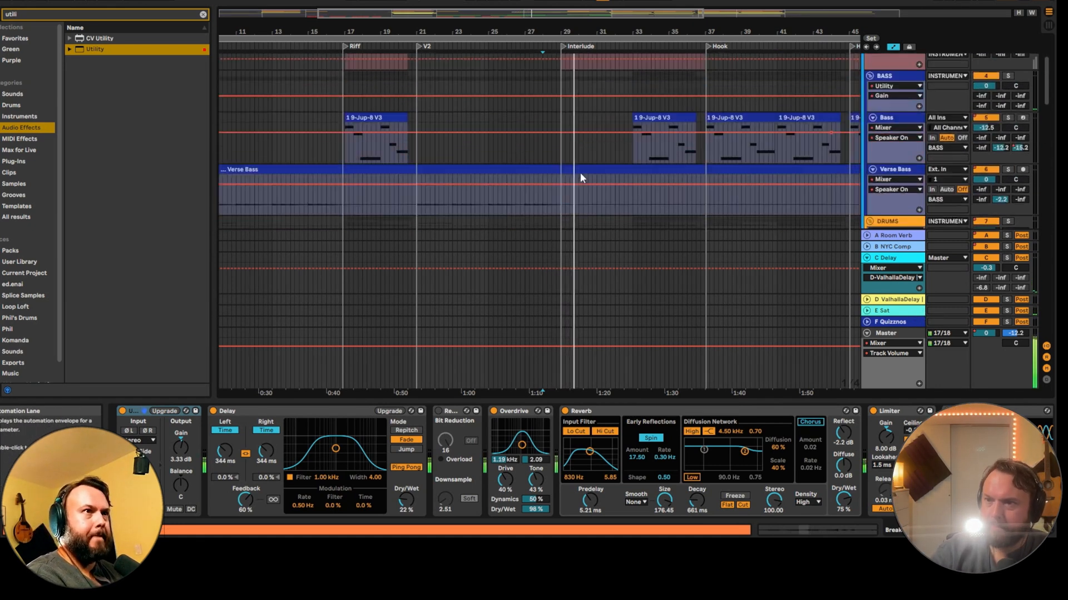
scroll(570, 171, "down", 15)
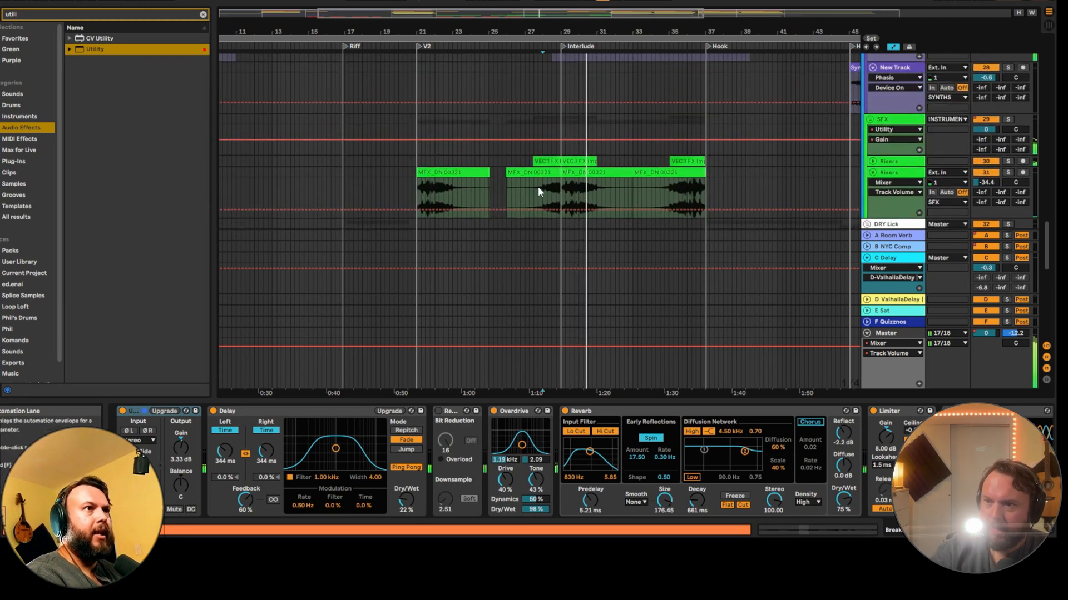
- Solo both Risers tracks, audition them around the Interlude transition and inspect the effect chain on each
left_click(528, 191)
left_click(1006, 174)
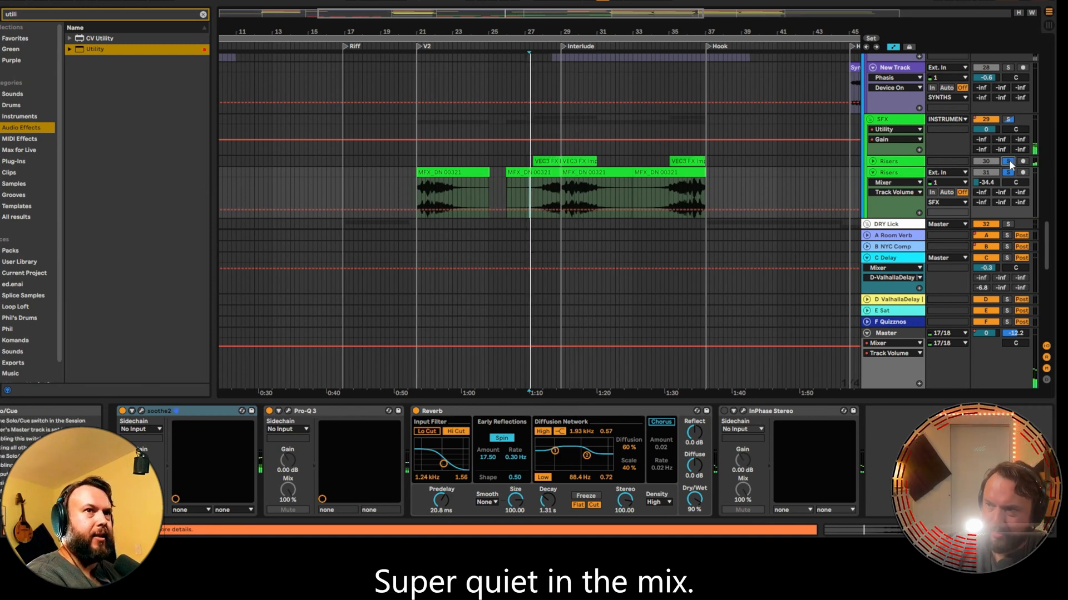
left_click(889, 162)
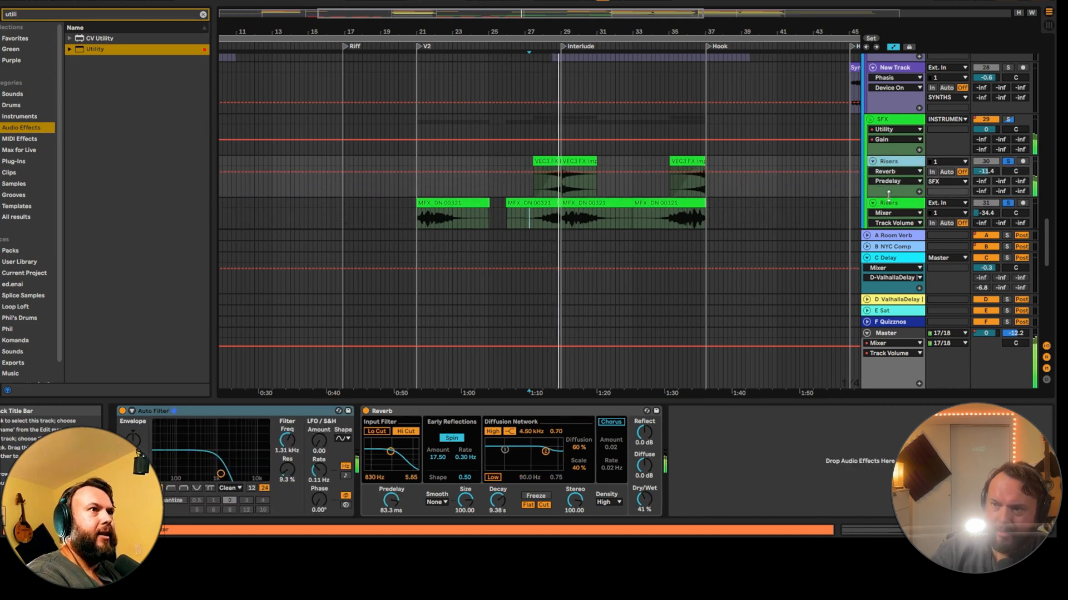
left_click(524, 182)
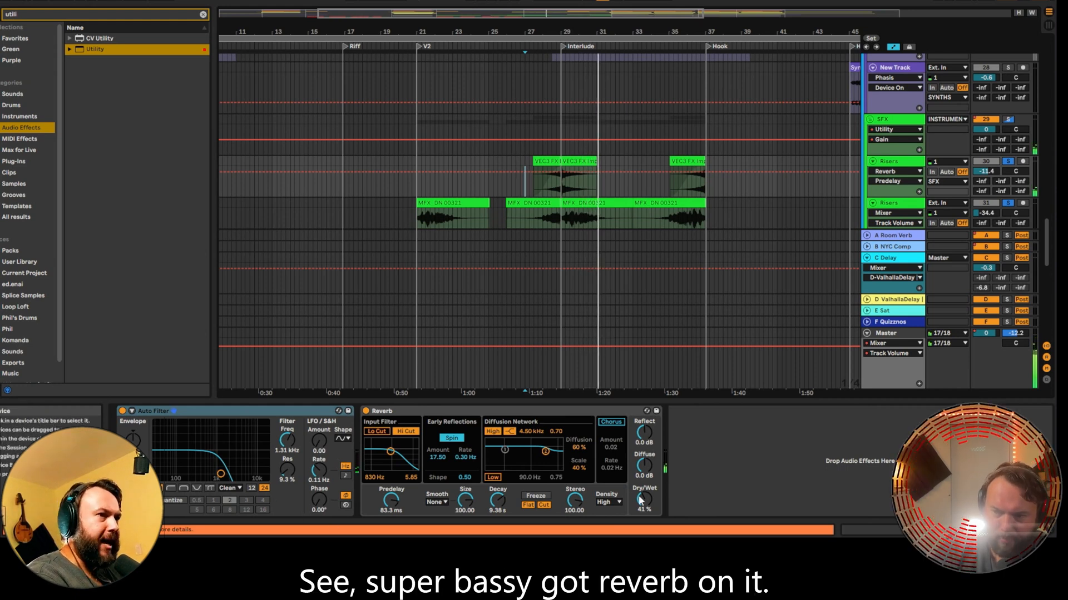
left_click(517, 214)
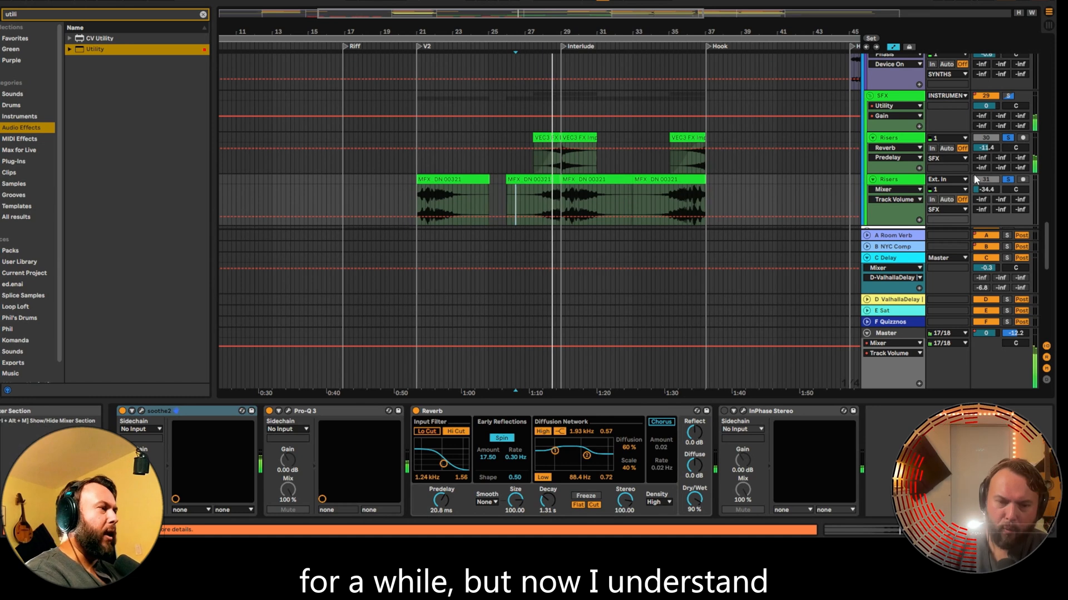
- Unsolo the Risers, audition the Interlude with the SFX group muted, and restore the group by re-enabling its Speaker On automation
left_click(1010, 178)
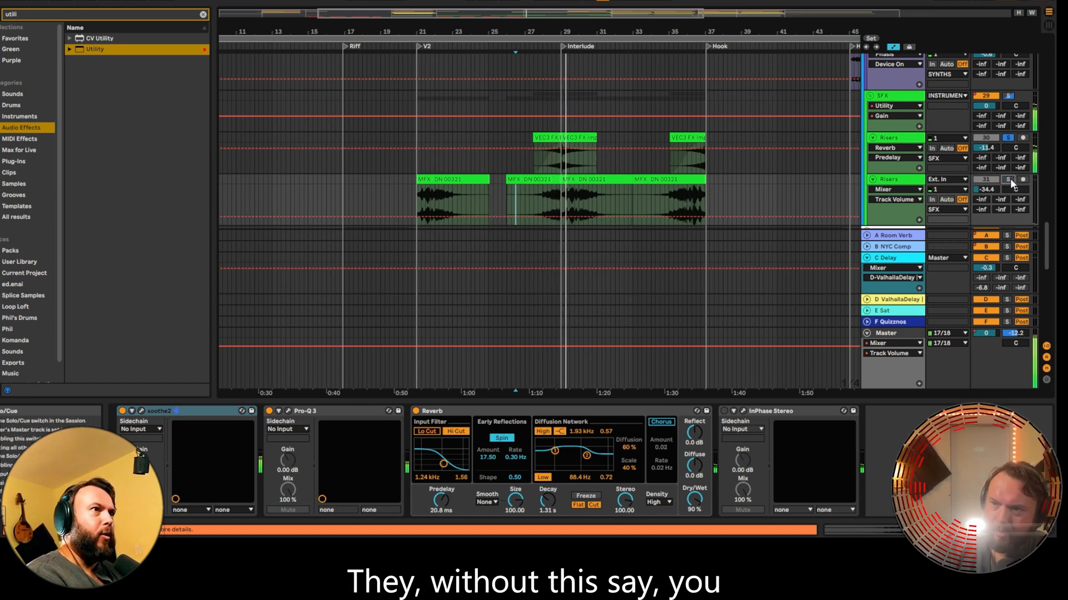
left_click(986, 97)
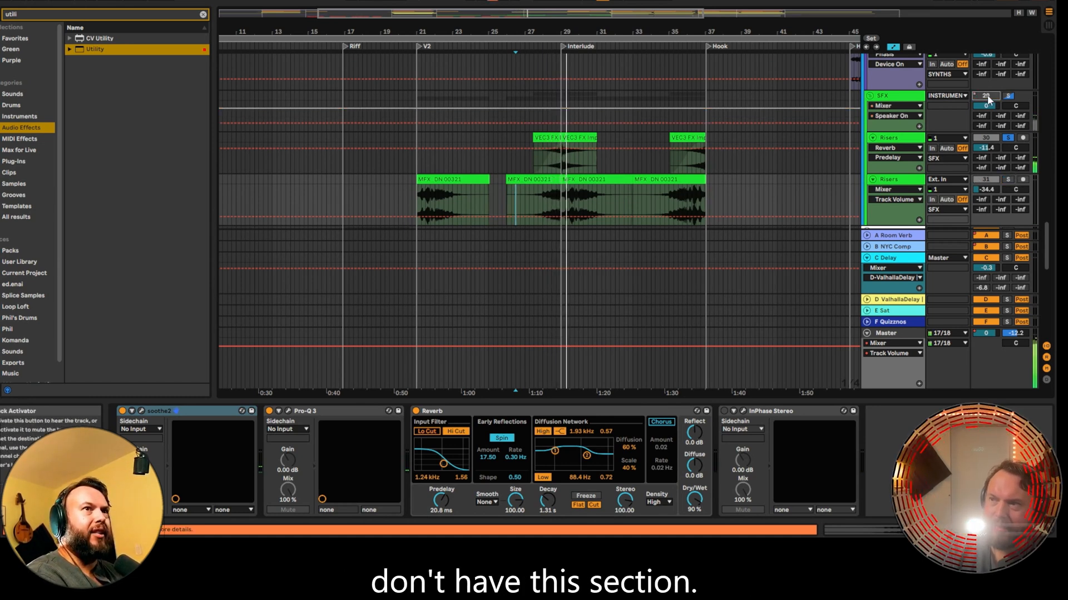
left_click(1007, 96)
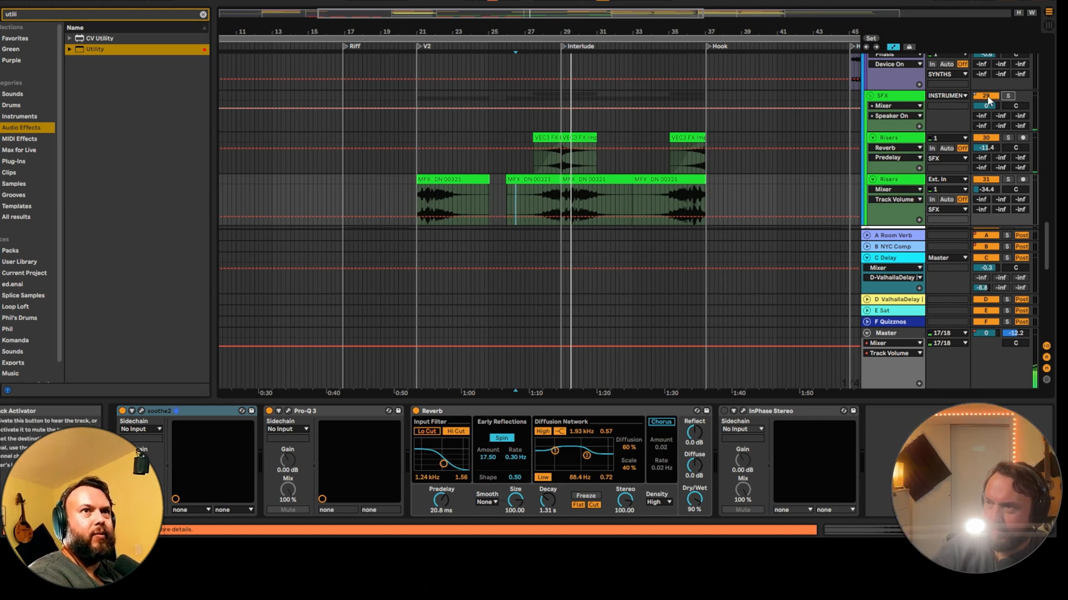
right_click(987, 100)
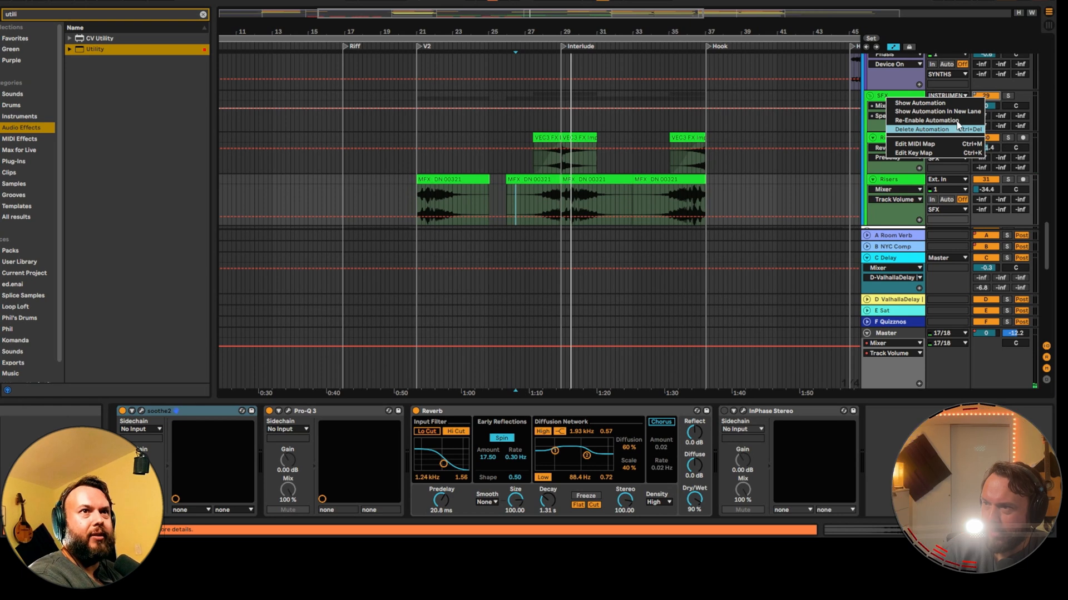
left_click(927, 121)
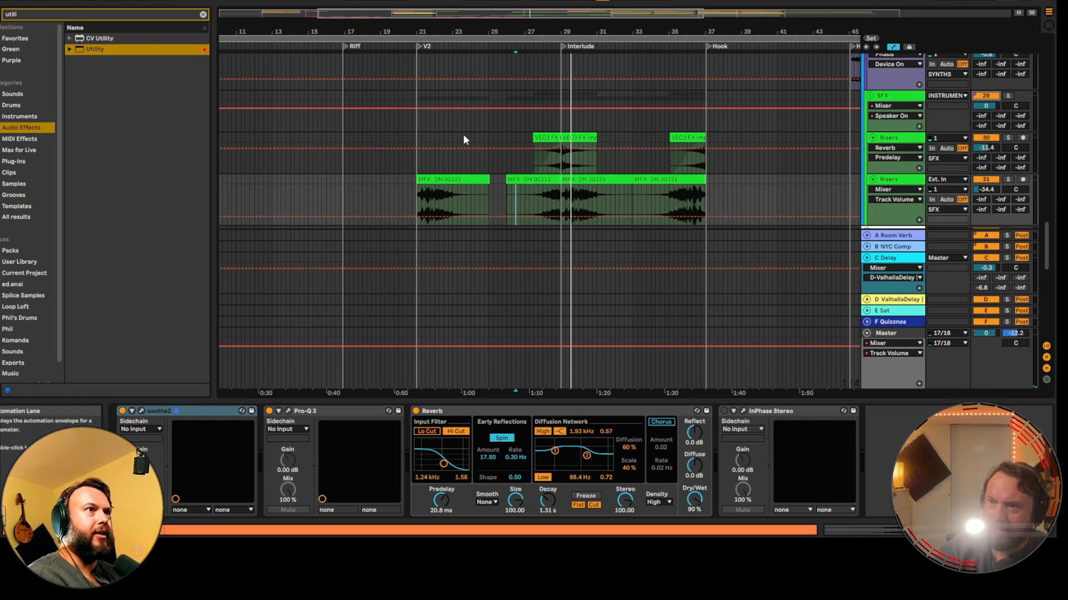
- Replay the transition into the Interlude with the SFX group active and follow the Breakdown lick in the GUITARS group
left_click(535, 111)
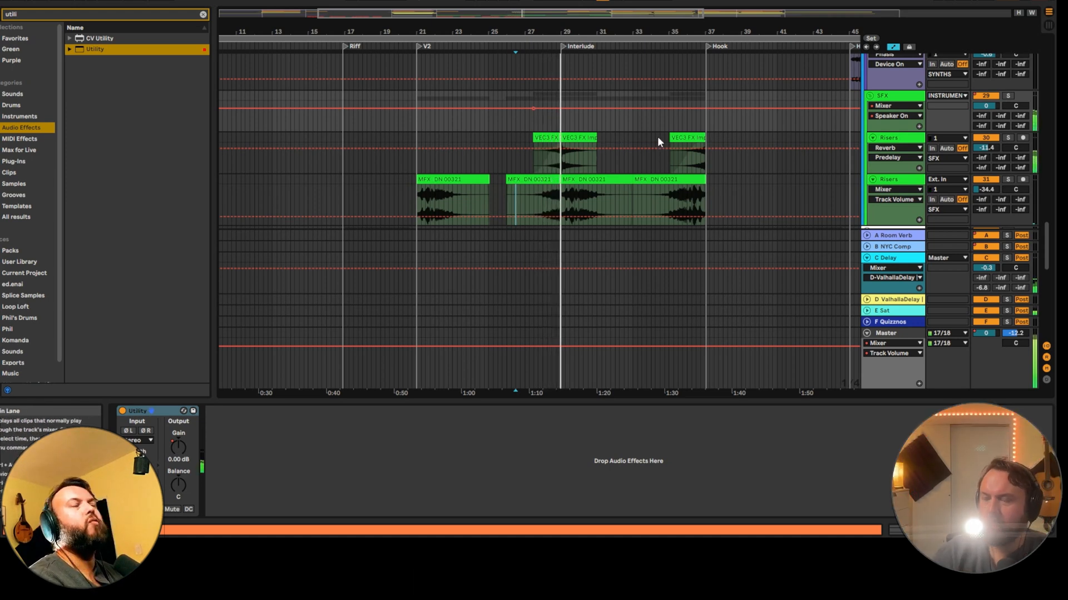
scroll(640, 151, "up", 5)
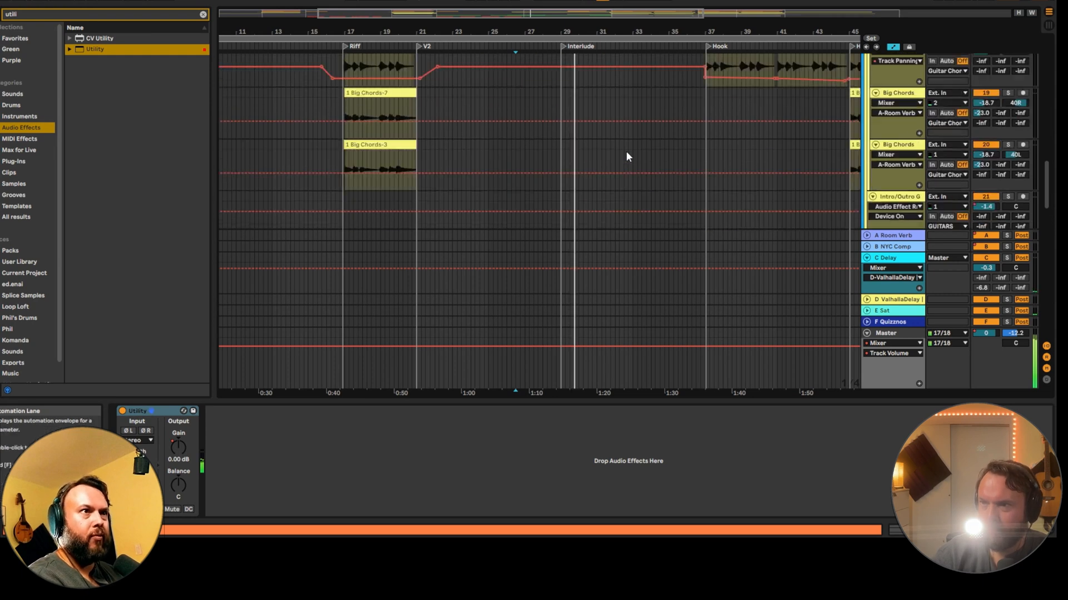
scroll(627, 150, "up", 6)
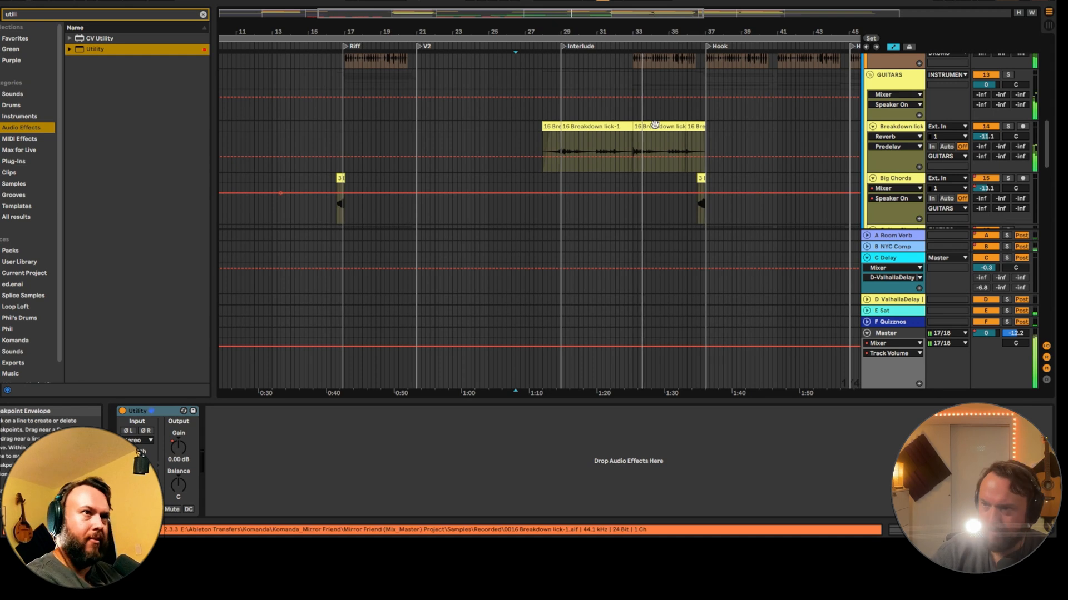
- Solo the Breakdown lick on track 14, play it from just before the Interlude, and inspect its effect chain up to Auto Pan
scroll(648, 133, "up", 5)
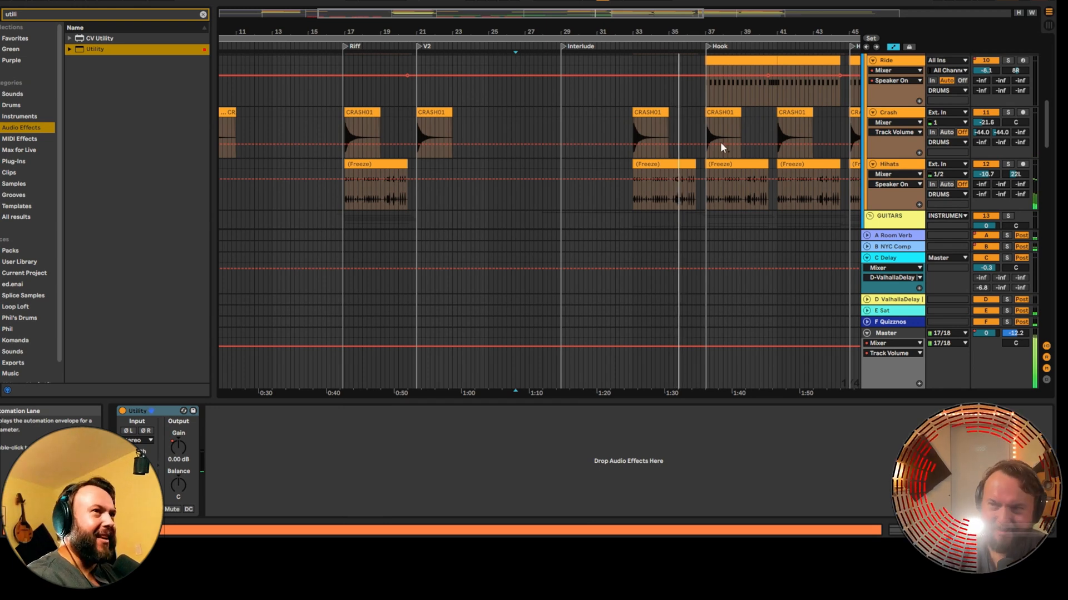
scroll(646, 210, "down", 3)
left_click(551, 216)
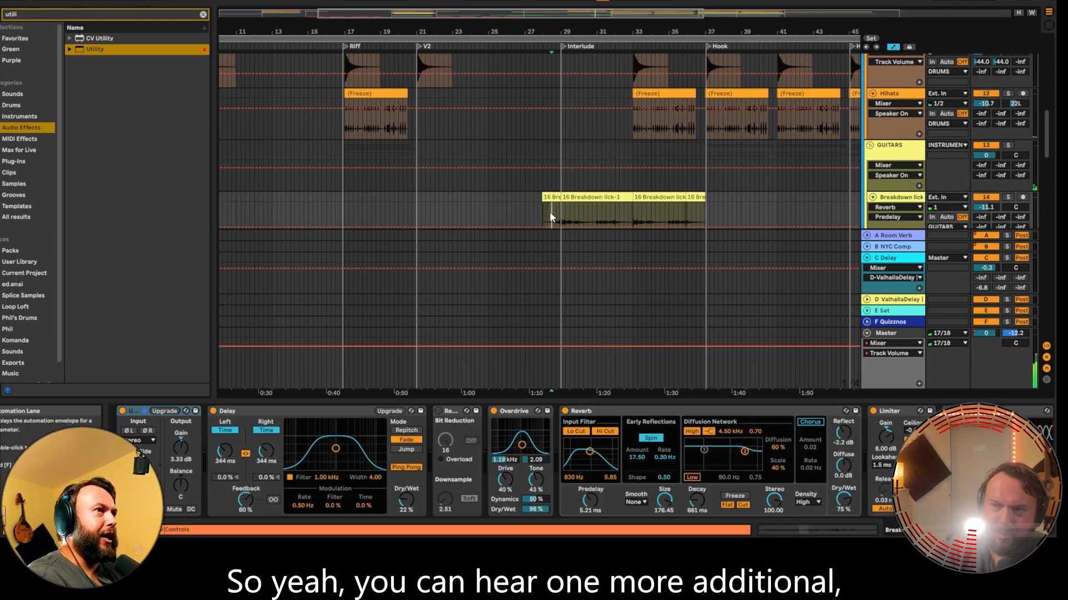
left_click(1007, 197)
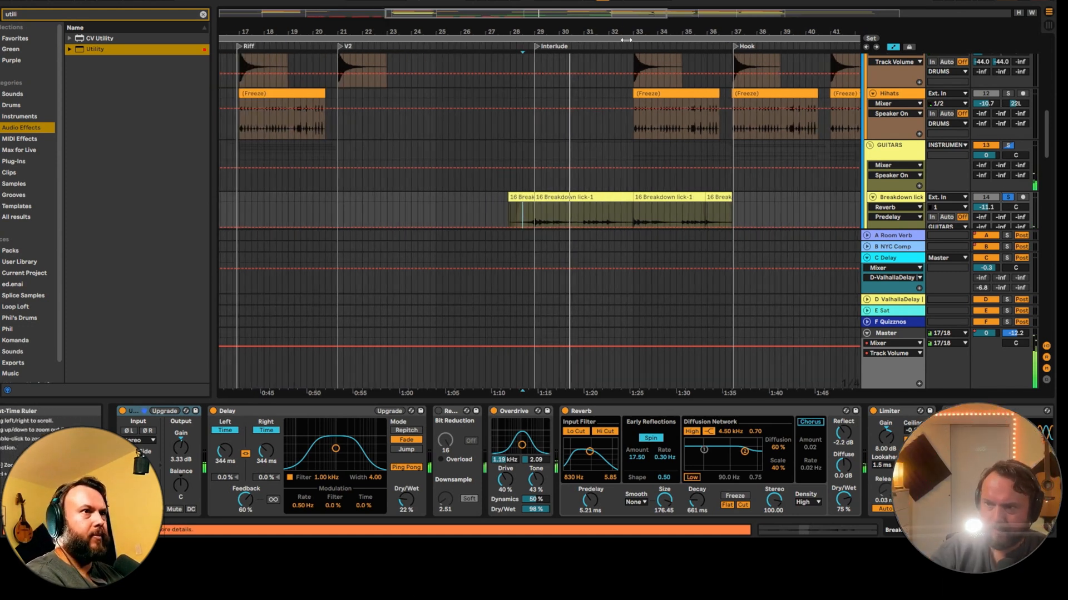
key("a")
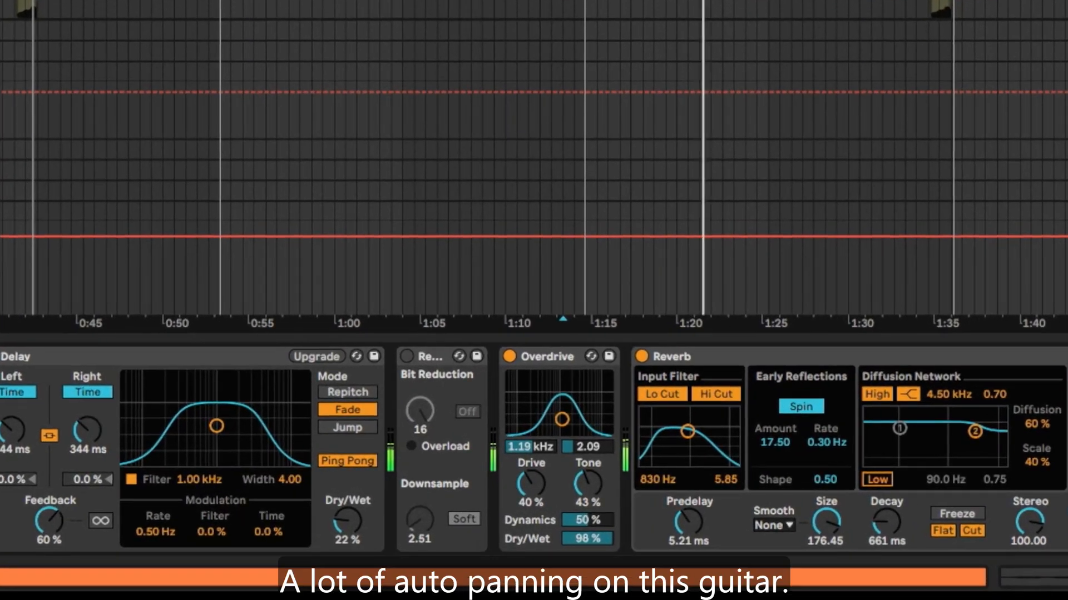
scroll(195, 356, "right", 5)
scroll(467, 367, "right", 10)
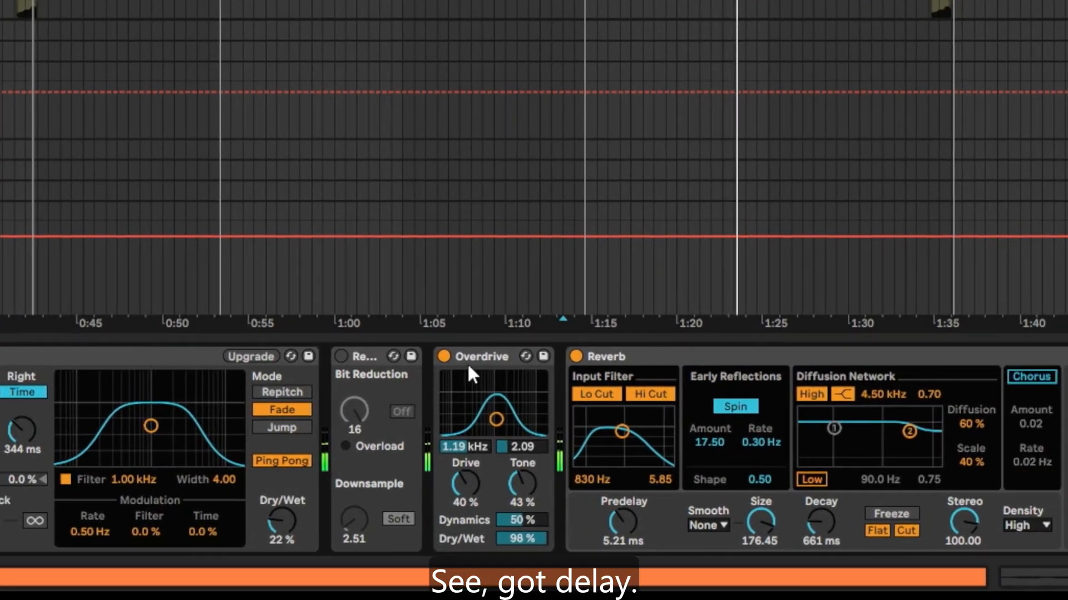
scroll(652, 378, "right", 4)
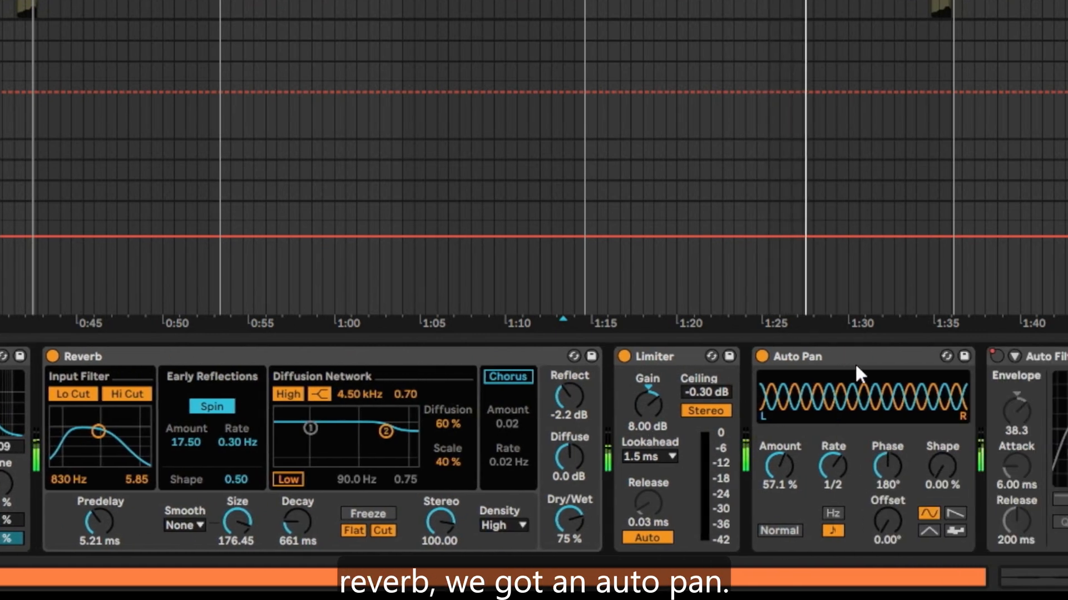
- Bypass Auto Pan on the Breakdown lick during playback and re-enable it to compare the guitar with and without panning
left_click(773, 359)
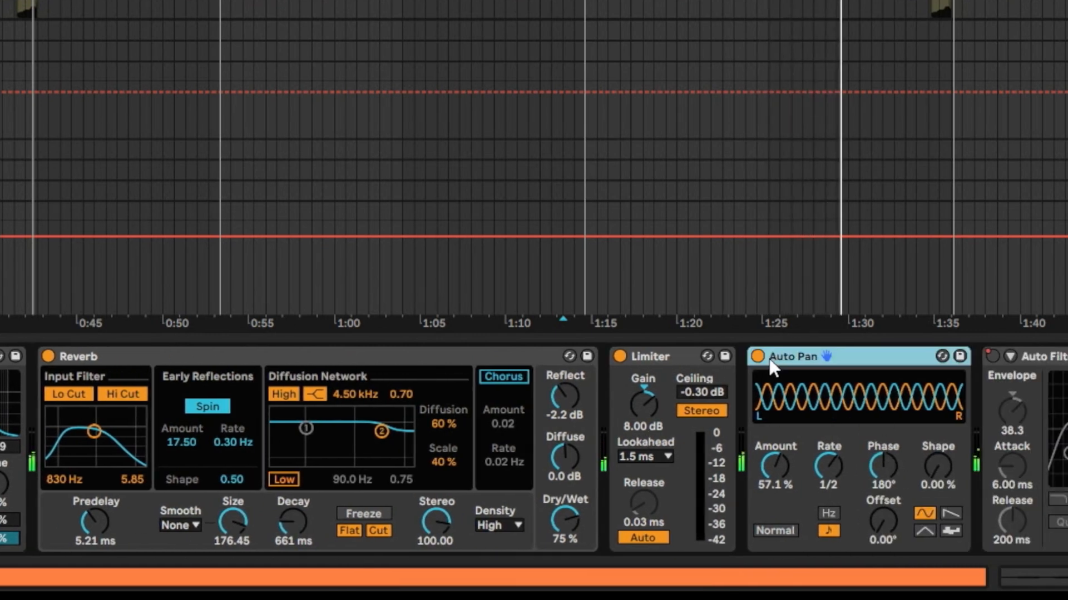
left_click(759, 356)
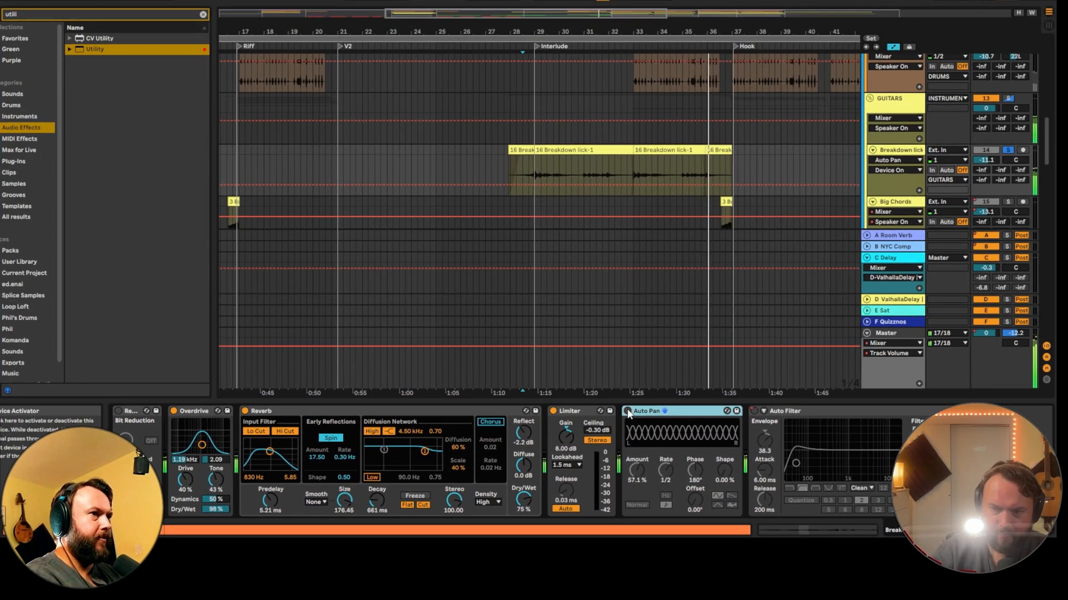
left_click(628, 412)
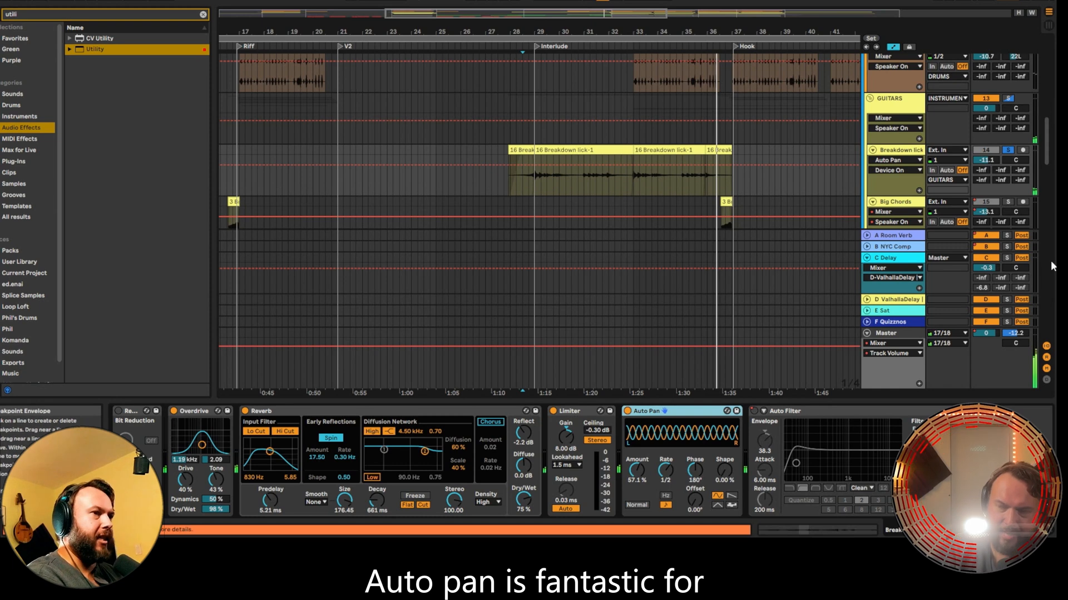
- Review the start of the Breakdown lick's effect chain, unsolo the track, and play the Interlude in the full mix
scroll(605, 486, "up", 5)
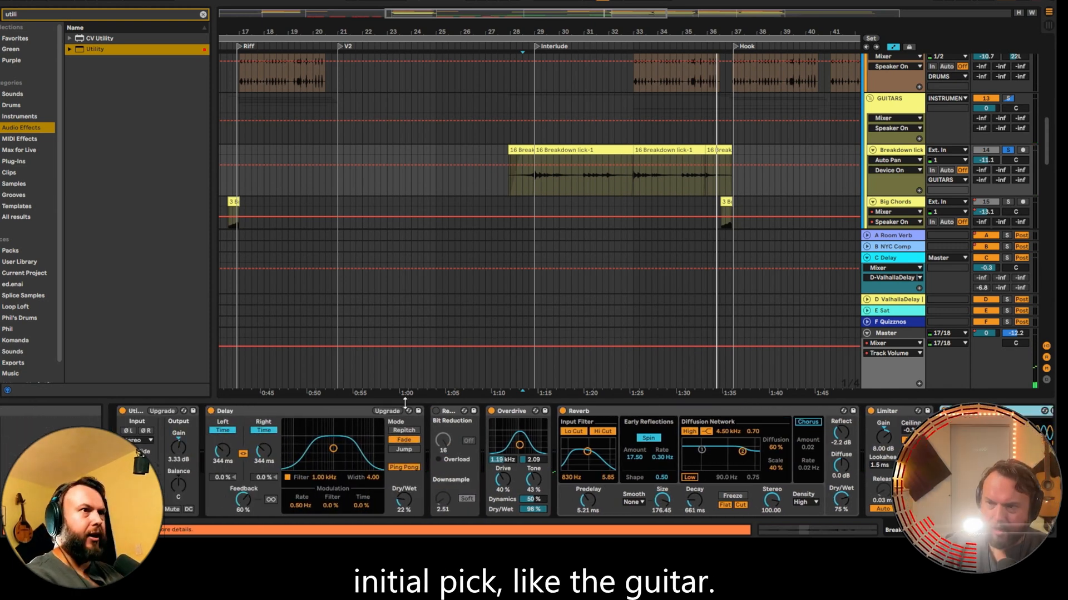
key("space")
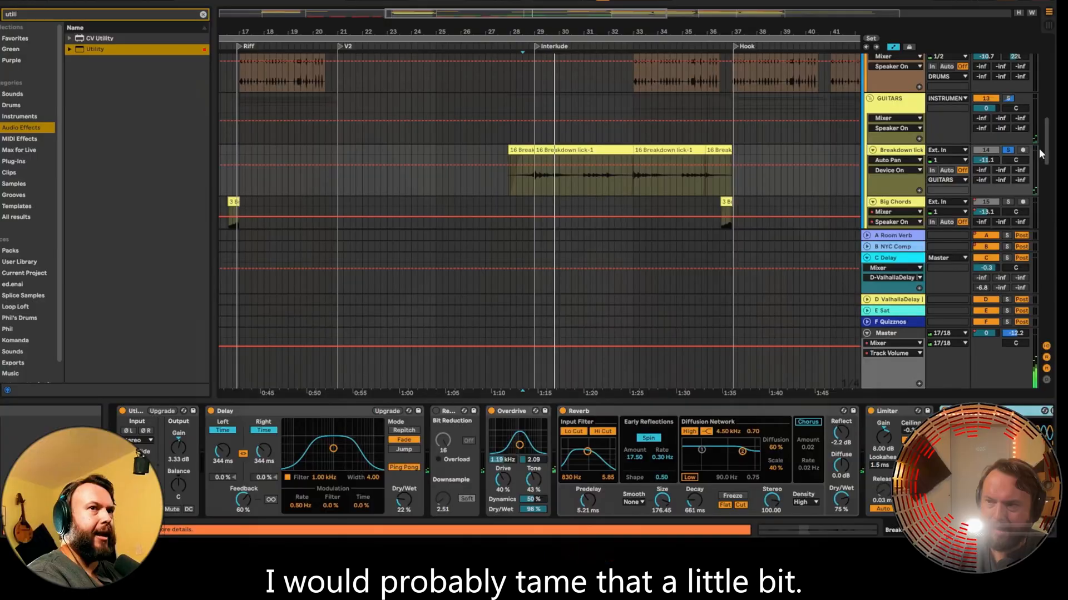
left_click(1006, 149)
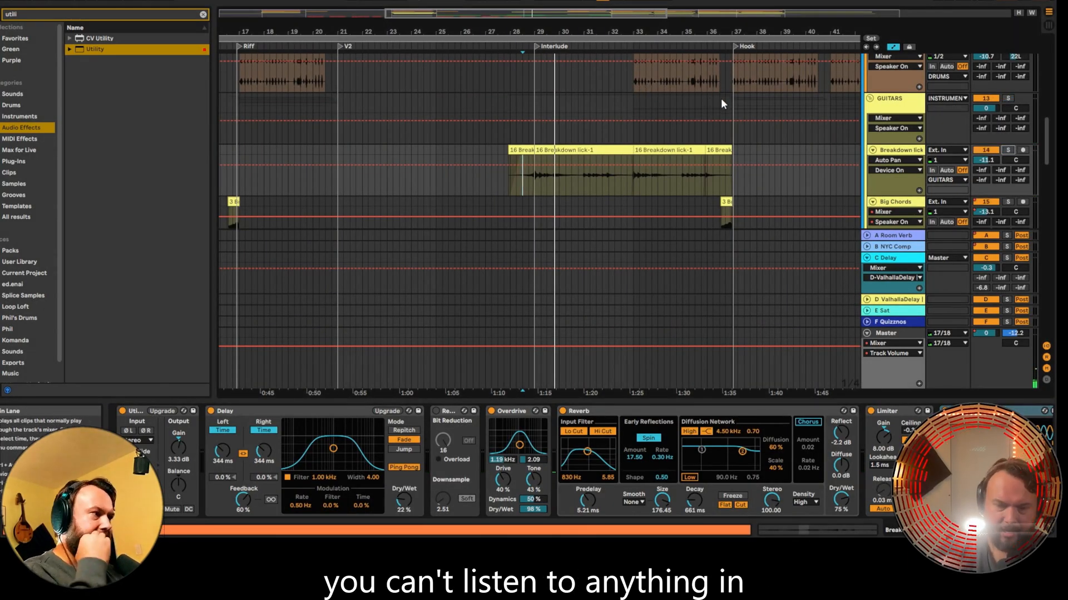
key("space")
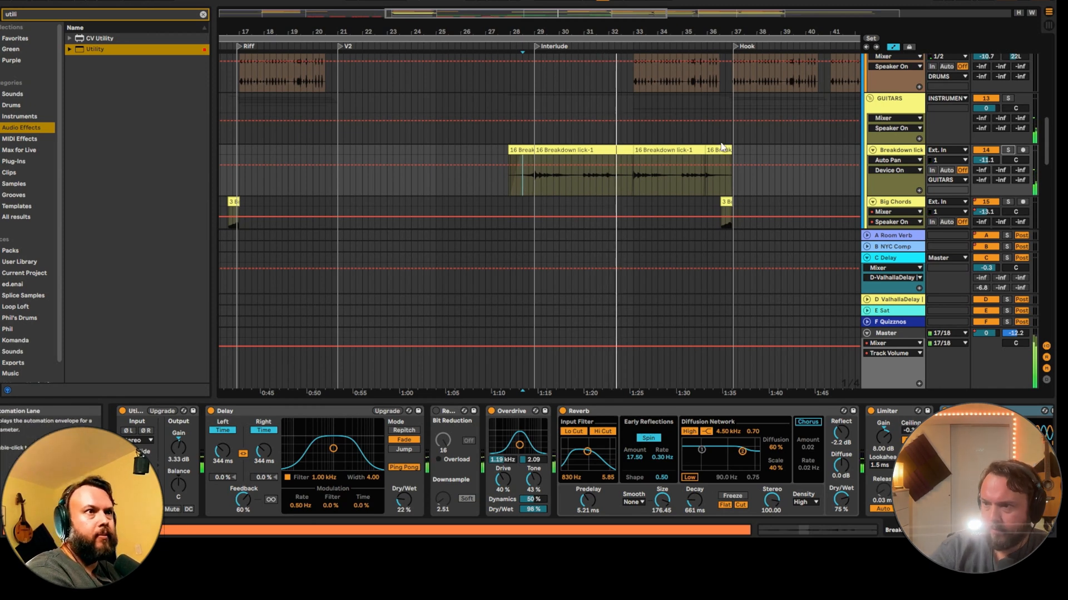
- Solo the Wavy Synth track, compare its Interlude passage with the one in the Drop, and return it to the full mix
scroll(613, 192, "down", 5)
scroll(612, 190, "down", 10)
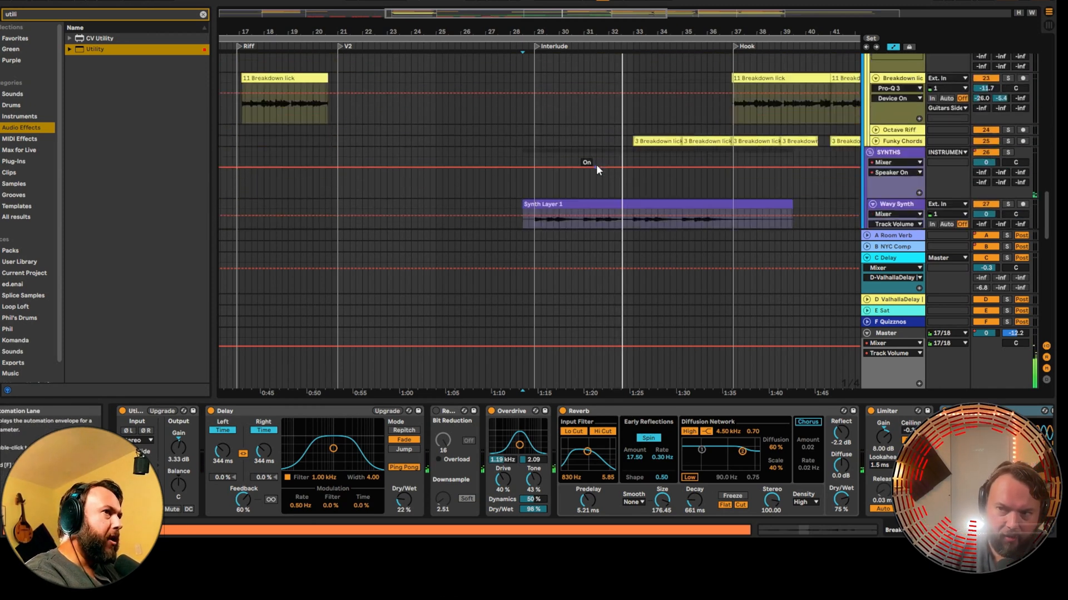
left_click(537, 138)
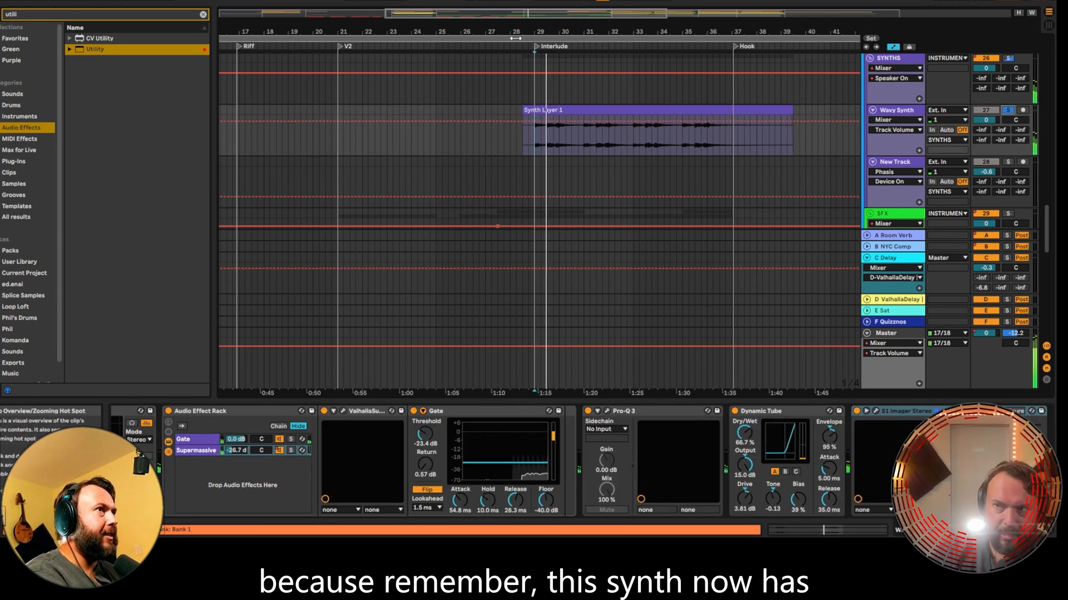
left_click_drag(757, 32, 756, 6)
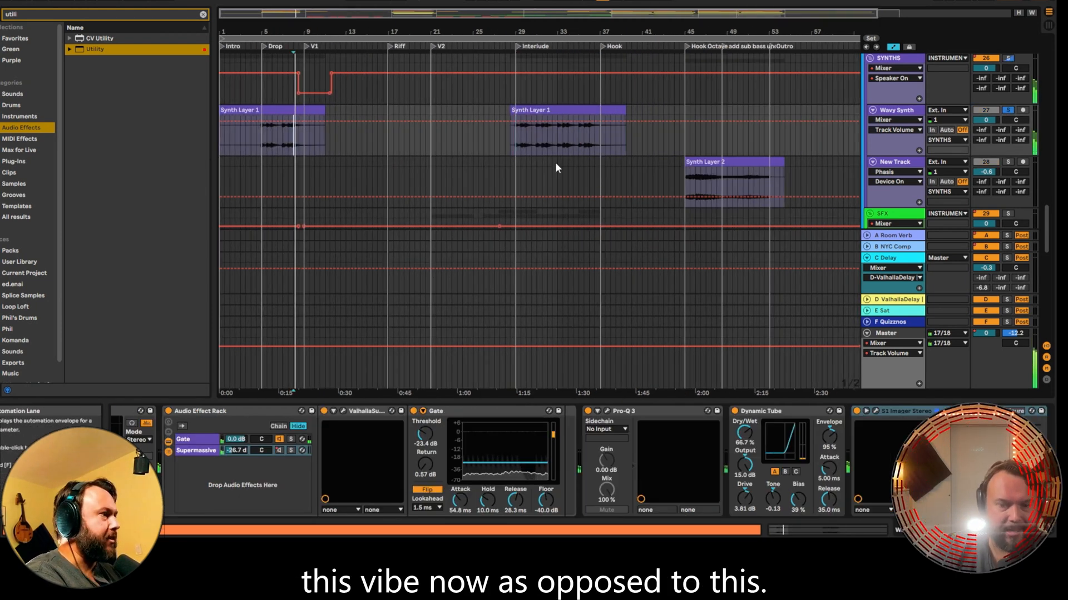
left_click(282, 145)
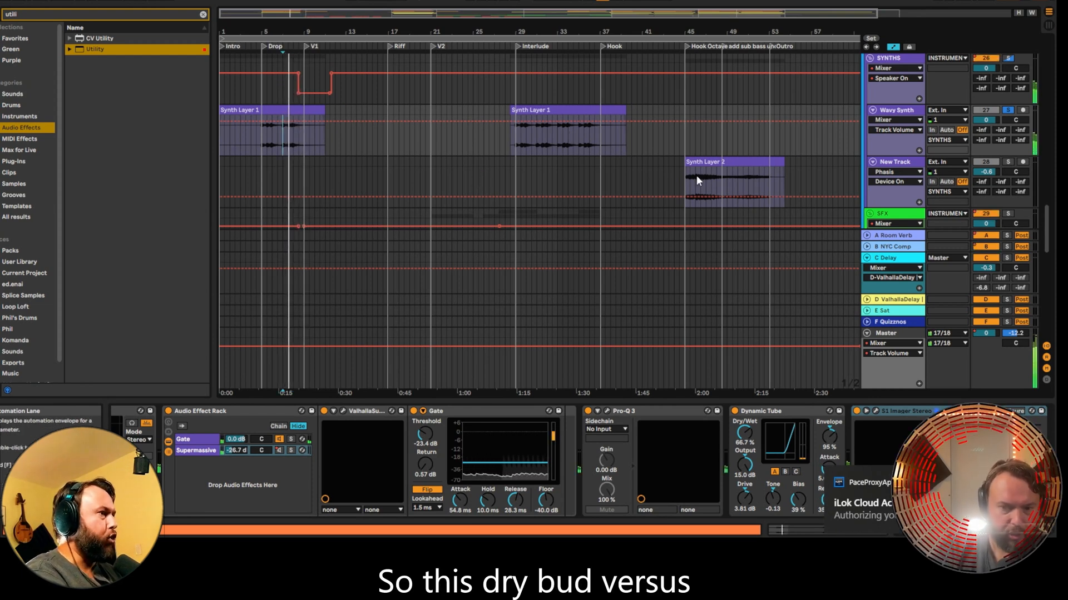
left_click(519, 136)
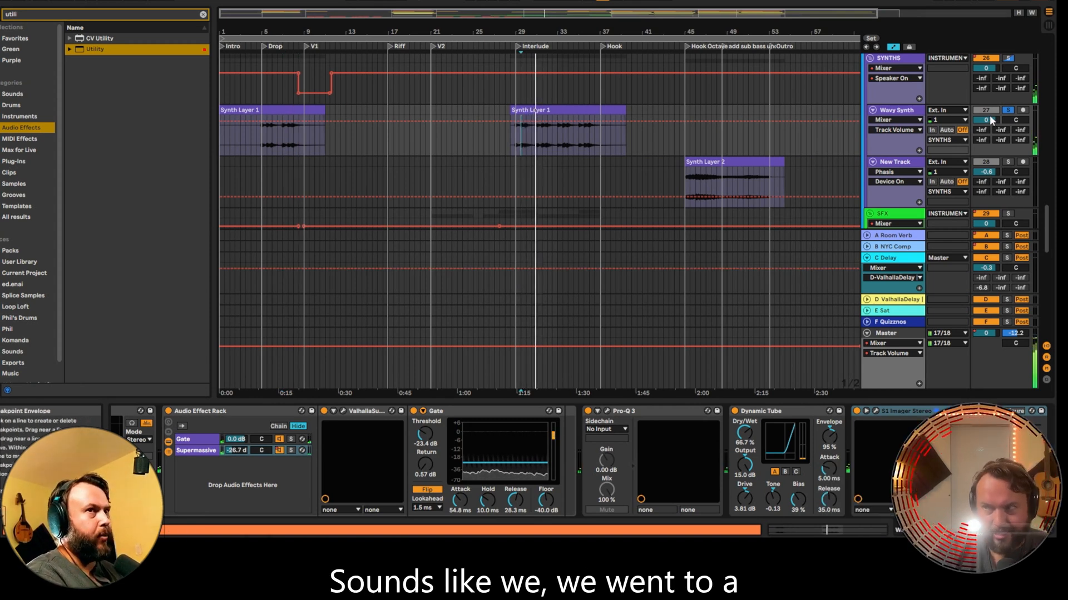
left_click(1010, 112)
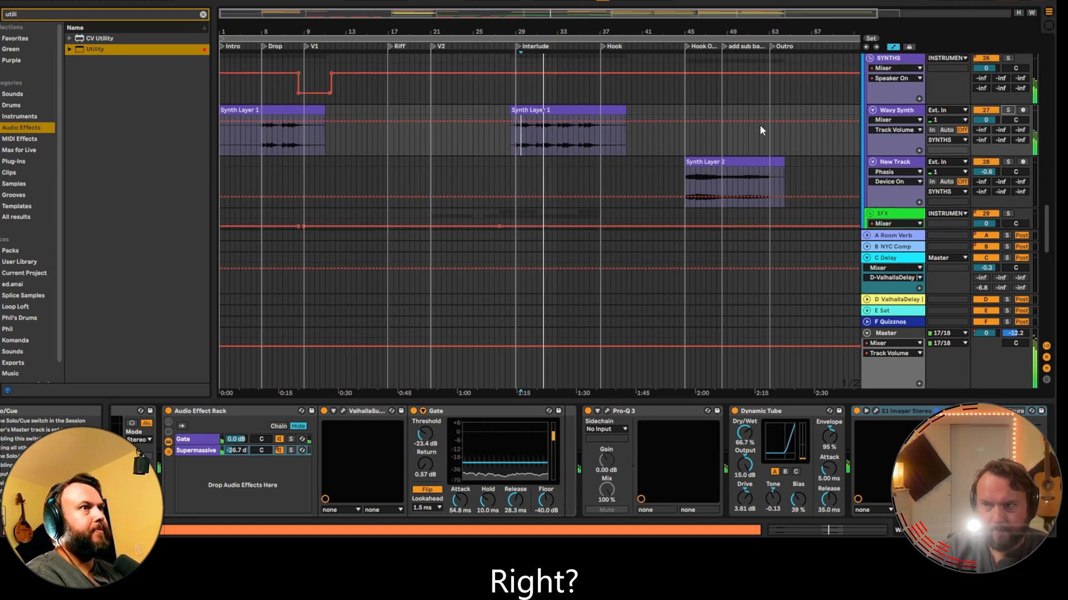
- Solo the Funky Chords track in the guitars and audition it from bar 33, ahead of the Hook
scroll(759, 129, "up", 5)
scroll(759, 127, "down", 5)
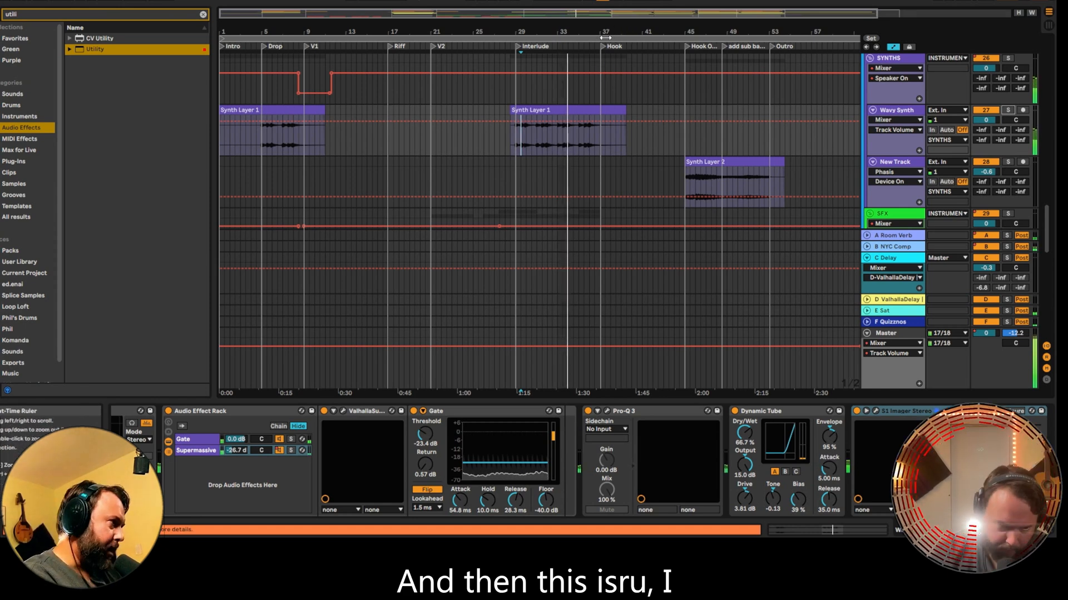
left_click_drag(608, 32, 546, 88)
scroll(546, 88, "up", 5)
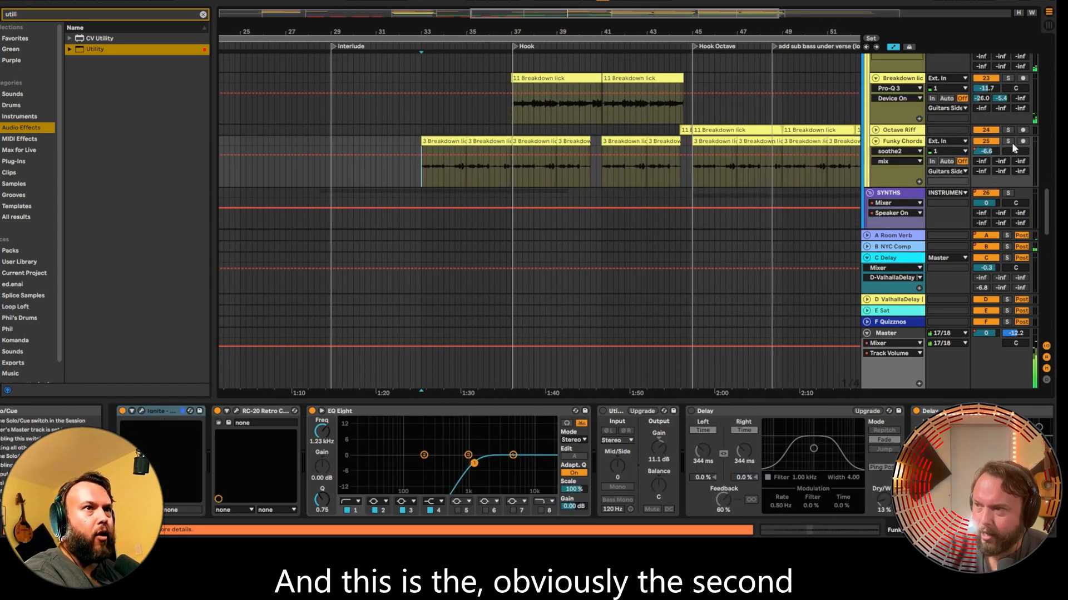
left_click(1008, 141)
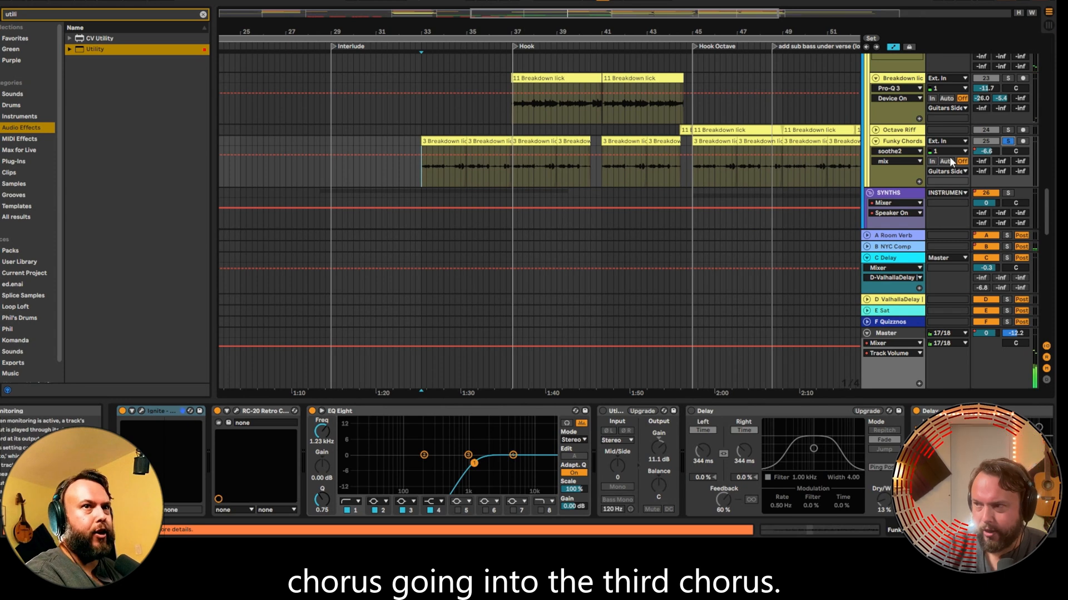
key("space")
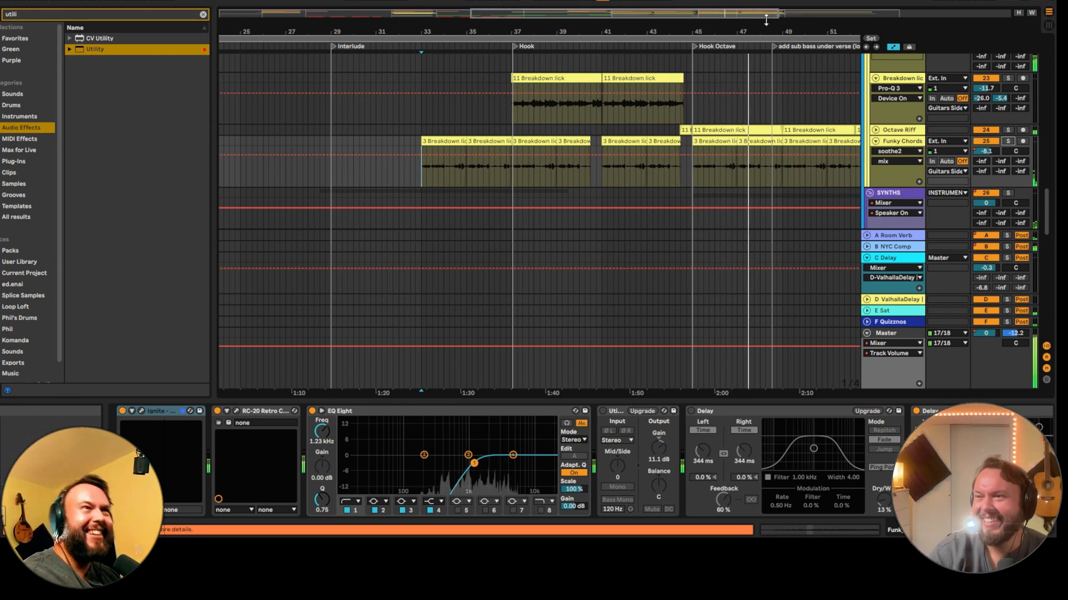
- Expand and solo the Octave Riff track, and audition it from the "add sub bass under verse (low)" marker in the final chorus
left_click_drag(763, 32, 506, 31)
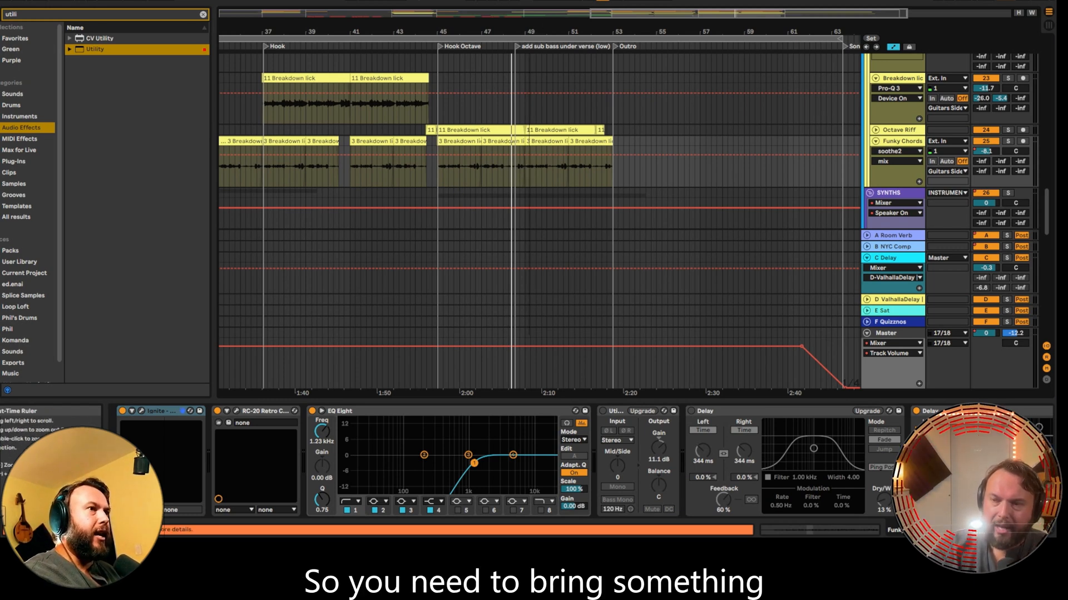
left_click_drag(528, 32, 527, 89)
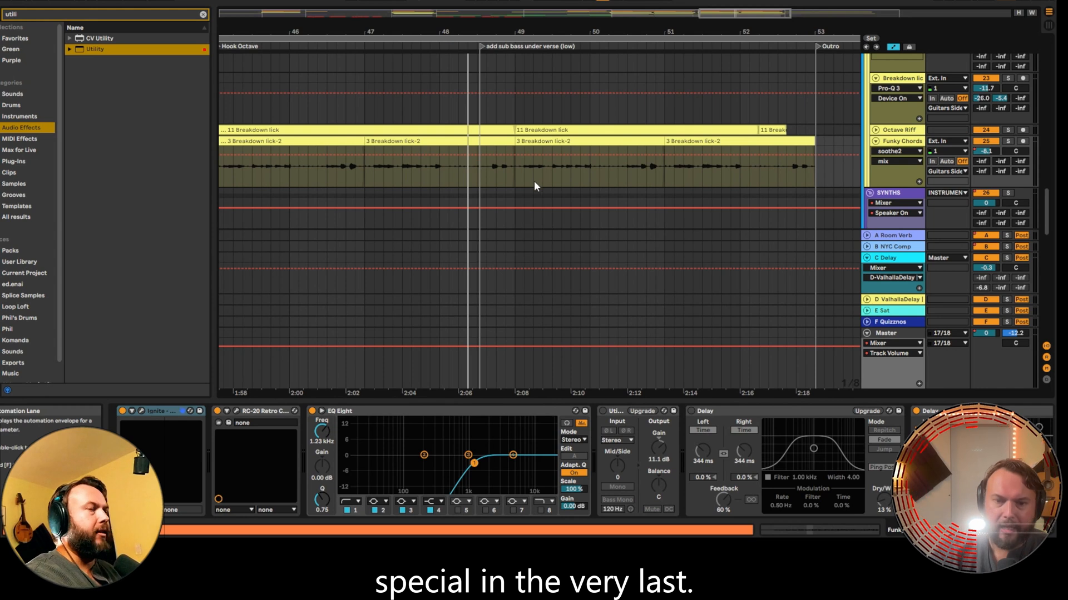
left_click(489, 178)
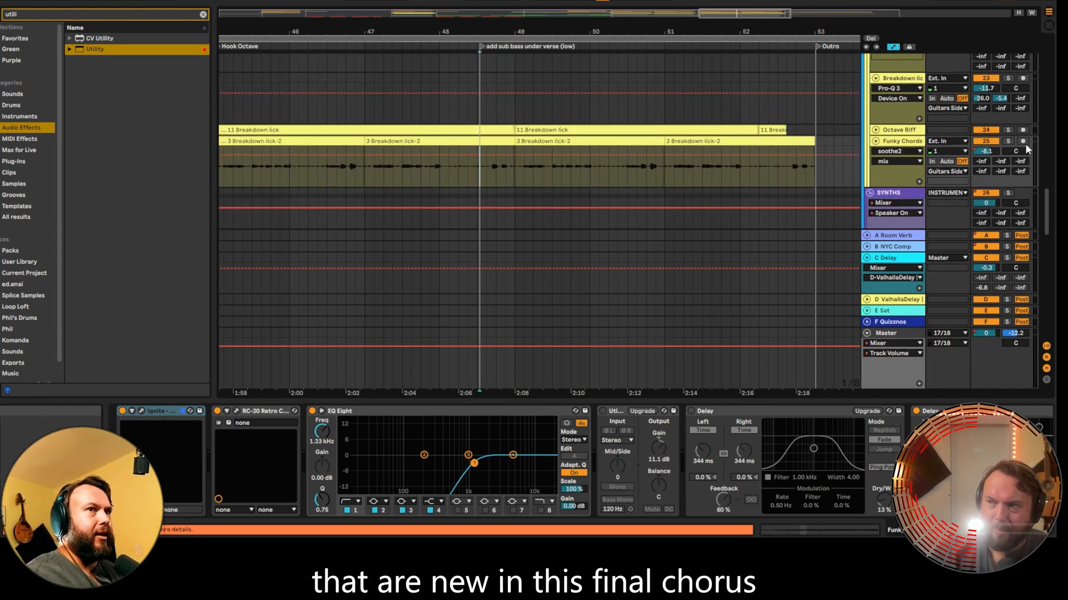
left_click(875, 130)
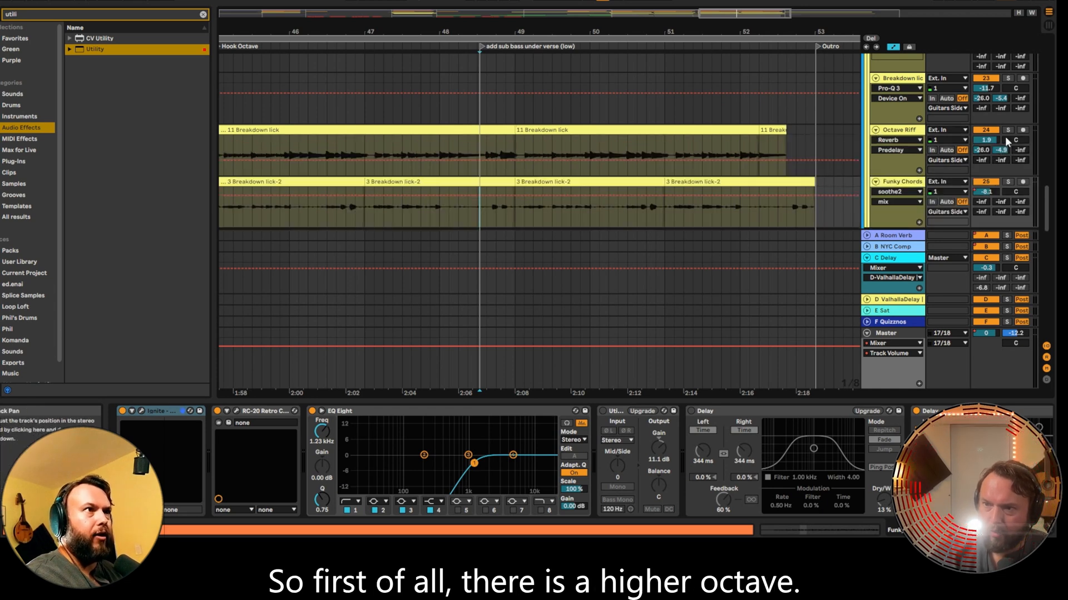
left_click(1005, 136)
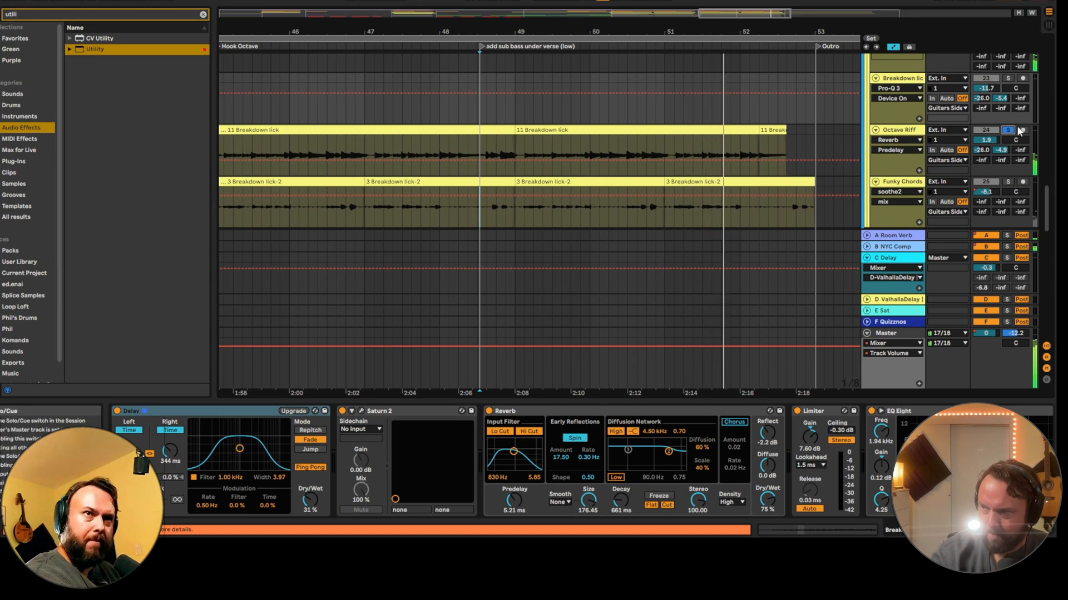
- Unsolo the Octave Riff, solo the Guitar Chords group, and audition its Big Chords tracks from about bar 49
scroll(774, 190, "up", 5)
scroll(774, 190, "up", 4)
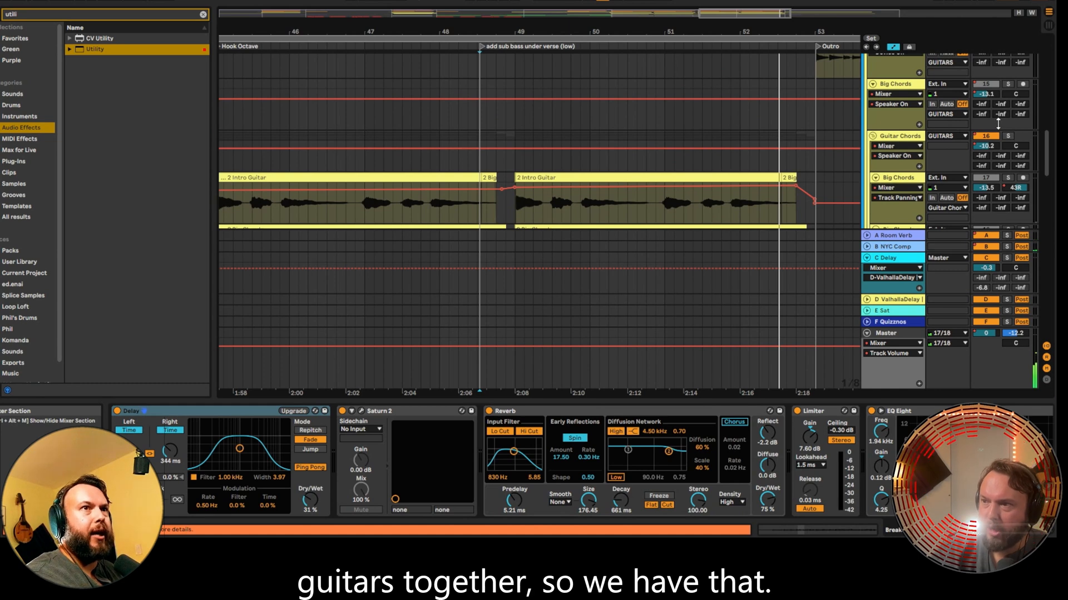
scroll(699, 183, "down", 9)
scroll(721, 165, "up", 6)
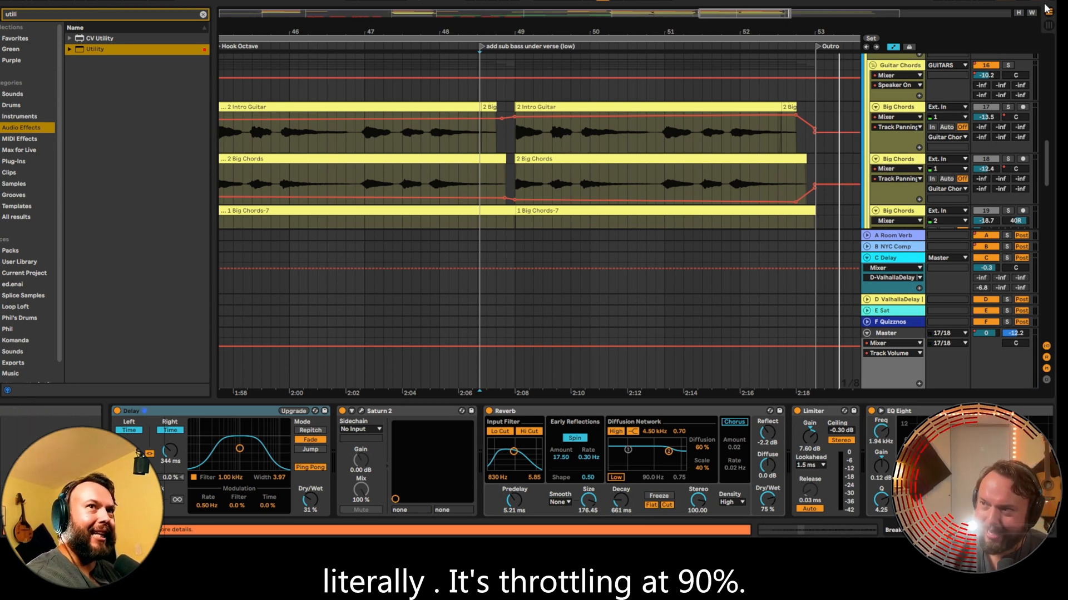
left_click(496, 136)
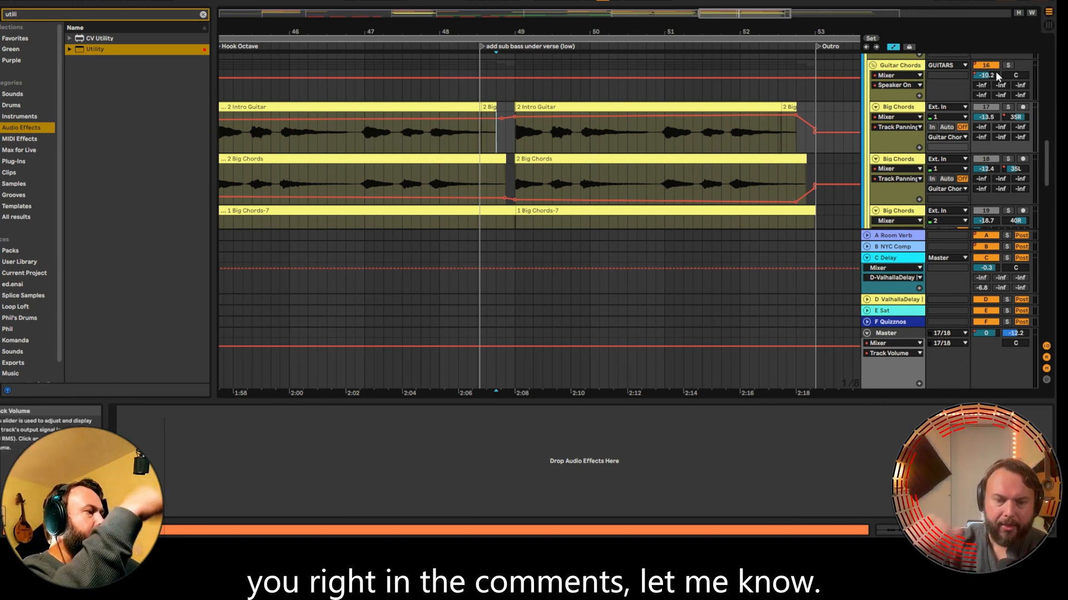
scroll(1001, 100, "up", 2)
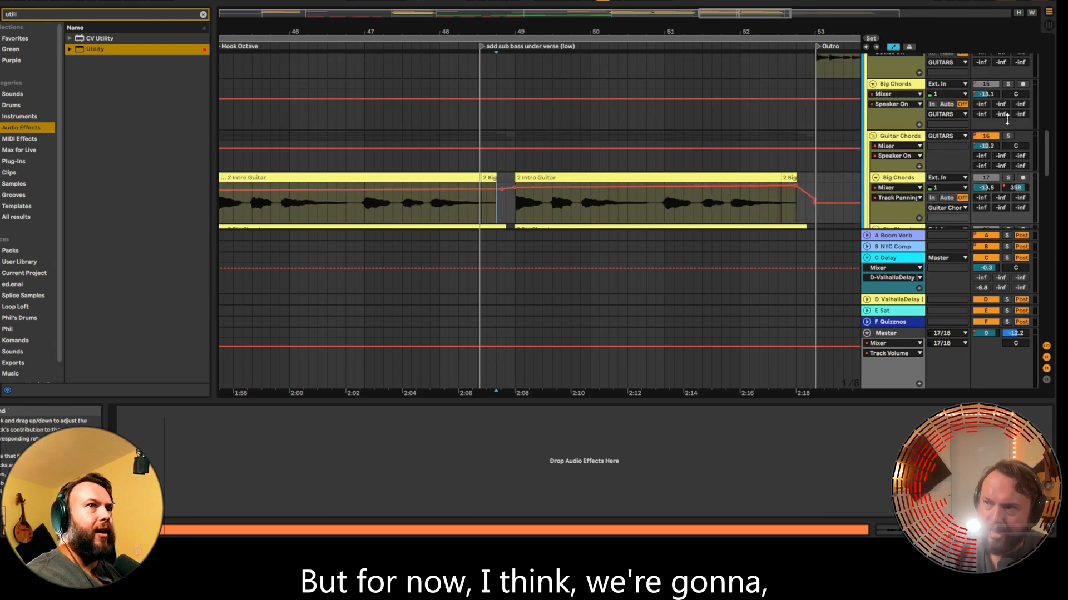
left_click(1007, 137)
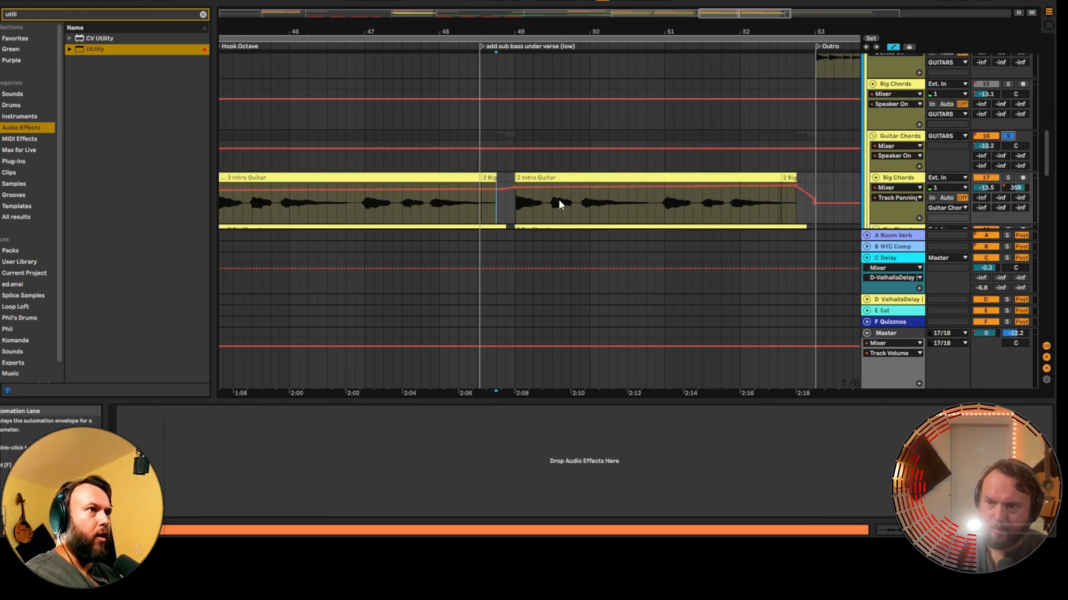
scroll(558, 199, "down", 1)
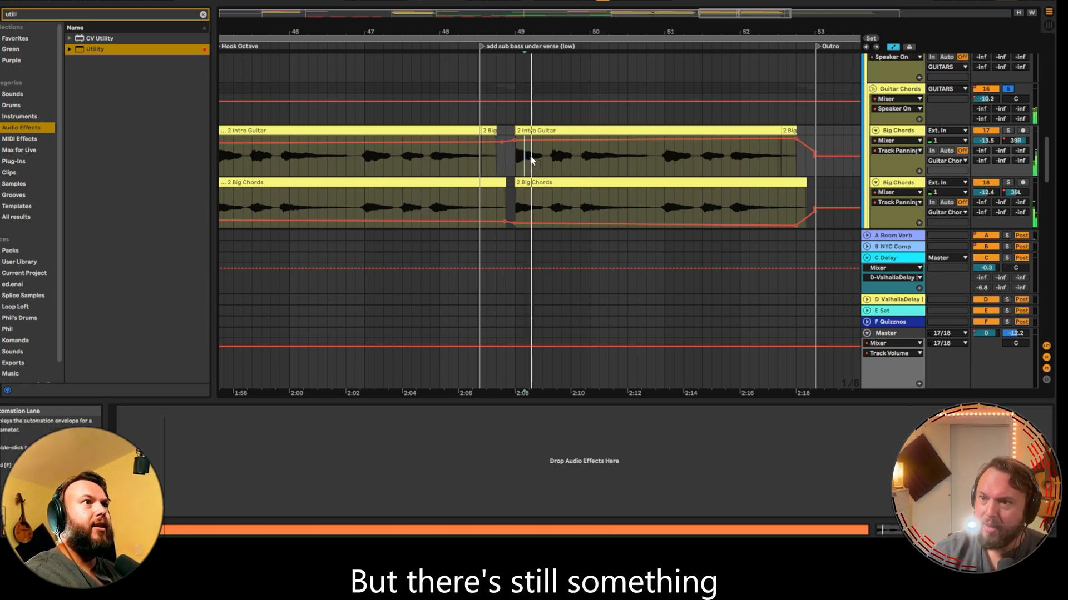
scroll(532, 160, "down", 10)
scroll(699, 135, "up", 10)
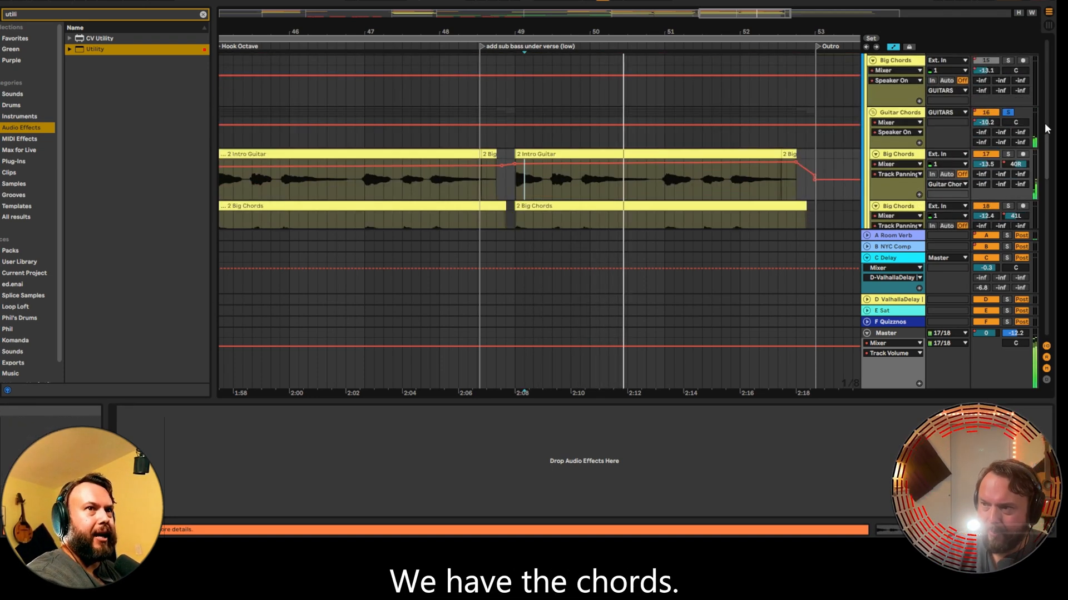
- Solo the whole GUITARS group, audition the stacked guitars in the final chorus, and look through the tracks down to the synths
scroll(1006, 100, "up", 5)
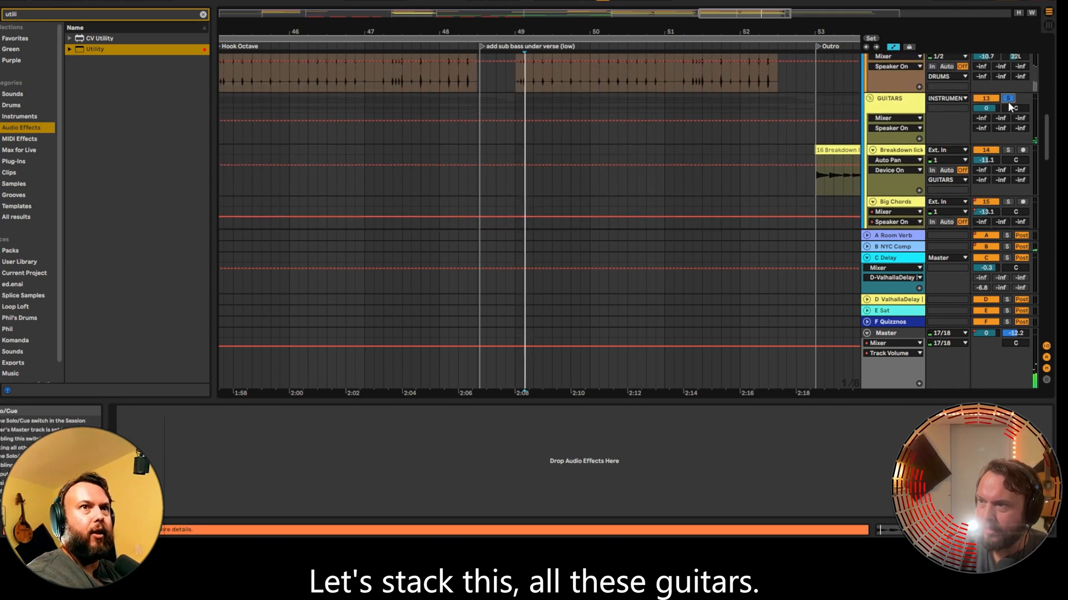
left_click(1007, 99)
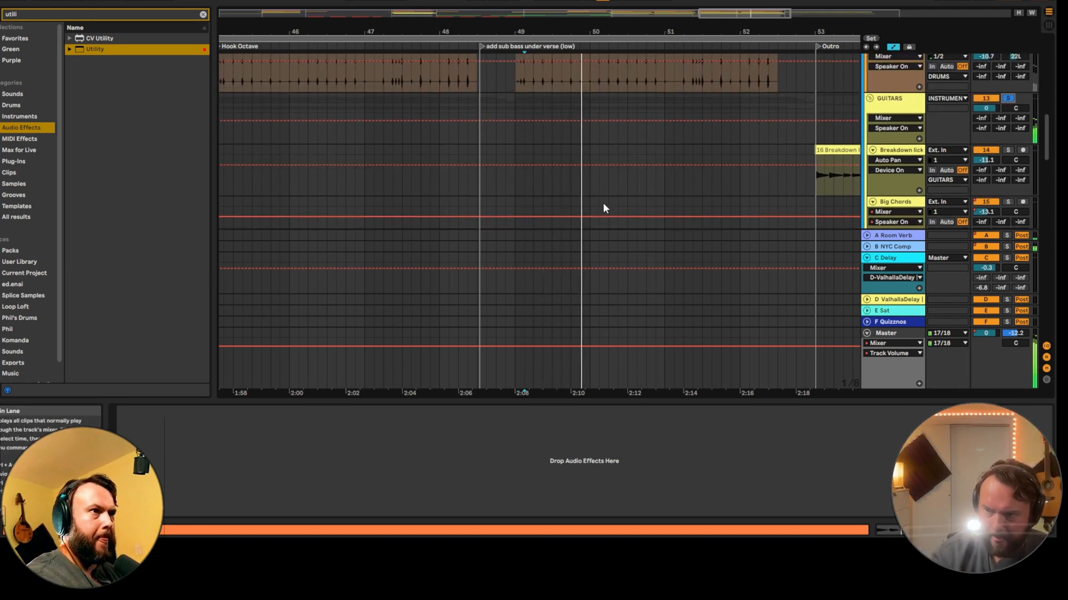
scroll(603, 202, "down", 12)
scroll(646, 195, "down", 5)
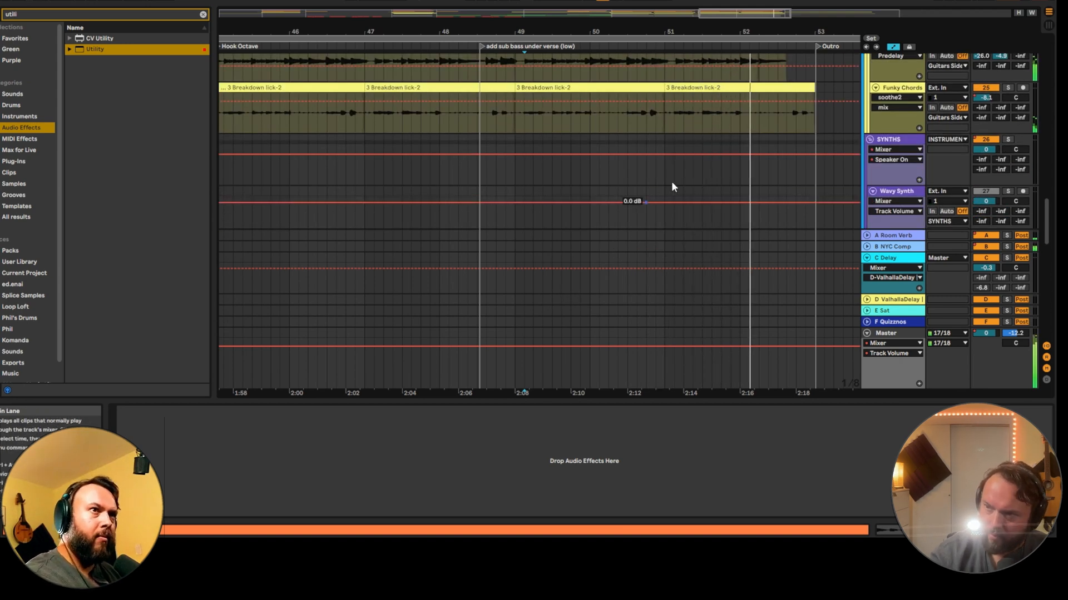
scroll(690, 173, "down", 4)
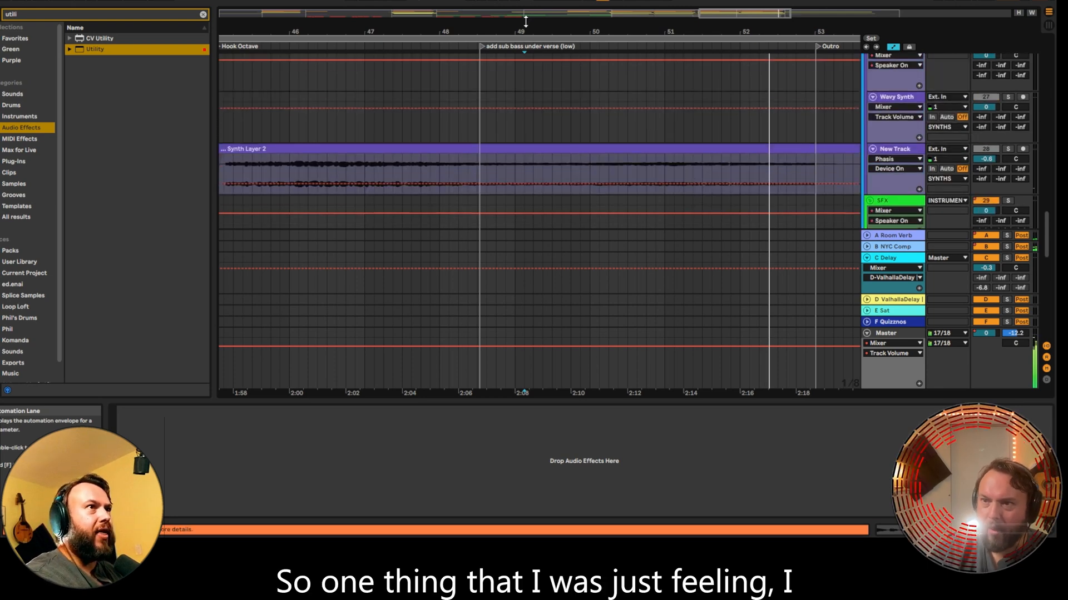
- Solo the synth track holding the Synth Layer 2 clip and audition it from the Hook Octave marker
left_click_drag(525, 21, 525, 11)
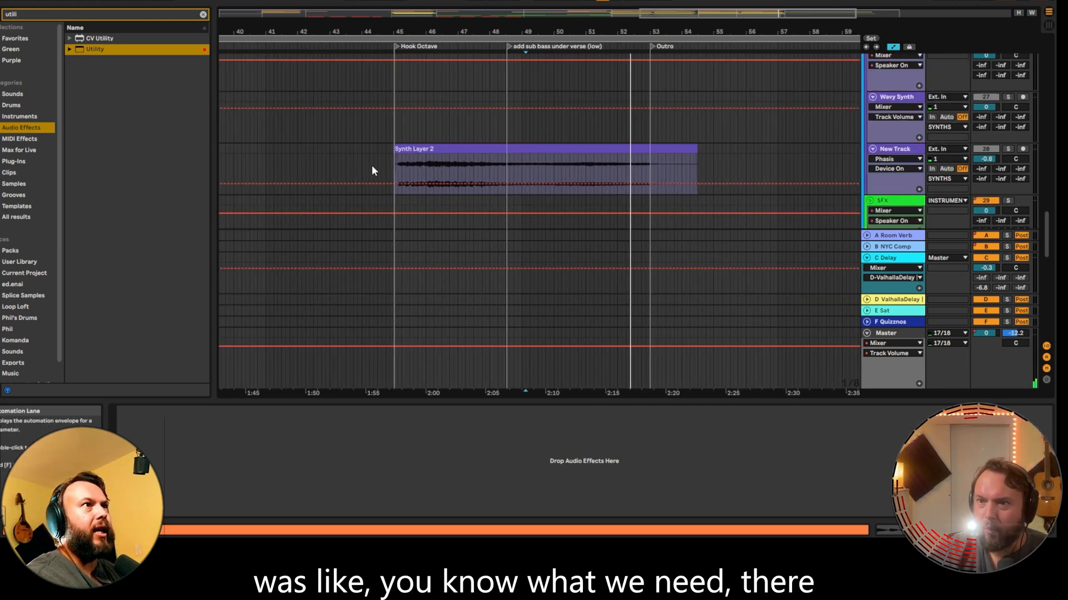
scroll(556, 148, "down", 6)
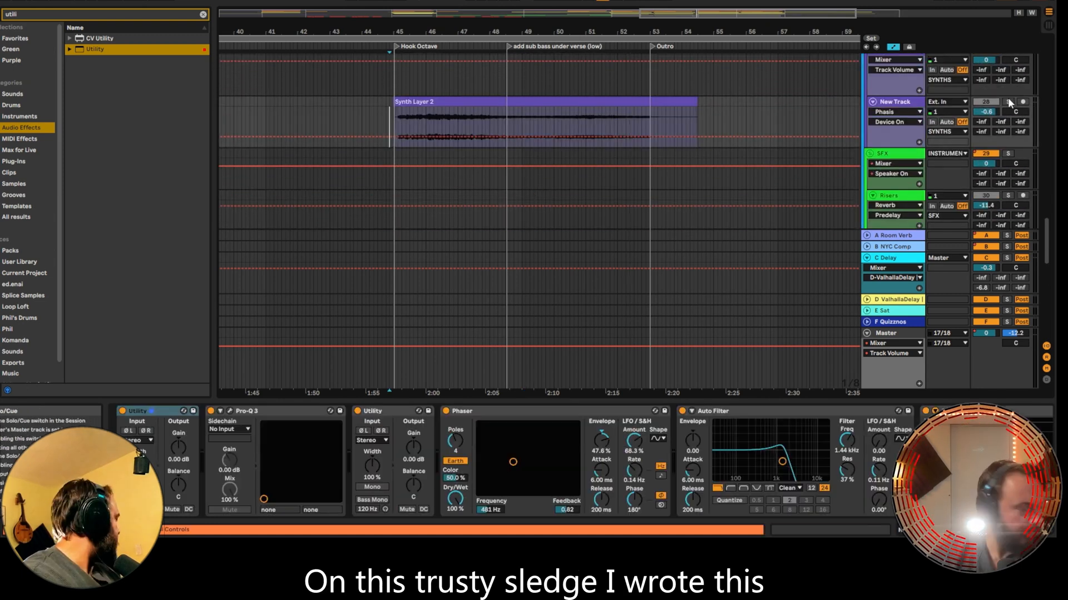
left_click(391, 123)
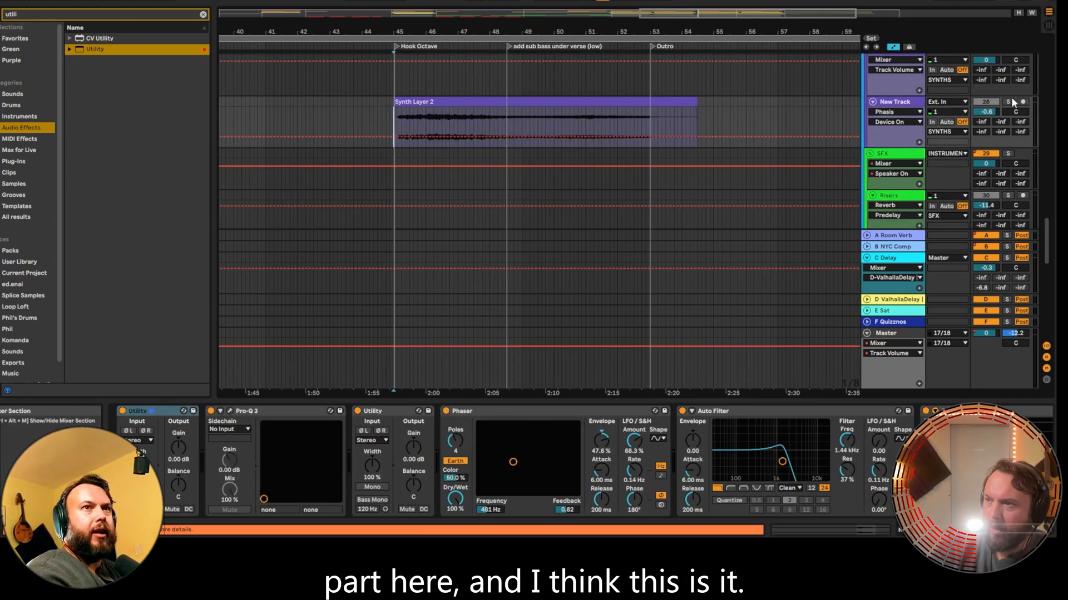
key("space")
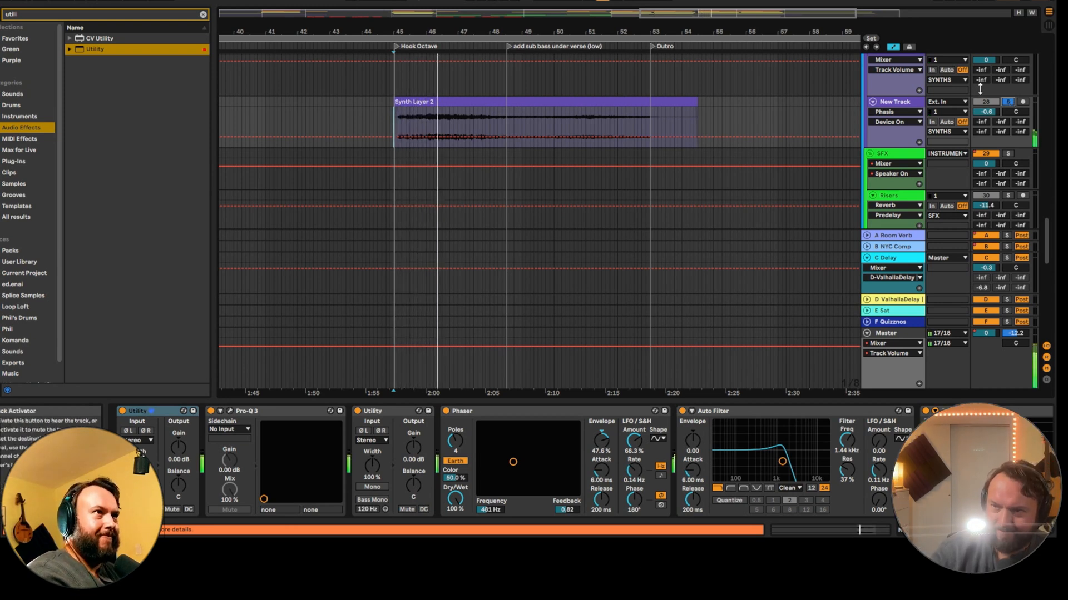
- Review the Synth Layer 2 track's effects and group the chain from the first Utility through S1 Imager Stereo into one rack
scroll(508, 120, "up", 3)
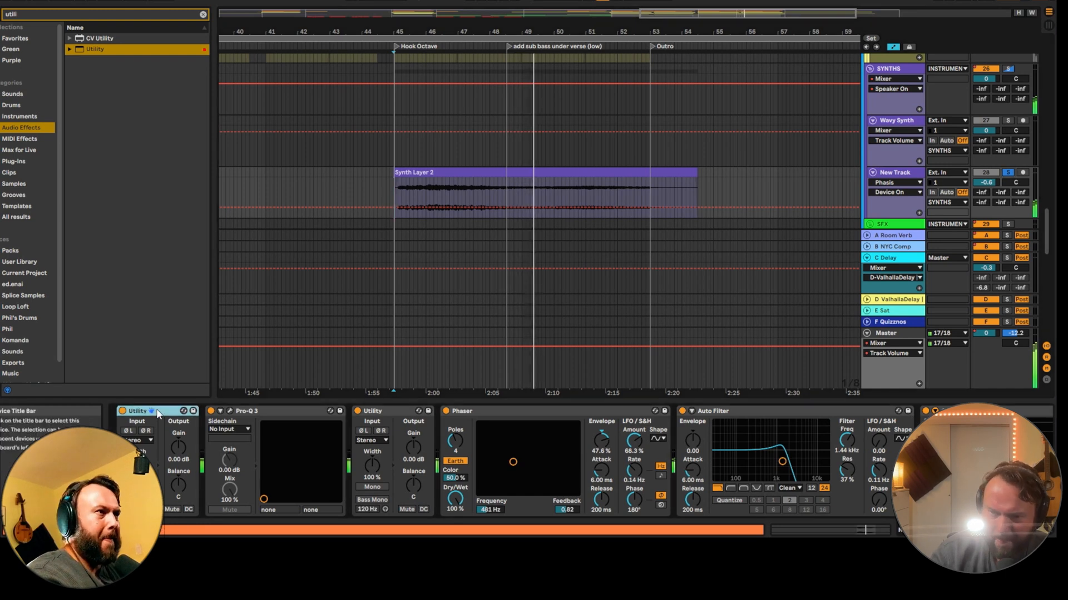
scroll(1051, 412, "right", 10)
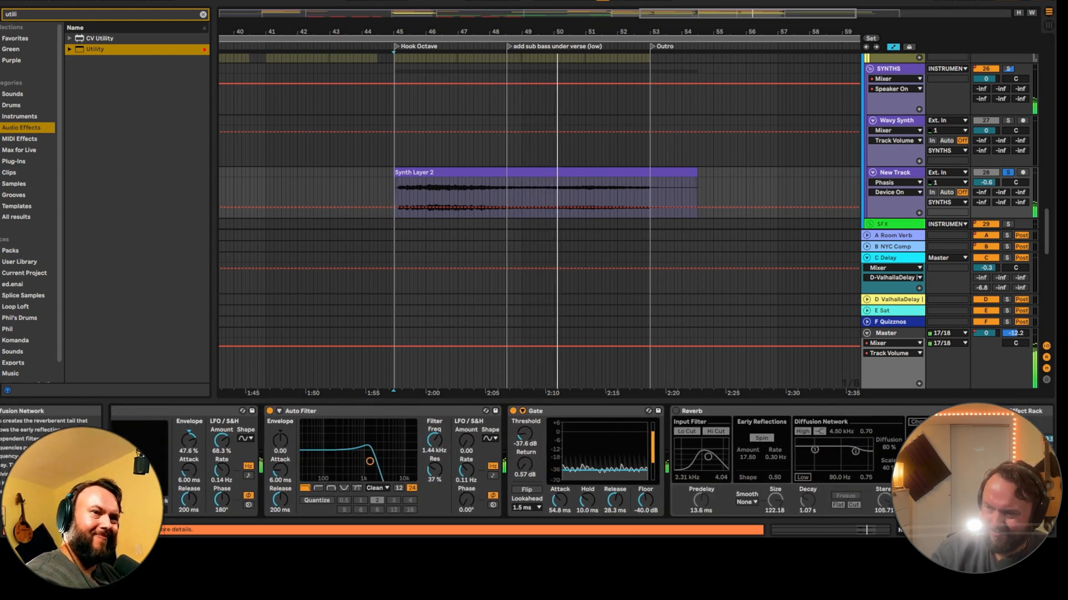
scroll(517, 462, "right", 15)
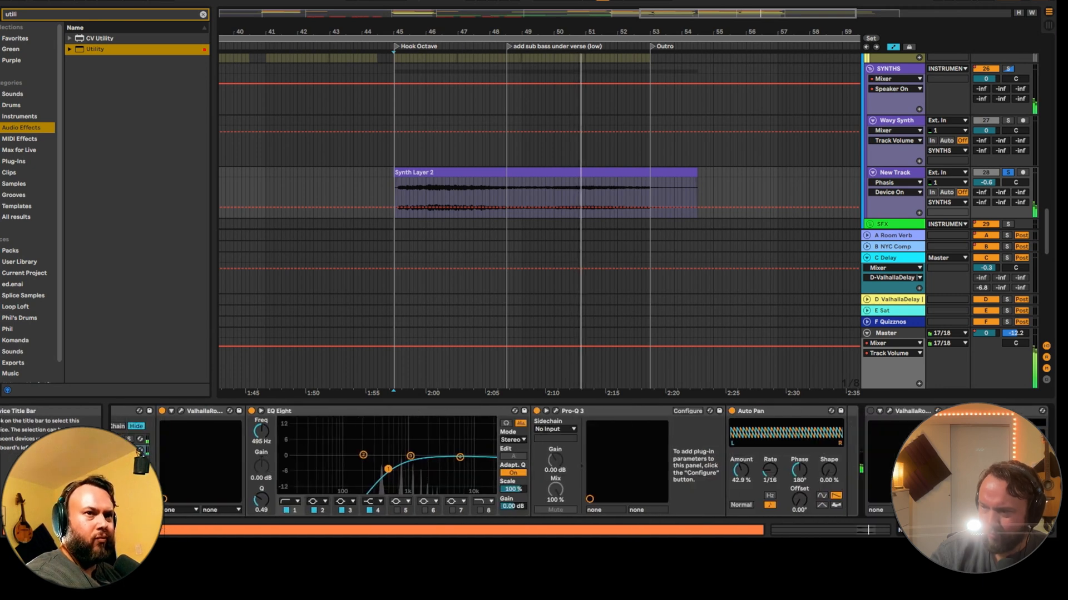
scroll(886, 414, "right", 10)
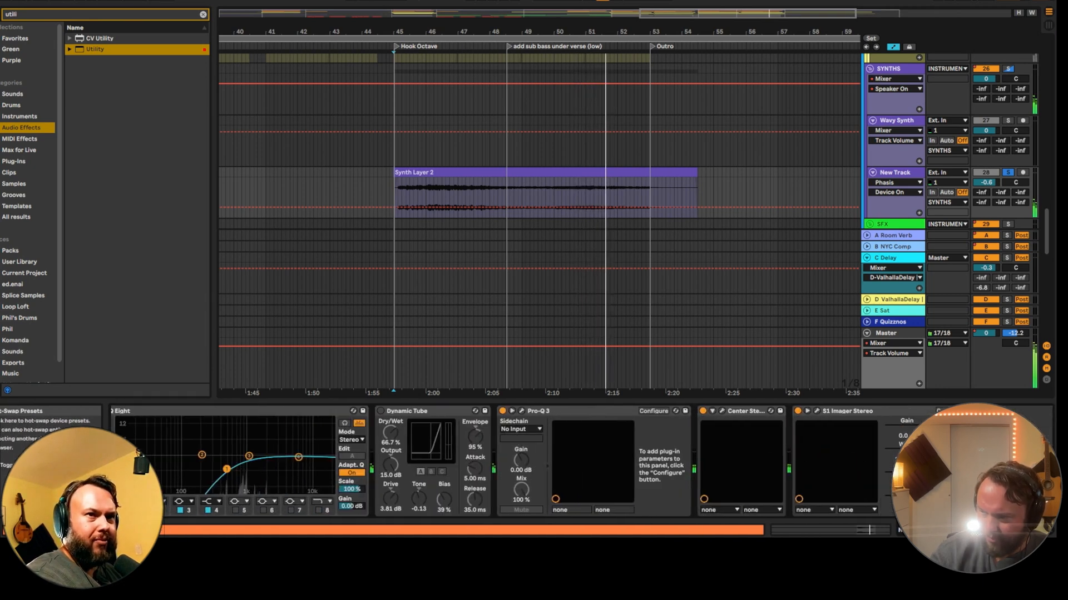
left_click(885, 414, "shift")
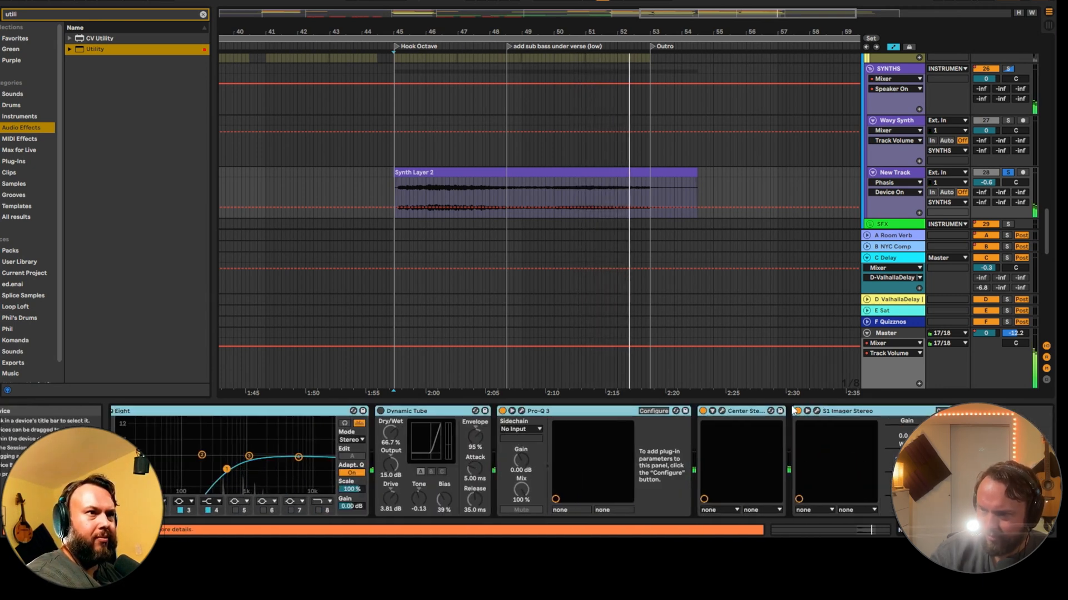
key("ctrl+g")
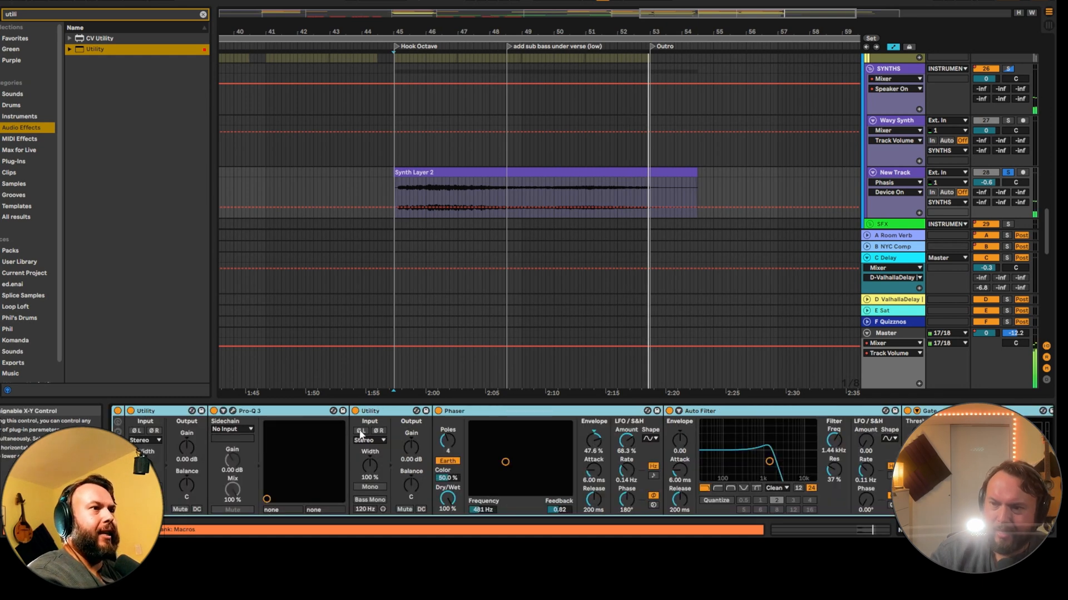
- Bypass the new effect rack to audition Synth Layer 2 dry, switch it back on, and replay from the Hook Octave marker
left_click(118, 411)
key("space")
key("space")
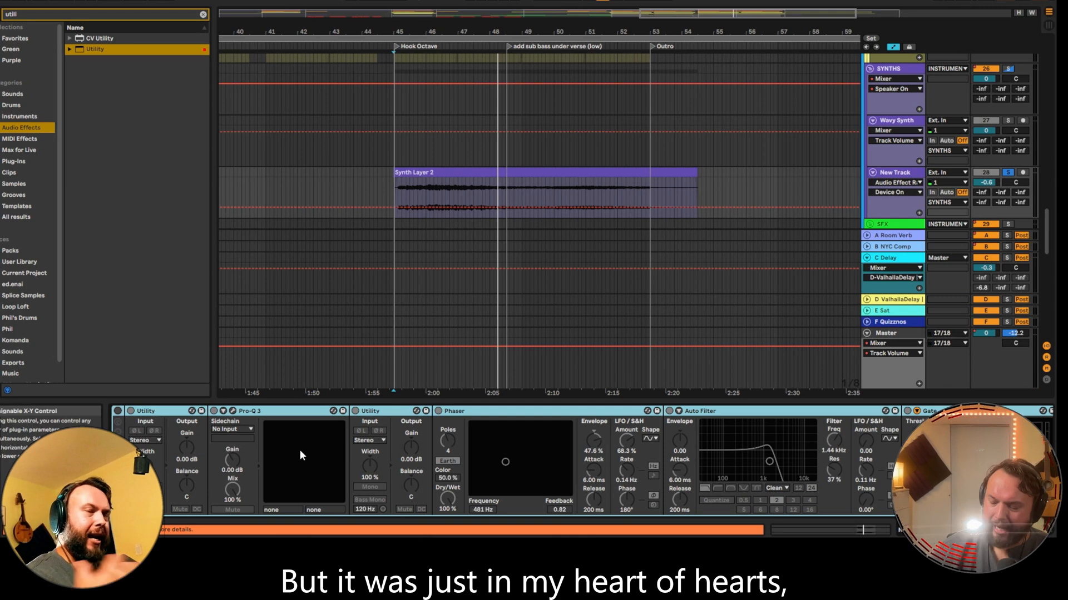
left_click(117, 412)
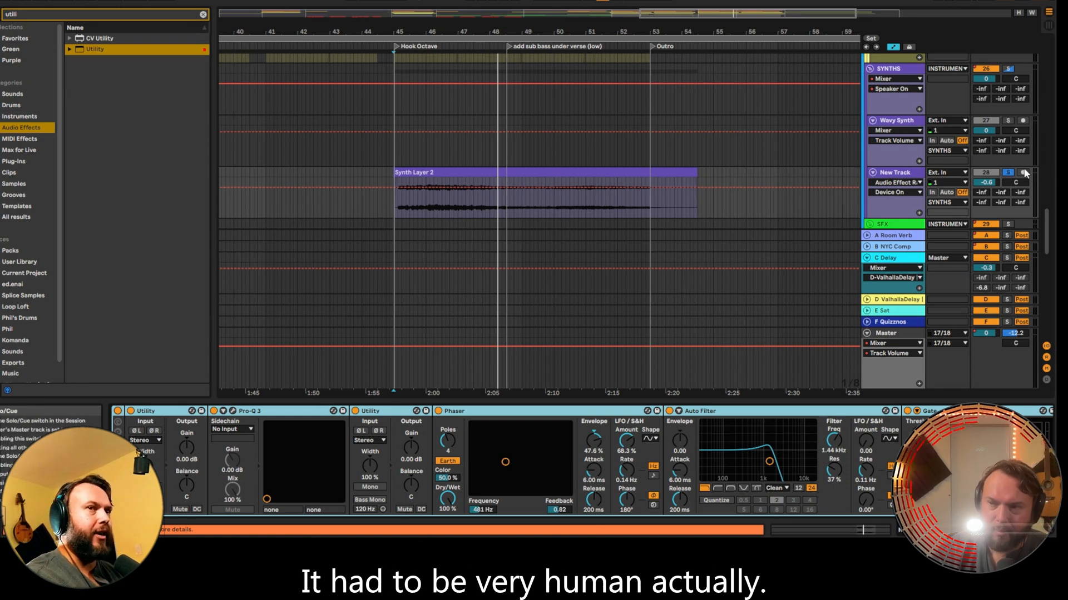
key("space")
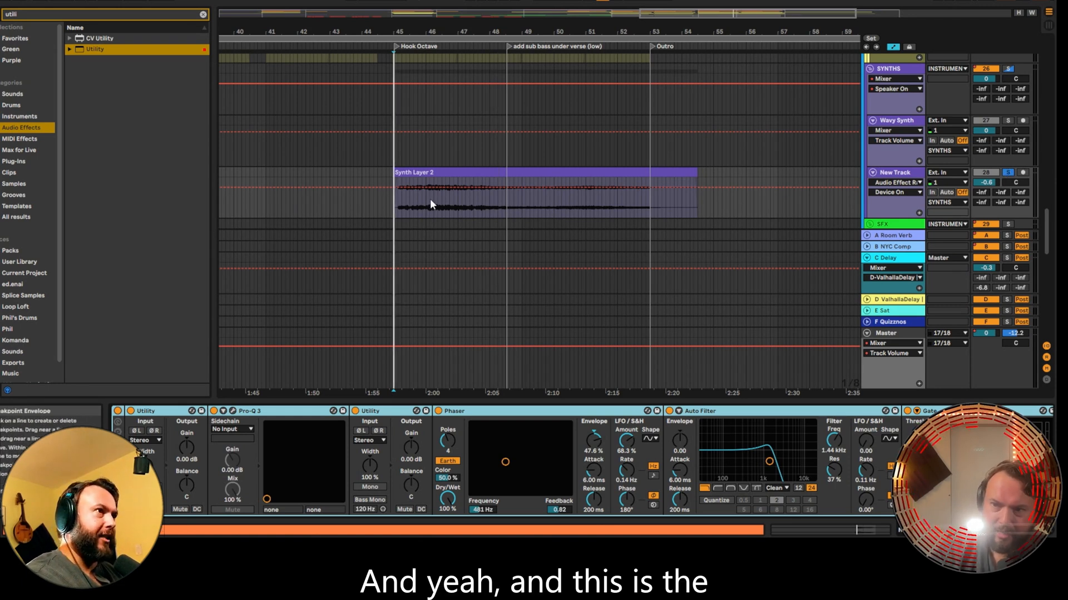